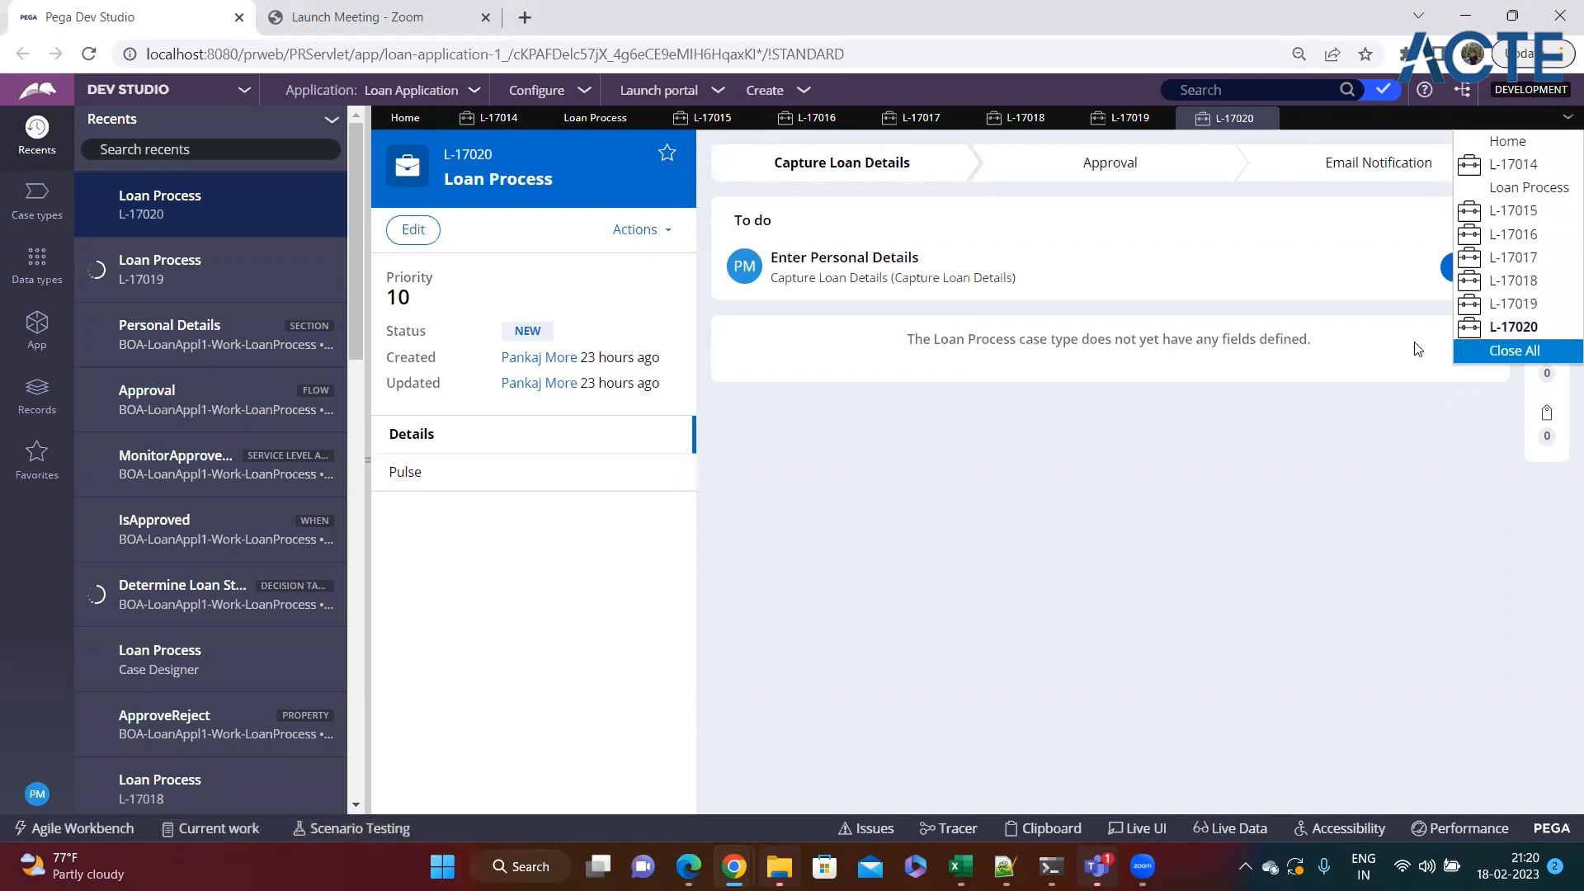
- Open the Loan Process case type and open its Approval process as a separate flow rule
{"action": "left_click", "coordinate": [37, 320]}
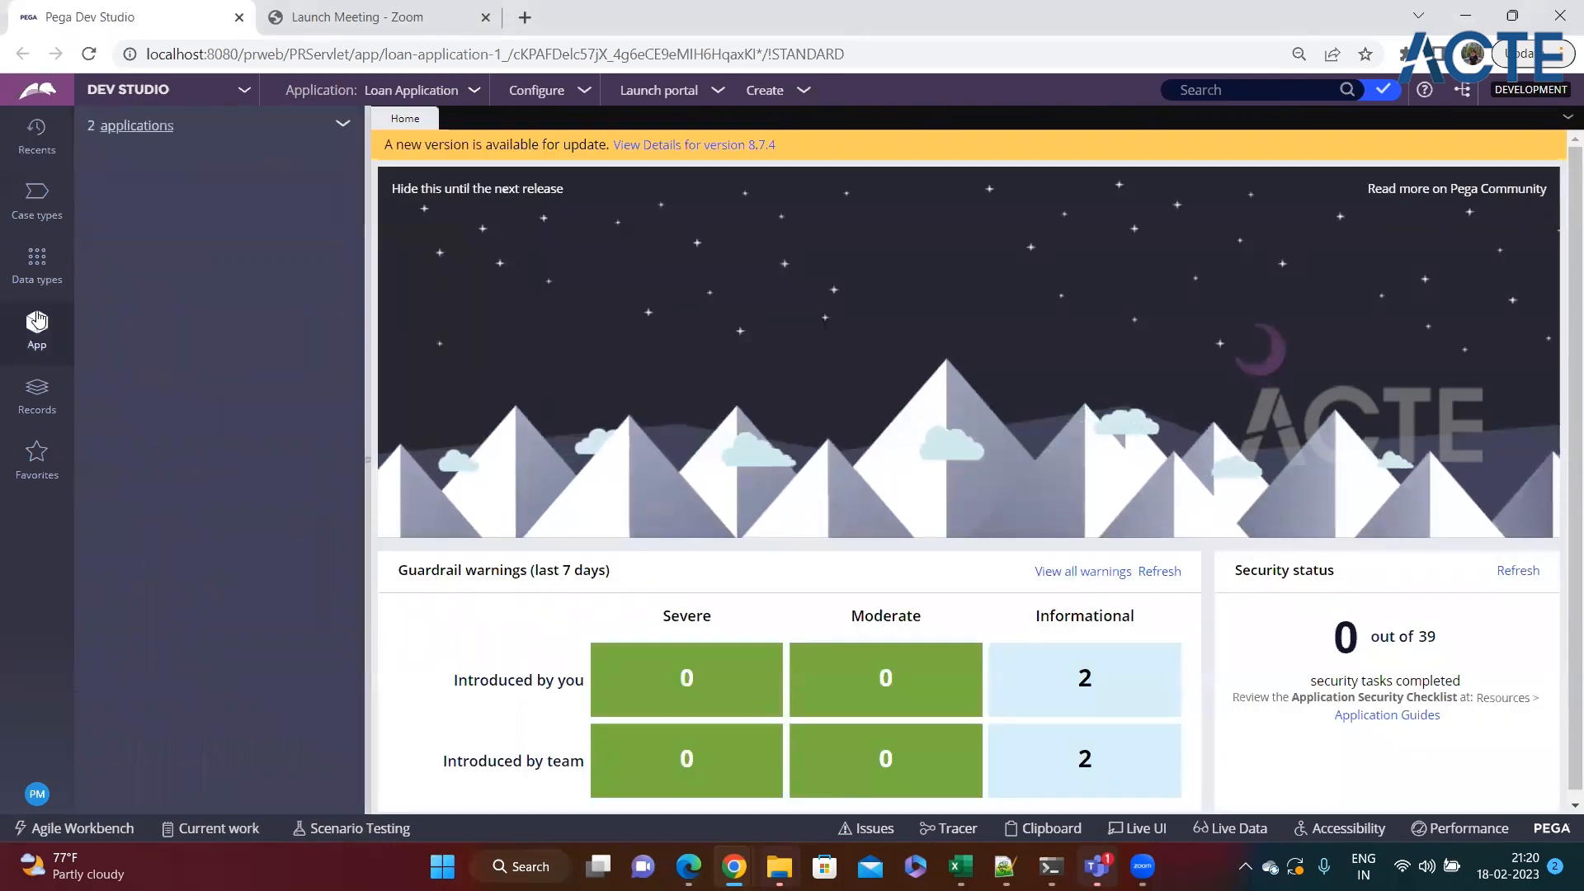
{"action": "left_click", "coordinate": [49, 202]}
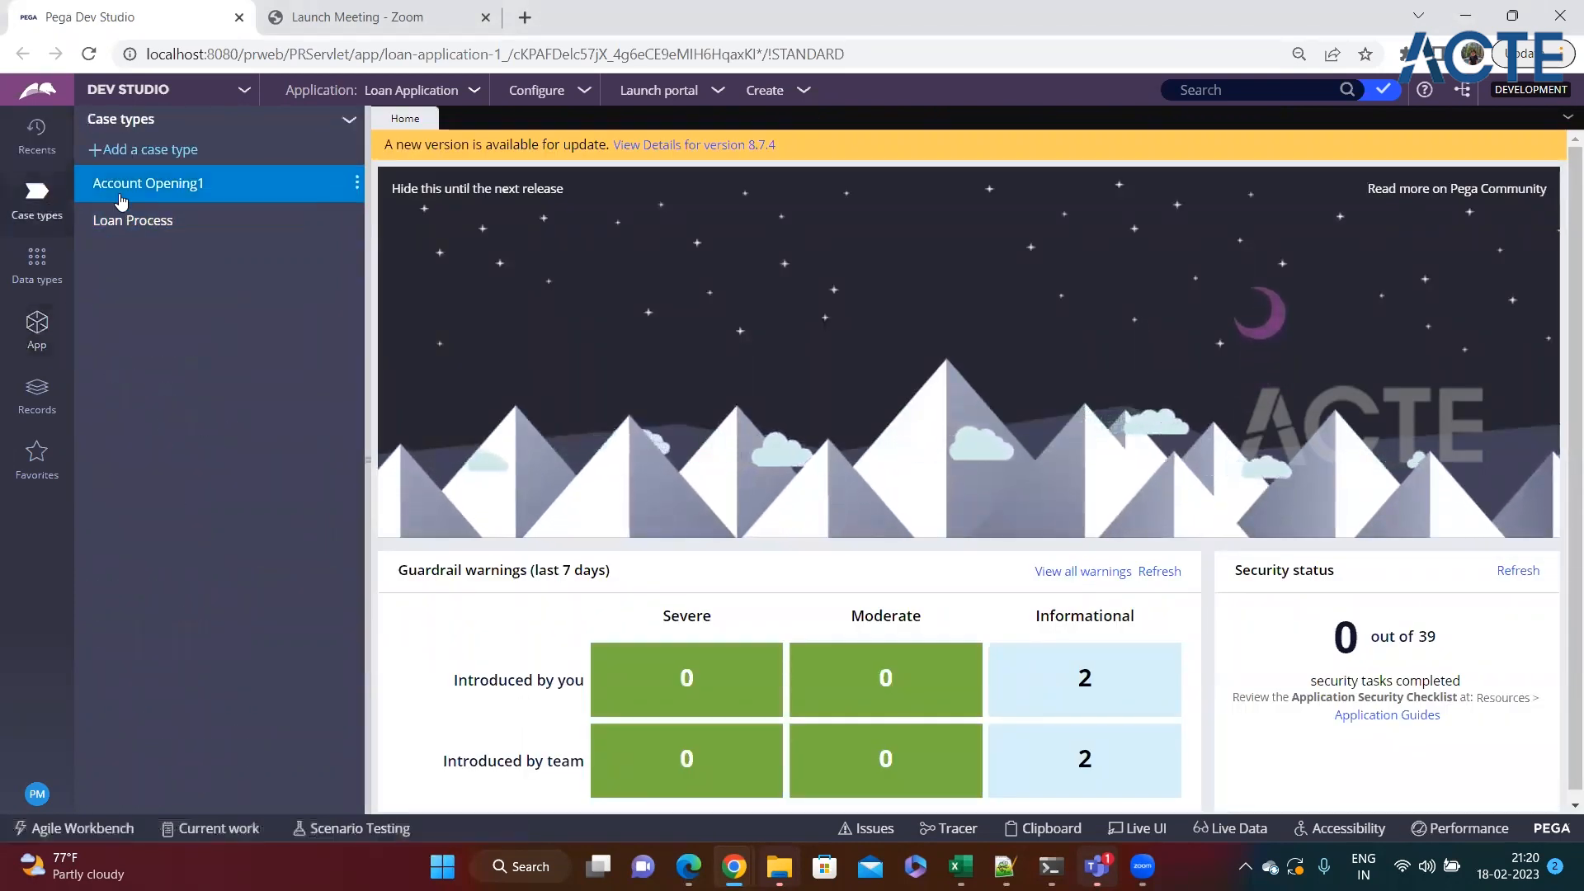
{"action": "left_click", "coordinate": [123, 221]}
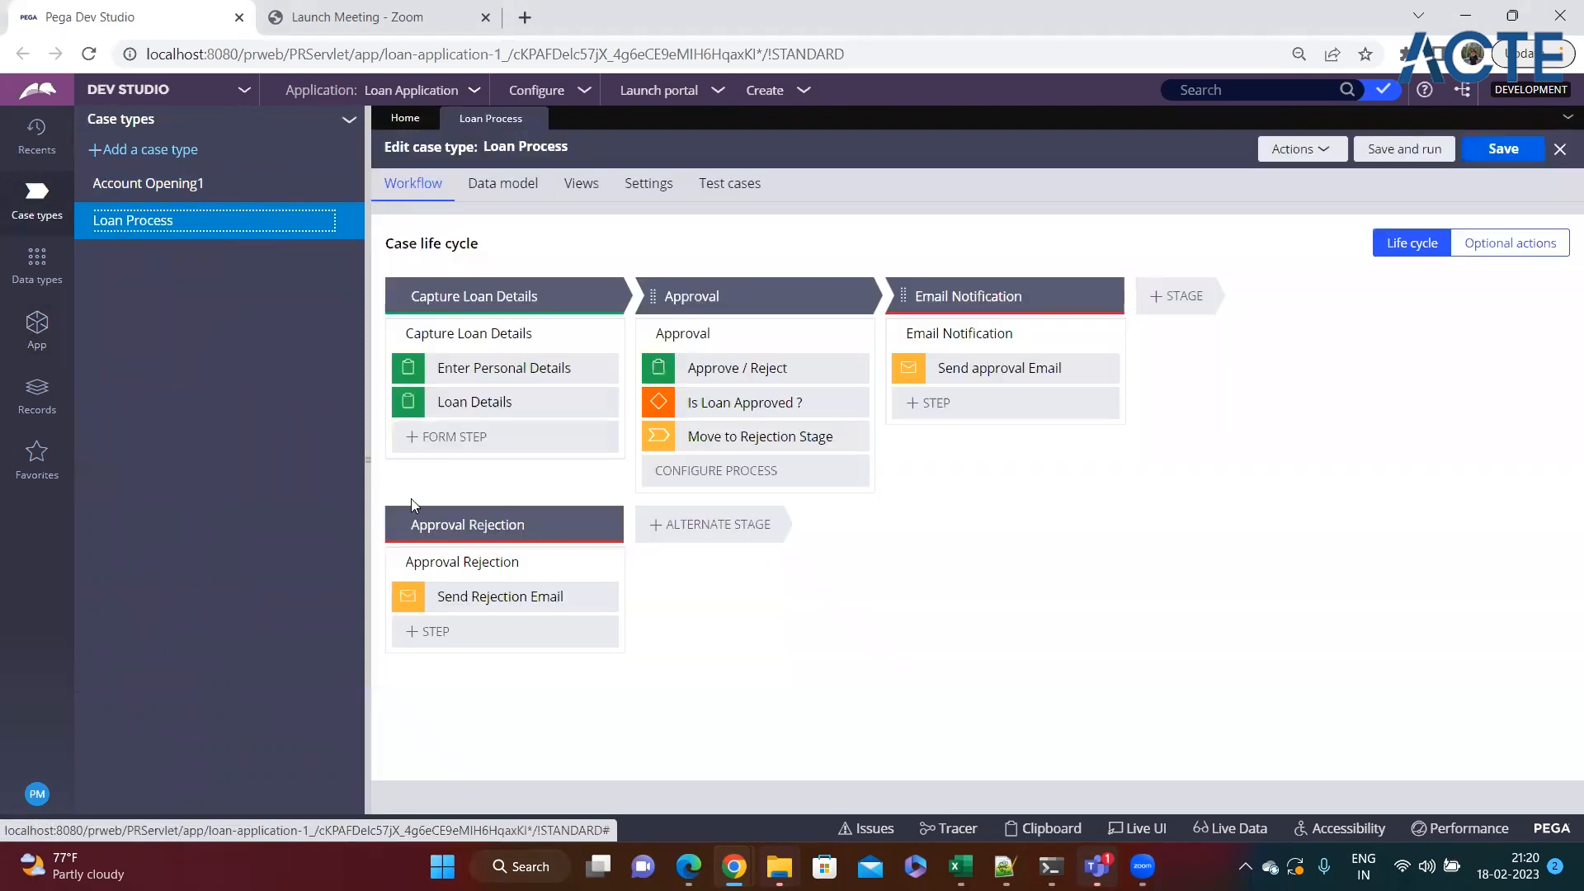
{"action": "left_click", "coordinate": [843, 332]}
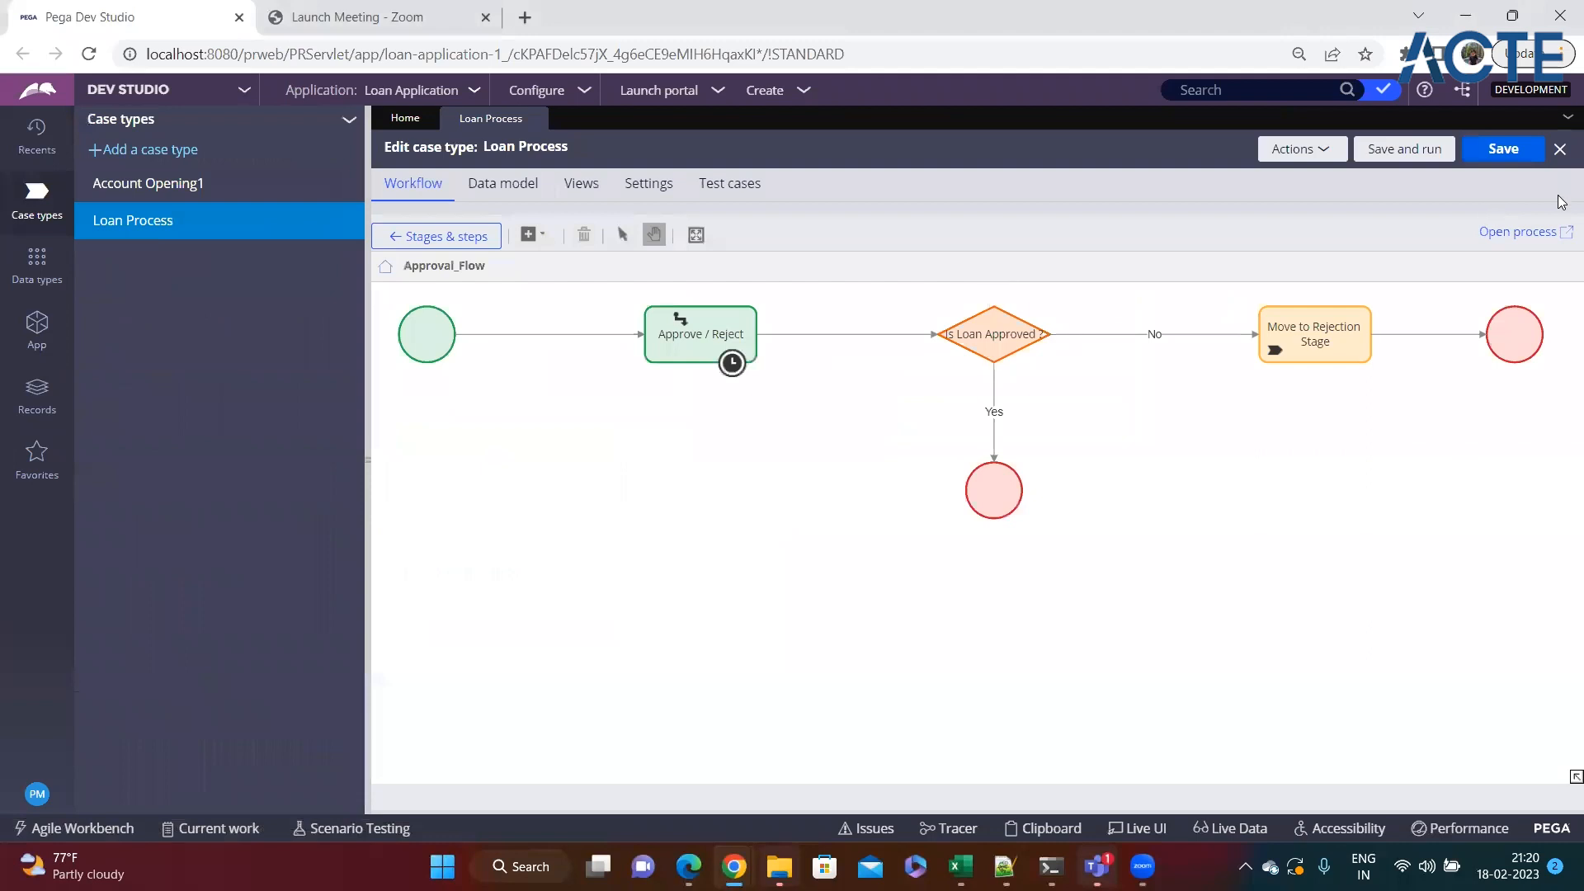
{"action": "left_click", "coordinate": [1518, 232]}
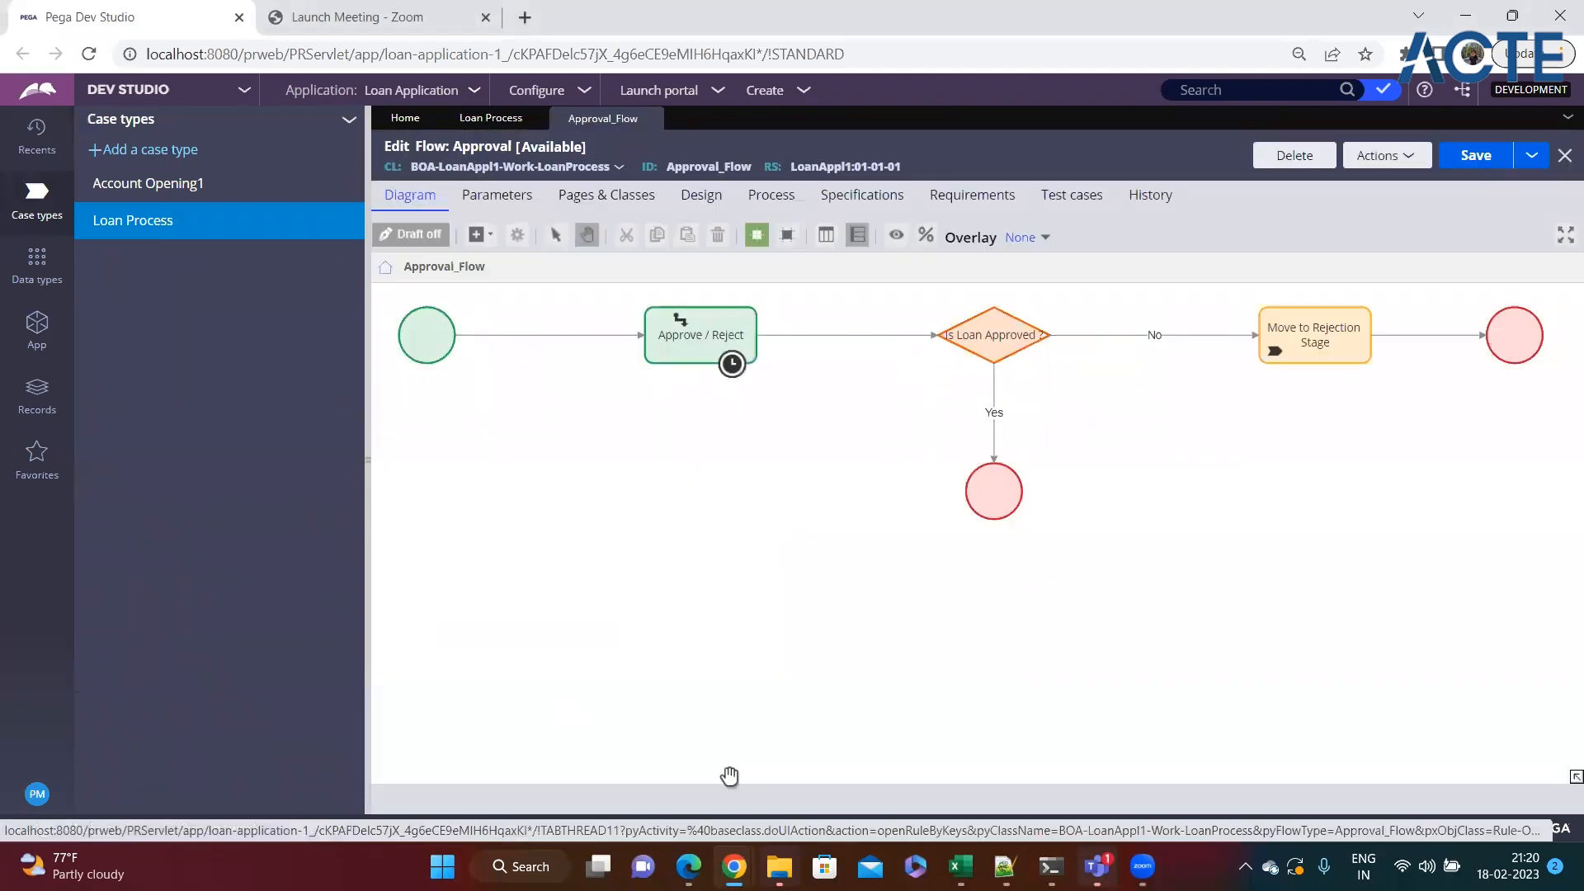
- Switch to the Notepad++ notes and review the rule types listed under Decisions
{"action": "left_click", "coordinate": [1004, 866]}
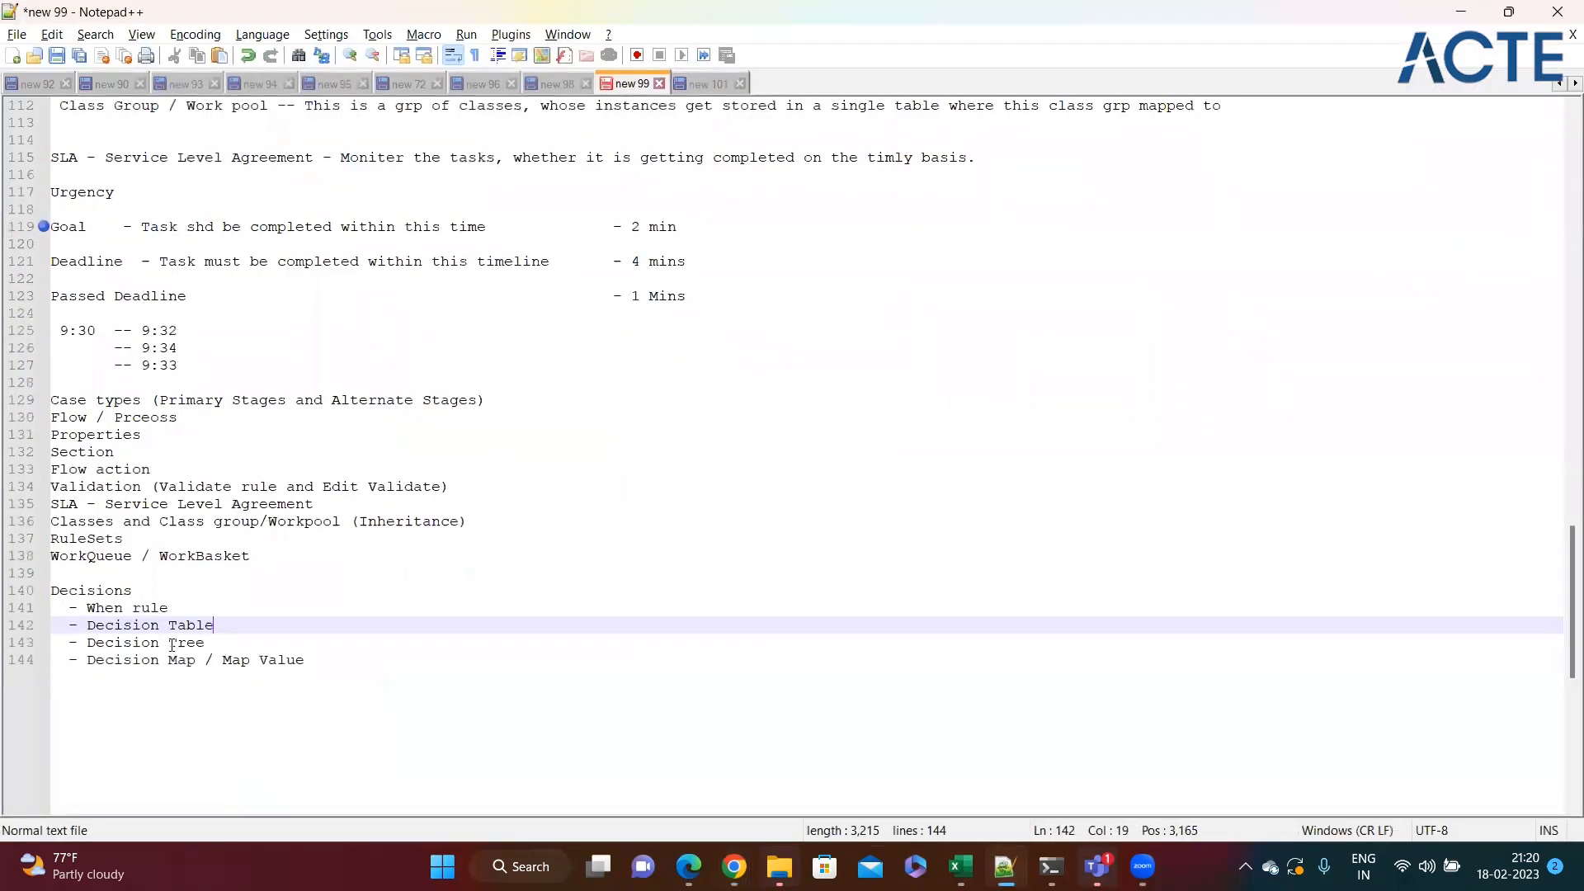
{"action": "left_click", "coordinate": [171, 606]}
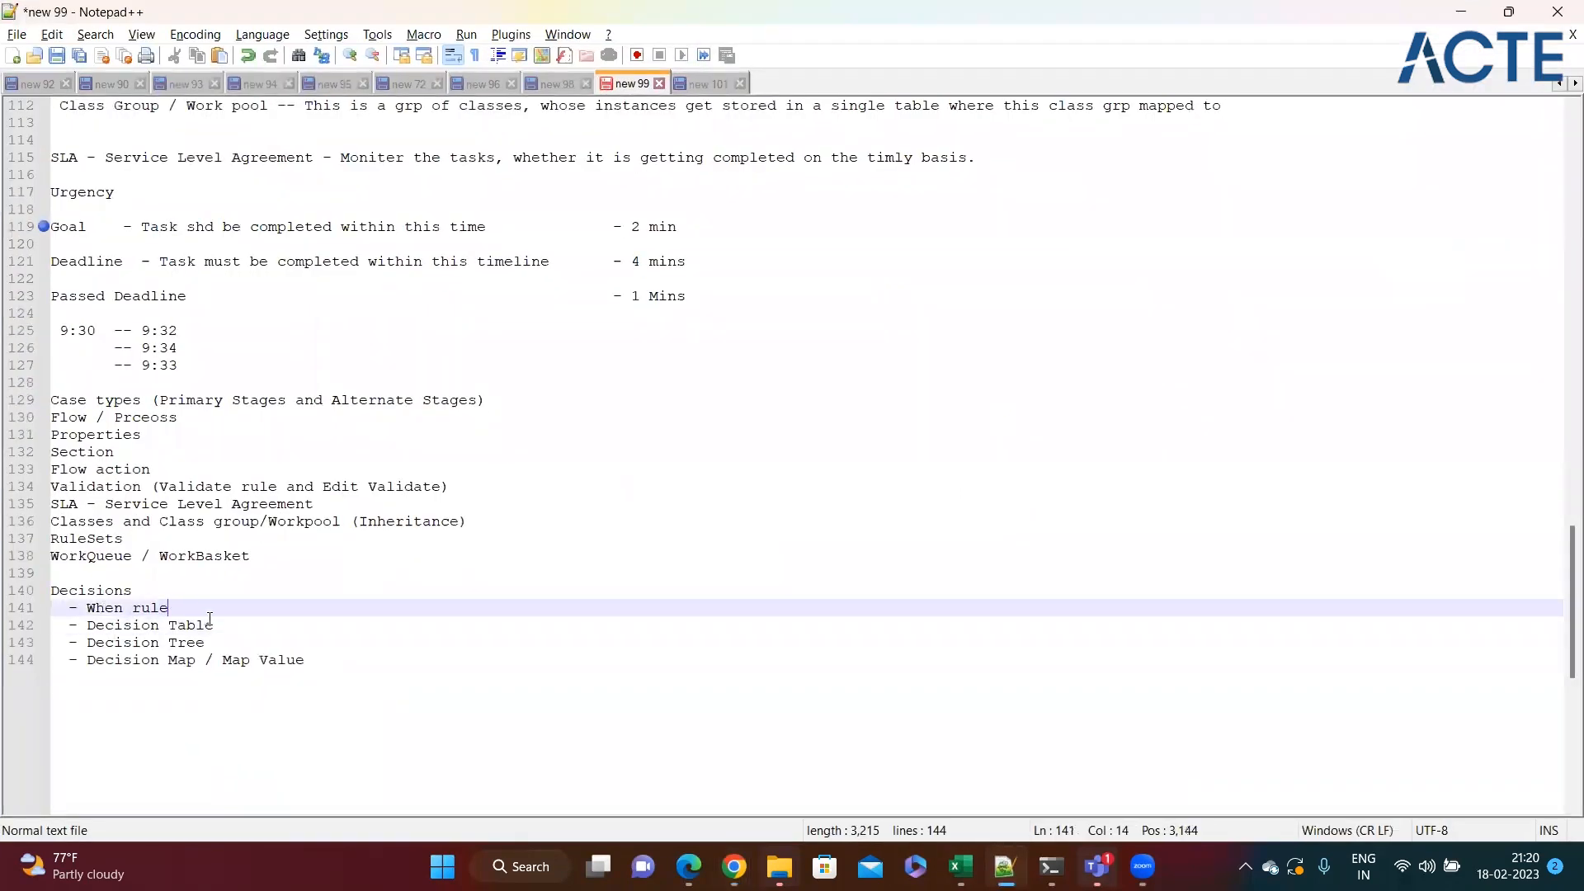
{"action": "left_click", "coordinate": [256, 629]}
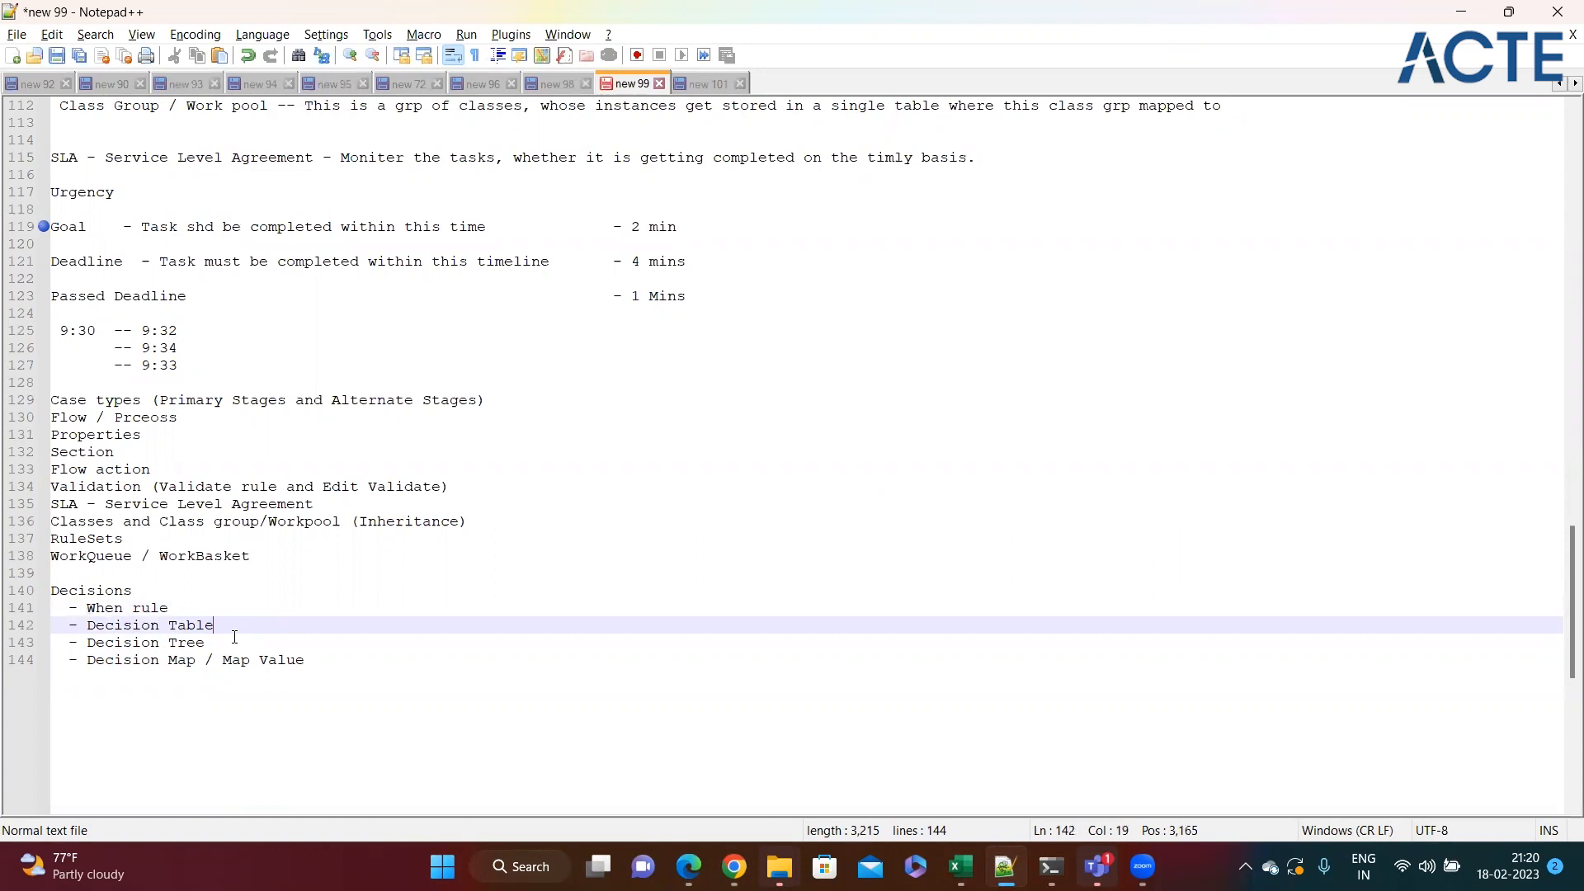
{"action": "left_click", "coordinate": [234, 637]}
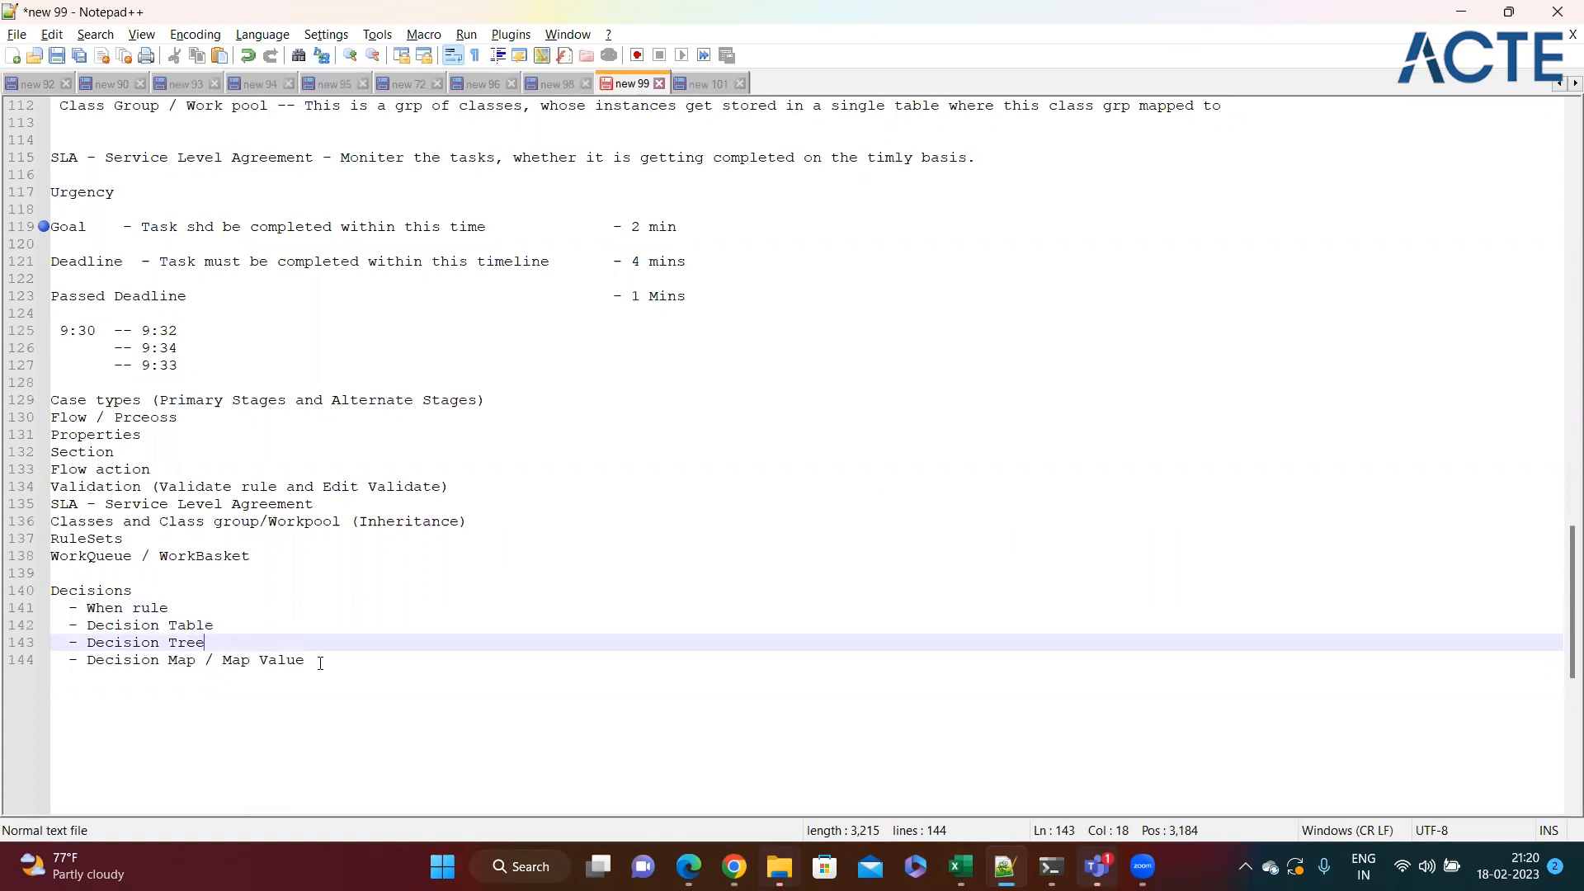
{"action": "left_click", "coordinate": [320, 661]}
{"action": "left_click", "coordinate": [250, 639]}
{"action": "left_click", "coordinate": [330, 659]}
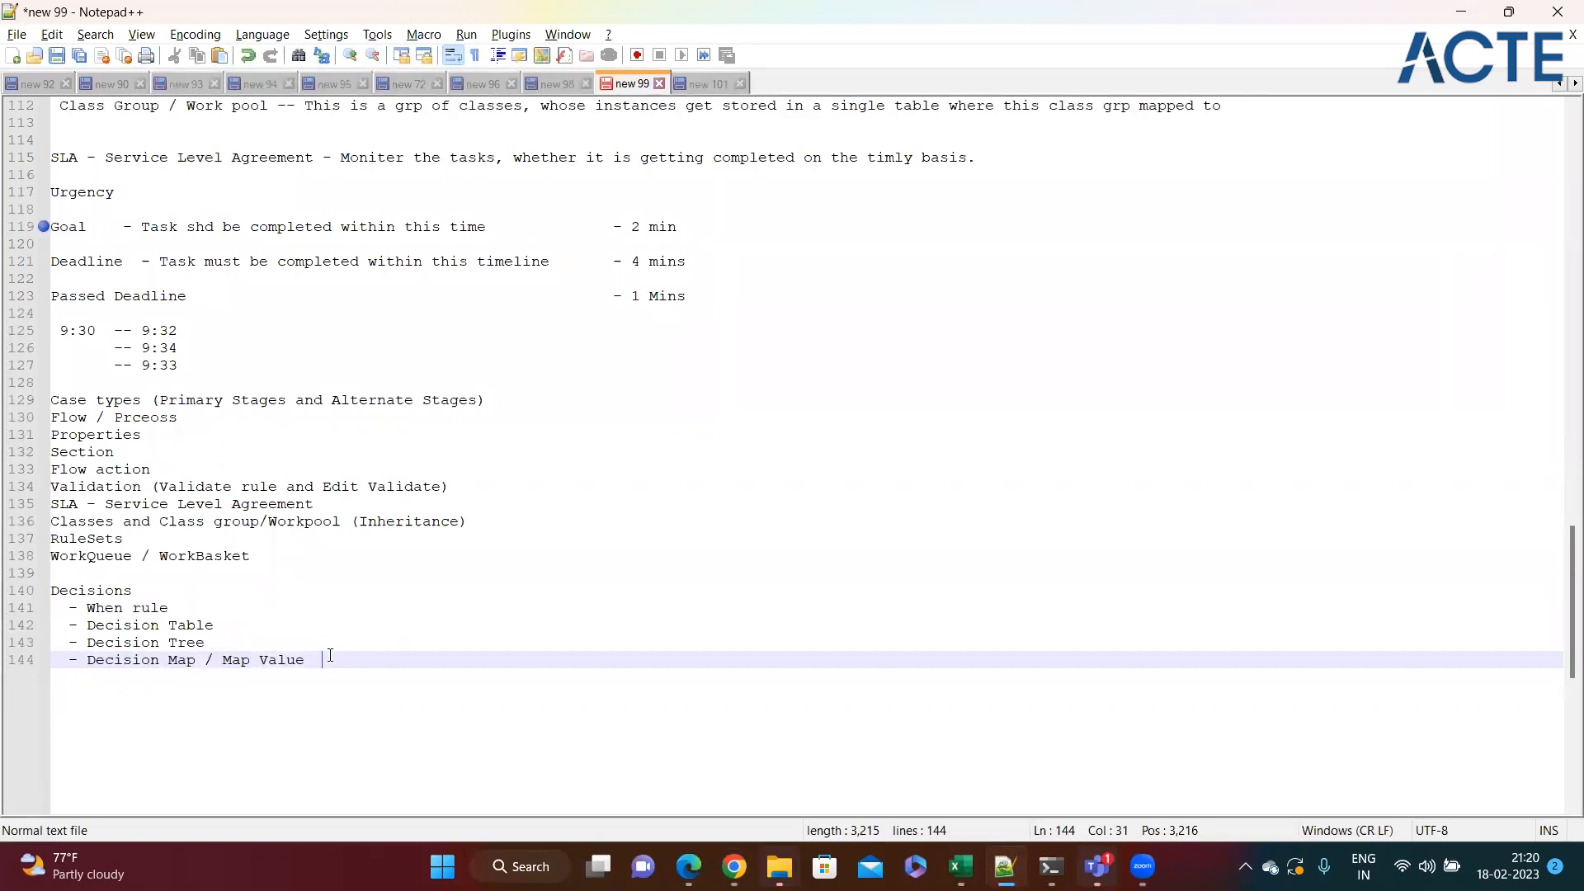
{"action": "key", "text": "alt+Tab"}
{"action": "key", "text": "alt+Tab"}
{"action": "left_click", "coordinate": [396, 636]}
- Append "- Same sets of properties" to the Decision Table line in the notes
{"action": "left_click", "coordinate": [290, 624]}
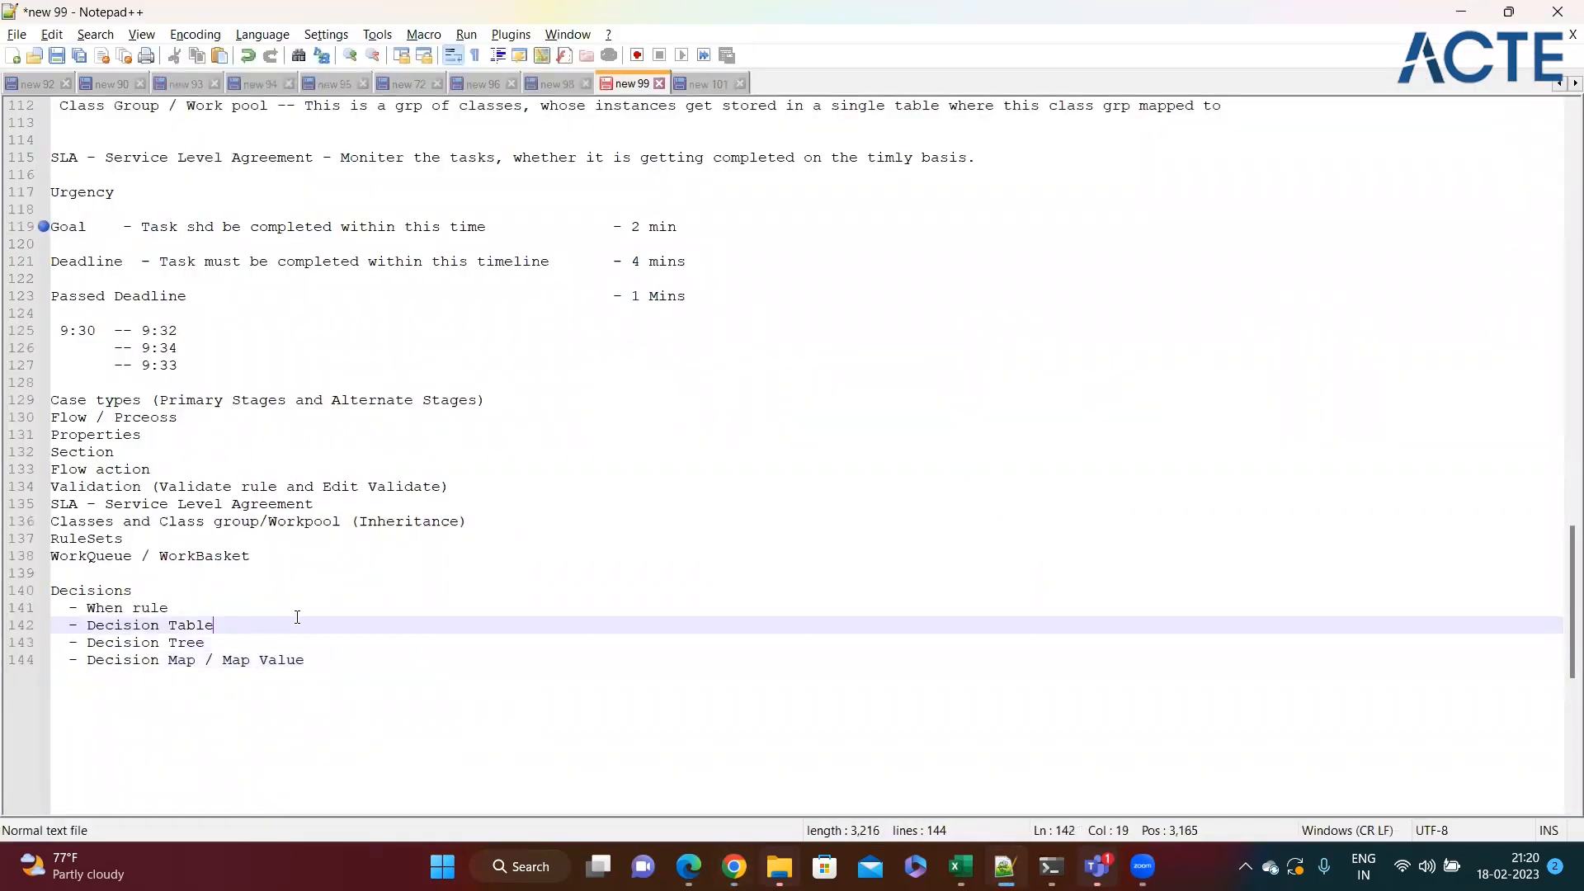
{"action": "type", "text": "- Sam"}
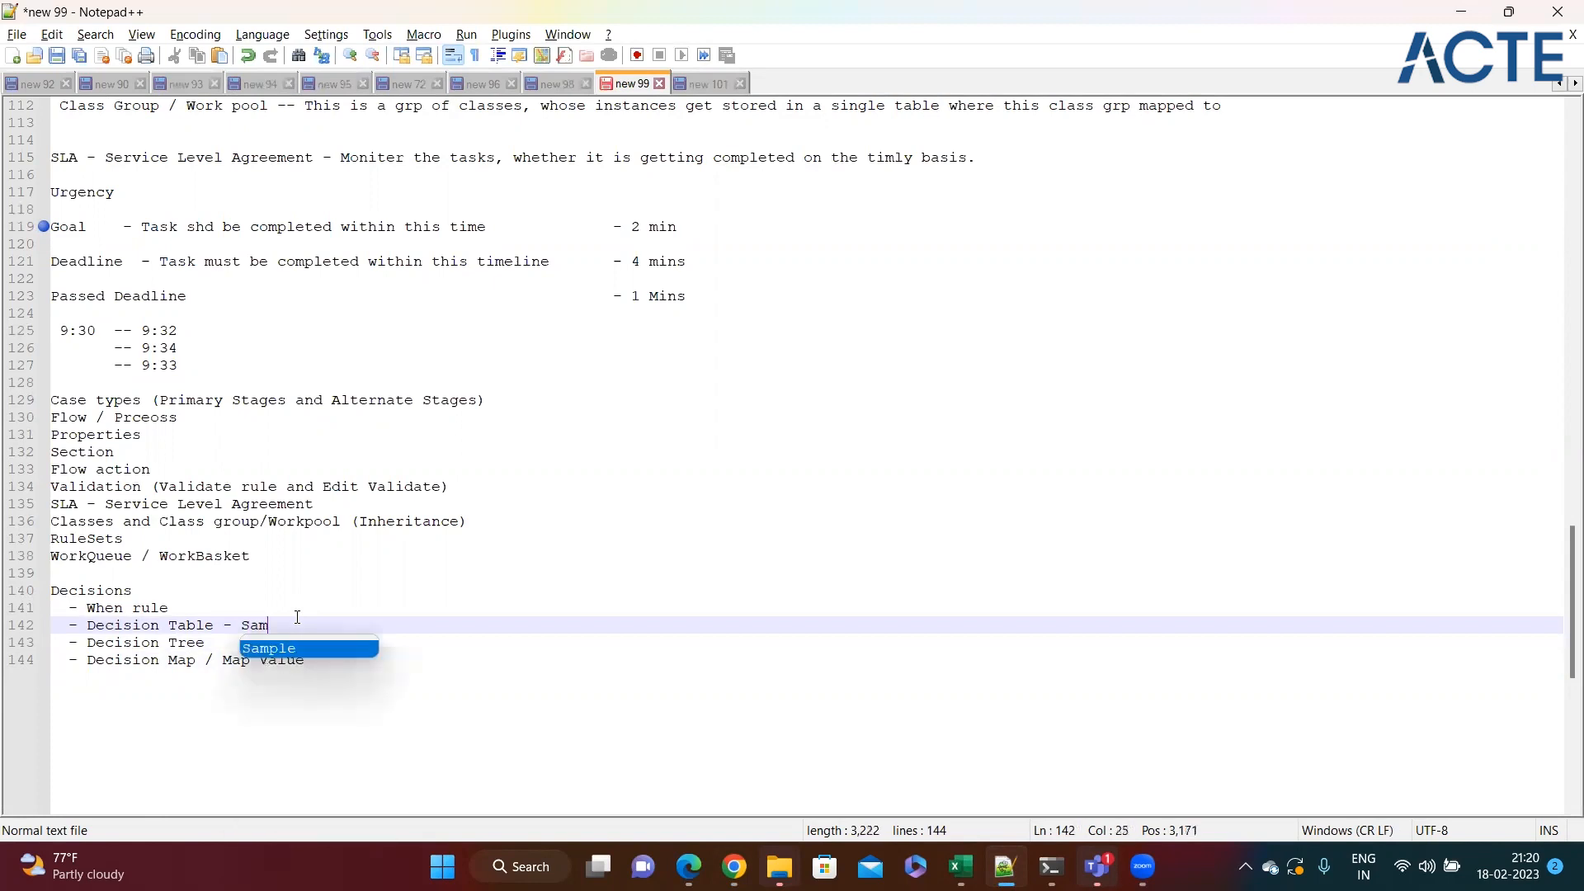
{"action": "type", "text": "e sets of prop"}
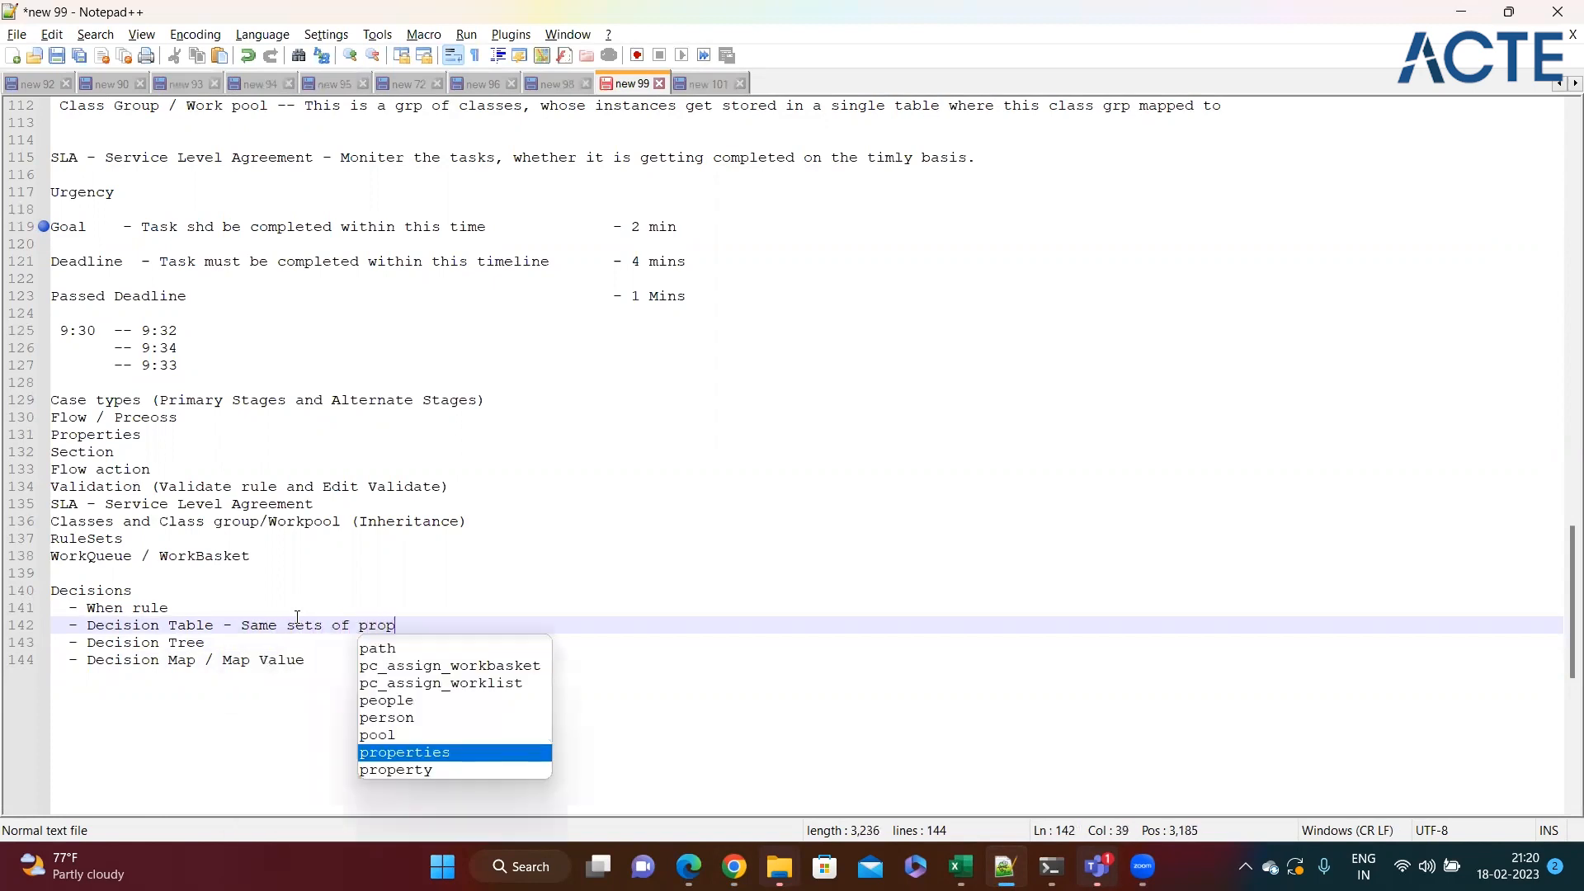
{"action": "type", "text": "erti"}
{"action": "key", "text": "Escape"}
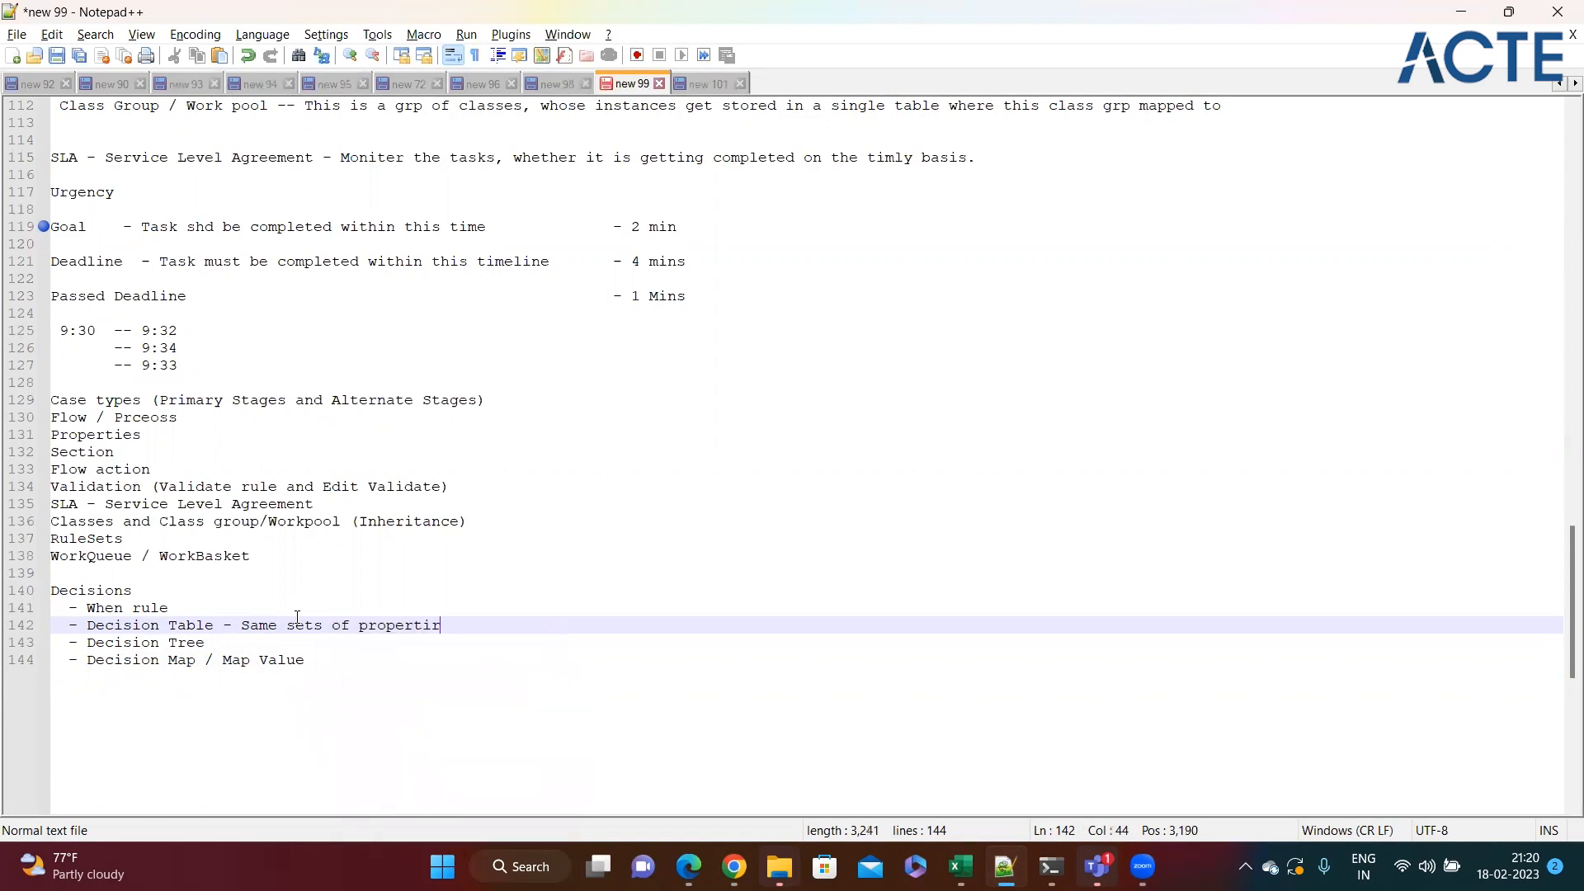
{"action": "type", "text": "es"}
- Append "- Different sets of properties" to the Decision Tree line in the notes
{"action": "left_click", "coordinate": [221, 641]}
{"action": "type", "text": "- Different sets of proper"}
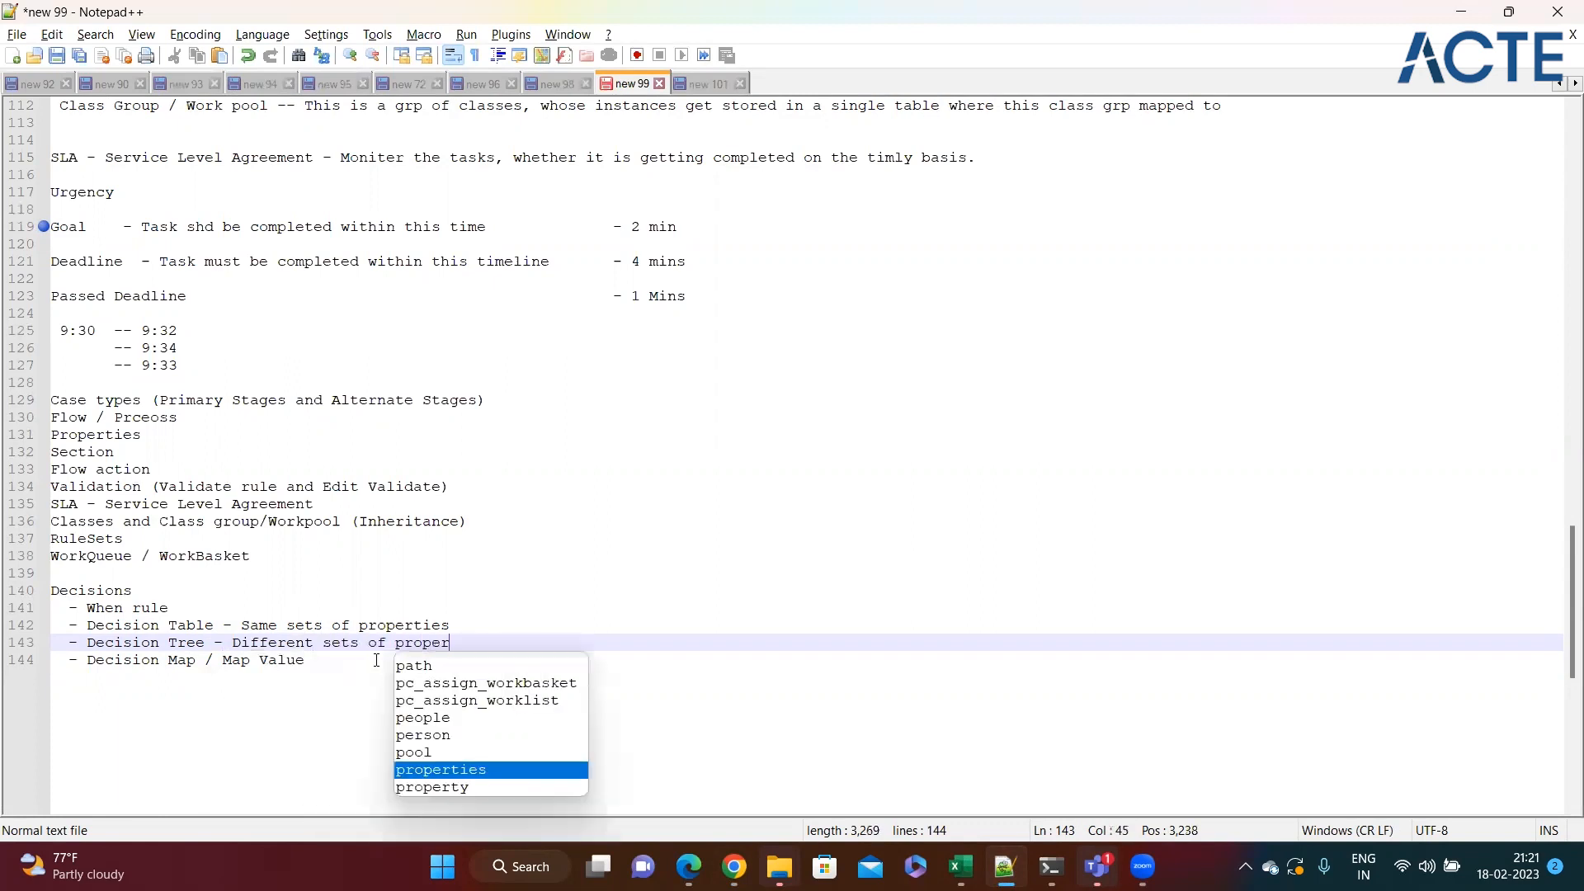
{"action": "type", "text": "ties"}
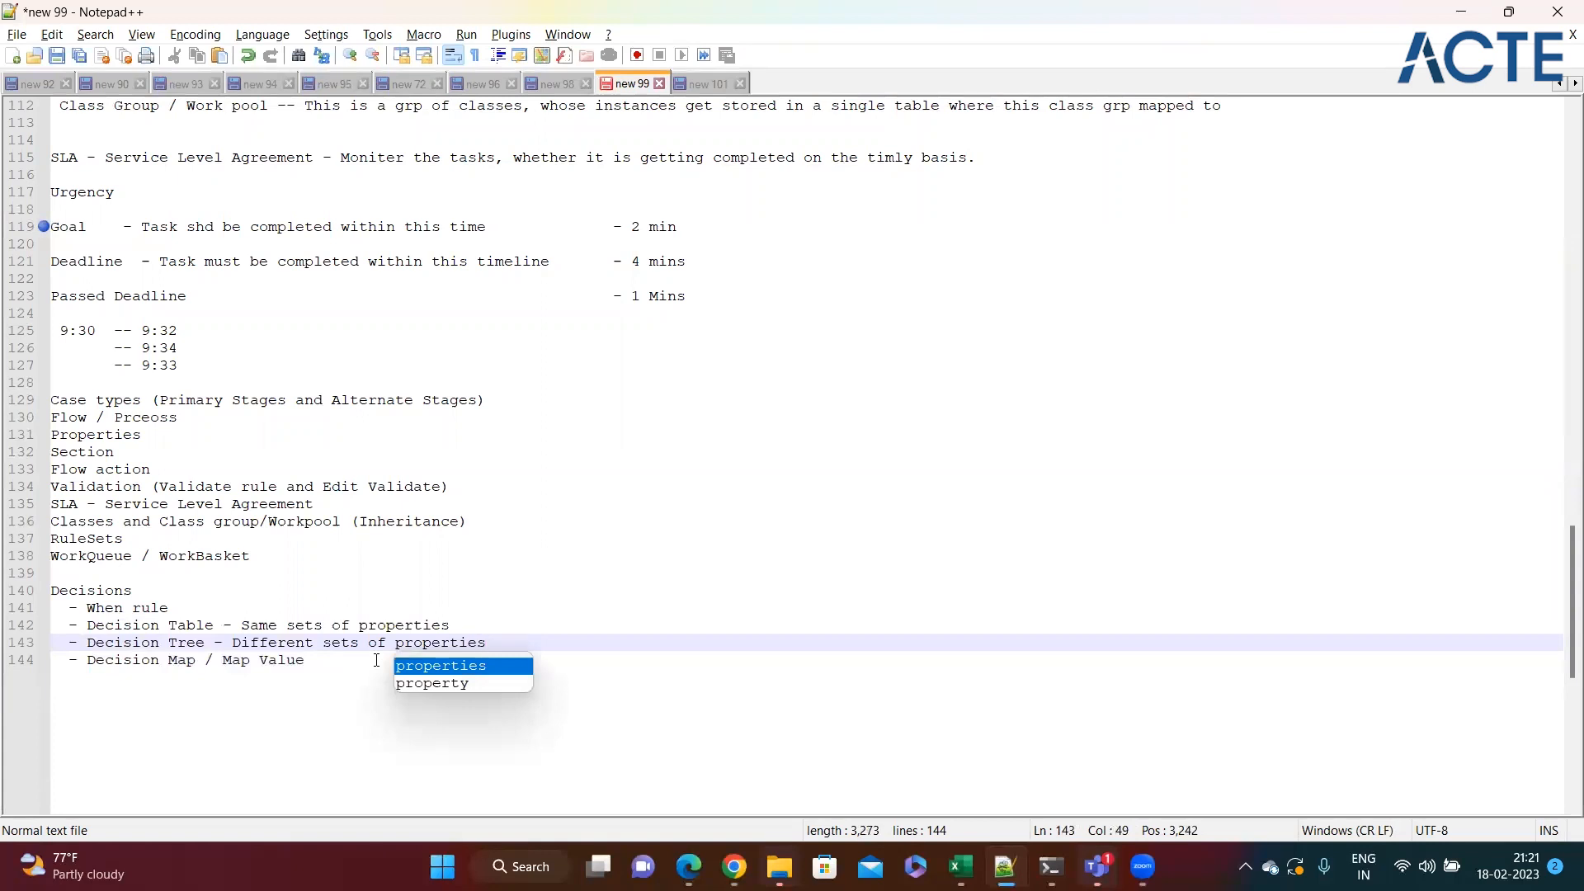
{"action": "left_click", "coordinate": [551, 625]}
{"action": "left_click", "coordinate": [549, 648]}
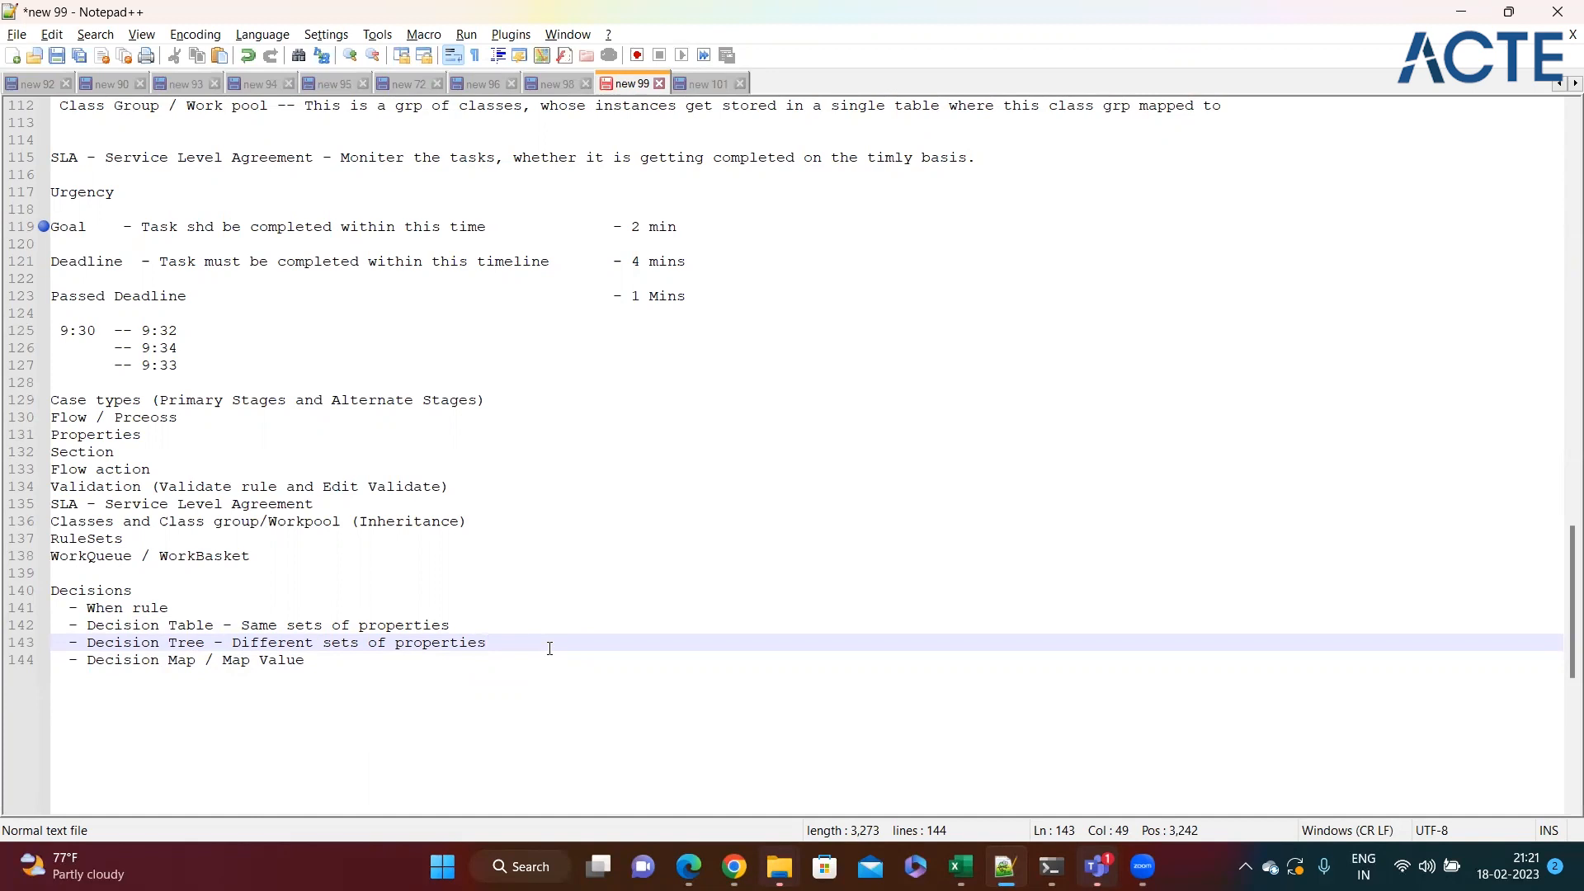
{"action": "double_click", "coordinate": [190, 625]}
{"action": "left_click", "coordinate": [467, 629]}
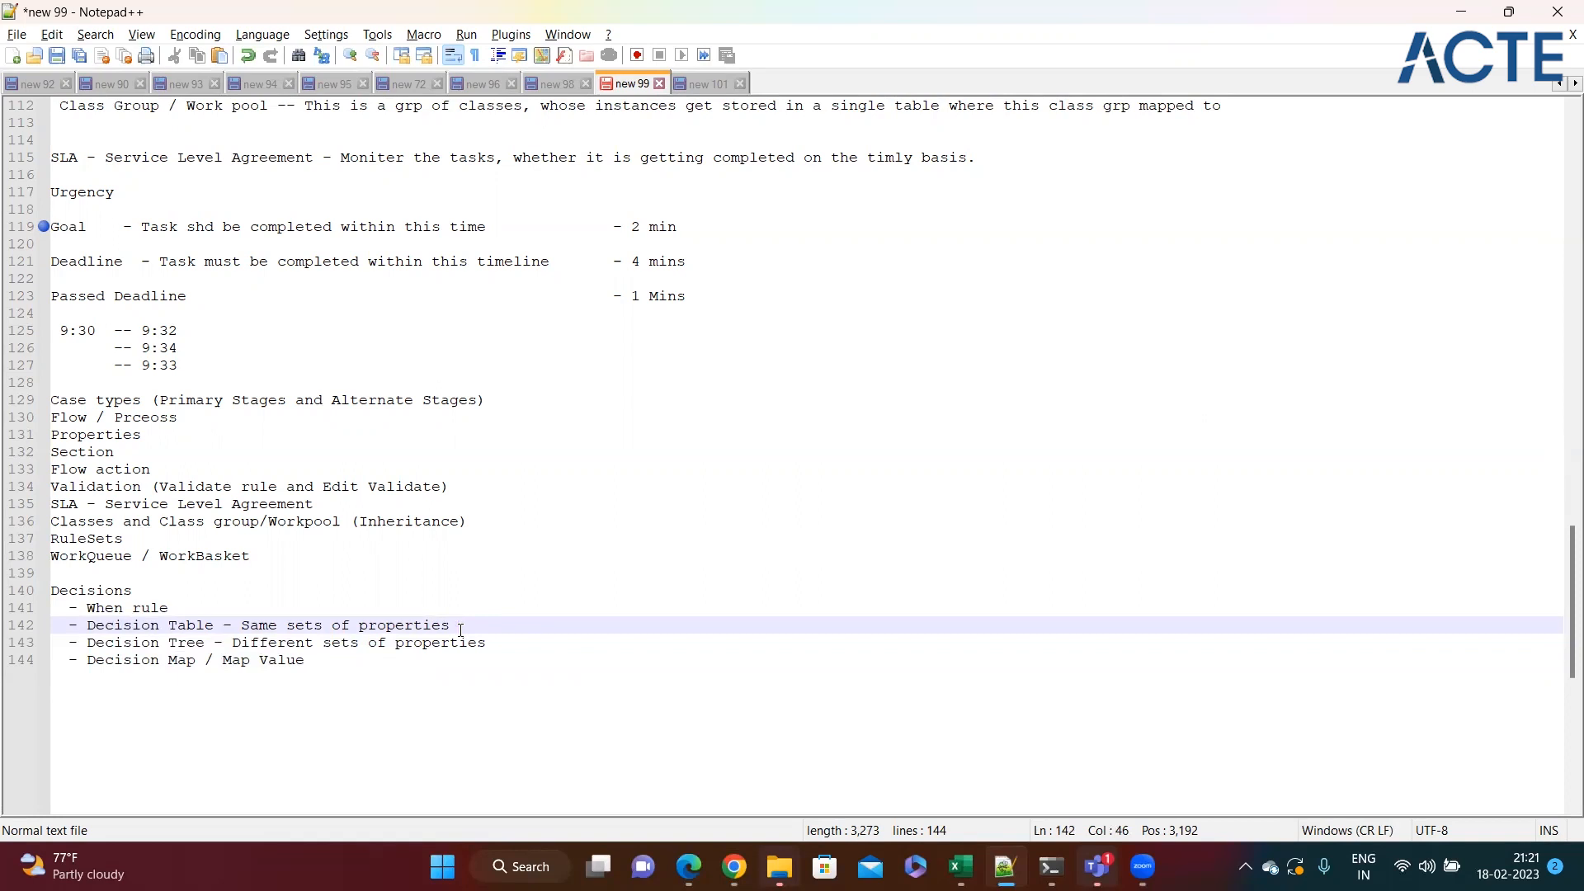
{"action": "left_click", "coordinate": [533, 644]}
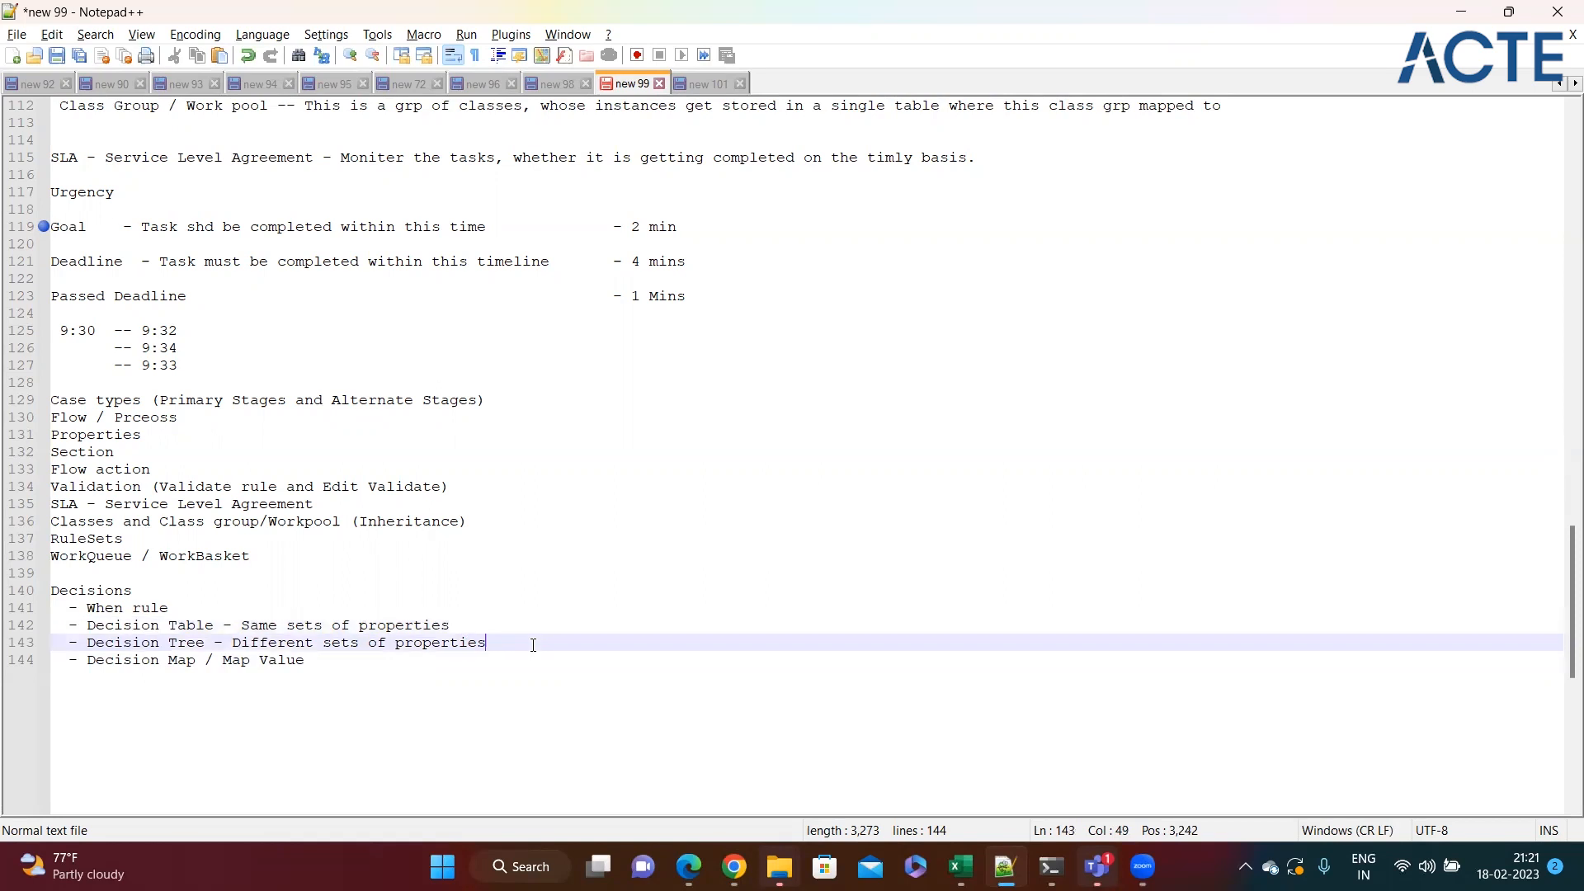
{"action": "double_click", "coordinate": [182, 643]}
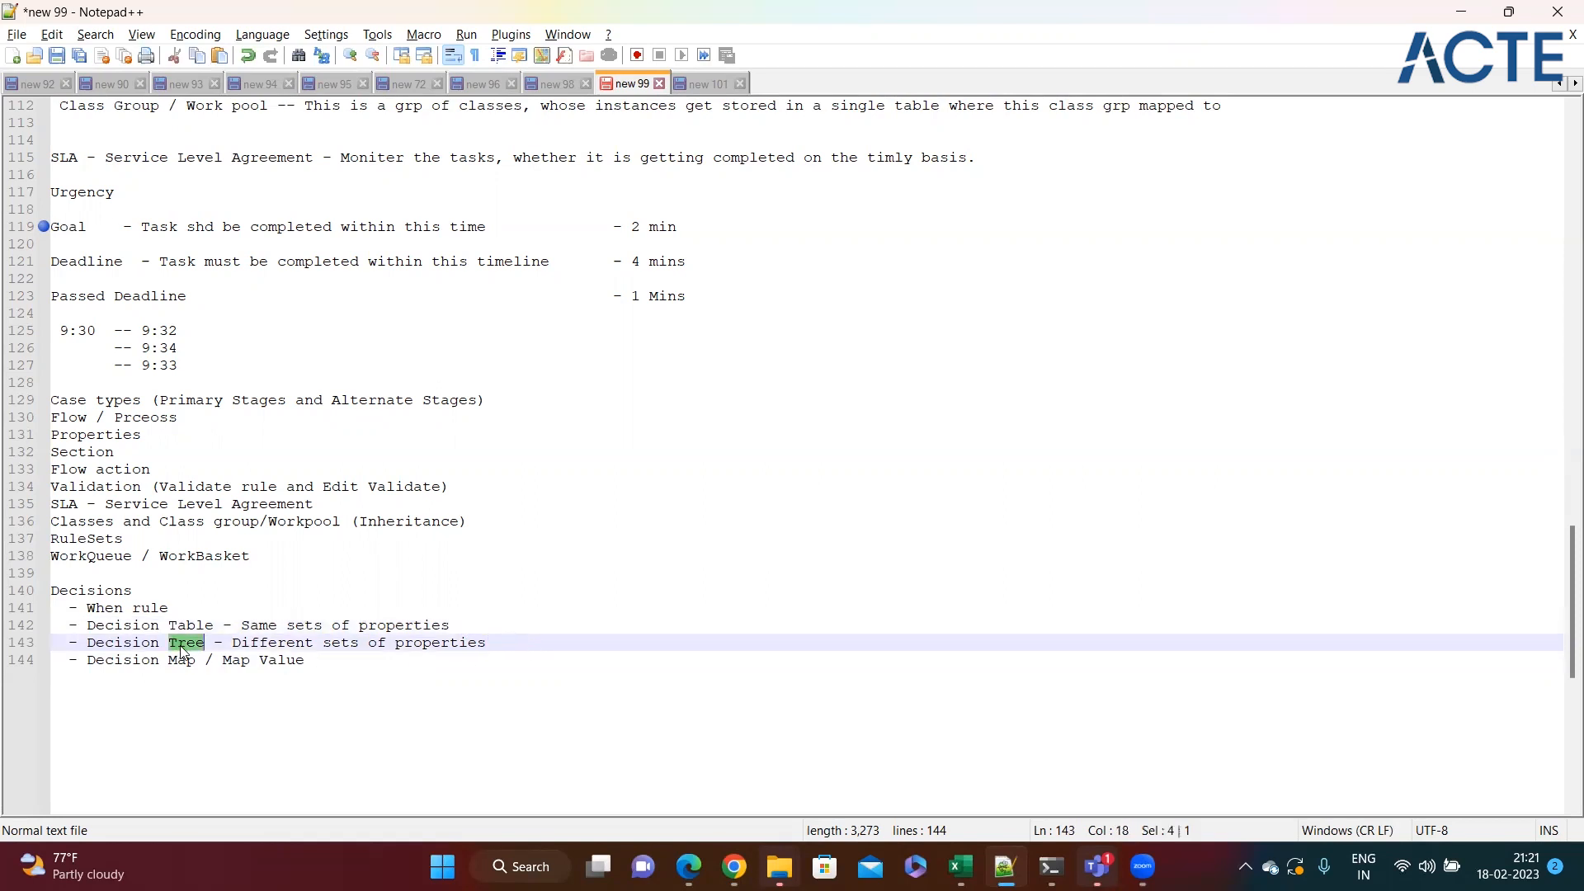
- Switch back to Pega Dev Studio, refresh the App Explorer and expand the Decision category of the LoanProcess class
{"action": "key", "text": "alt+Tab"}
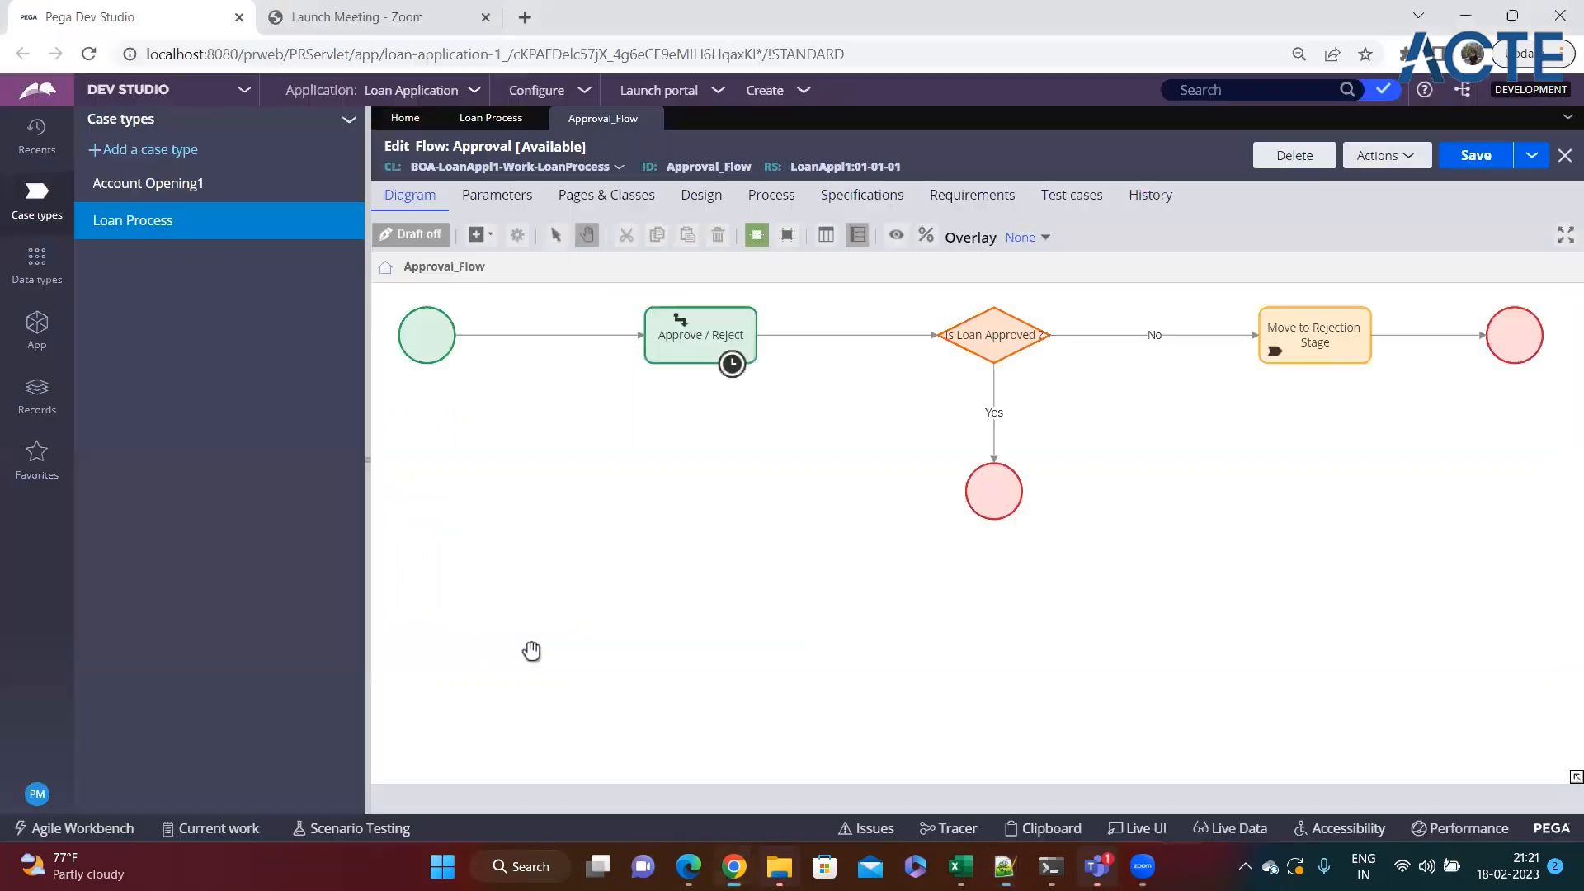
{"action": "left_click", "coordinate": [36, 330]}
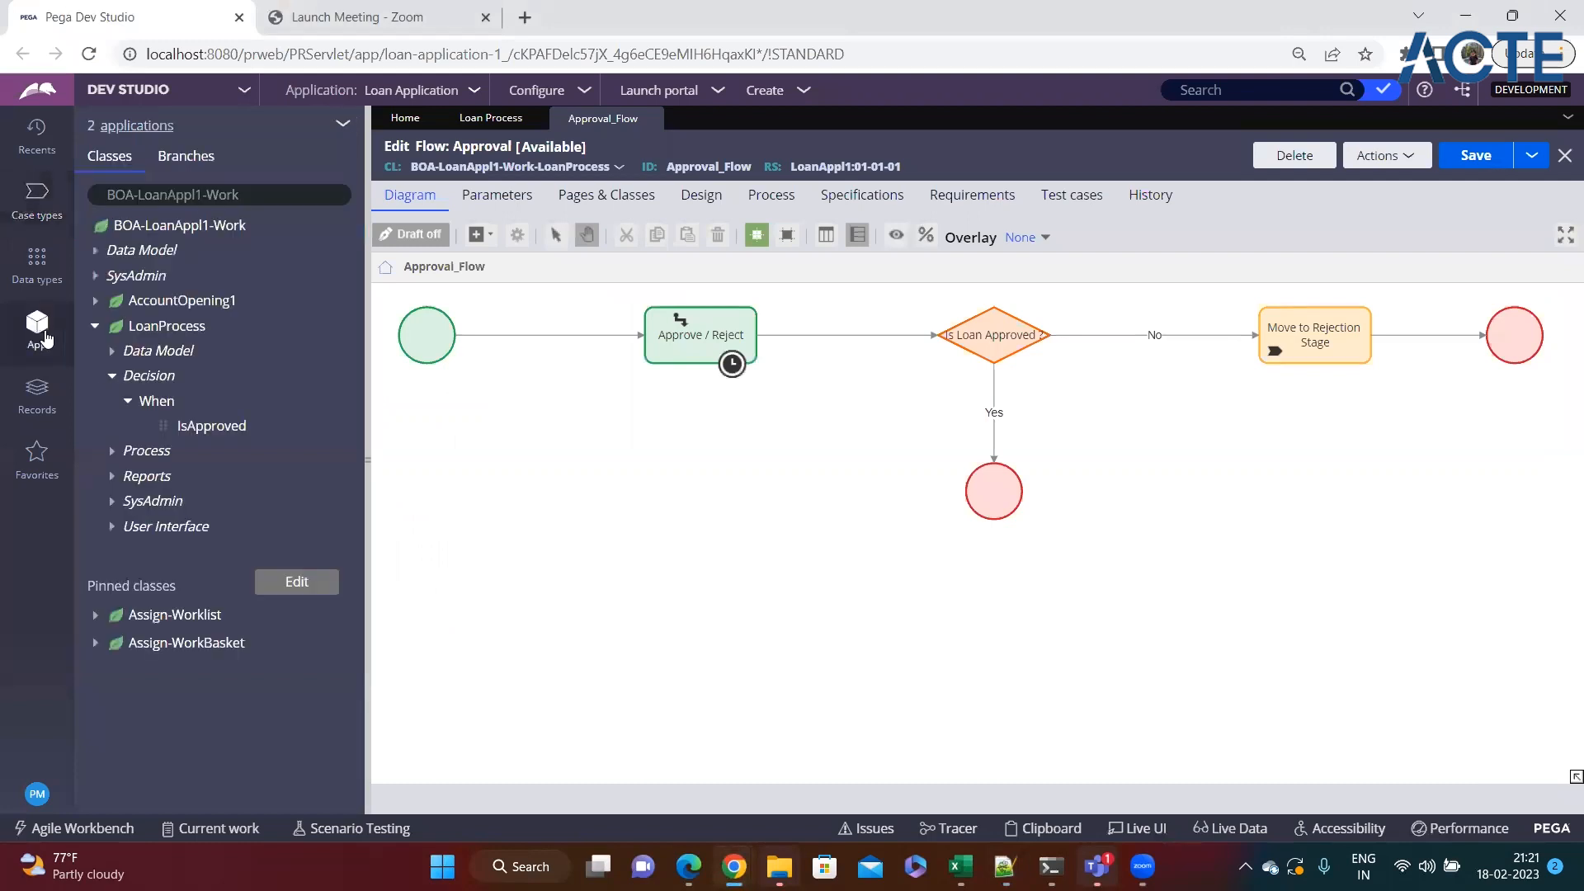
{"action": "left_click", "coordinate": [129, 403]}
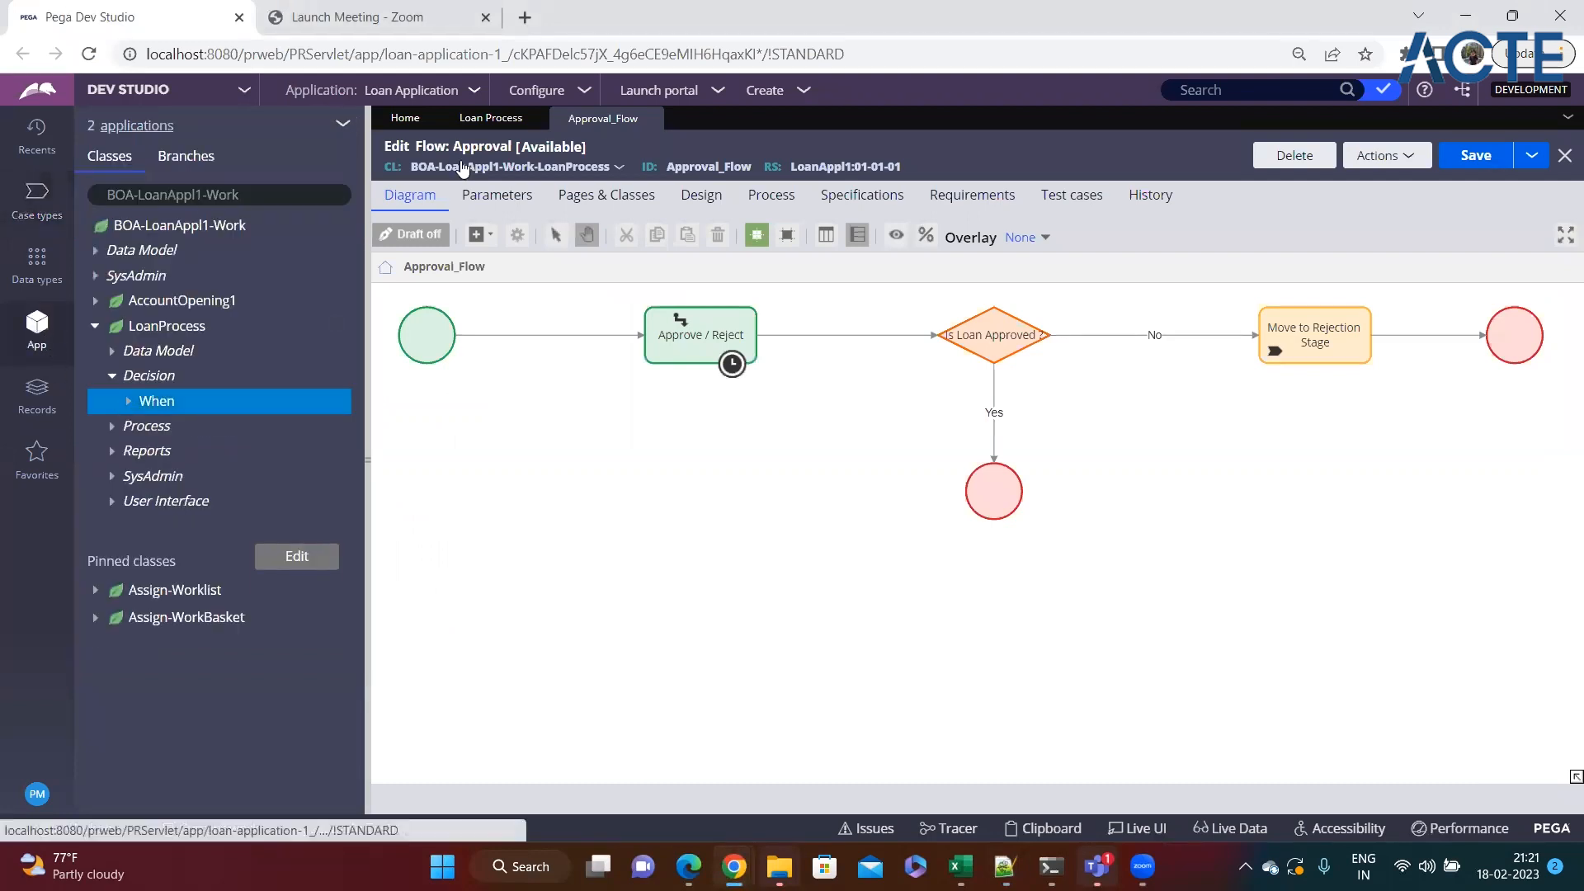
{"action": "left_click", "coordinate": [343, 132]}
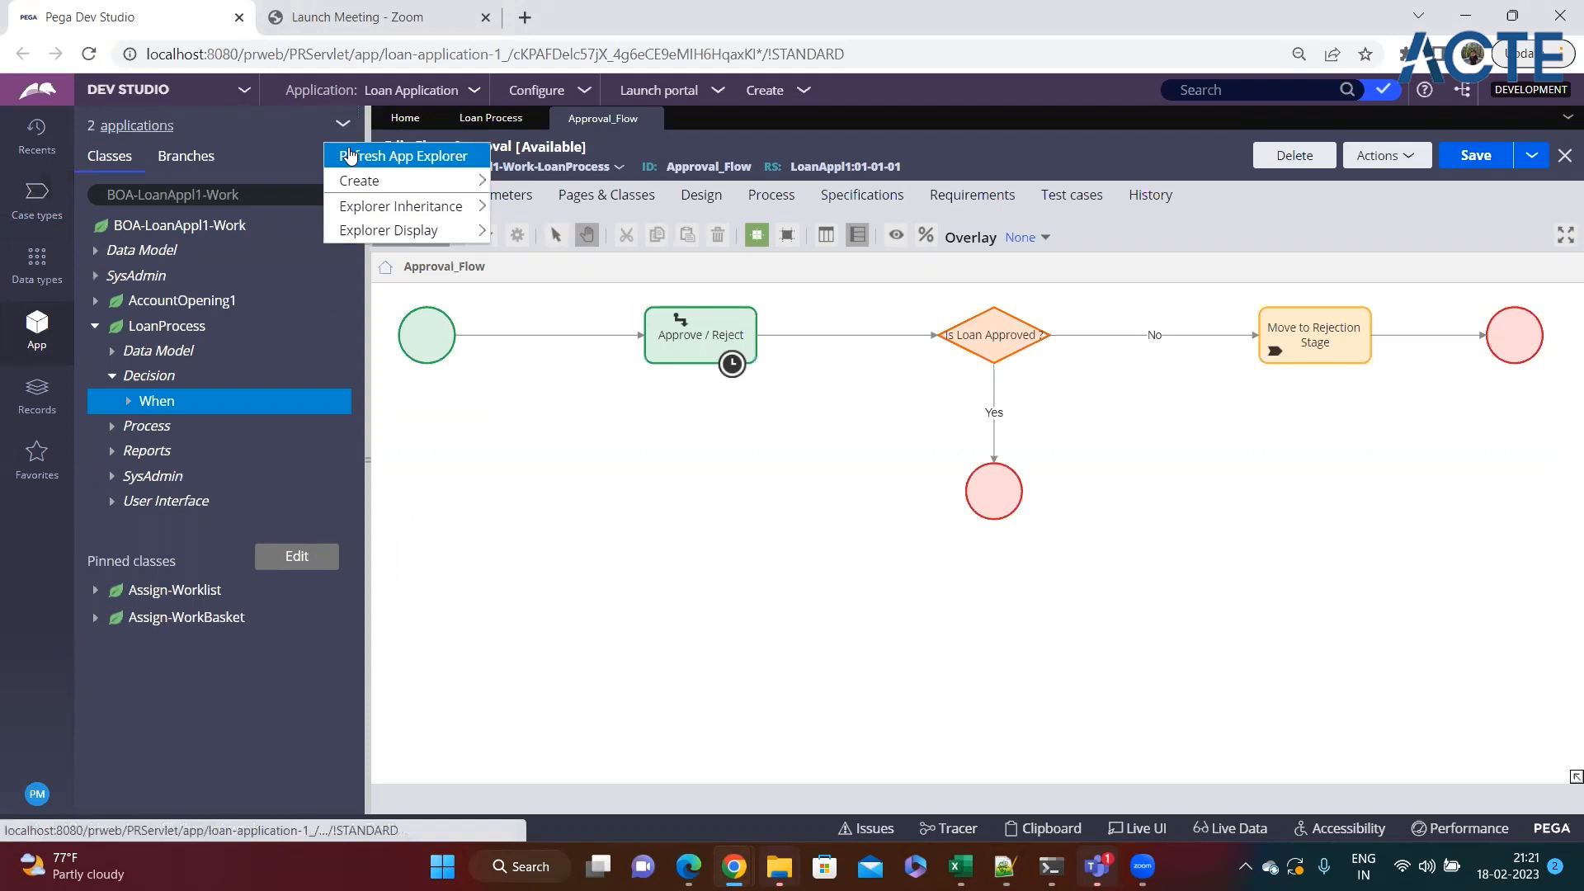
{"action": "left_click", "coordinate": [356, 153]}
{"action": "left_click", "coordinate": [97, 303]}
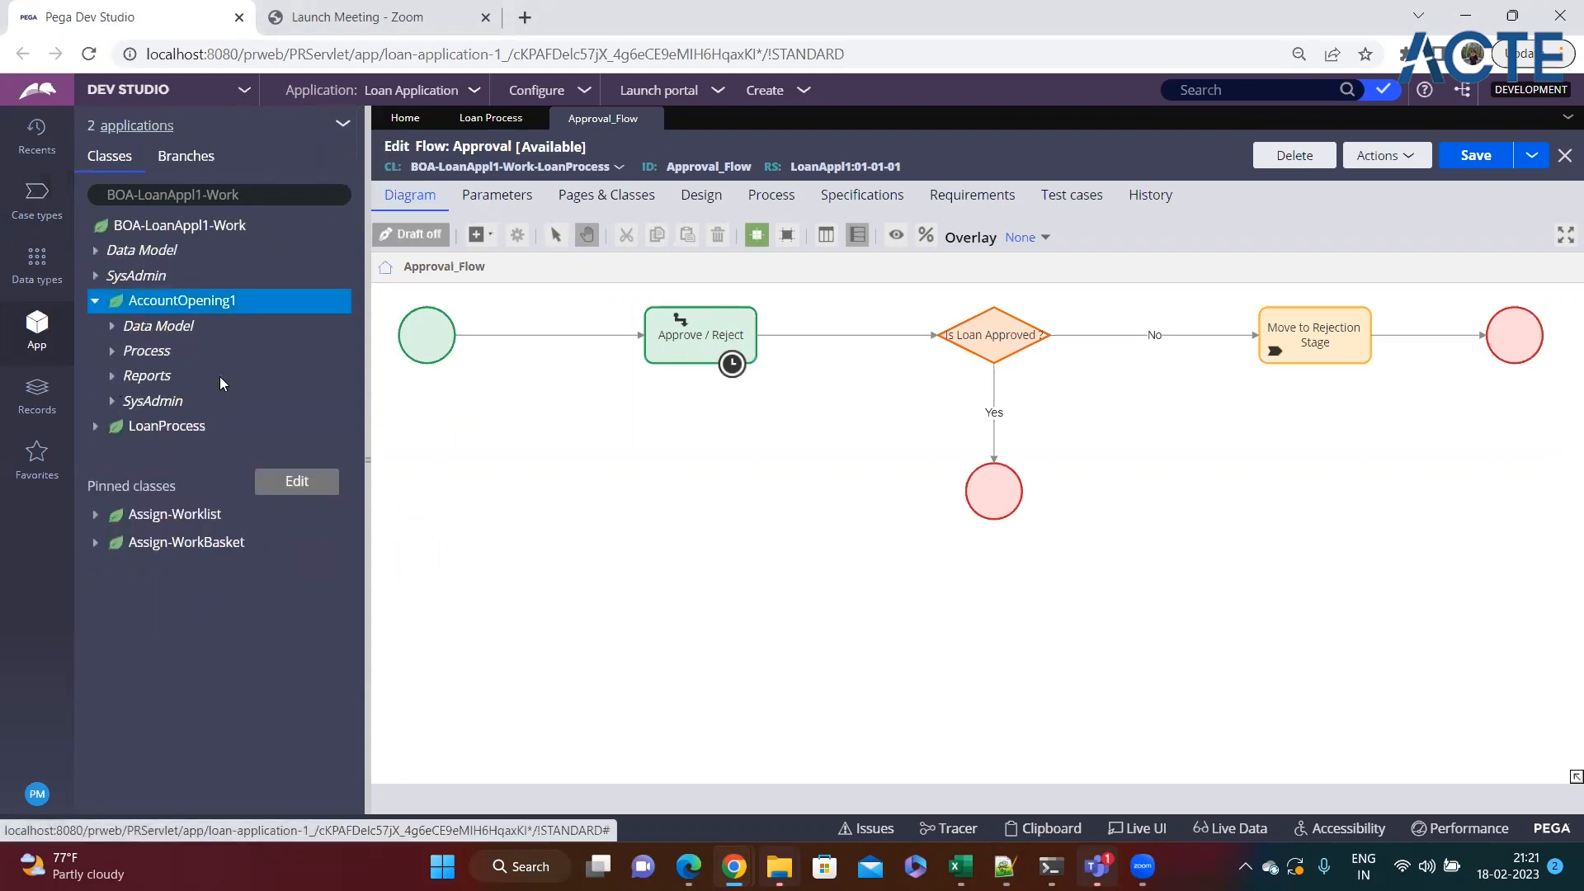
{"action": "left_click", "coordinate": [94, 305]}
{"action": "left_click", "coordinate": [96, 327]}
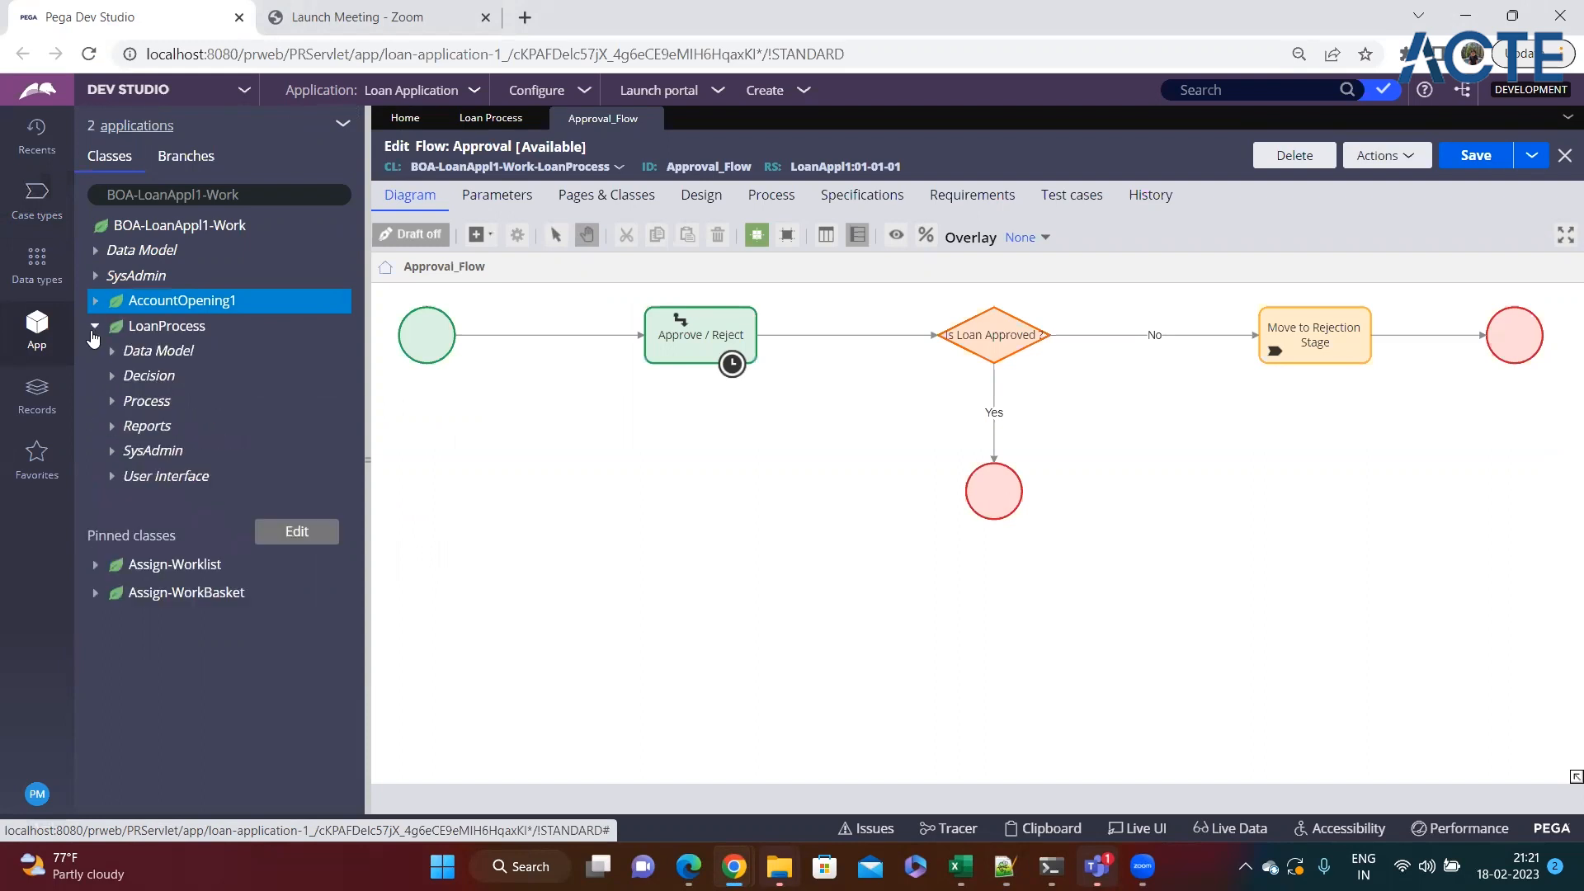
{"action": "left_click", "coordinate": [113, 377]}
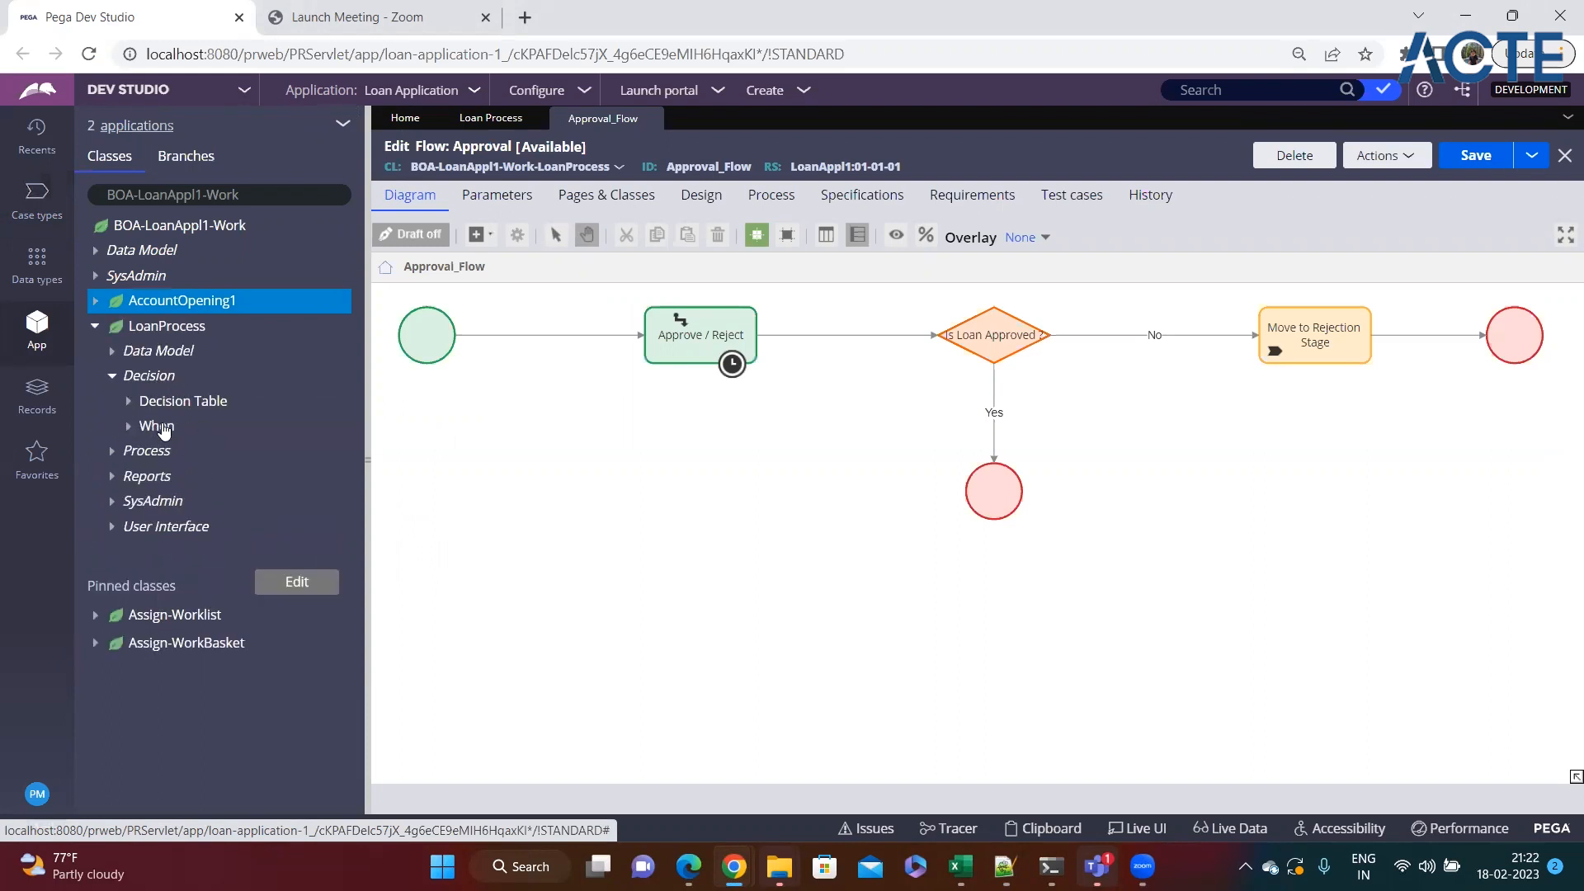
- Create and open a decision tree labelled "Evaluate Approve Reject" in the LoanProcess class
{"action": "right_click", "coordinate": [151, 377]}
{"action": "mouse_move", "coordinate": [173, 402]}
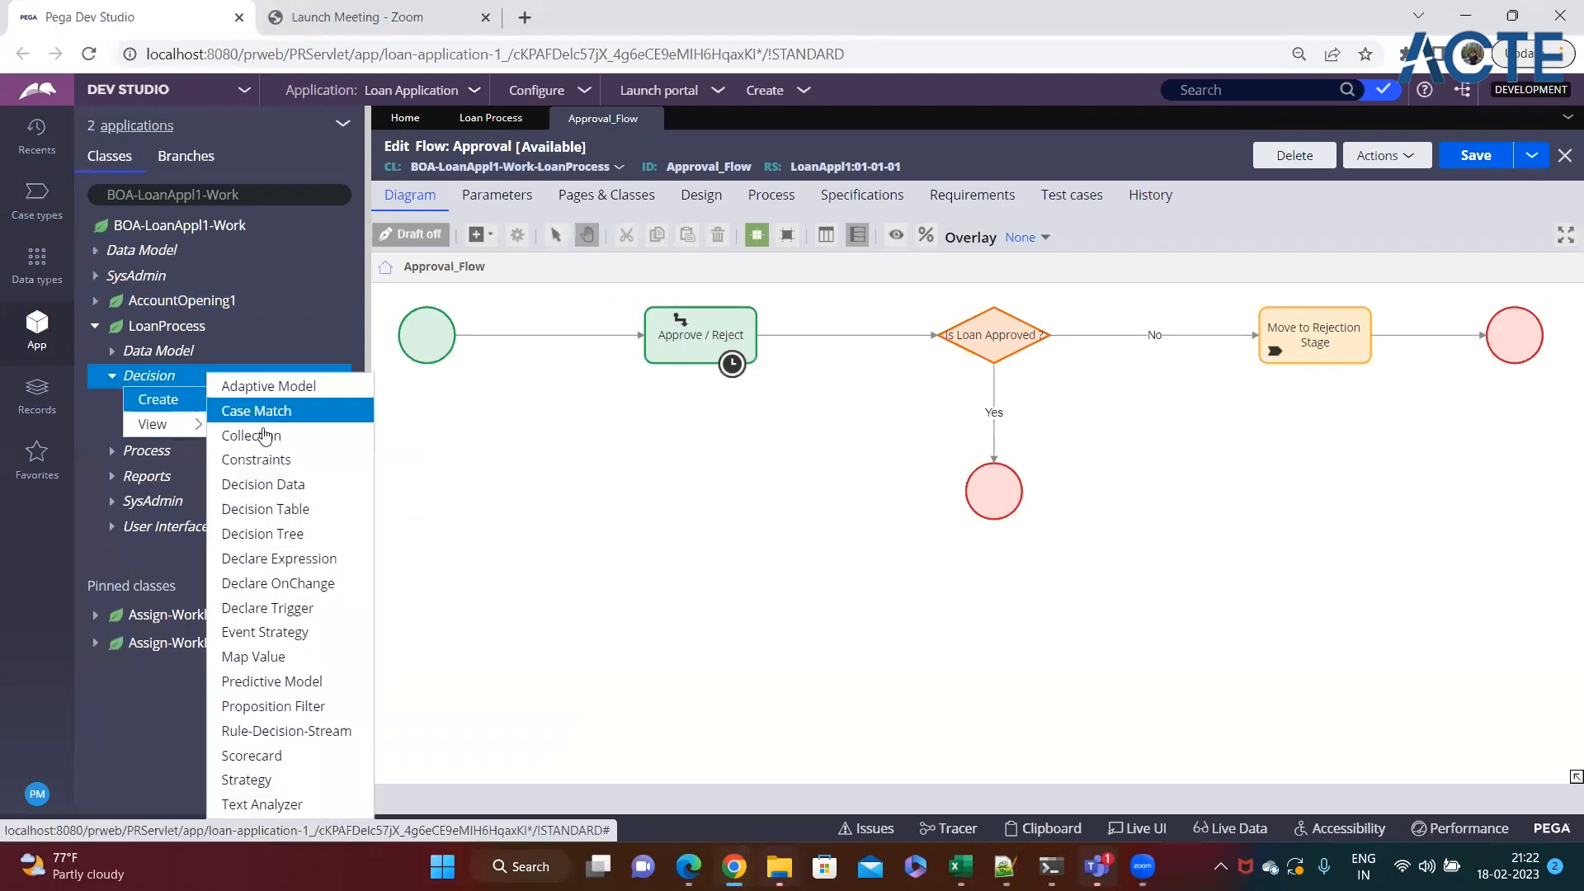
{"action": "left_click", "coordinate": [262, 534]}
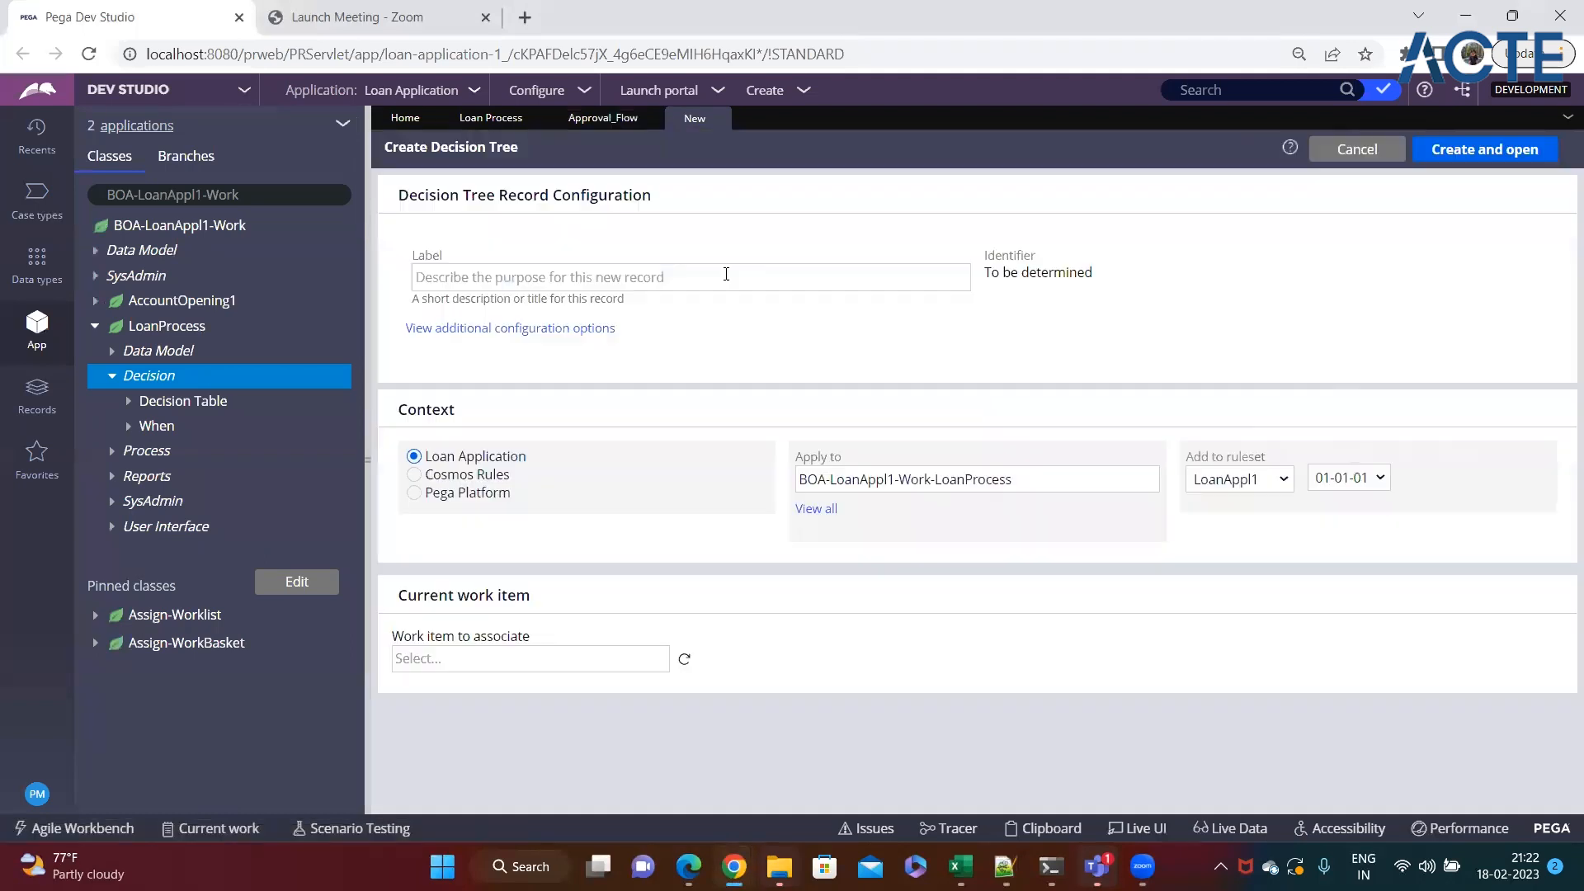
{"action": "type", "text": "Eva"}
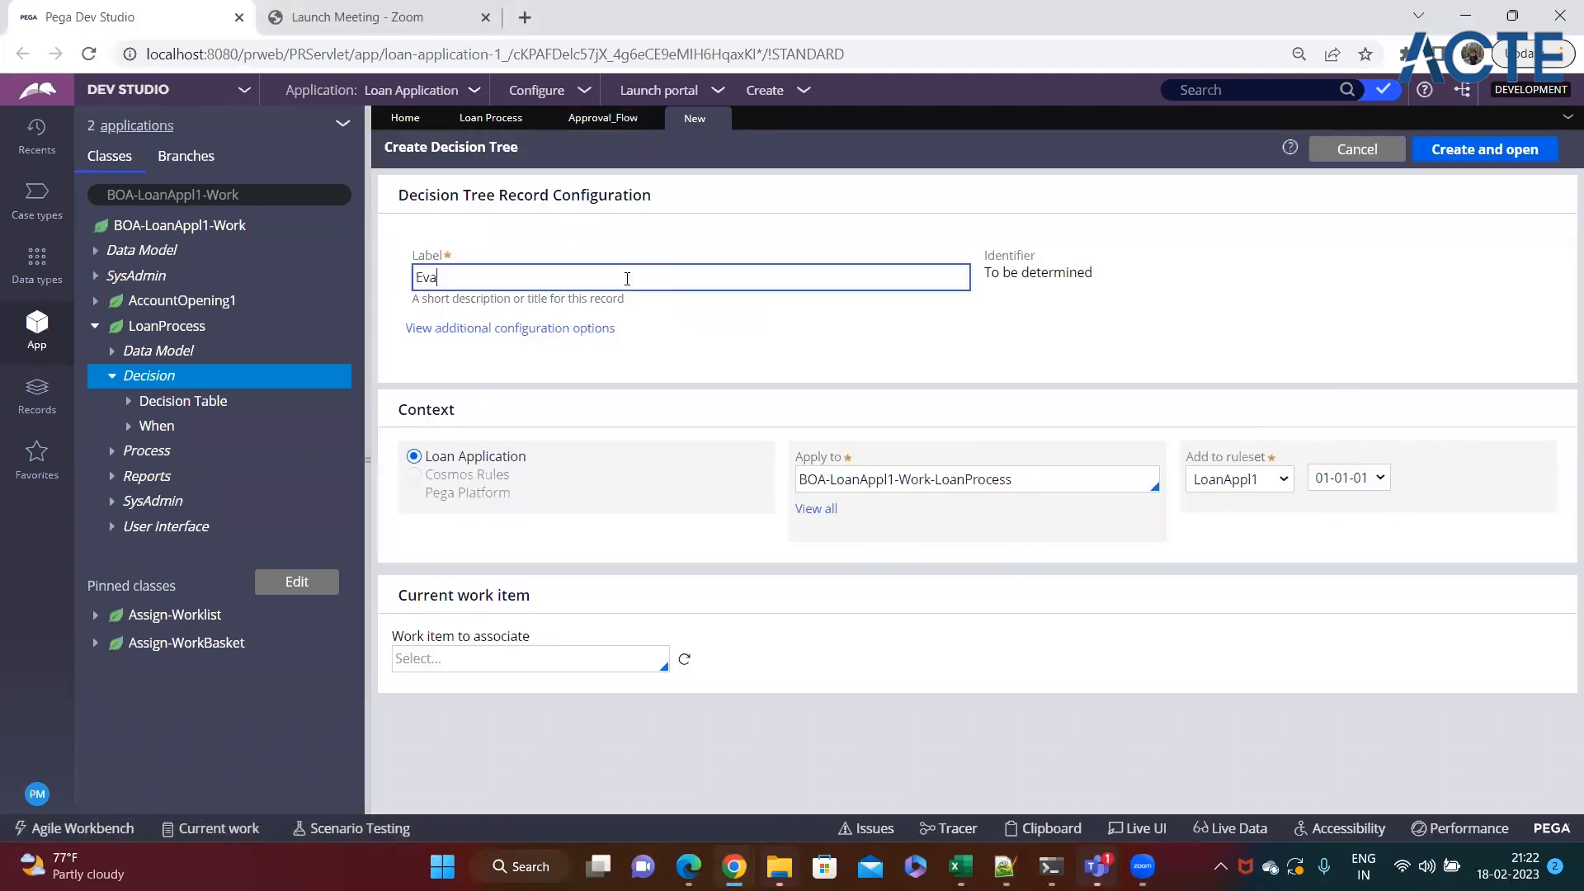
{"action": "type", "text": "laute Approve Reject"}
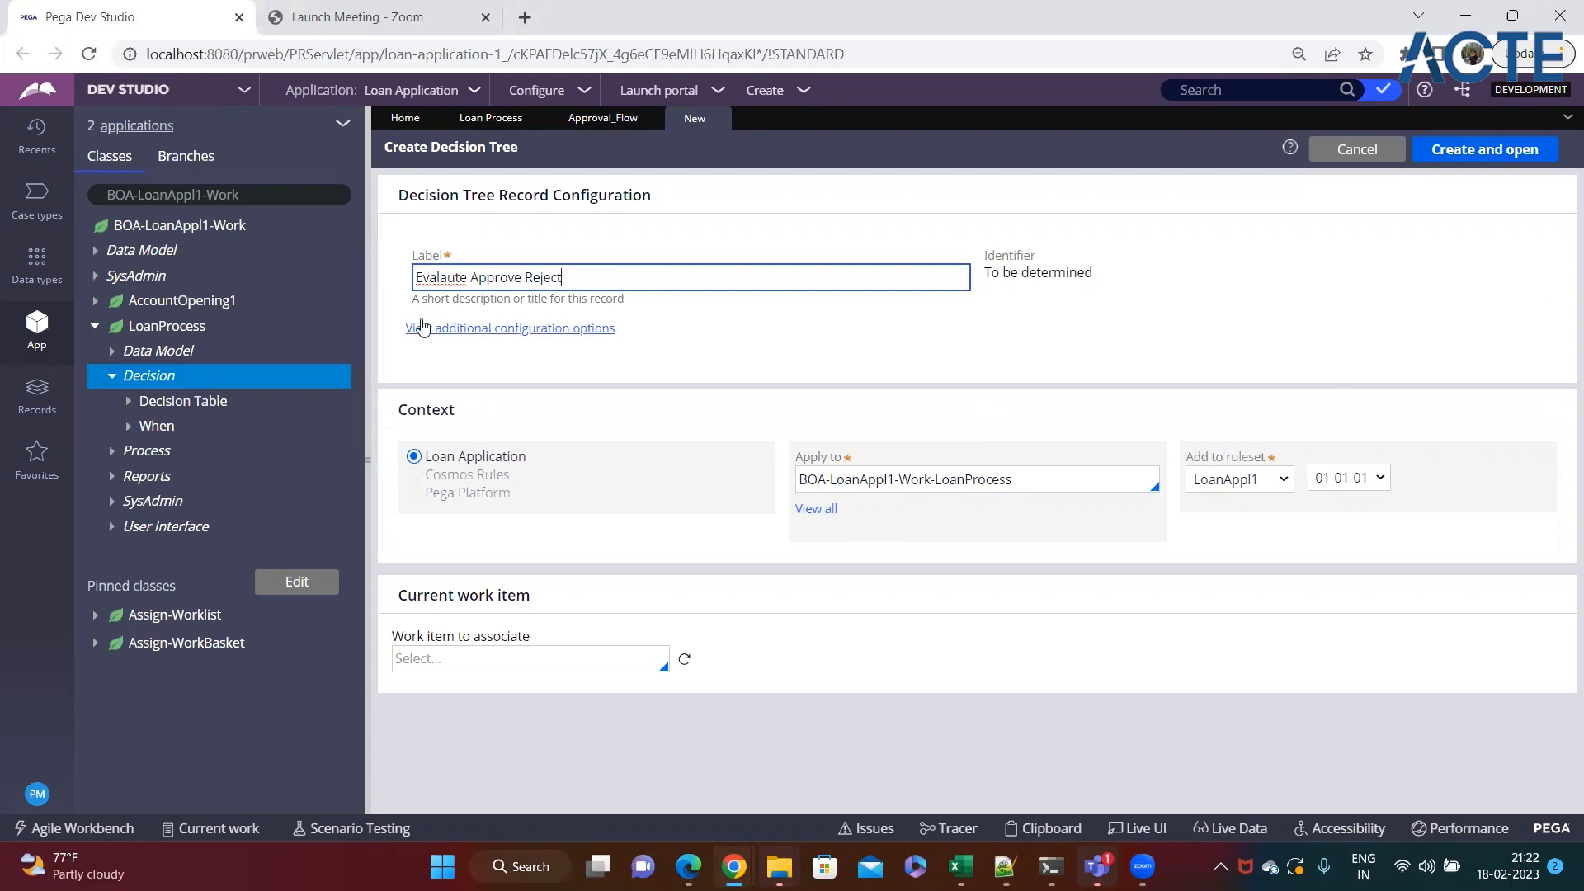
{"action": "right_click", "coordinate": [437, 279]}
{"action": "left_click", "coordinate": [478, 310]}
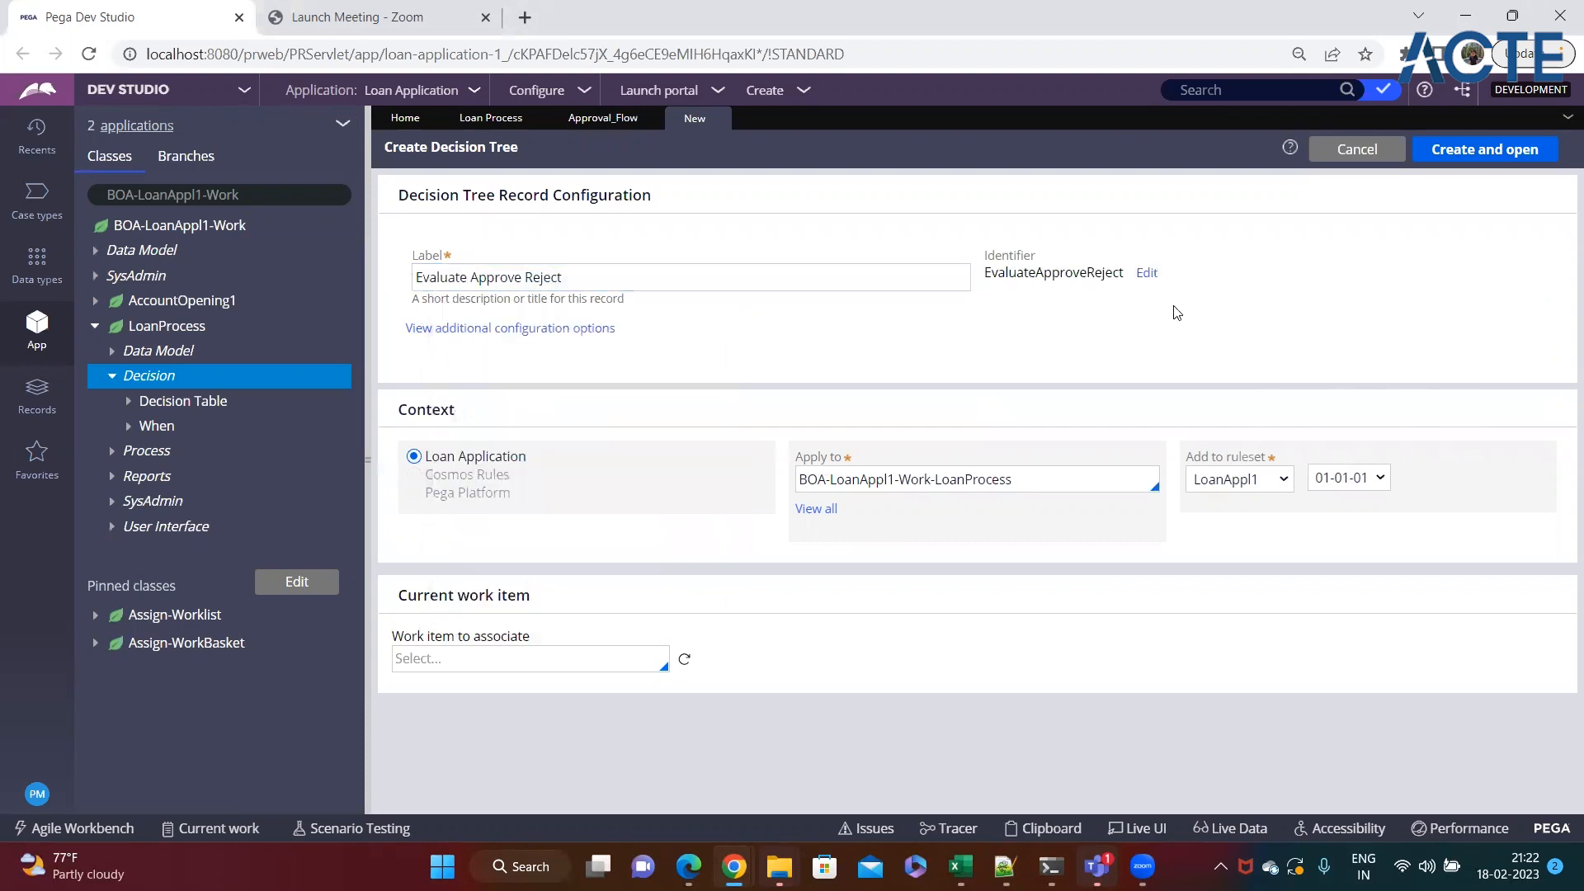
{"action": "left_click", "coordinate": [1440, 150]}
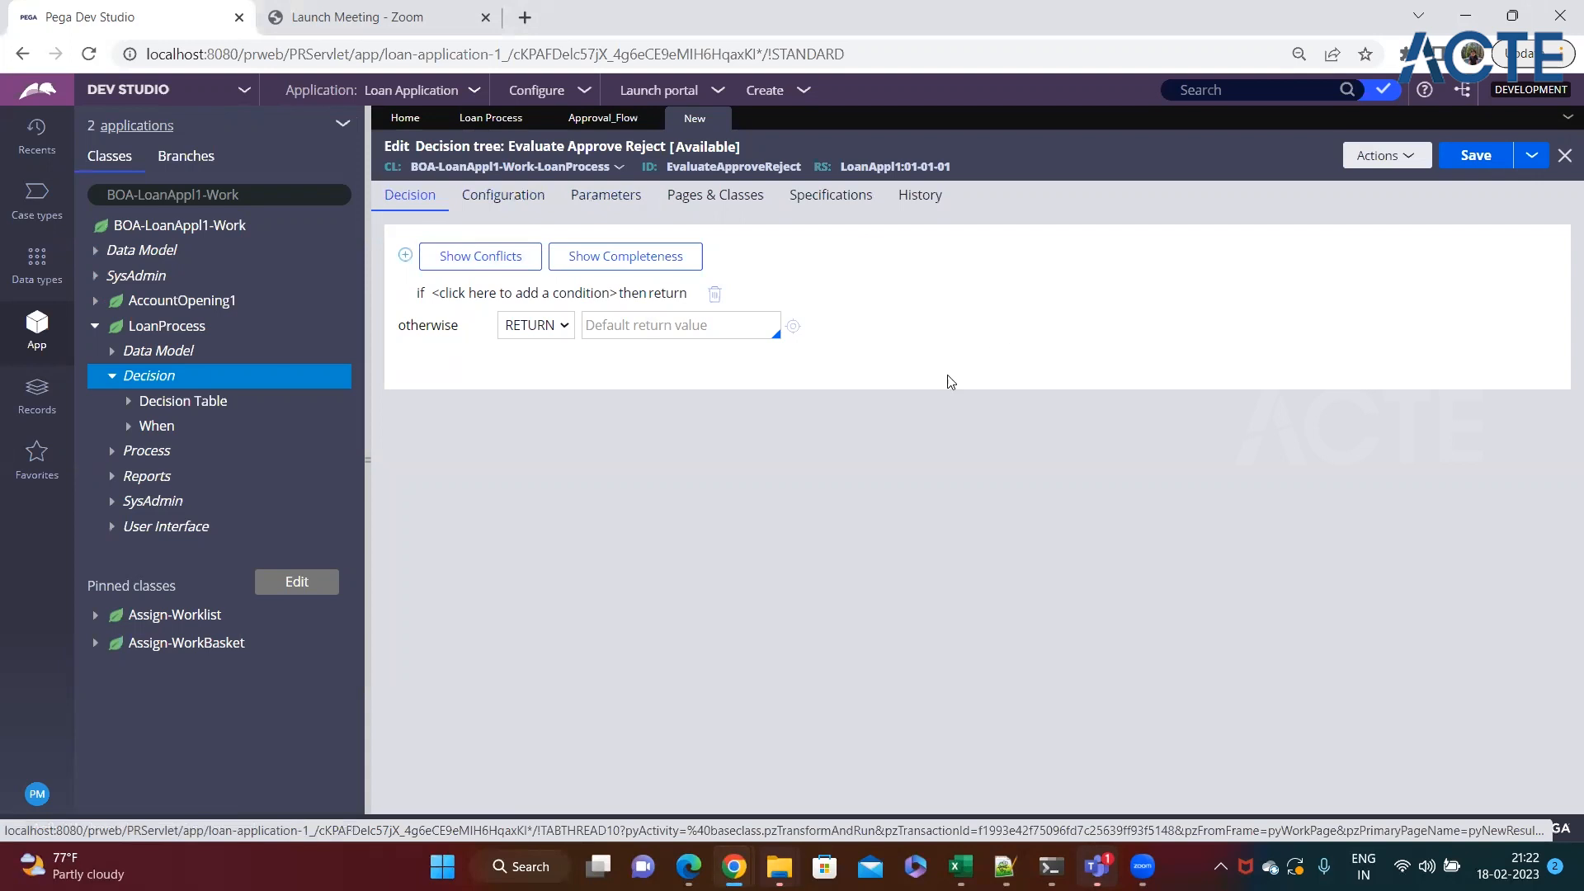
- Start the tree's first condition and copy the .ApproveReject property name from the condition column of the DetermineLoanStatus decision table
{"action": "left_click", "coordinate": [463, 292]}
{"action": "type", "text": "."}
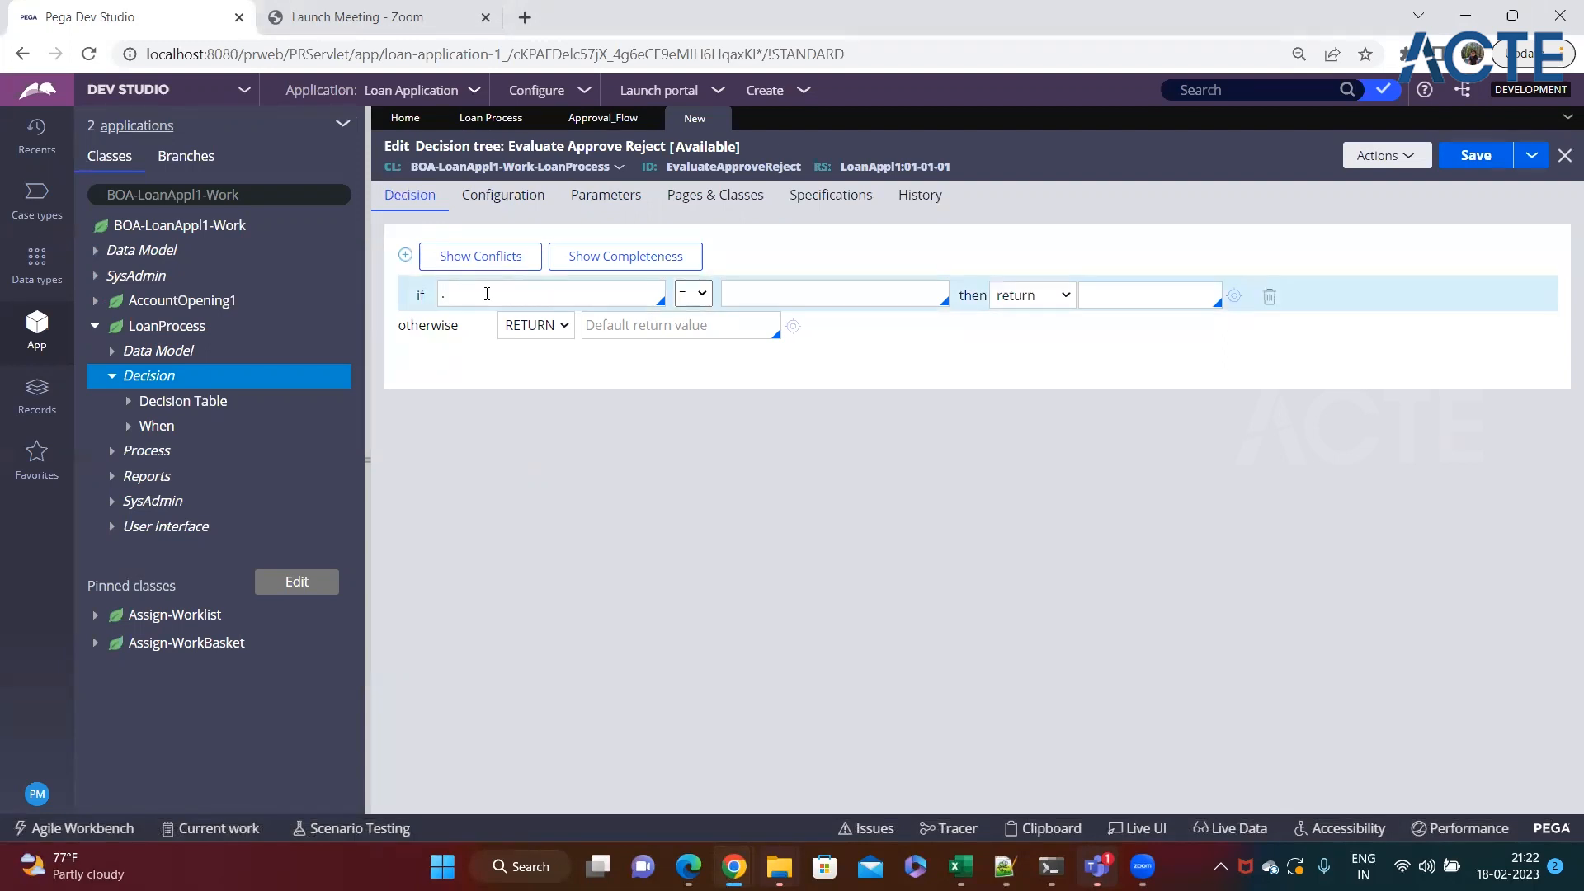
{"action": "type", "text": "app"}
{"action": "left_click", "coordinate": [129, 401]}
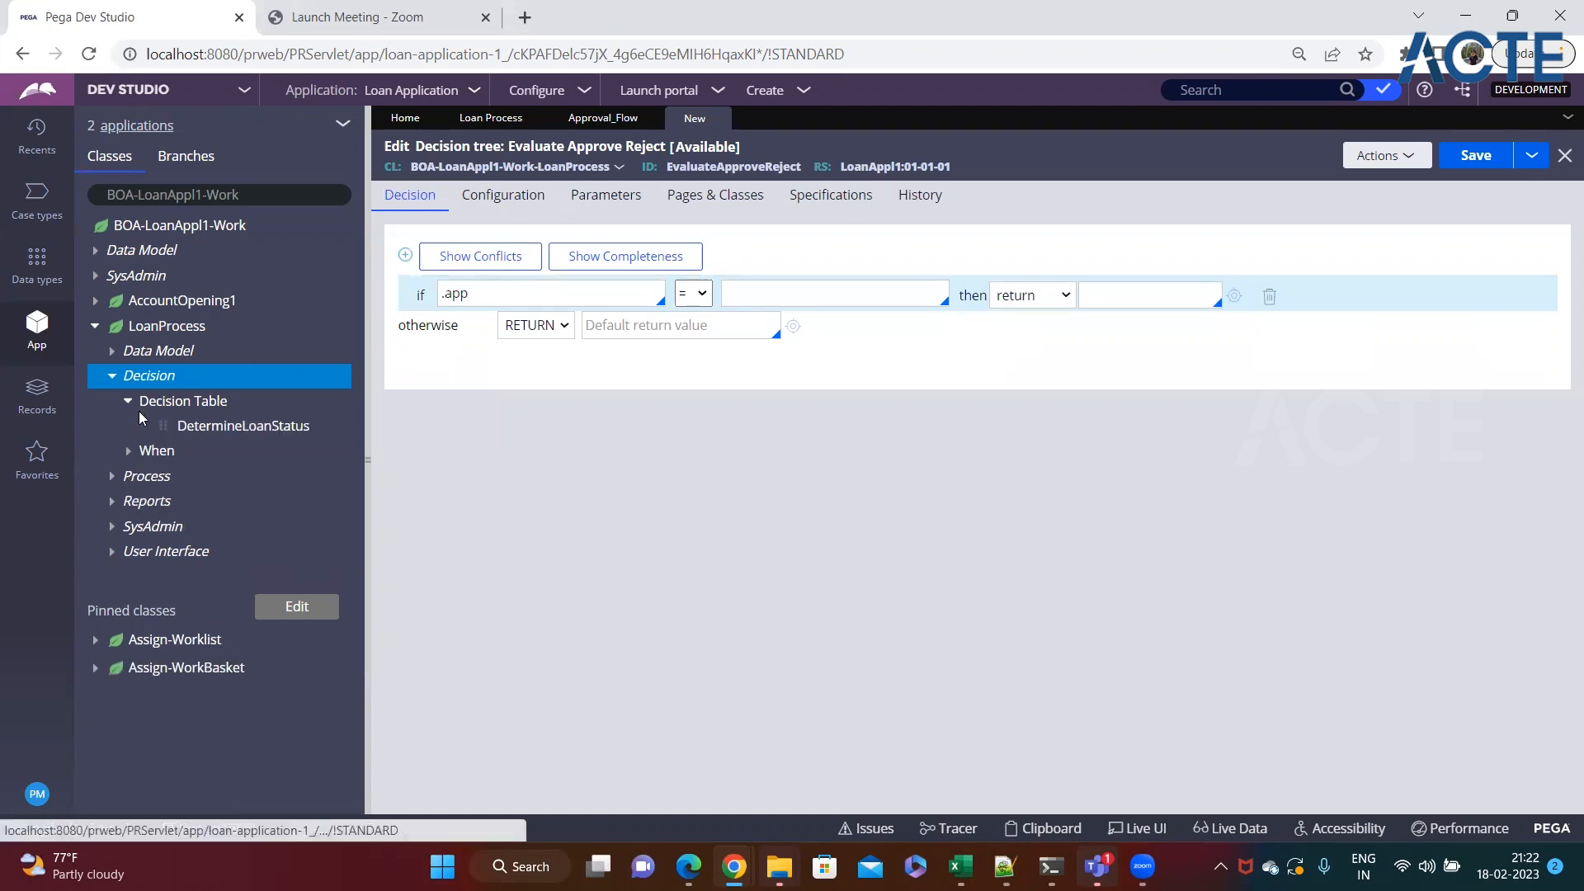
{"action": "left_click", "coordinate": [197, 429]}
{"action": "left_click", "coordinate": [531, 350]}
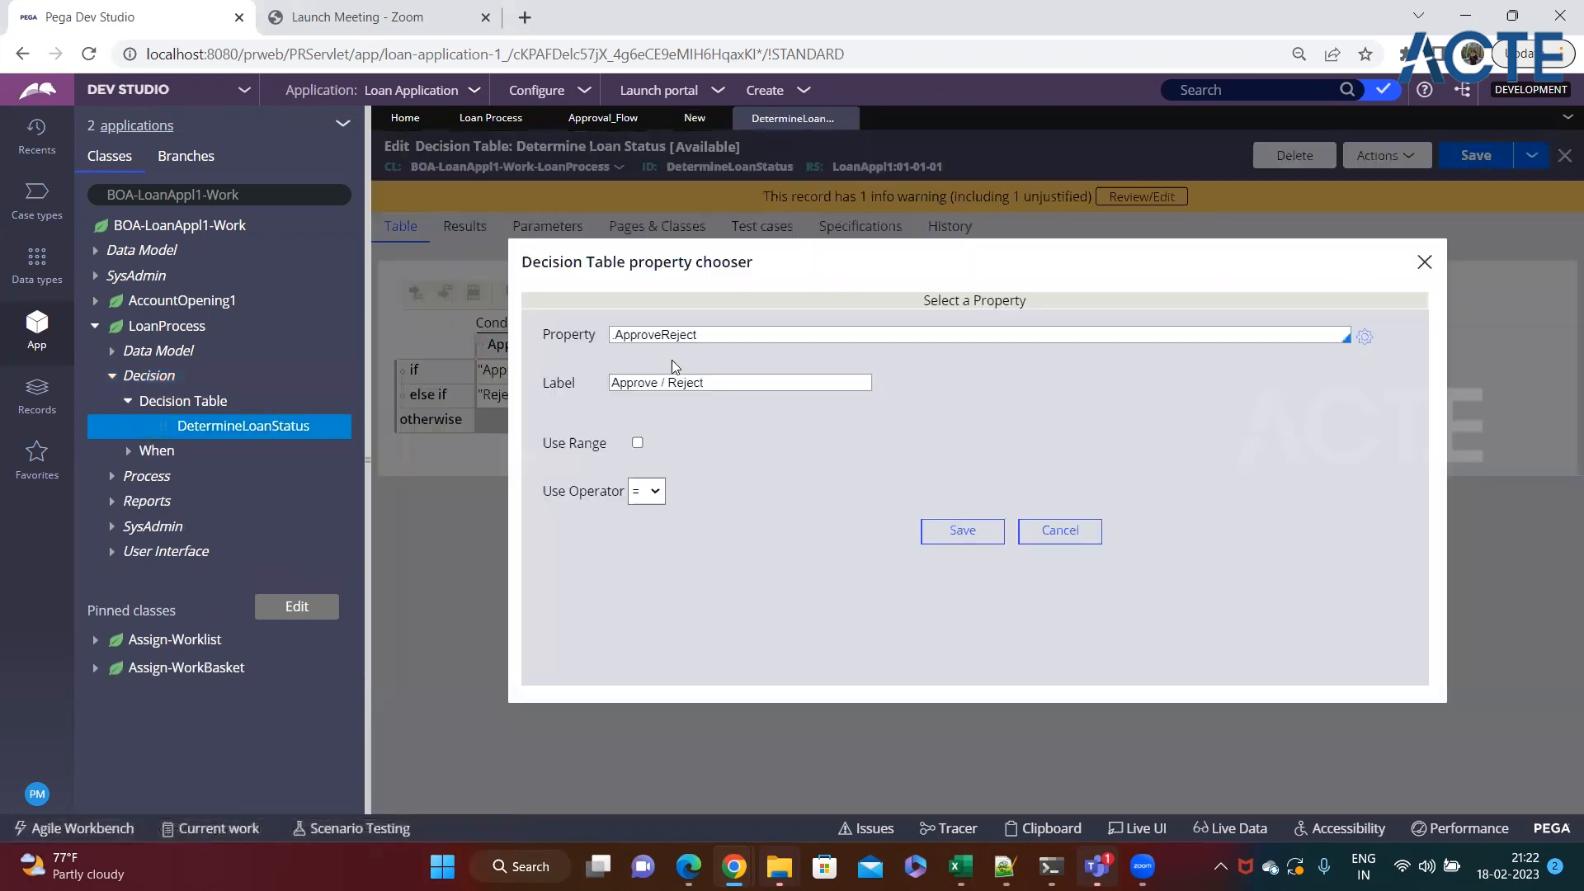
{"action": "triple_click", "coordinate": [721, 336]}
{"action": "key", "text": "ctrl+c"}
- Back in the Evaluate Approve Reject tree, set the first condition to .ApproveReject = "Approve" with return value Yes
{"action": "left_click", "coordinate": [681, 126]}
{"action": "left_click", "coordinate": [526, 295]}
{"action": "key", "text": "ctrl+v"}
{"action": "left_click", "coordinate": [778, 294]}
{"action": "type", "text": "\"Approve"}
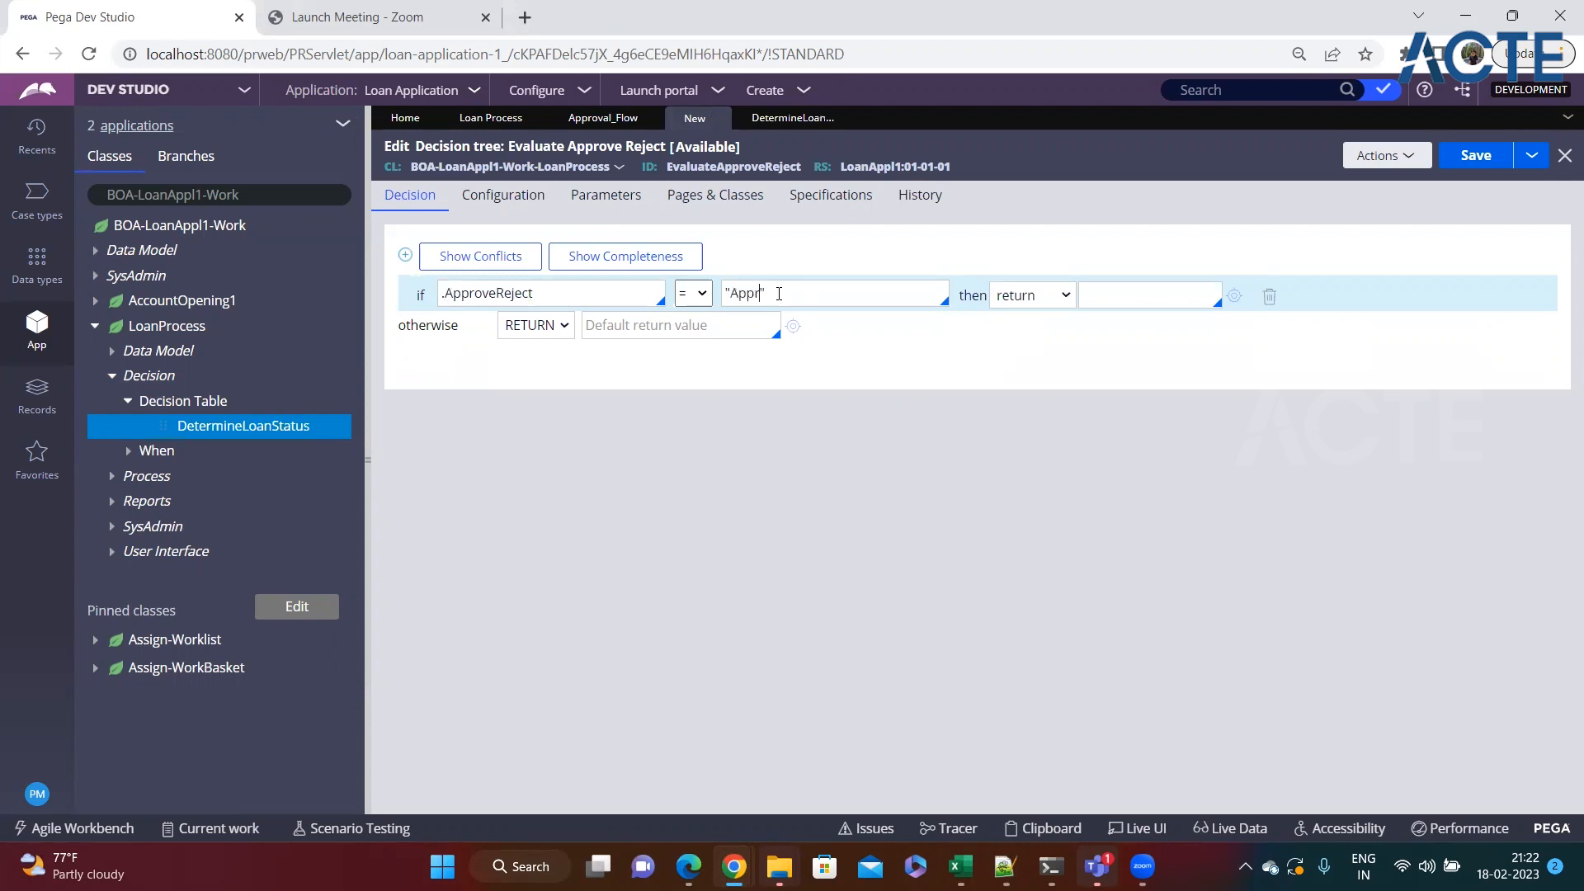
{"action": "left_click", "coordinate": [1097, 295]}
{"action": "type", "text": "Yes"}
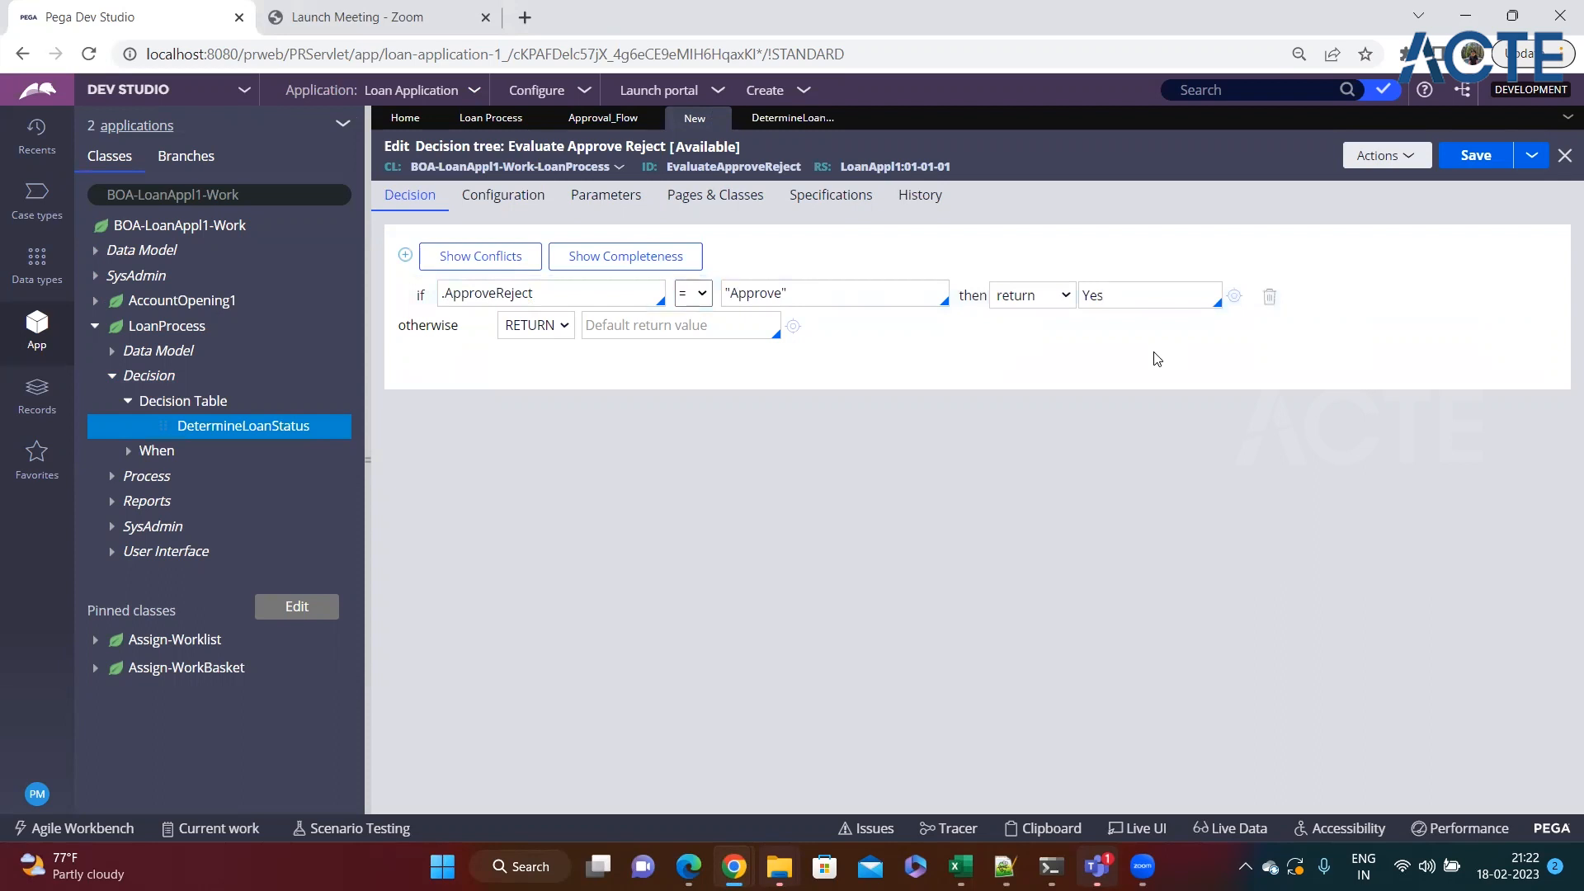
{"action": "left_click", "coordinate": [653, 330]}
- Add a second condition row below the Approve condition with .ApproveReject = "Reject" returning No
{"action": "left_click", "coordinate": [458, 301]}
{"action": "left_click", "coordinate": [405, 255]}
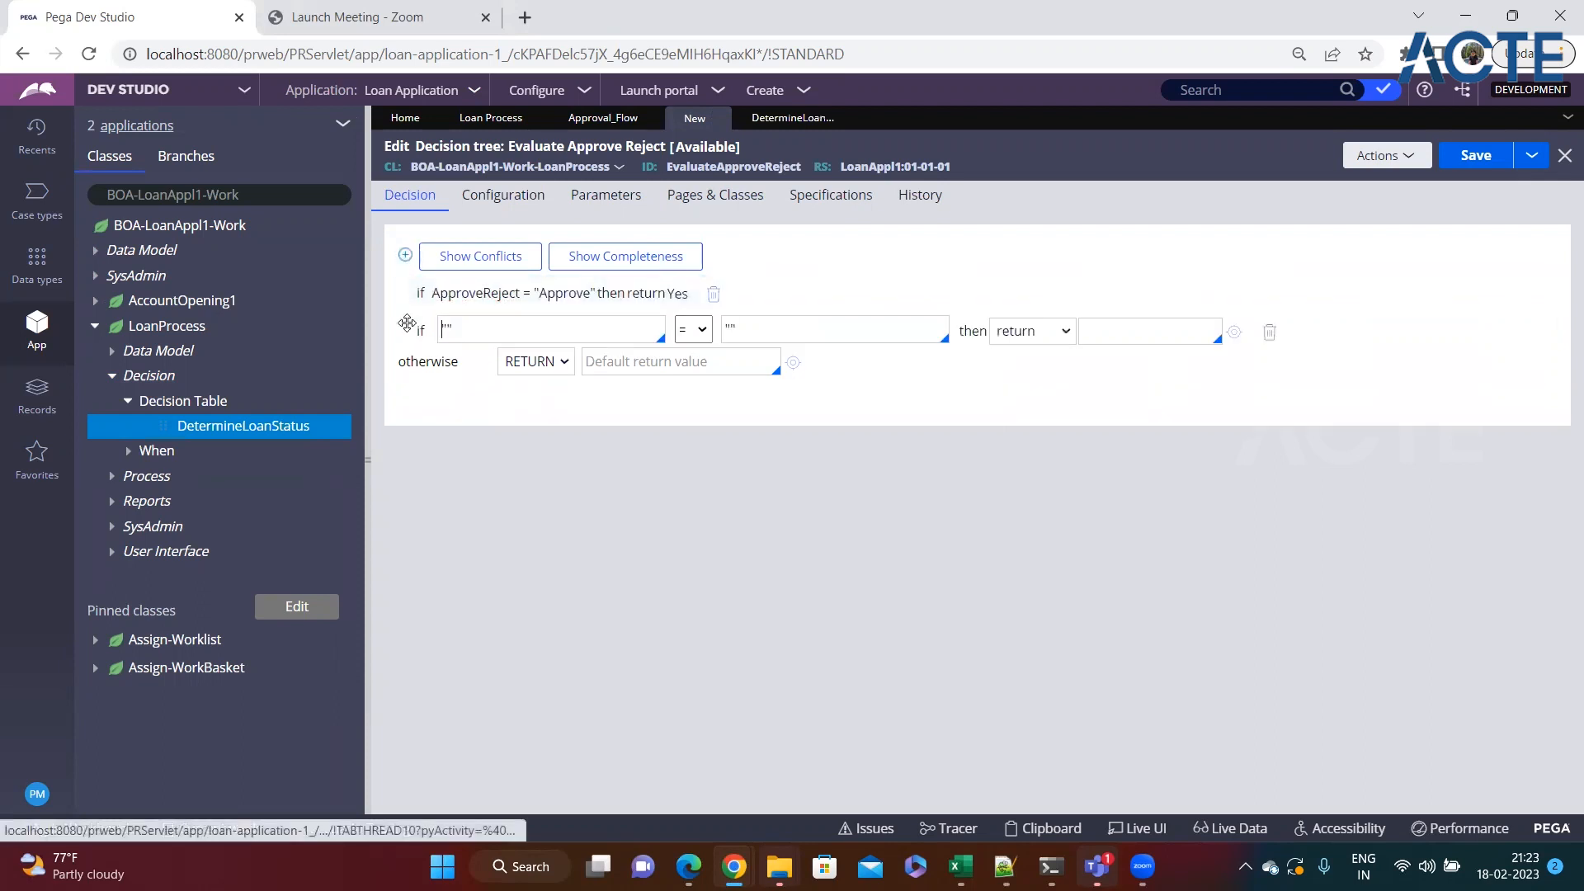
{"action": "key", "text": "BackSpace"}
{"action": "key", "text": "ctrl+v"}
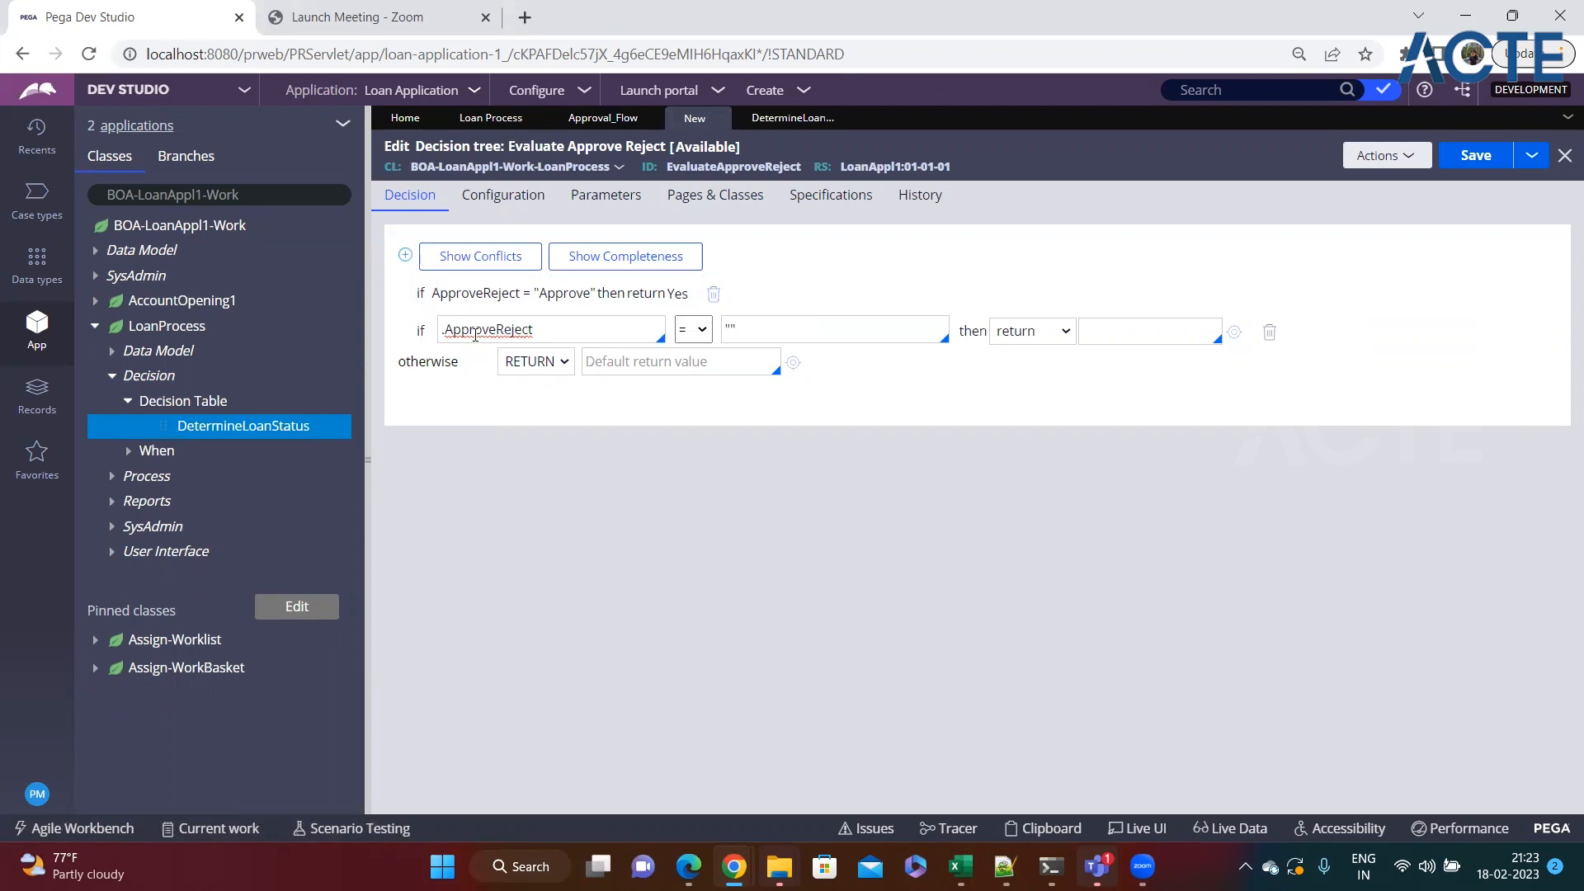
{"action": "left_click", "coordinate": [767, 324]}
{"action": "type", "text": "\"Reject\""}
{"action": "left_click", "coordinate": [1092, 329]}
{"action": "type", "text": "No"}
- Change the Reject condition's action to continue and open its nested condition for editing
{"action": "left_click", "coordinate": [1053, 332]}
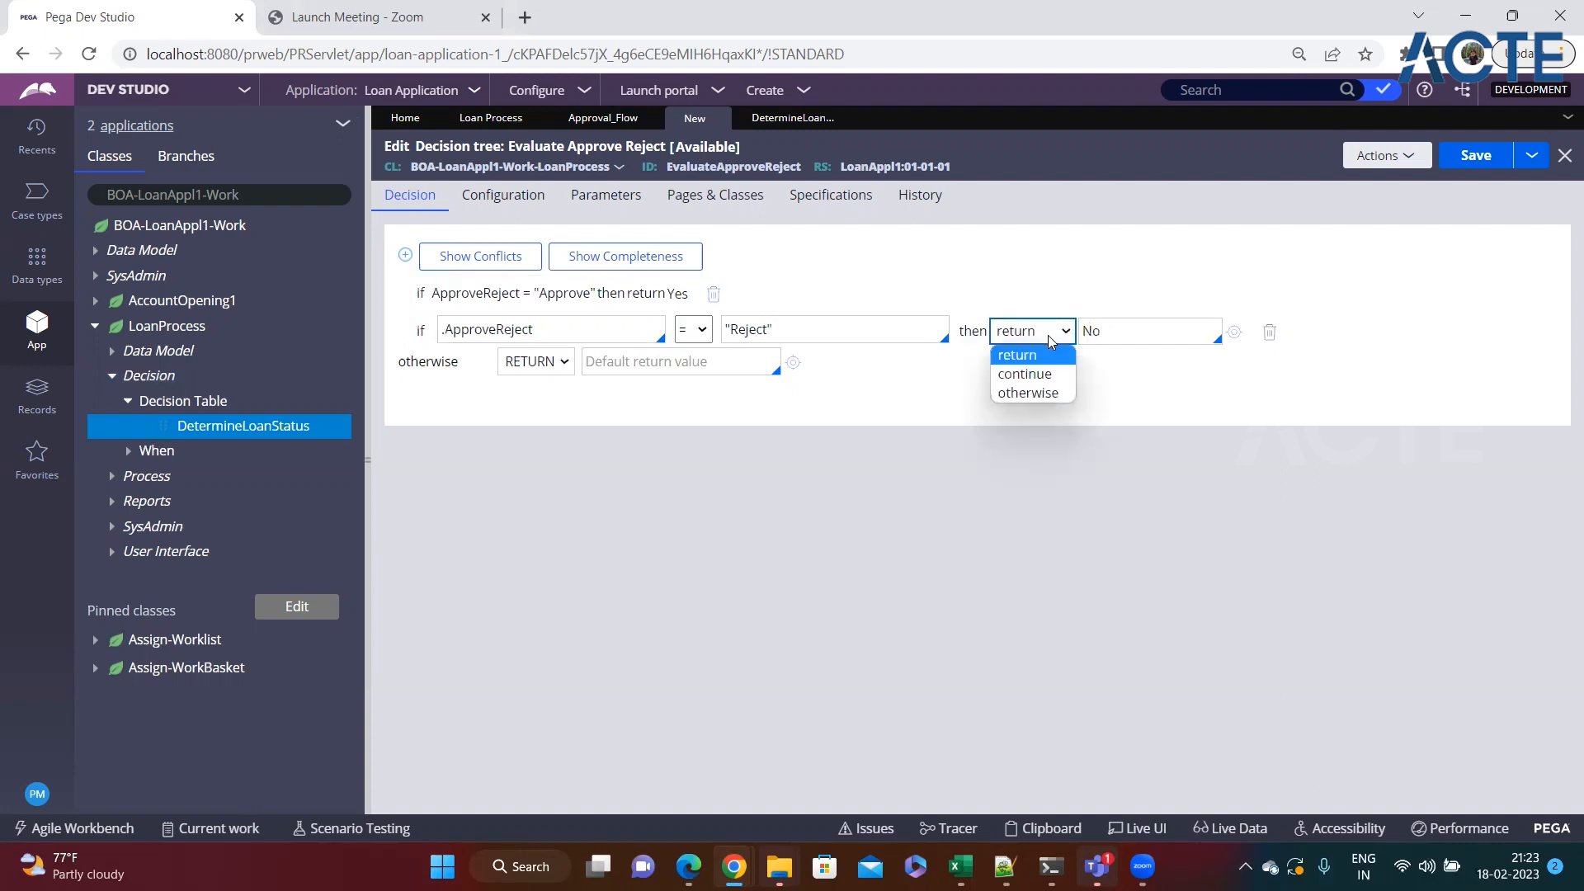
{"action": "left_click", "coordinate": [1028, 377]}
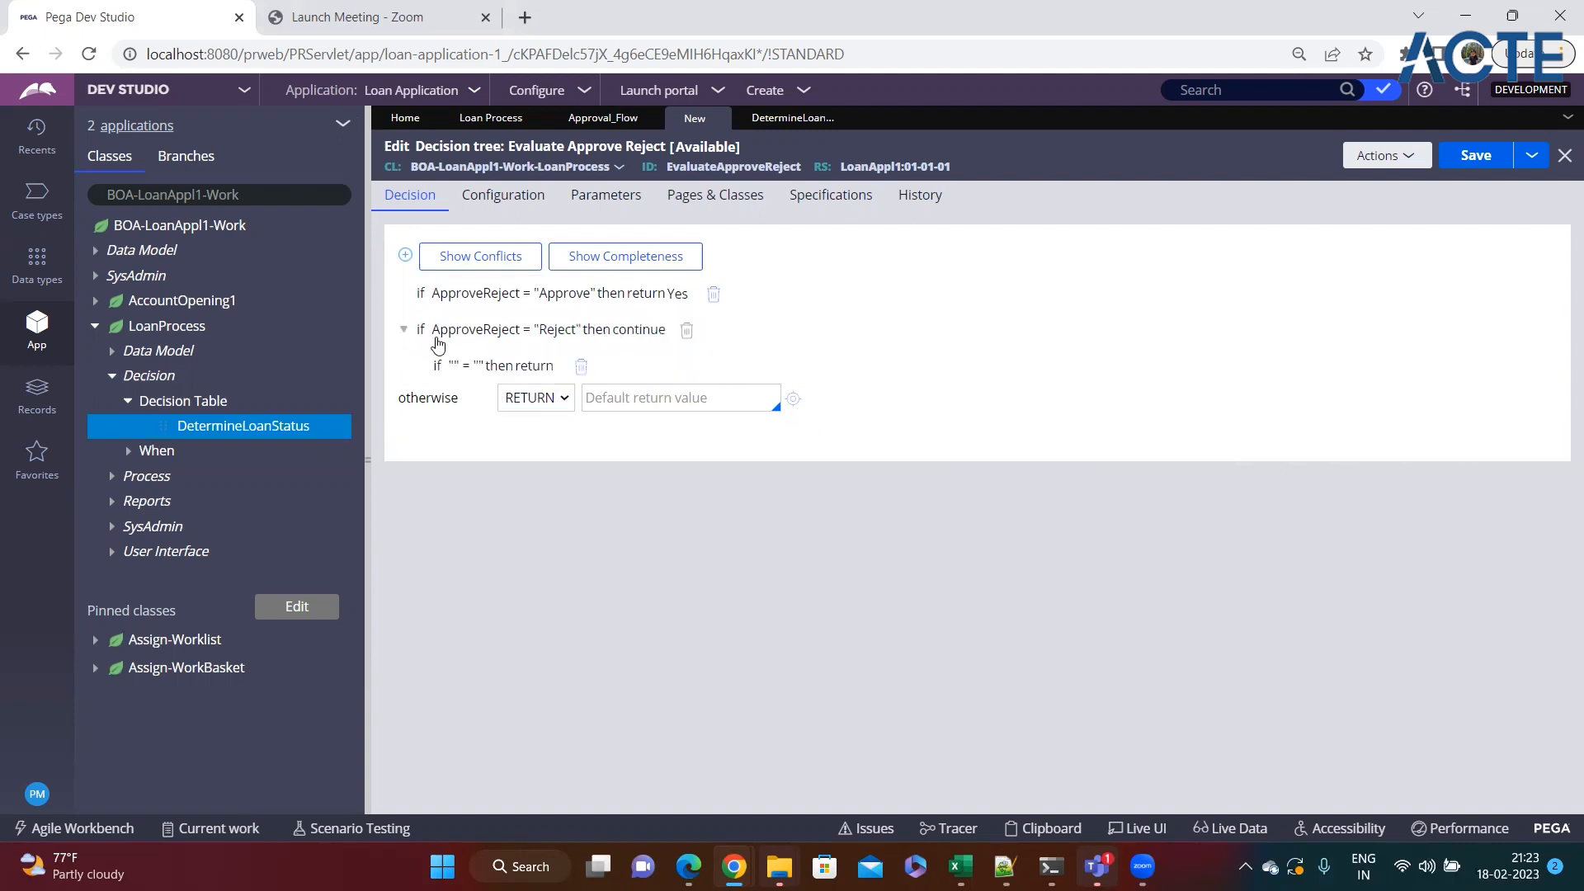
{"action": "left_click", "coordinate": [453, 365]}
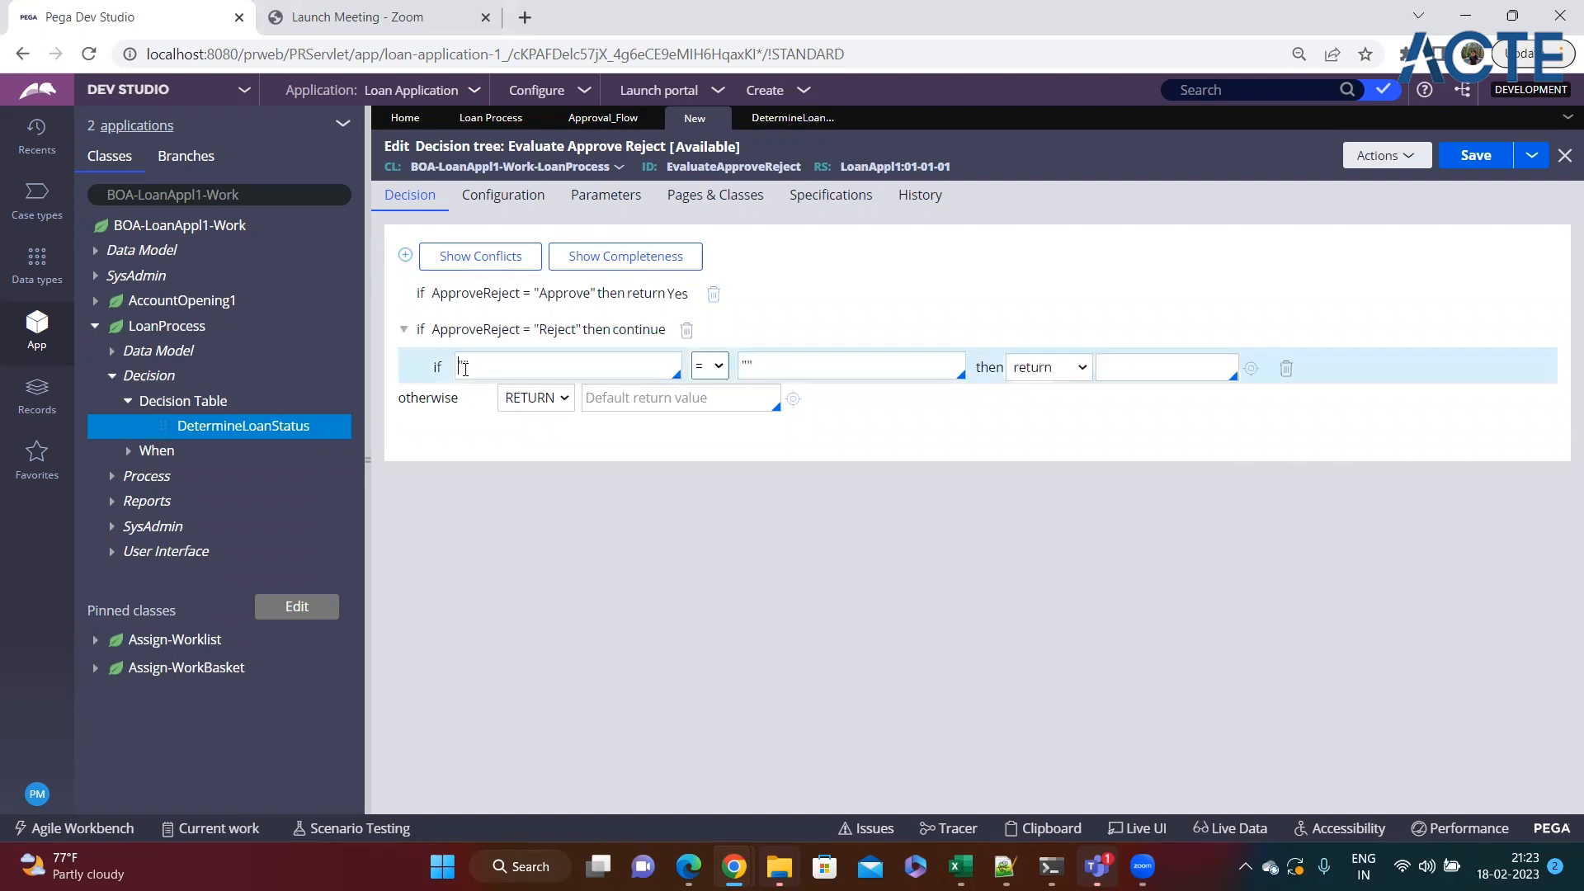
{"action": "double_click", "coordinate": [502, 361]}
{"action": "triple_click", "coordinate": [500, 363]}
{"action": "left_click", "coordinate": [1135, 368]}
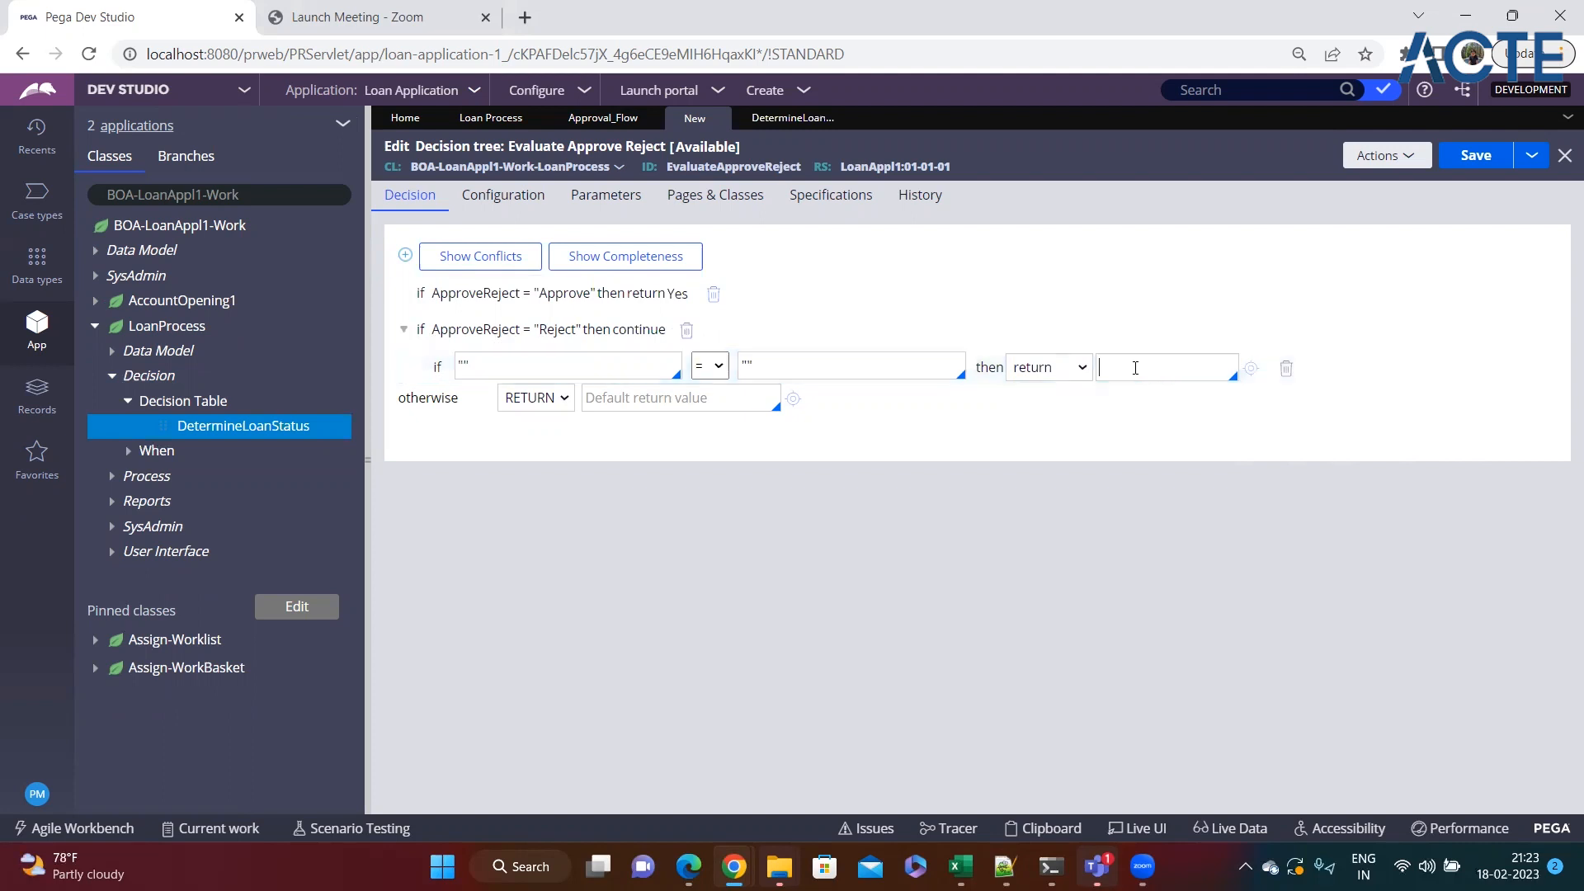
{"action": "left_click", "coordinate": [619, 370]}
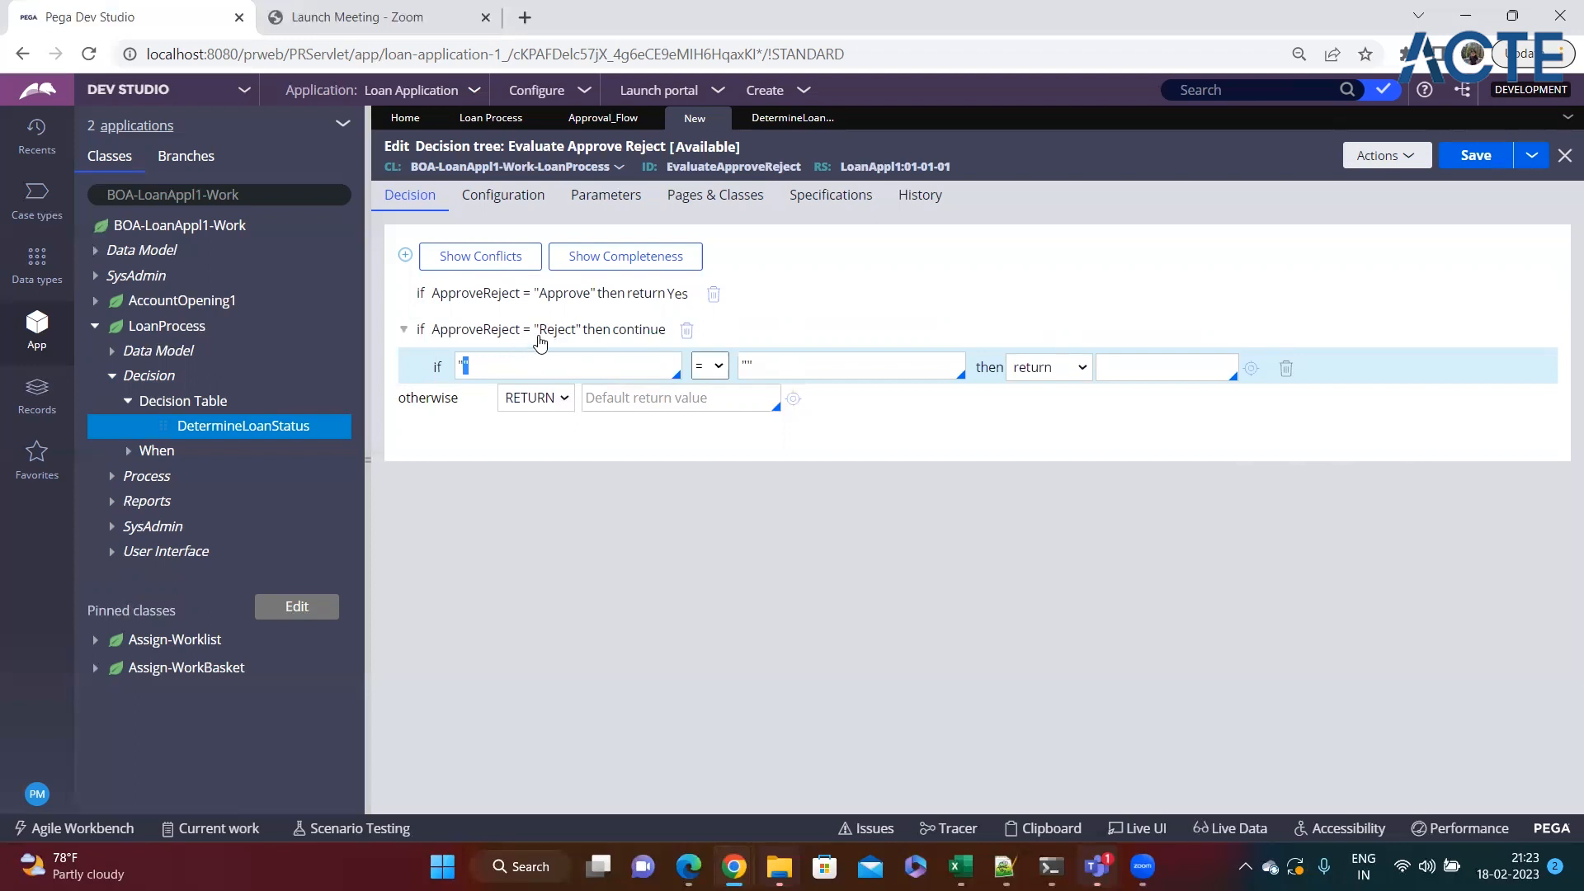
{"action": "double_click", "coordinate": [521, 363]}
{"action": "left_click", "coordinate": [814, 368]}
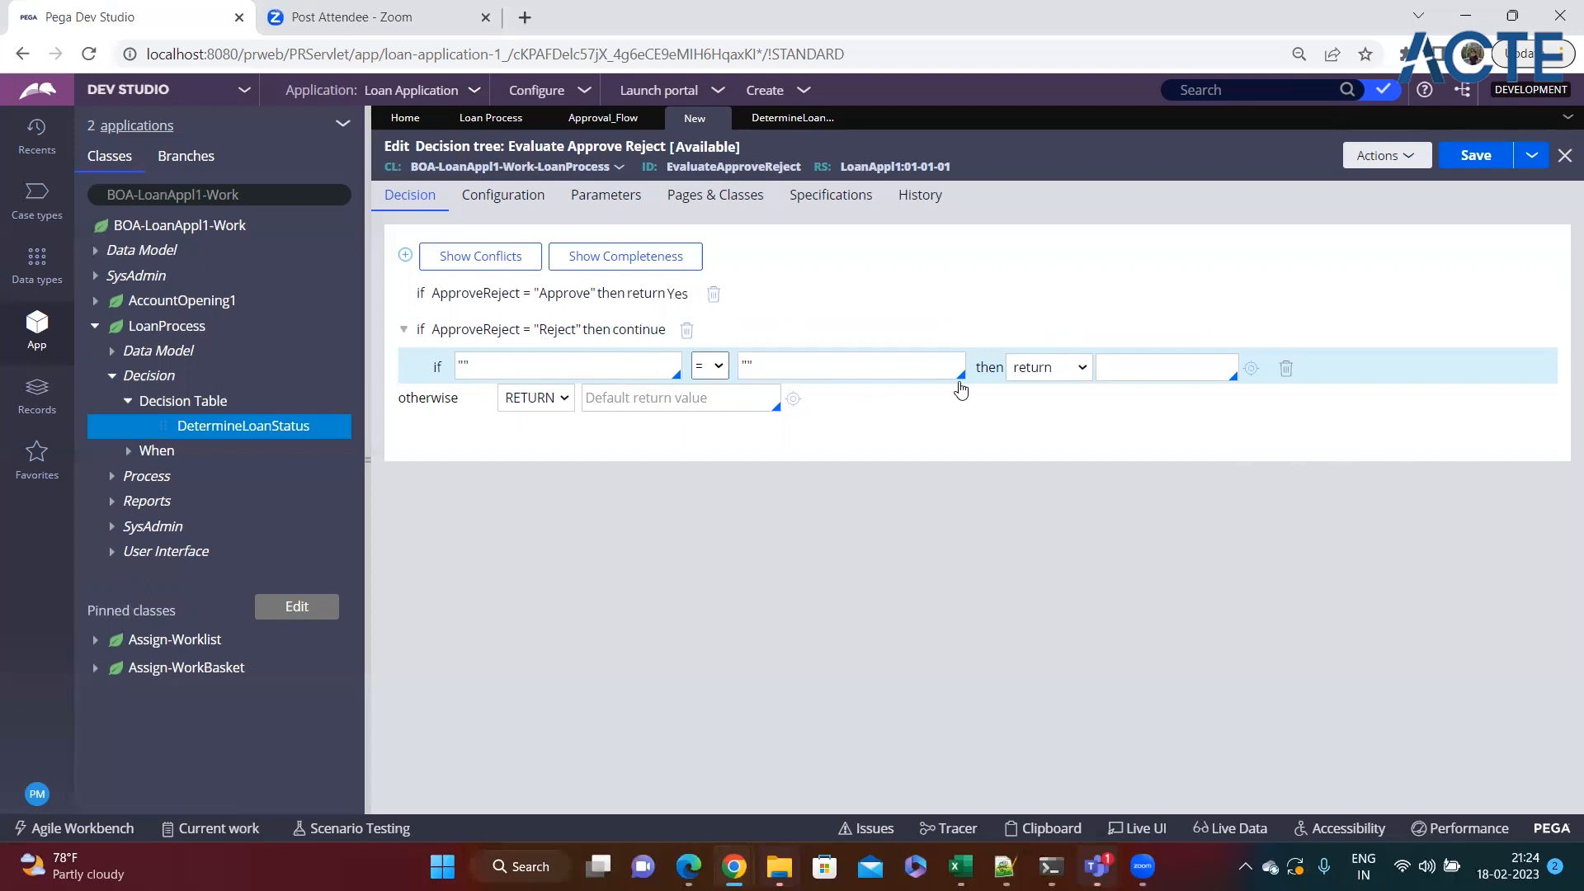
- Nest two further levels under the Reject branch by setting its empty child conditions to continue, and set the innermost row to otherwise
{"action": "left_click", "coordinate": [1043, 369]}
{"action": "left_click", "coordinate": [1045, 406]}
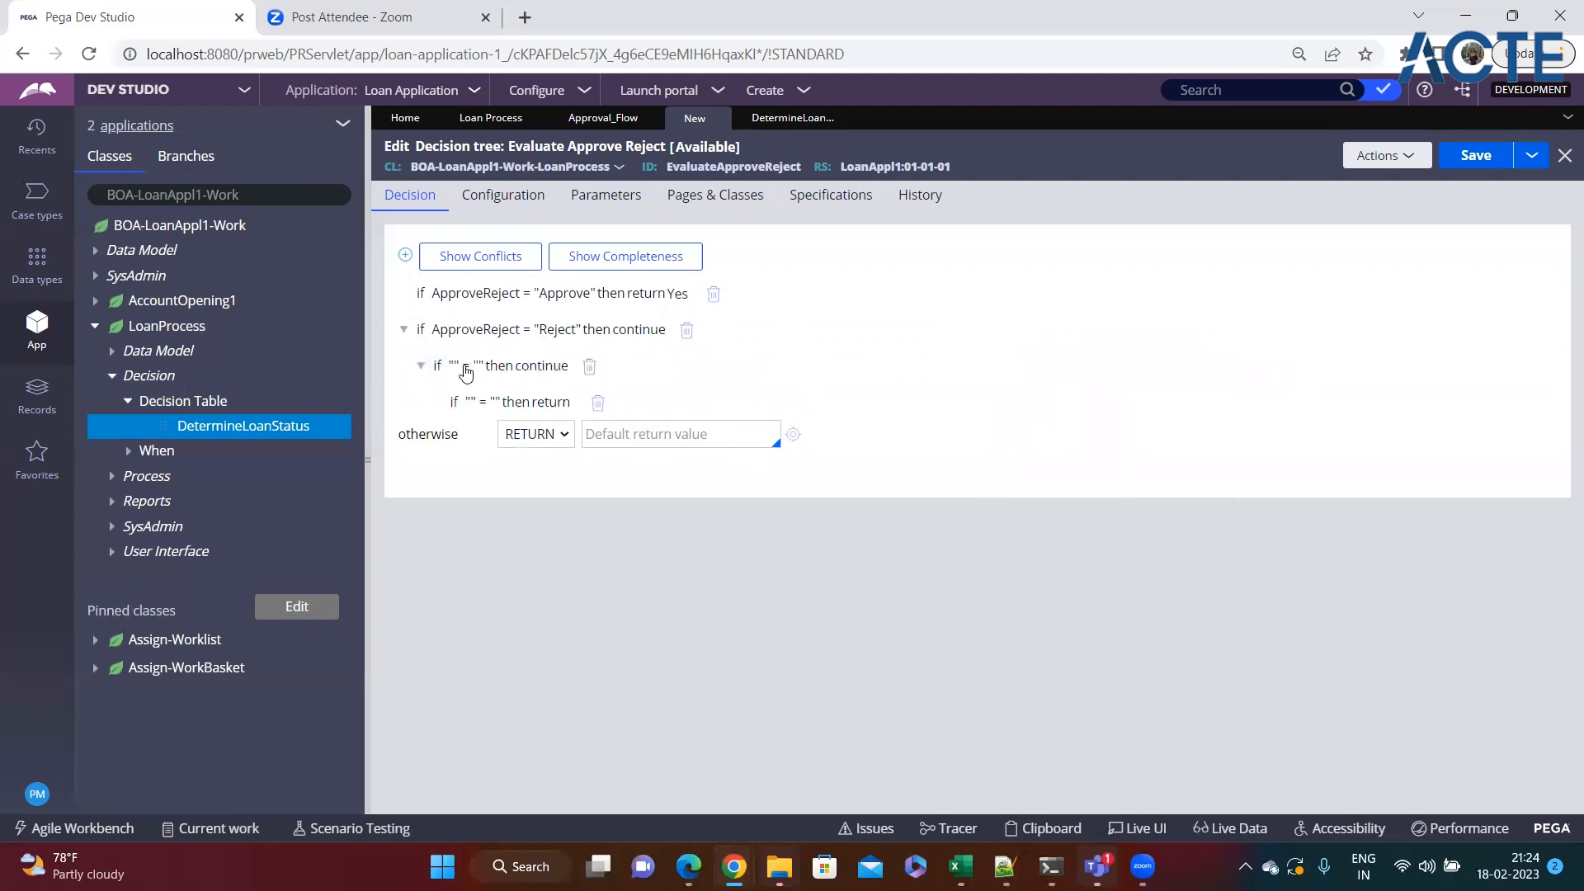
{"action": "left_click", "coordinate": [470, 406]}
{"action": "left_click", "coordinate": [1043, 403]}
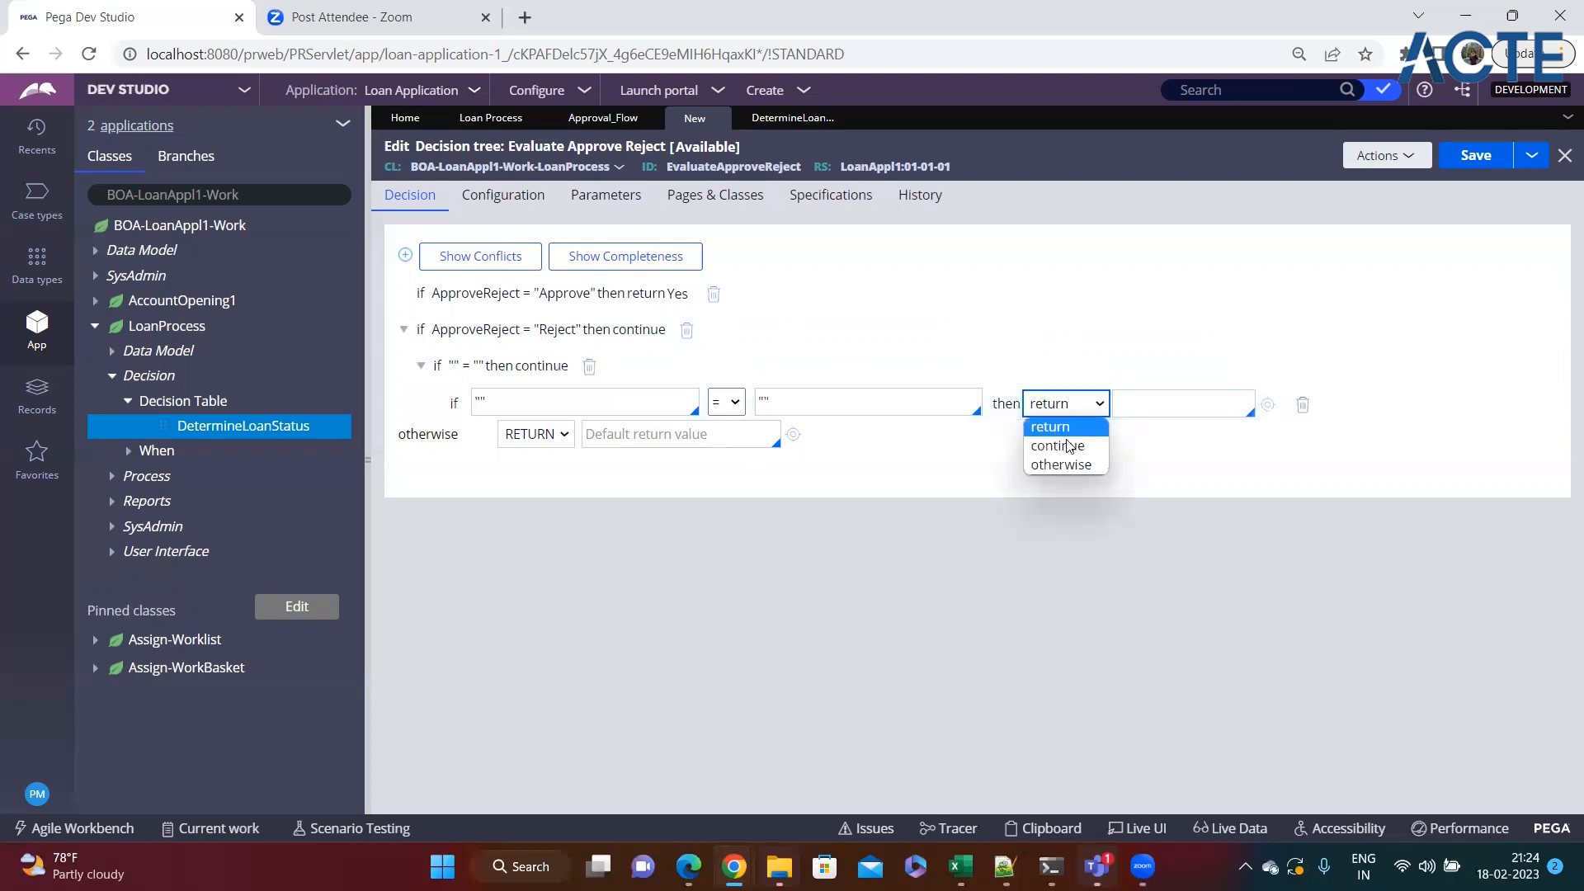
{"action": "left_click", "coordinate": [1046, 442]}
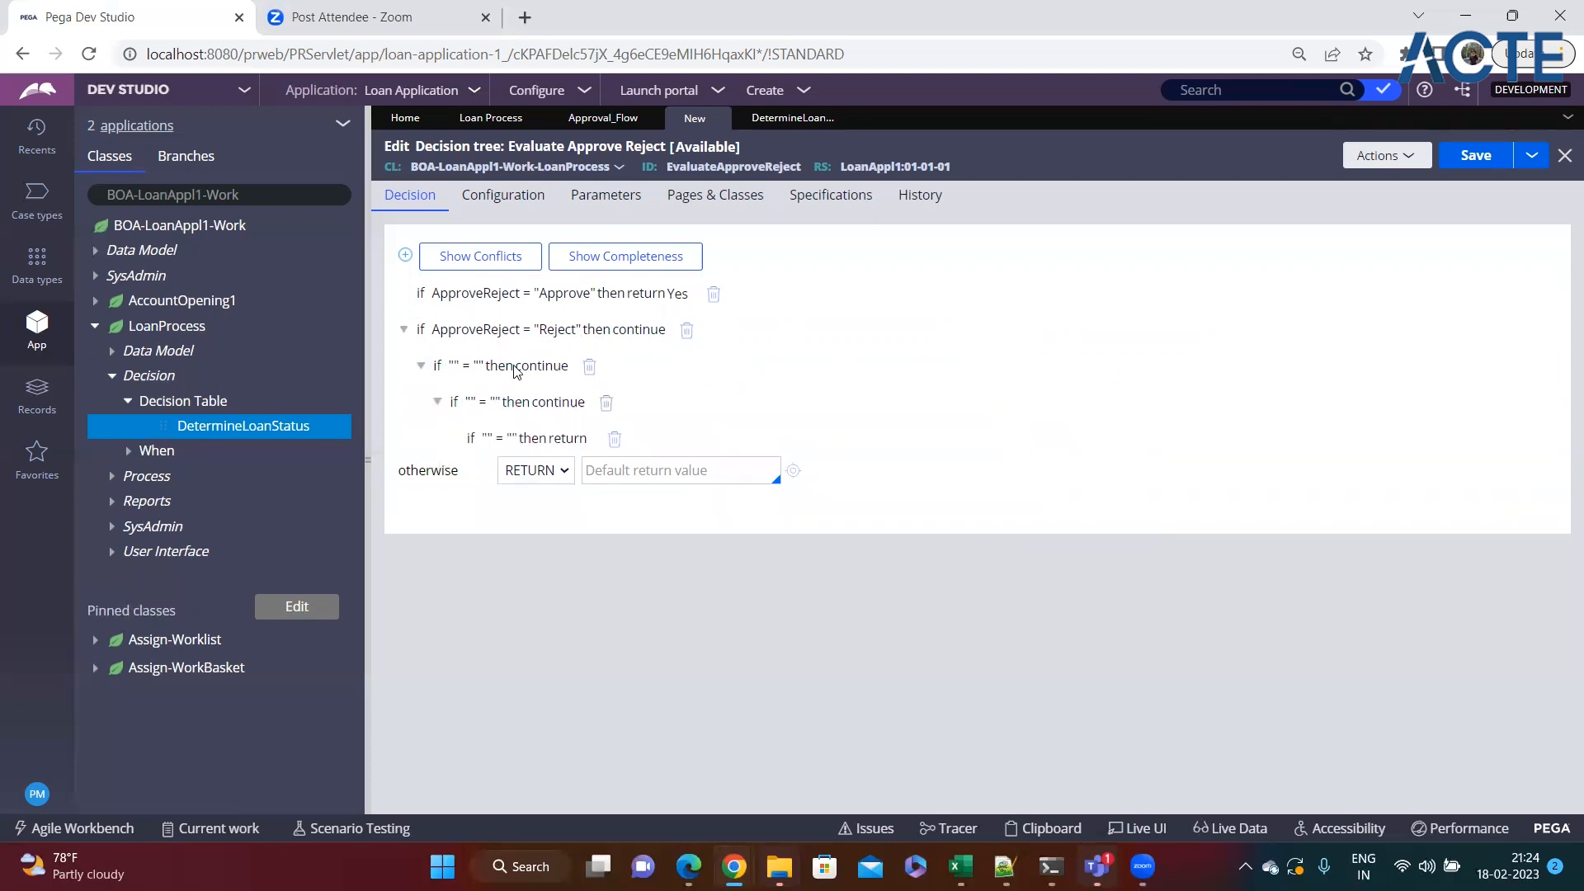
{"action": "left_click", "coordinate": [532, 442]}
{"action": "left_click", "coordinate": [1149, 436]}
{"action": "left_click", "coordinate": [1114, 440]}
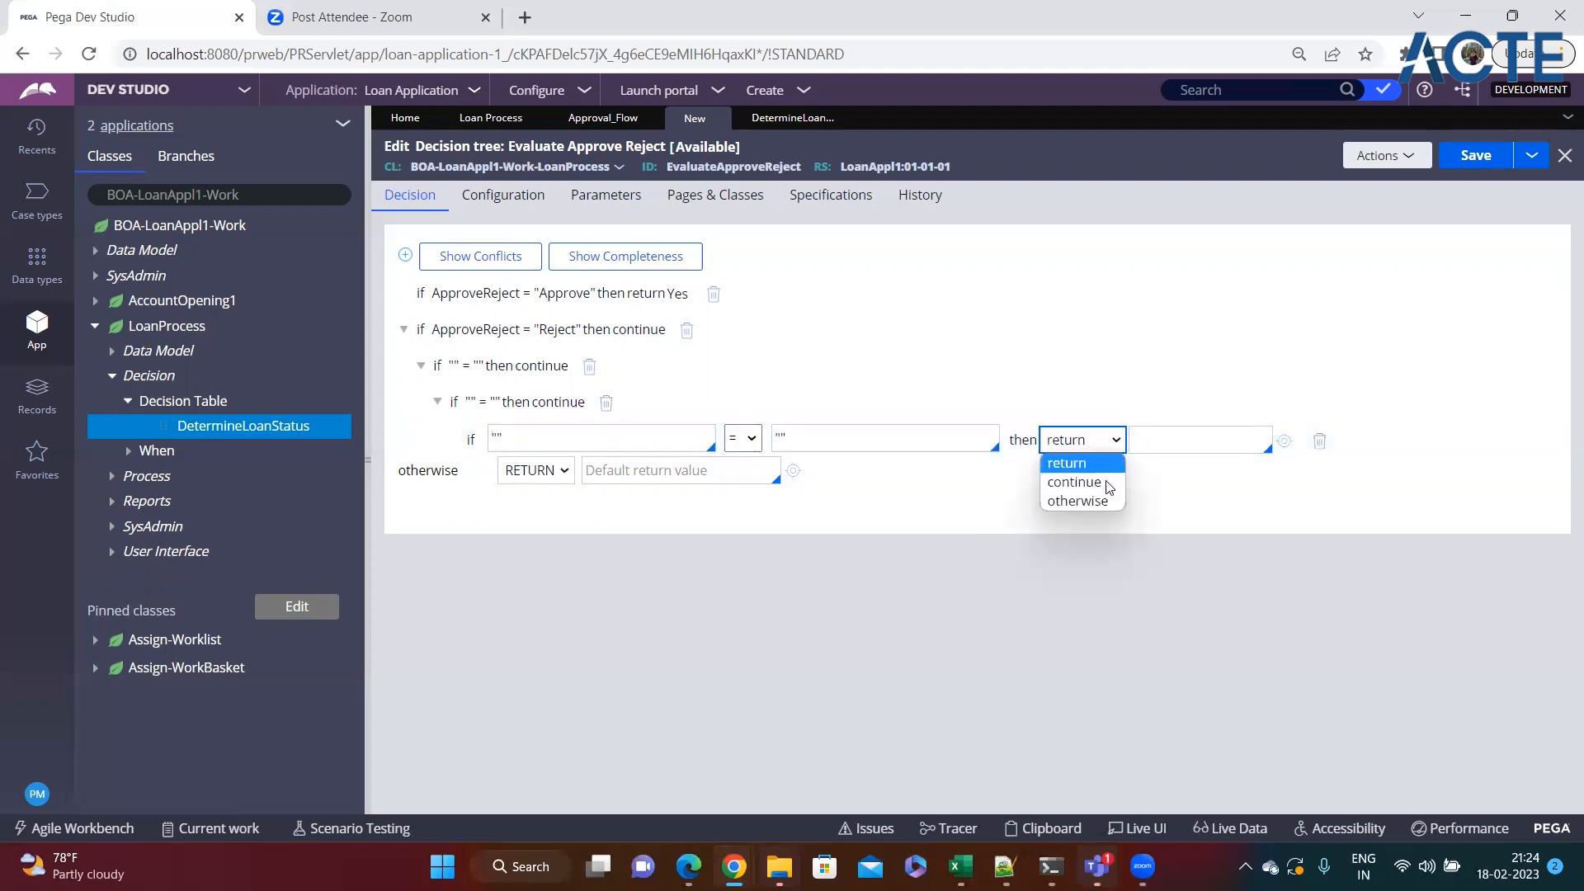
{"action": "left_click", "coordinate": [1097, 503]}
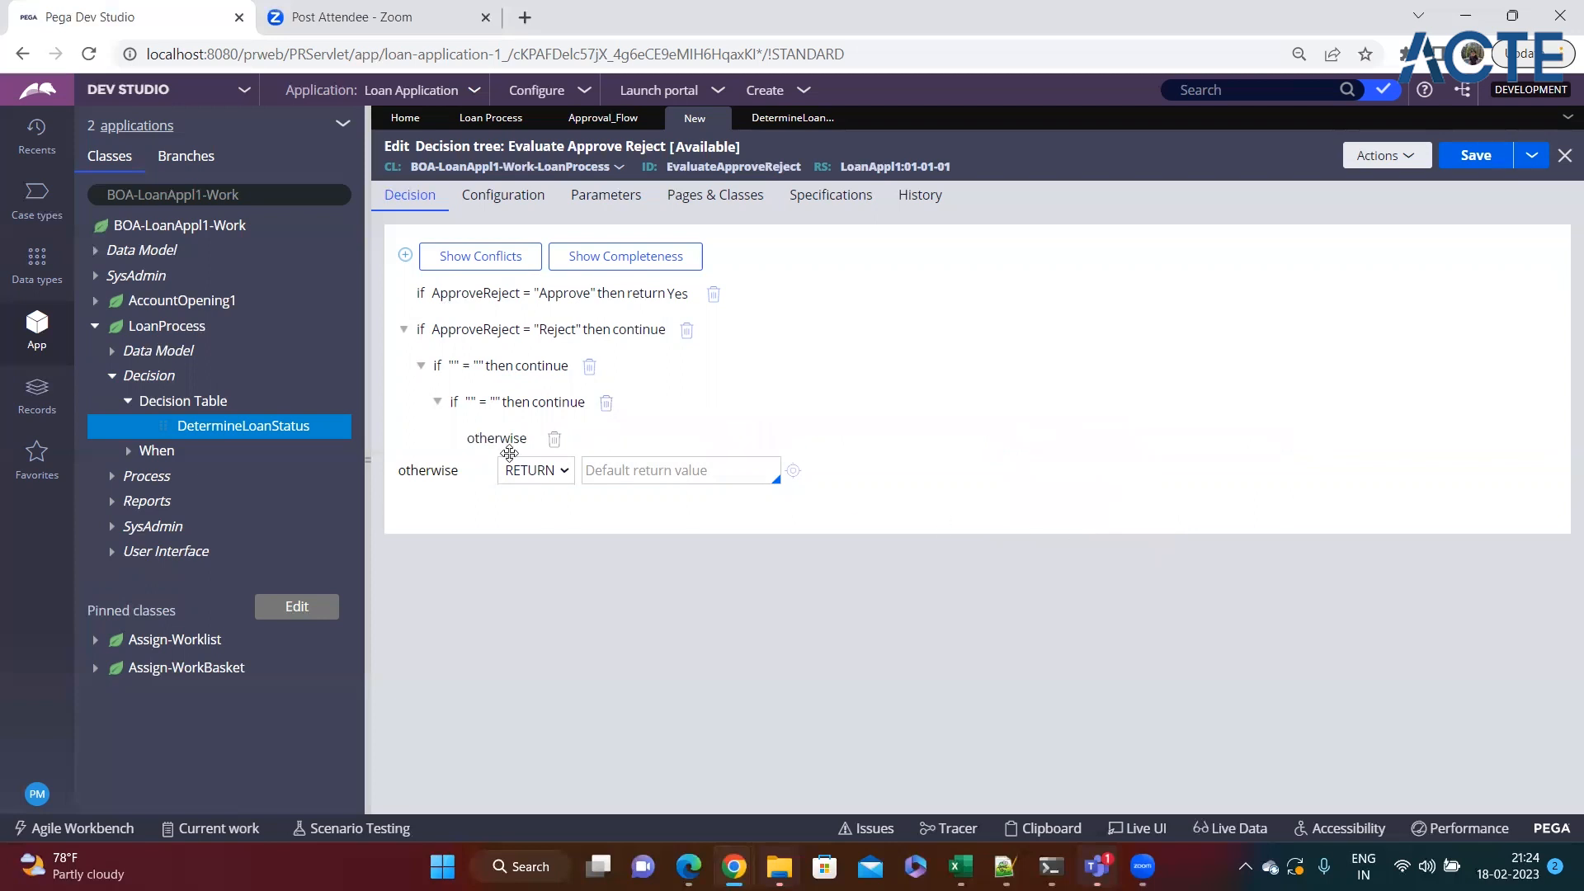
- Delete the Reject condition together with all its nested child rows
{"action": "left_click", "coordinate": [589, 366]}
{"action": "left_click", "coordinate": [1053, 516]}
{"action": "left_click", "coordinate": [587, 372]}
{"action": "left_click", "coordinate": [1114, 368]}
{"action": "left_click", "coordinate": [1024, 513]}
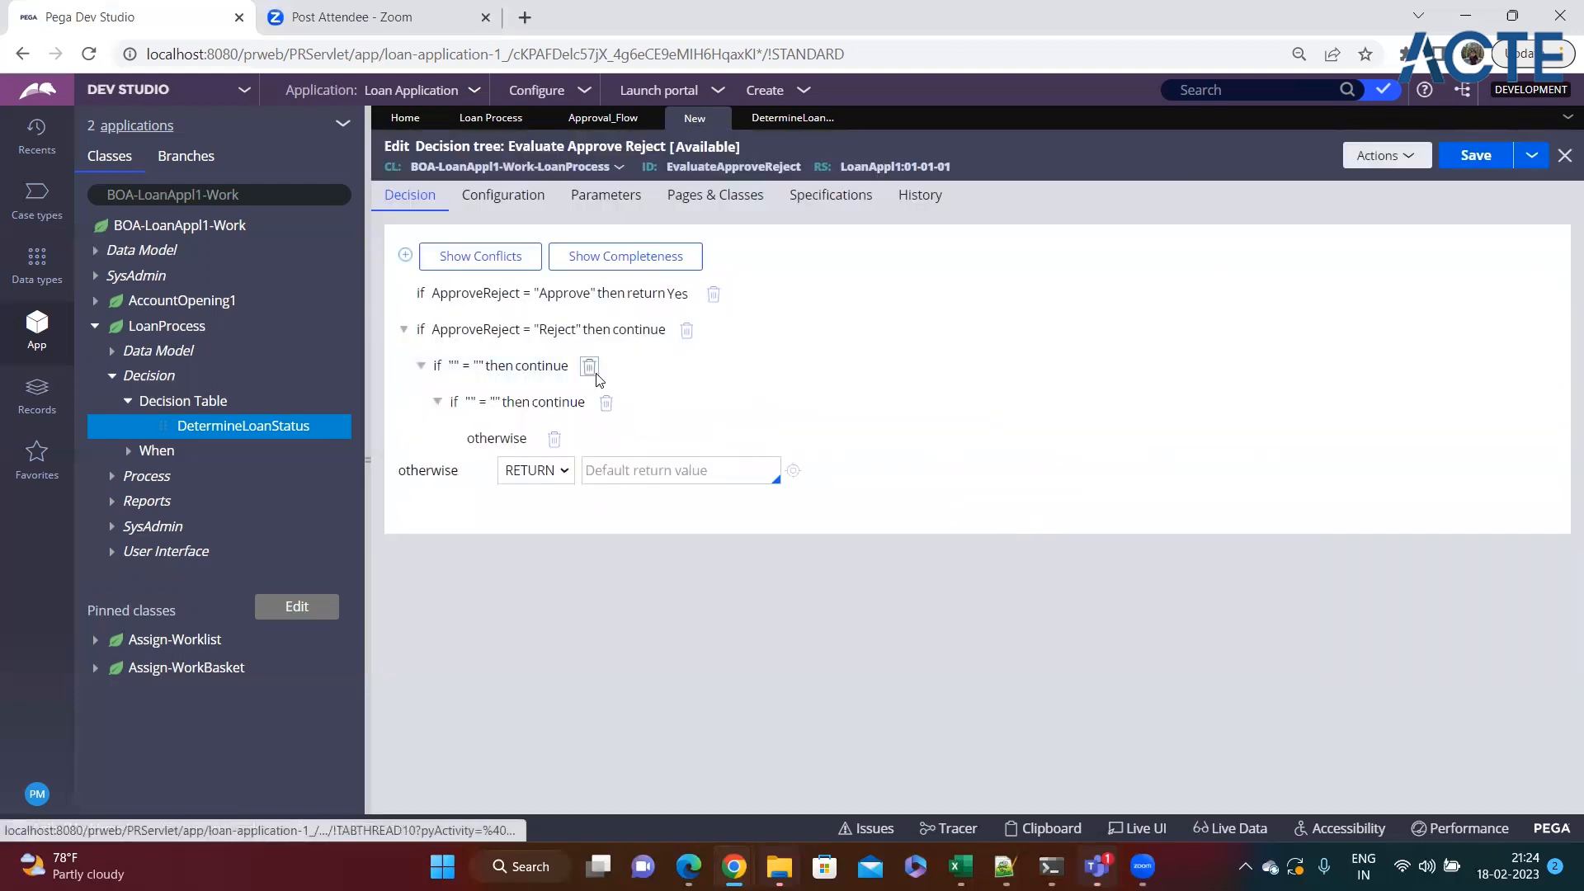
{"action": "left_click", "coordinate": [589, 368]}
{"action": "left_click", "coordinate": [986, 512]}
{"action": "left_click", "coordinate": [551, 444]}
{"action": "left_click", "coordinate": [748, 443]}
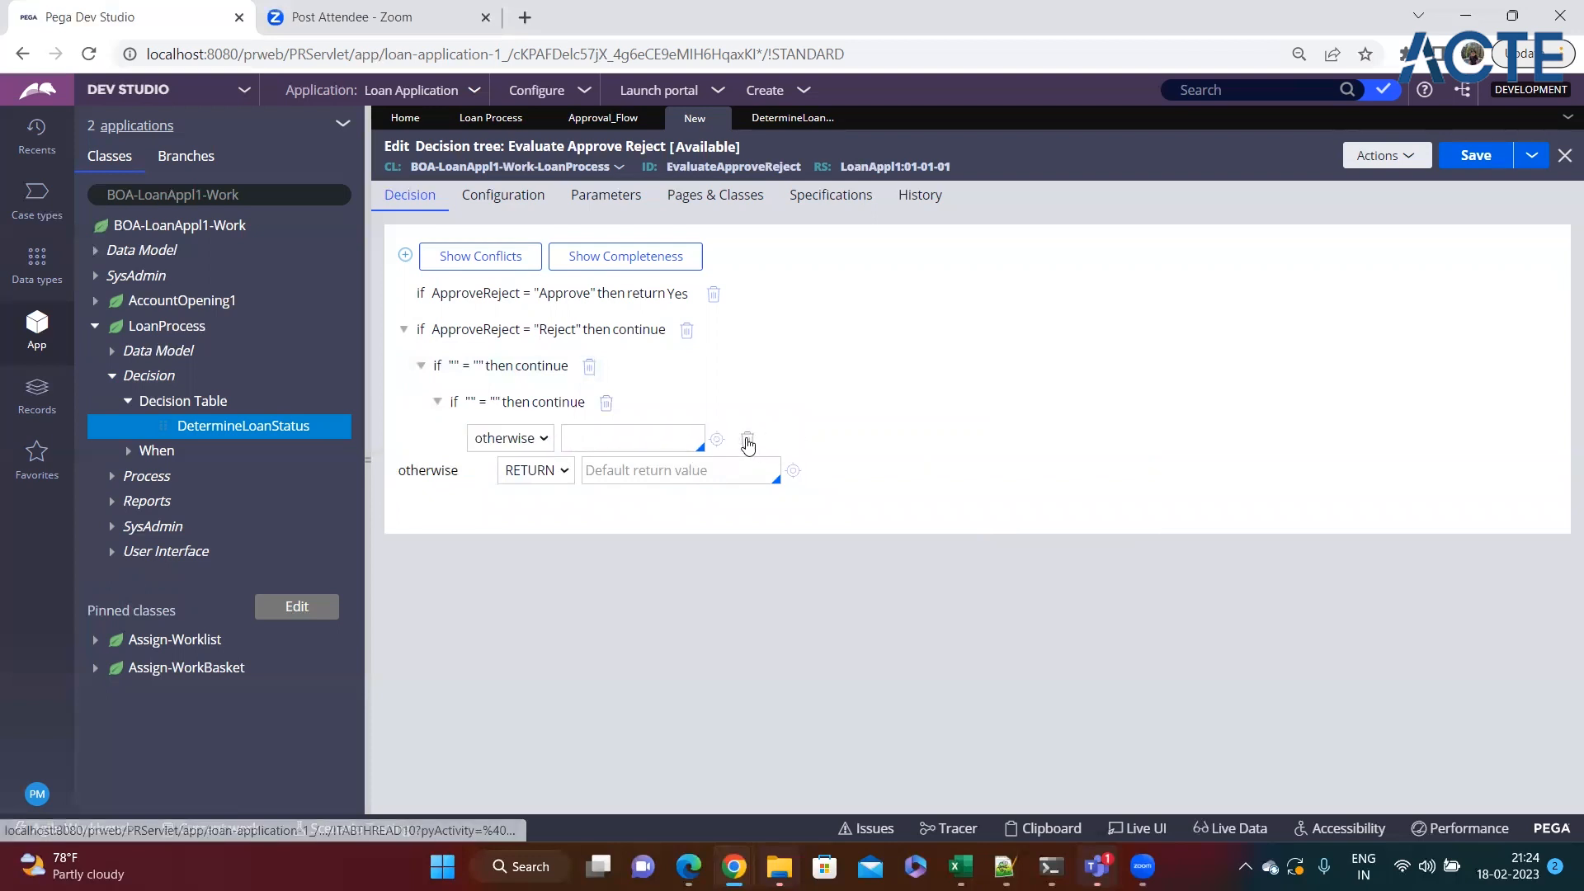
{"action": "left_click", "coordinate": [1025, 514]}
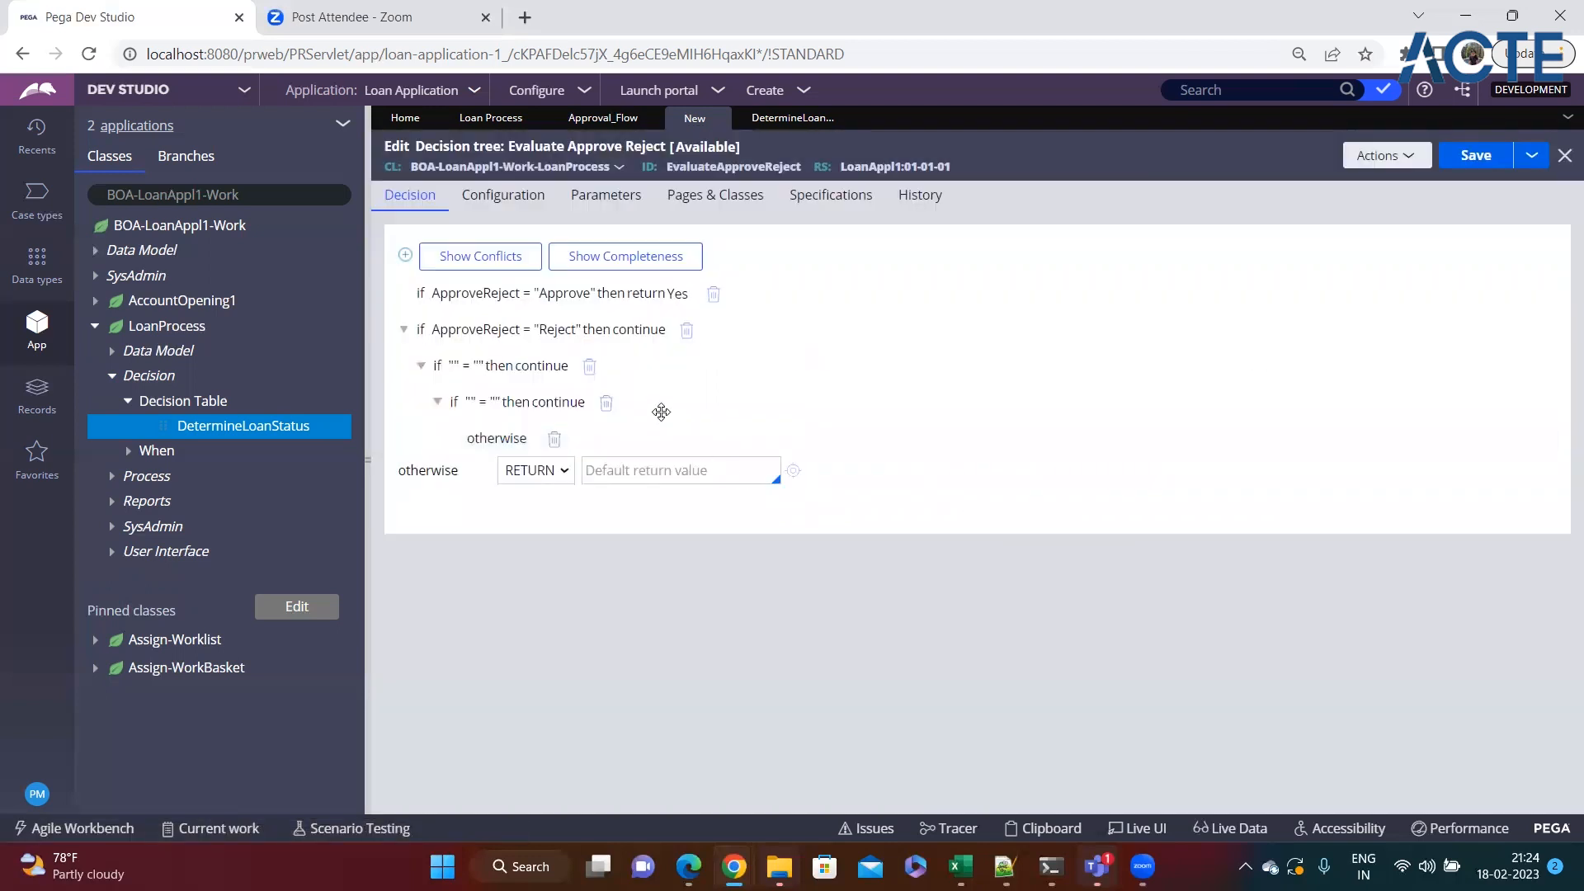
{"action": "left_click", "coordinate": [687, 329]}
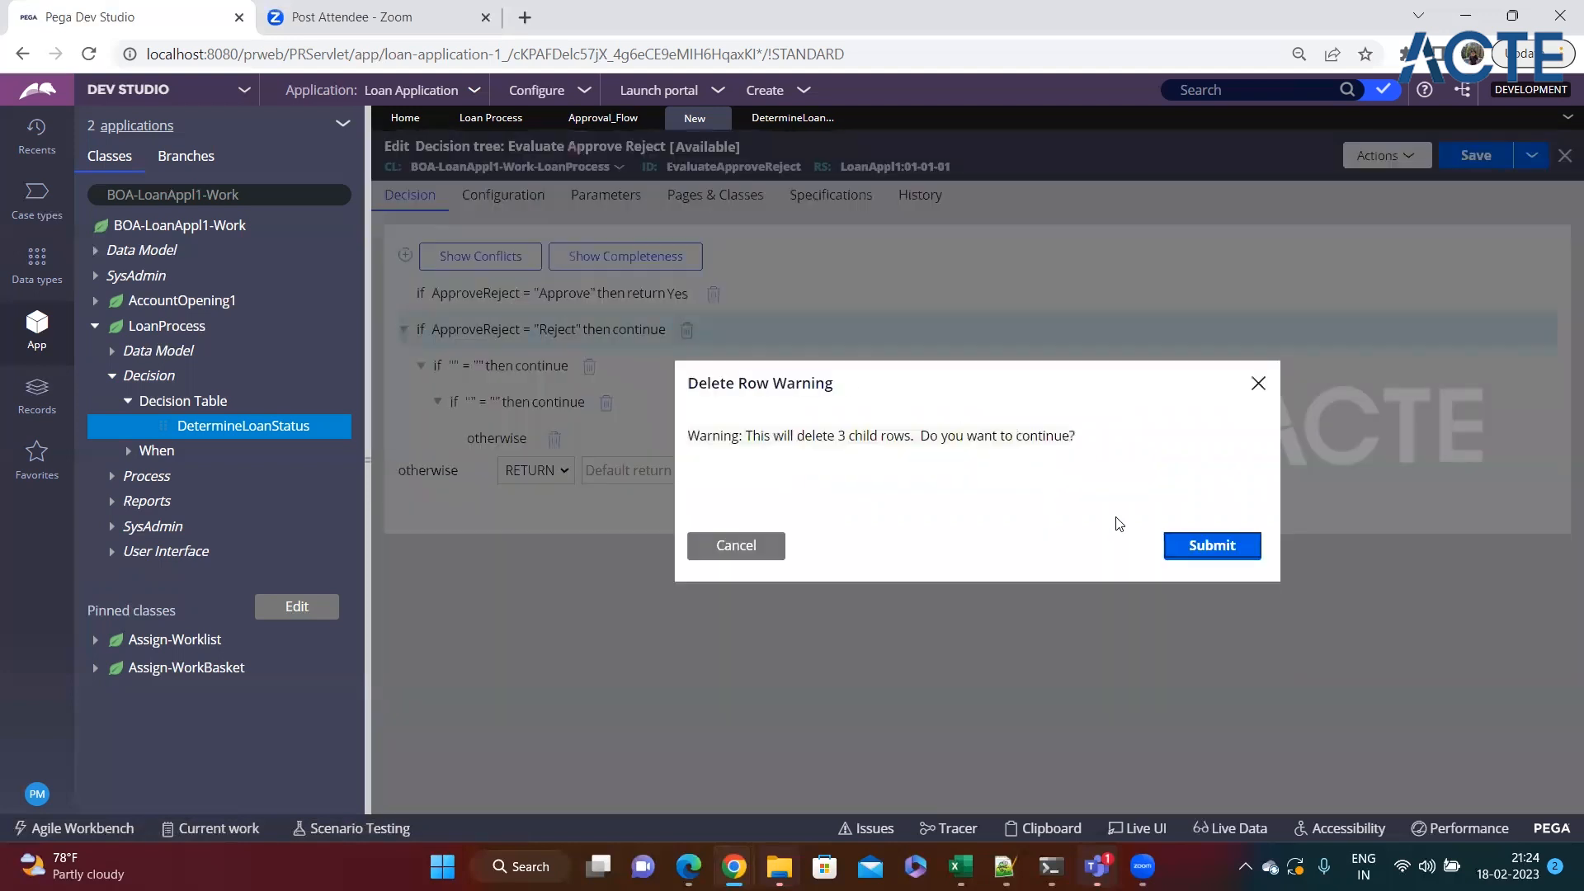
{"action": "left_click", "coordinate": [1213, 545]}
- Add a condition row below the Approve condition with .ApproveReject = "Reject" returning No
{"action": "left_click", "coordinate": [470, 294]}
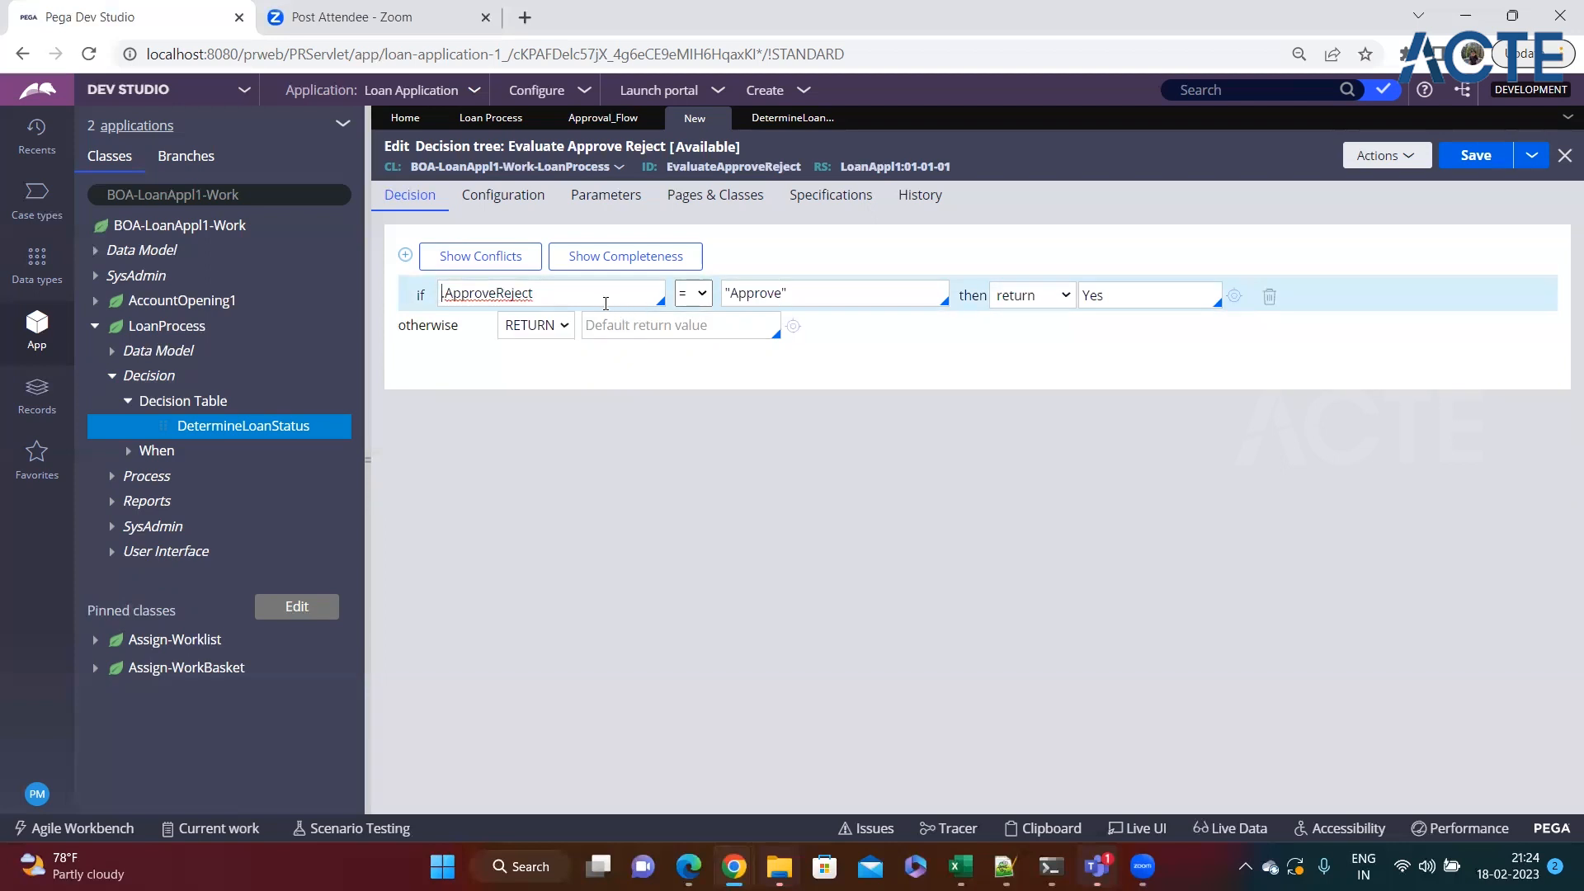
{"action": "left_click", "coordinate": [405, 256]}
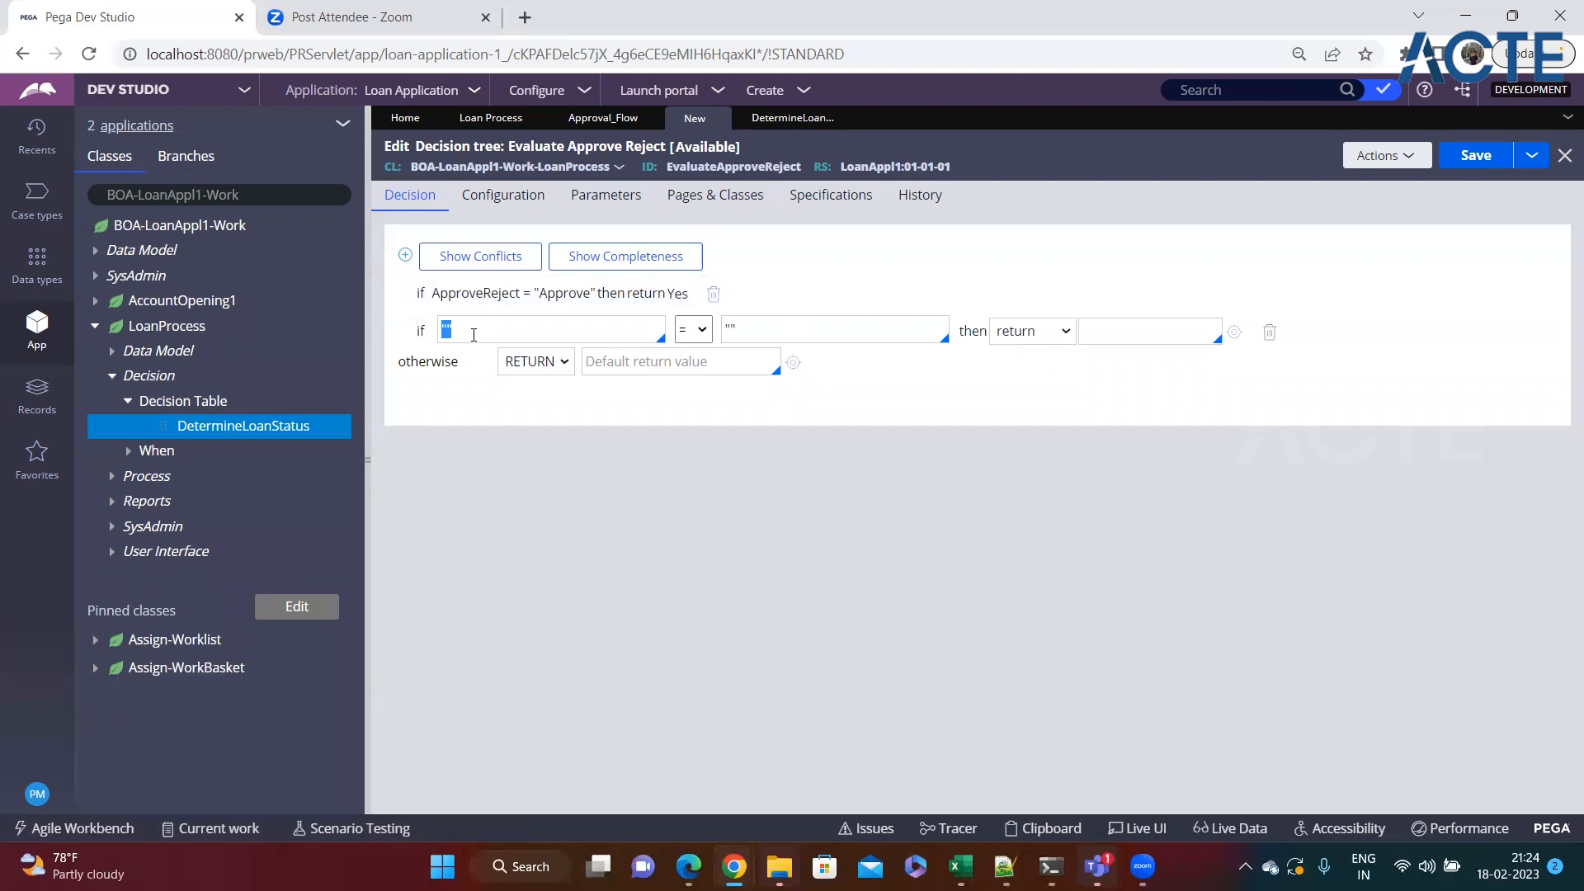
{"action": "type", "text": ".A"}
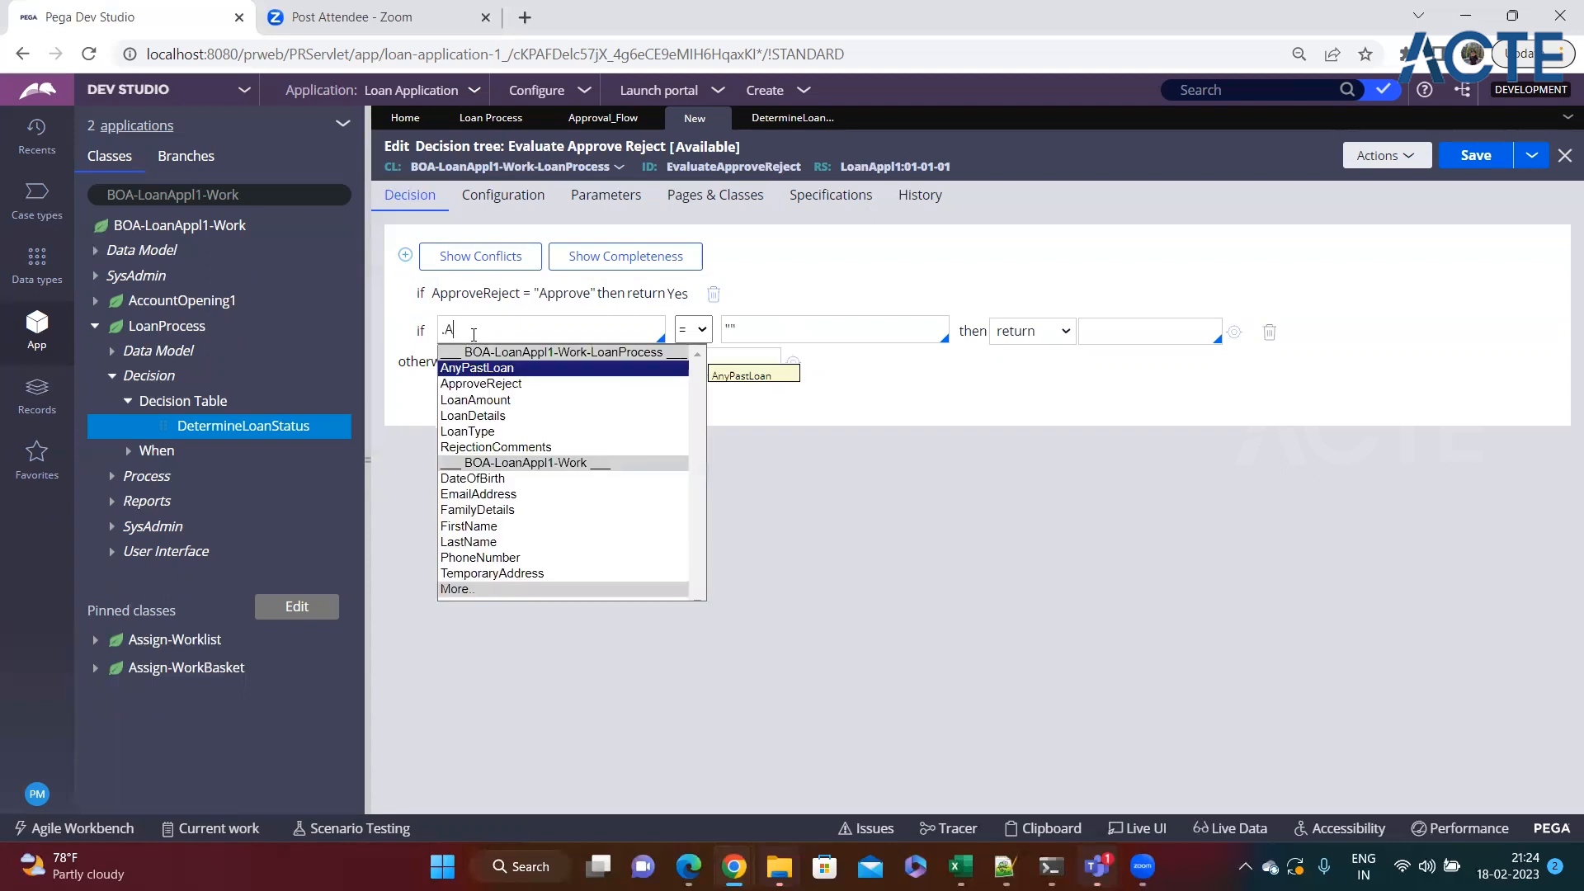
{"action": "key", "text": "Down"}
{"action": "key", "text": "Return"}
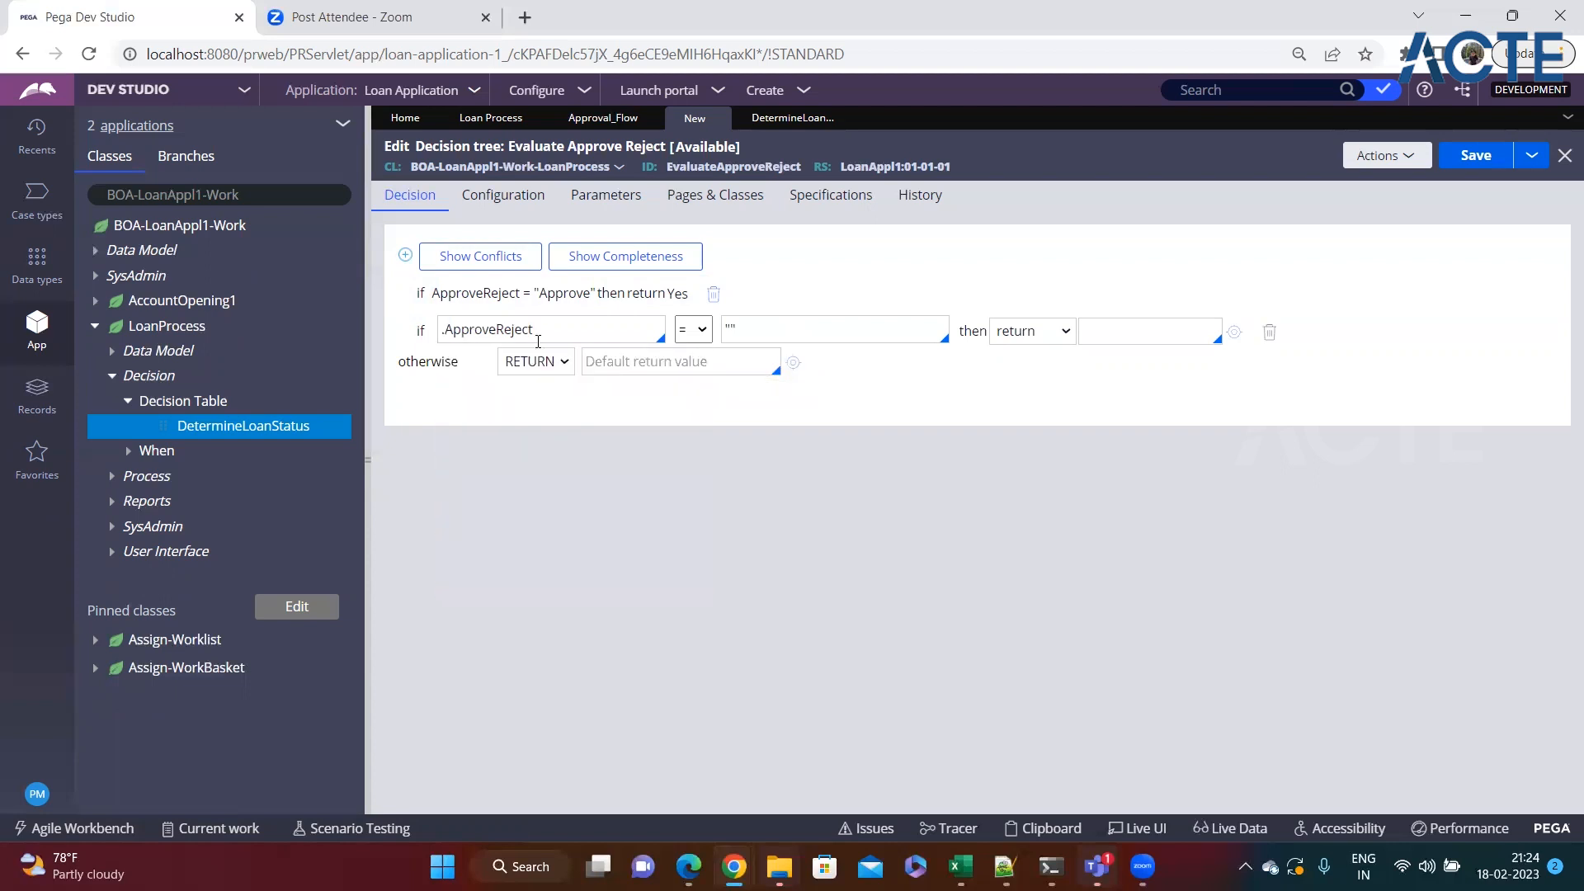
{"action": "left_click", "coordinate": [782, 333]}
{"action": "type", "text": "Reject"}
{"action": "left_click", "coordinate": [1125, 341]}
{"action": "type", "text": "No"}
- Set the tree's otherwise return value to No and save the decision tree
{"action": "left_click", "coordinate": [611, 364]}
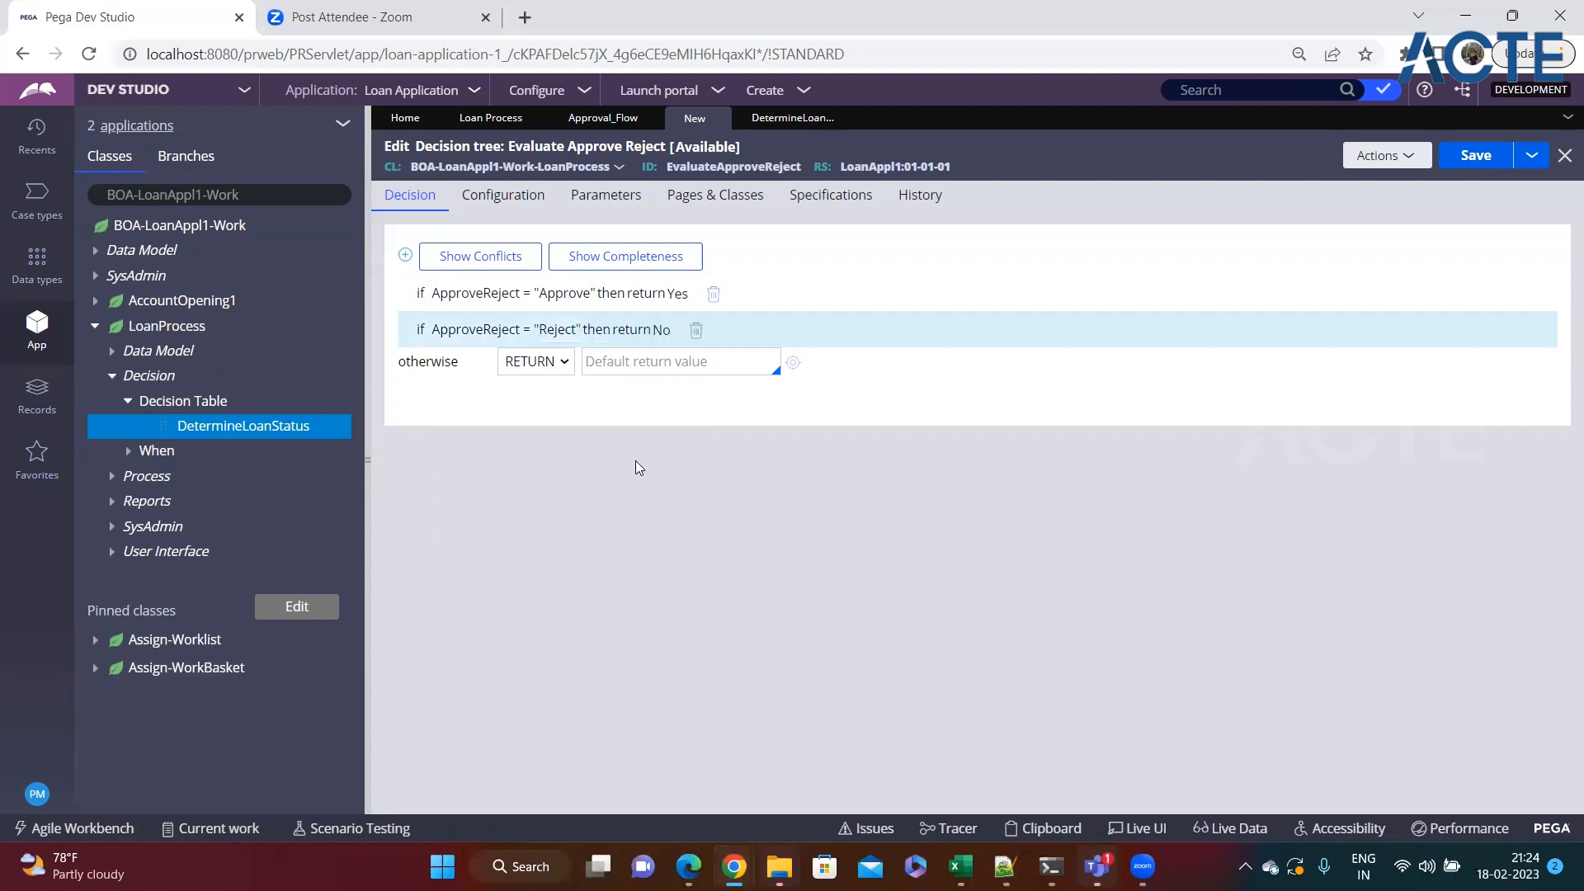
{"action": "type", "text": "No"}
{"action": "key", "text": "ctrl+s"}
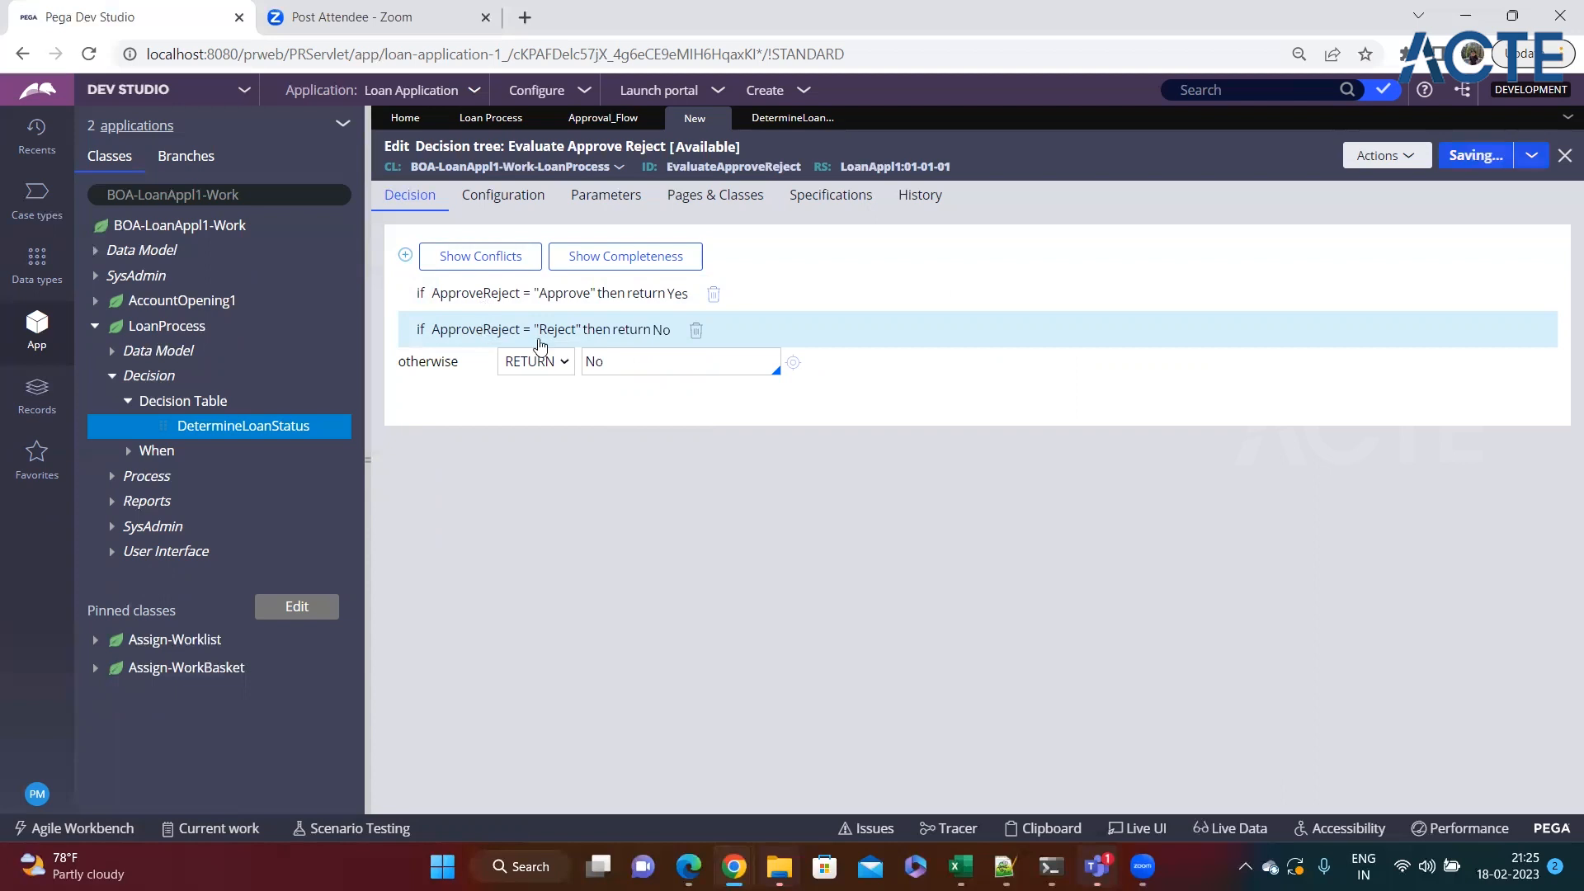
{"action": "left_click", "coordinate": [1464, 150]}
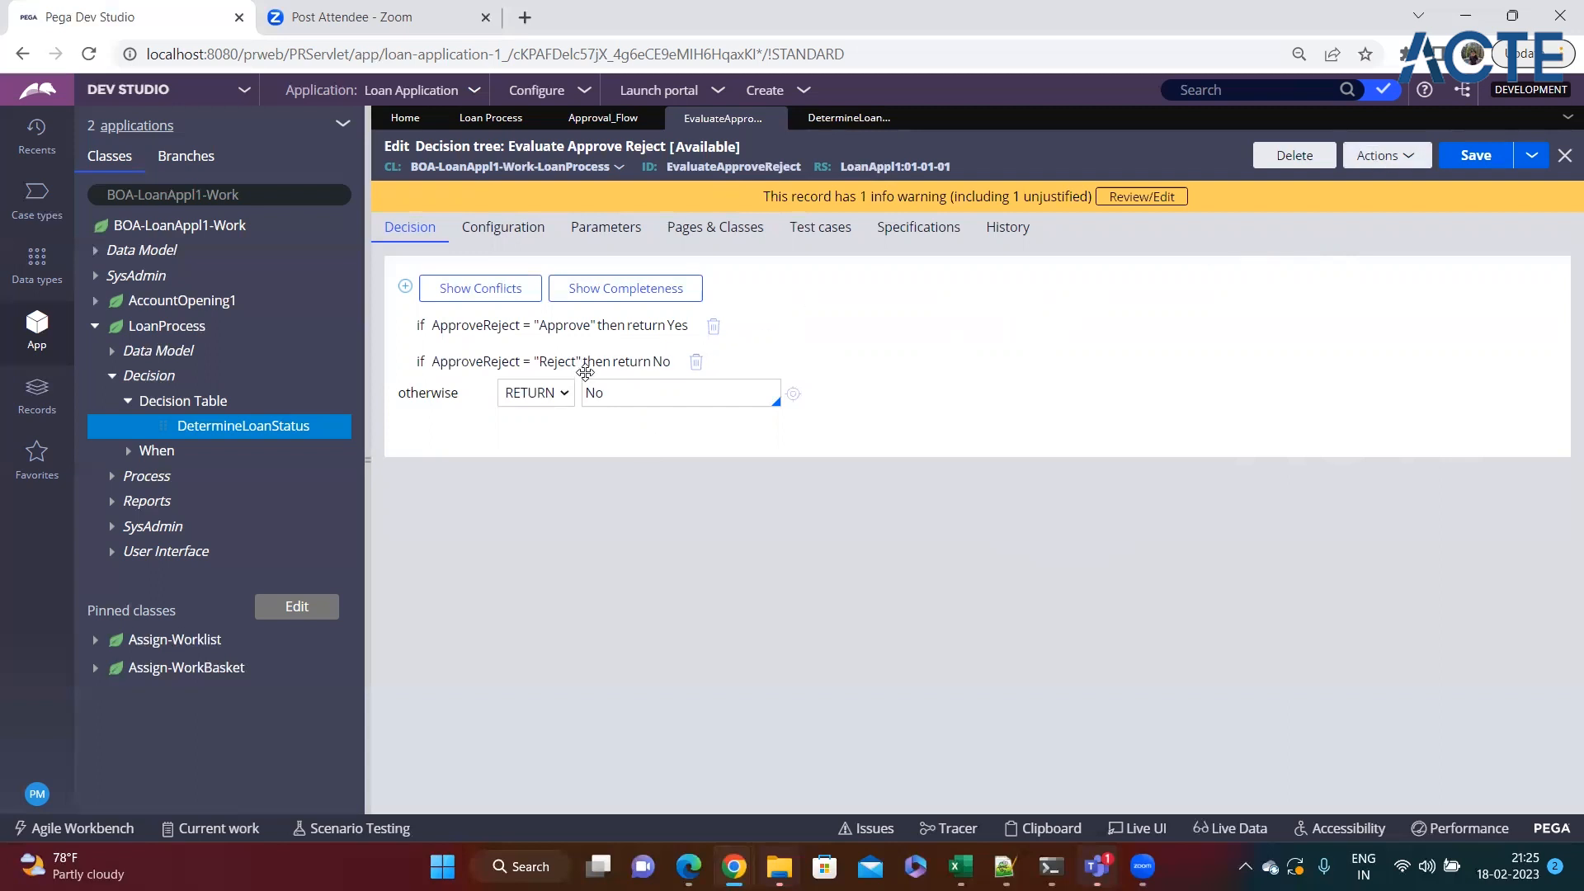
- Run the decision tree with the test value "fsdf" for .ApproveReject and check the returned result
{"action": "left_click", "coordinate": [1411, 157]}
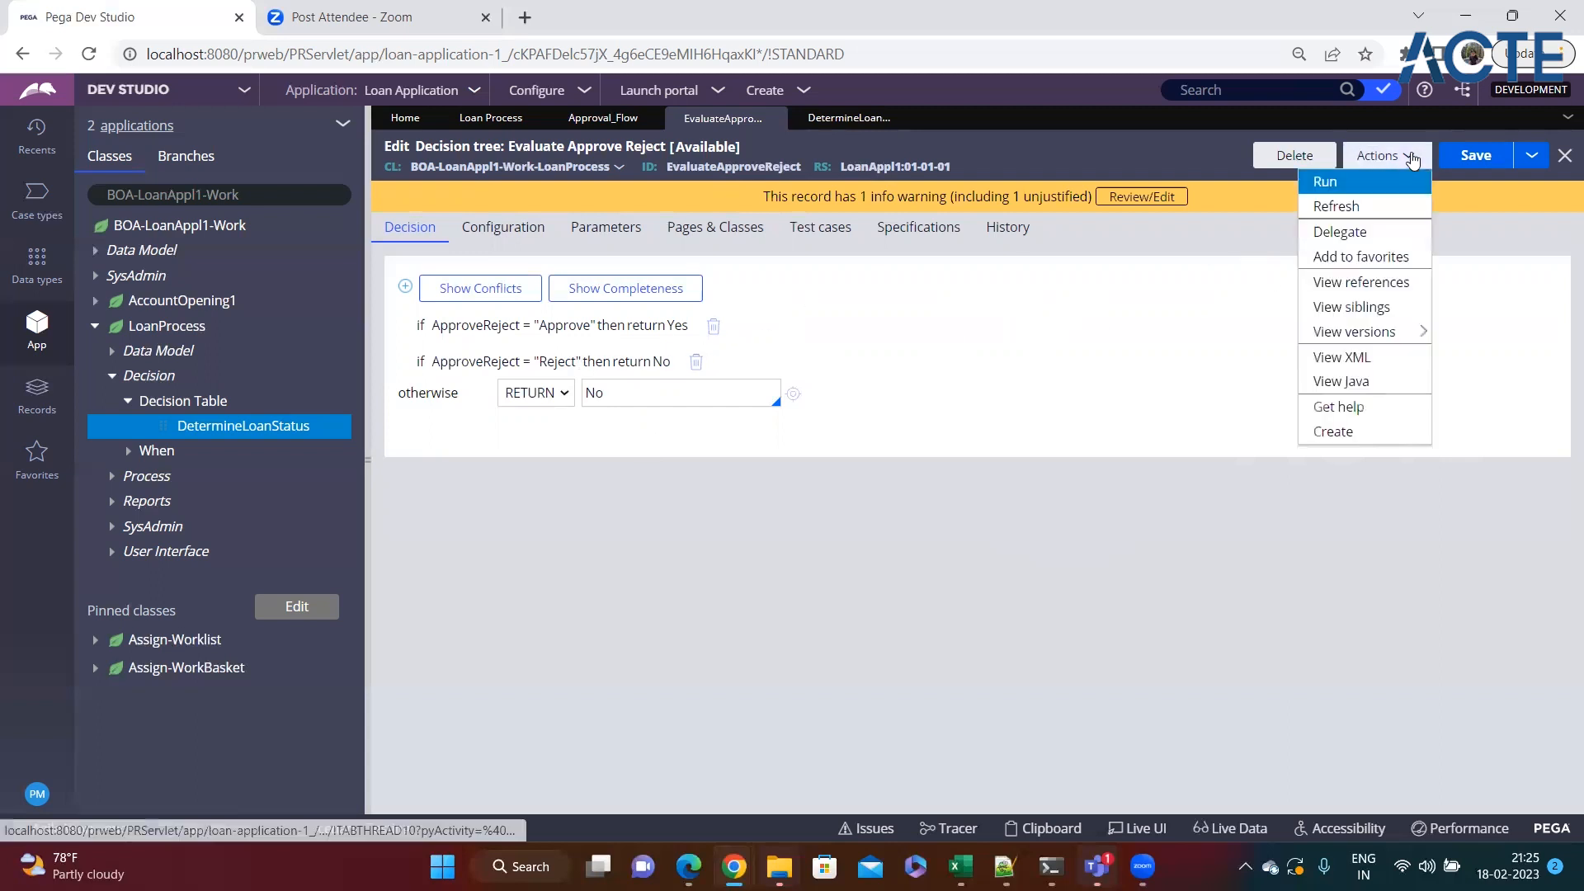
{"action": "left_click", "coordinate": [1369, 182]}
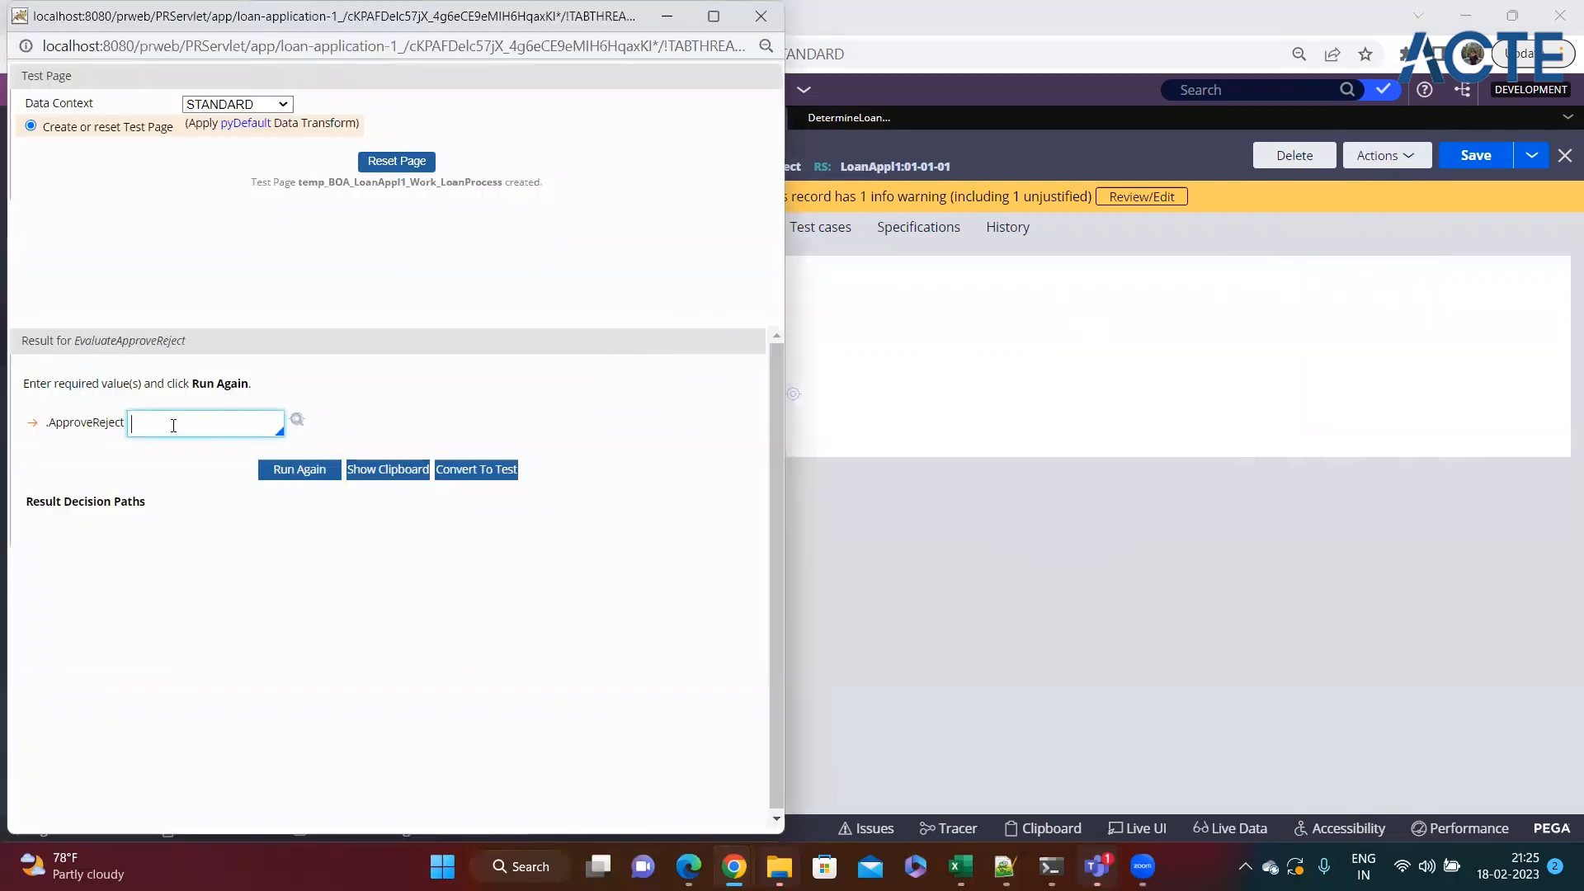
{"action": "type", "text": "fsdf"}
{"action": "left_click", "coordinate": [276, 469]}
{"action": "left_click_drag", "start_coordinate": [49, 503], "coordinate": [16, 497]}
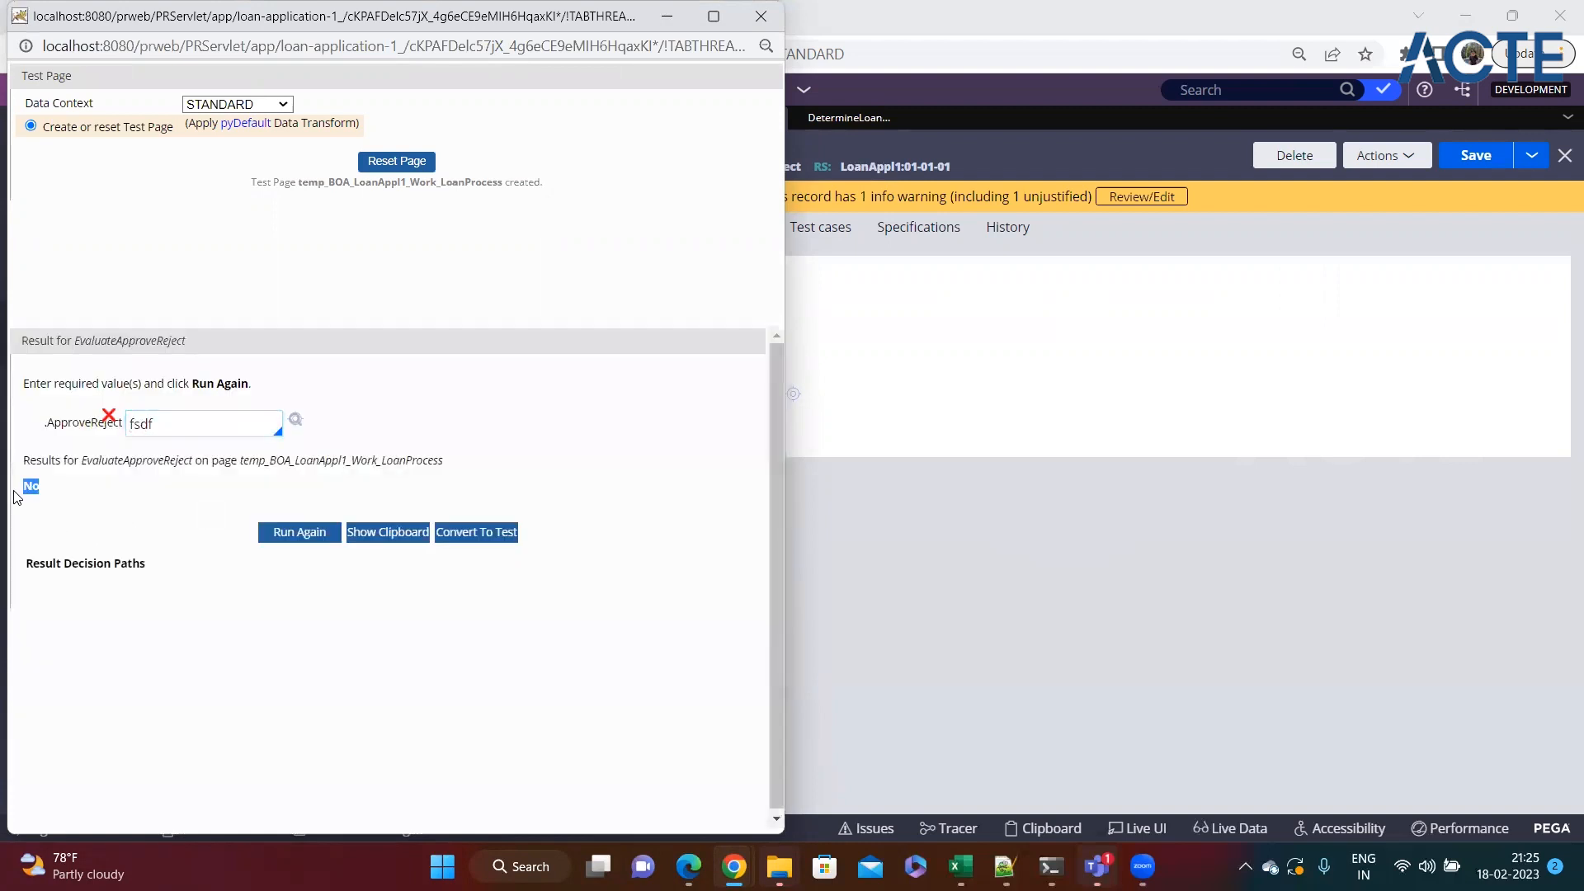
- Rerun the decision tree with .ApproveReject set to "Approve", check the result and close the test window
{"action": "double_click", "coordinate": [155, 428]}
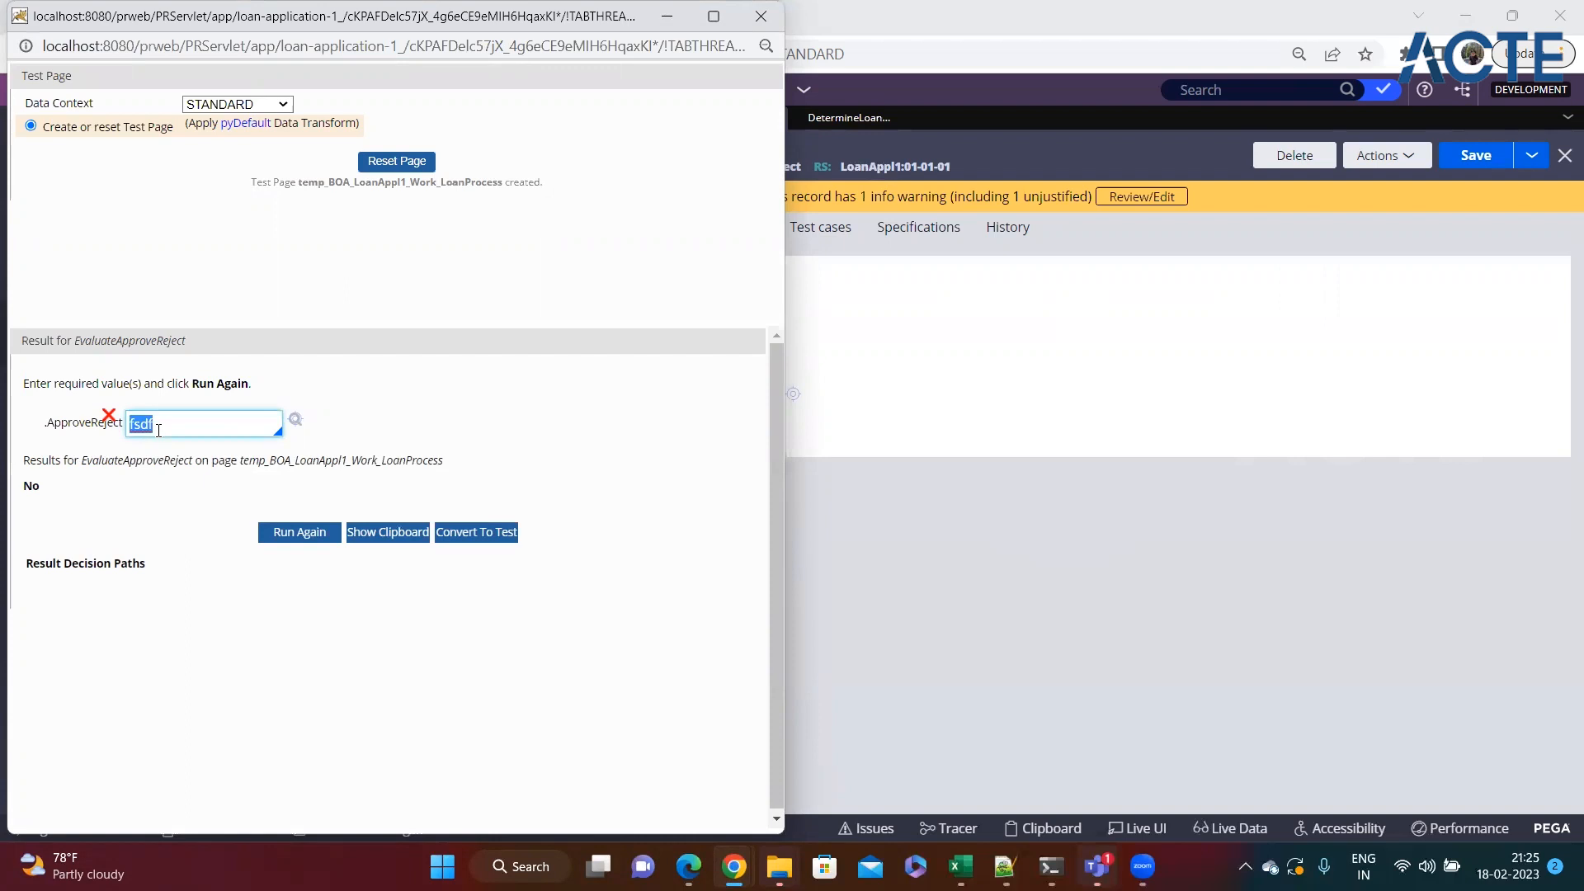
{"action": "type", "text": "Approve"}
{"action": "left_click", "coordinate": [269, 531]}
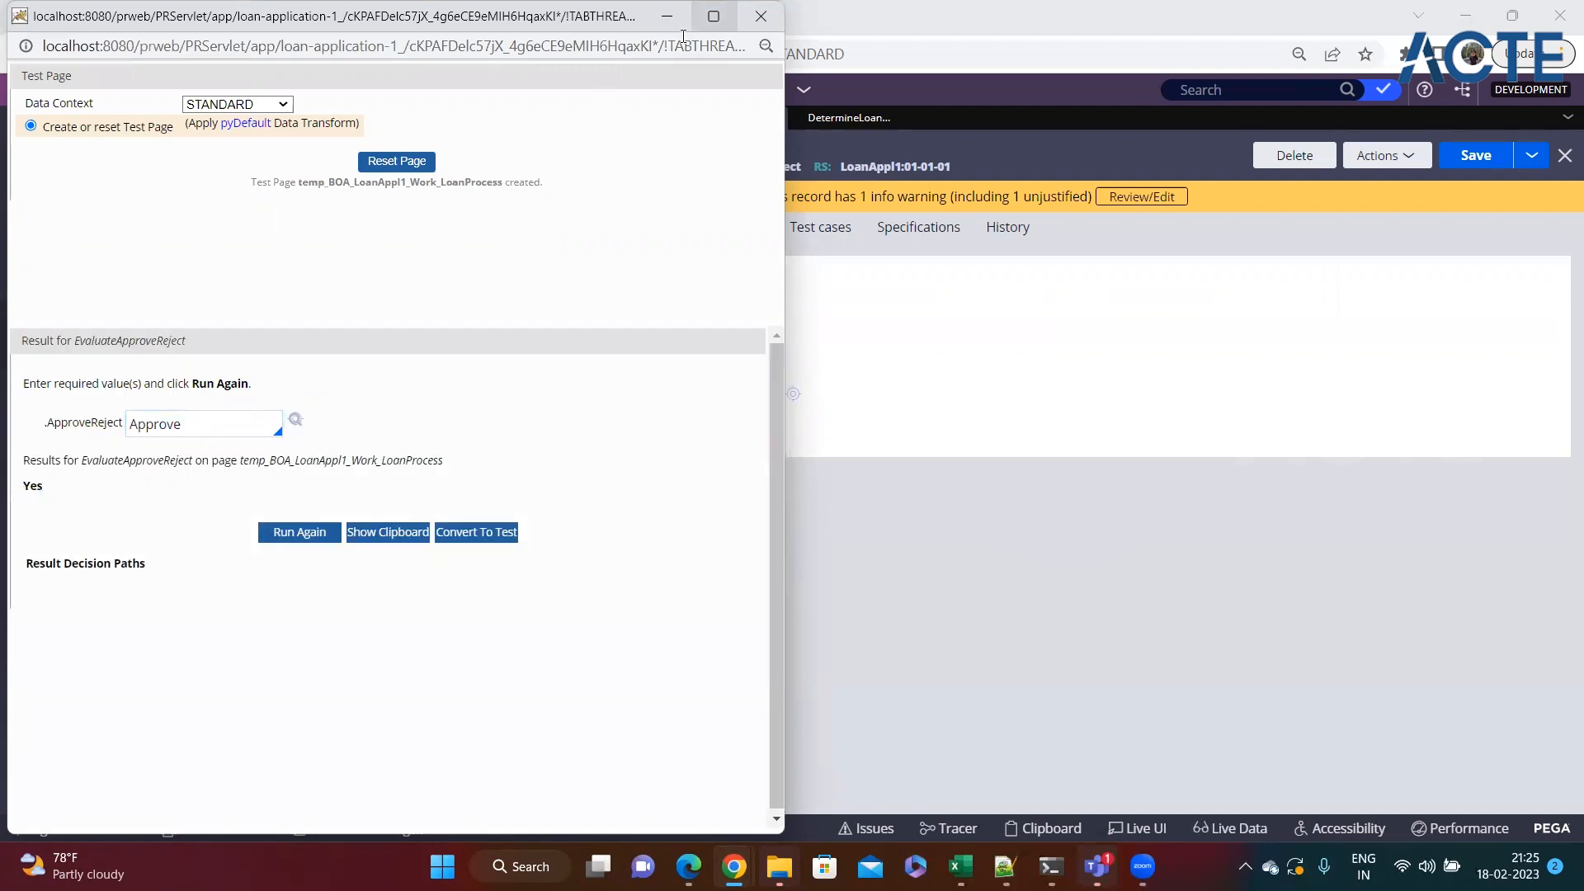
{"action": "left_click", "coordinate": [760, 16]}
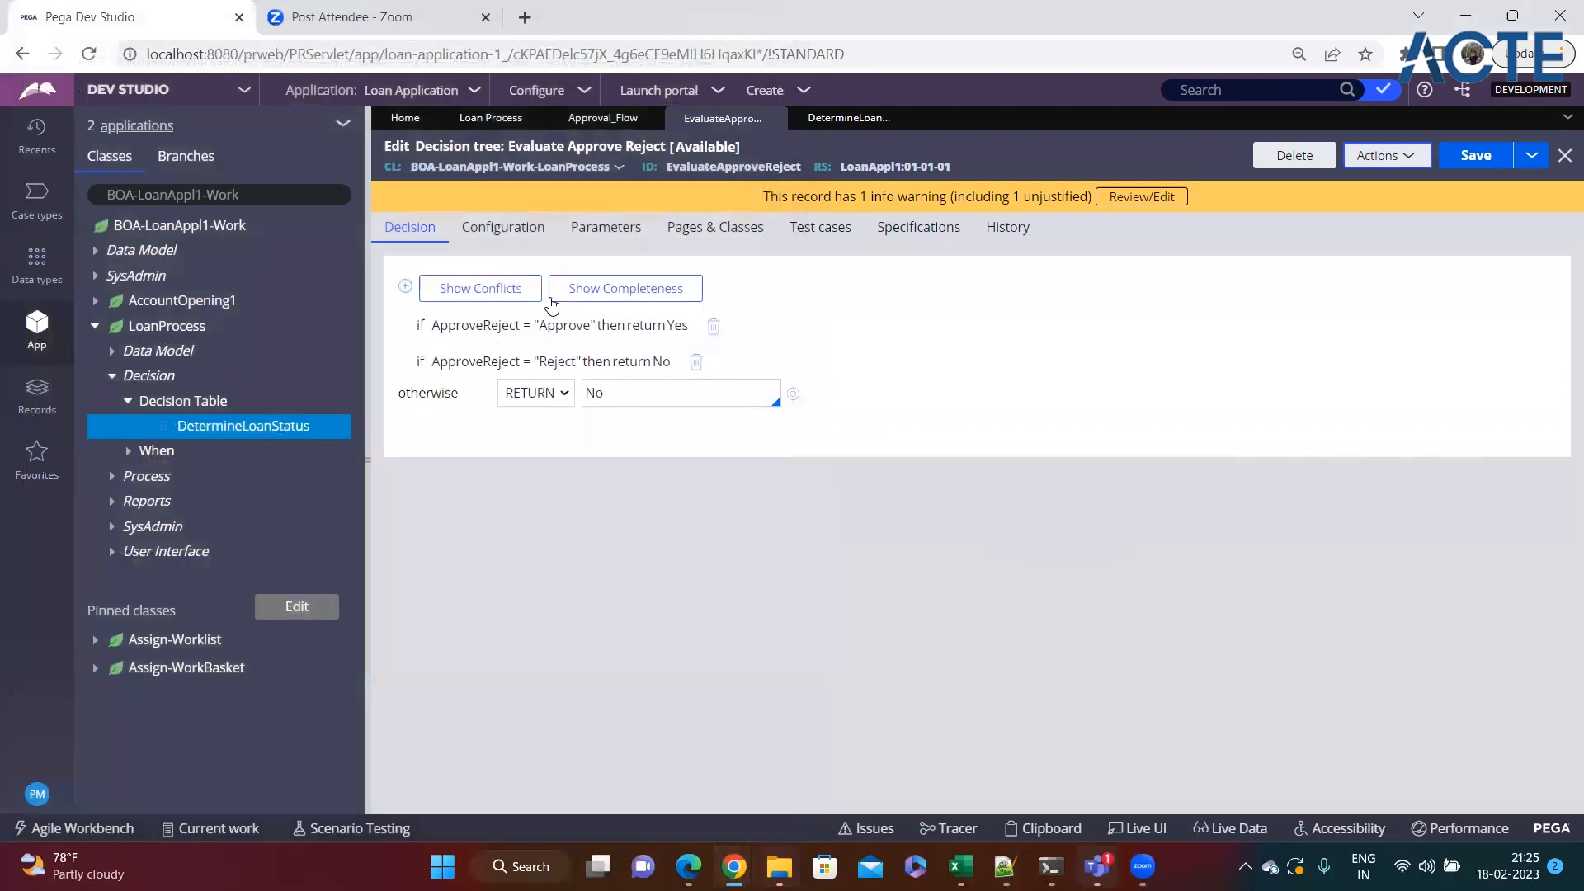
- Review the Approval_Flow diagram with the explorer collapsed, and look at the Determine Loan Status decision table
{"action": "left_click", "coordinate": [631, 118]}
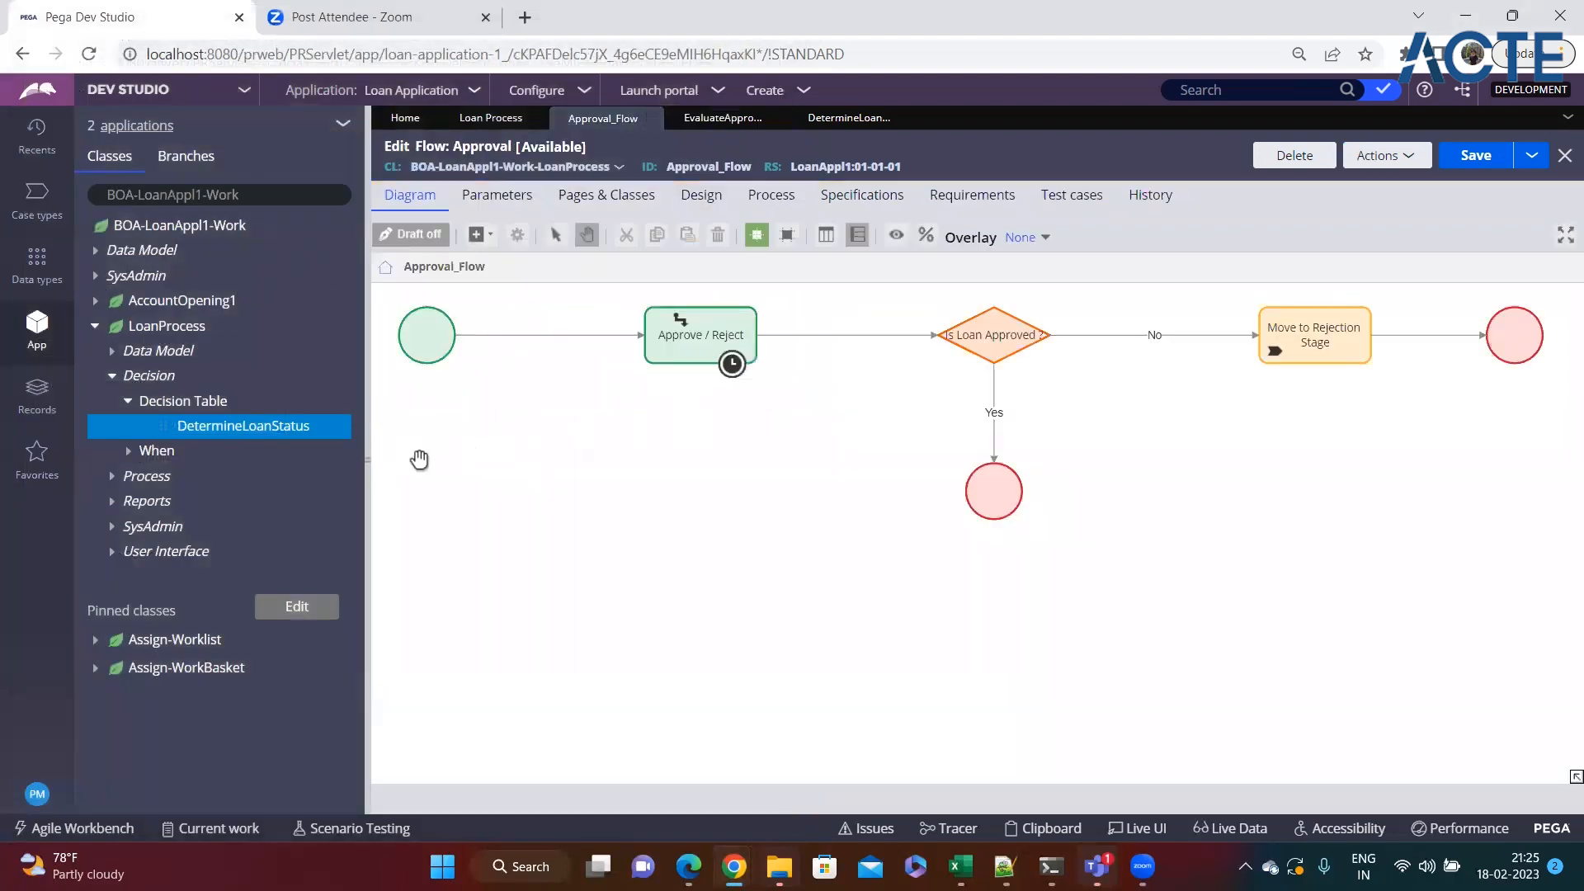
{"action": "left_click", "coordinate": [368, 459]}
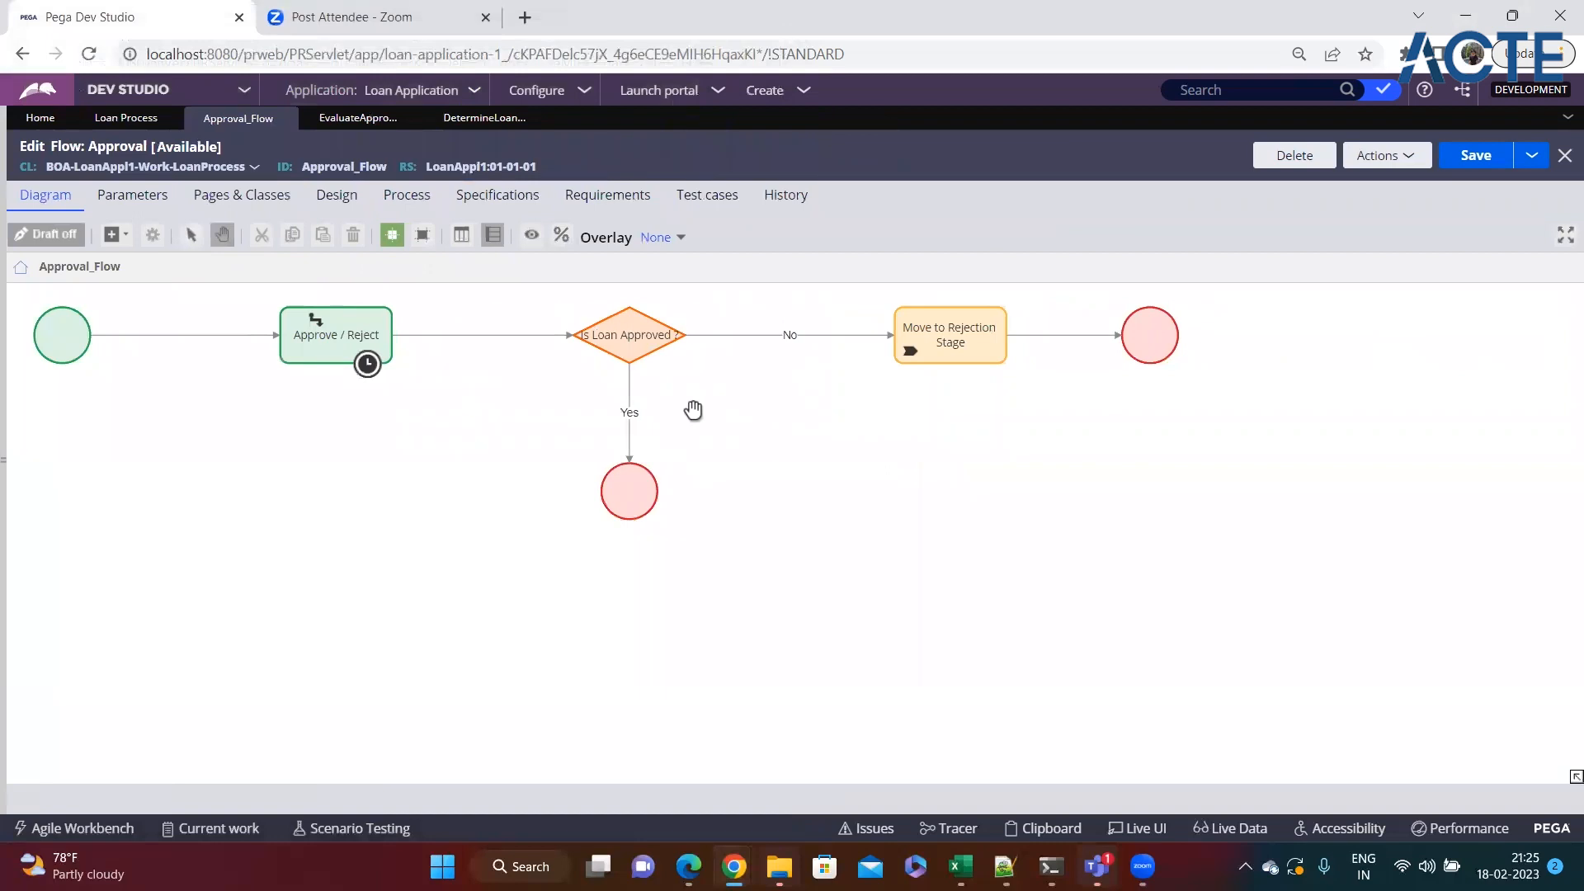
{"action": "left_click", "coordinate": [483, 120]}
{"action": "left_click", "coordinate": [1242, 262]}
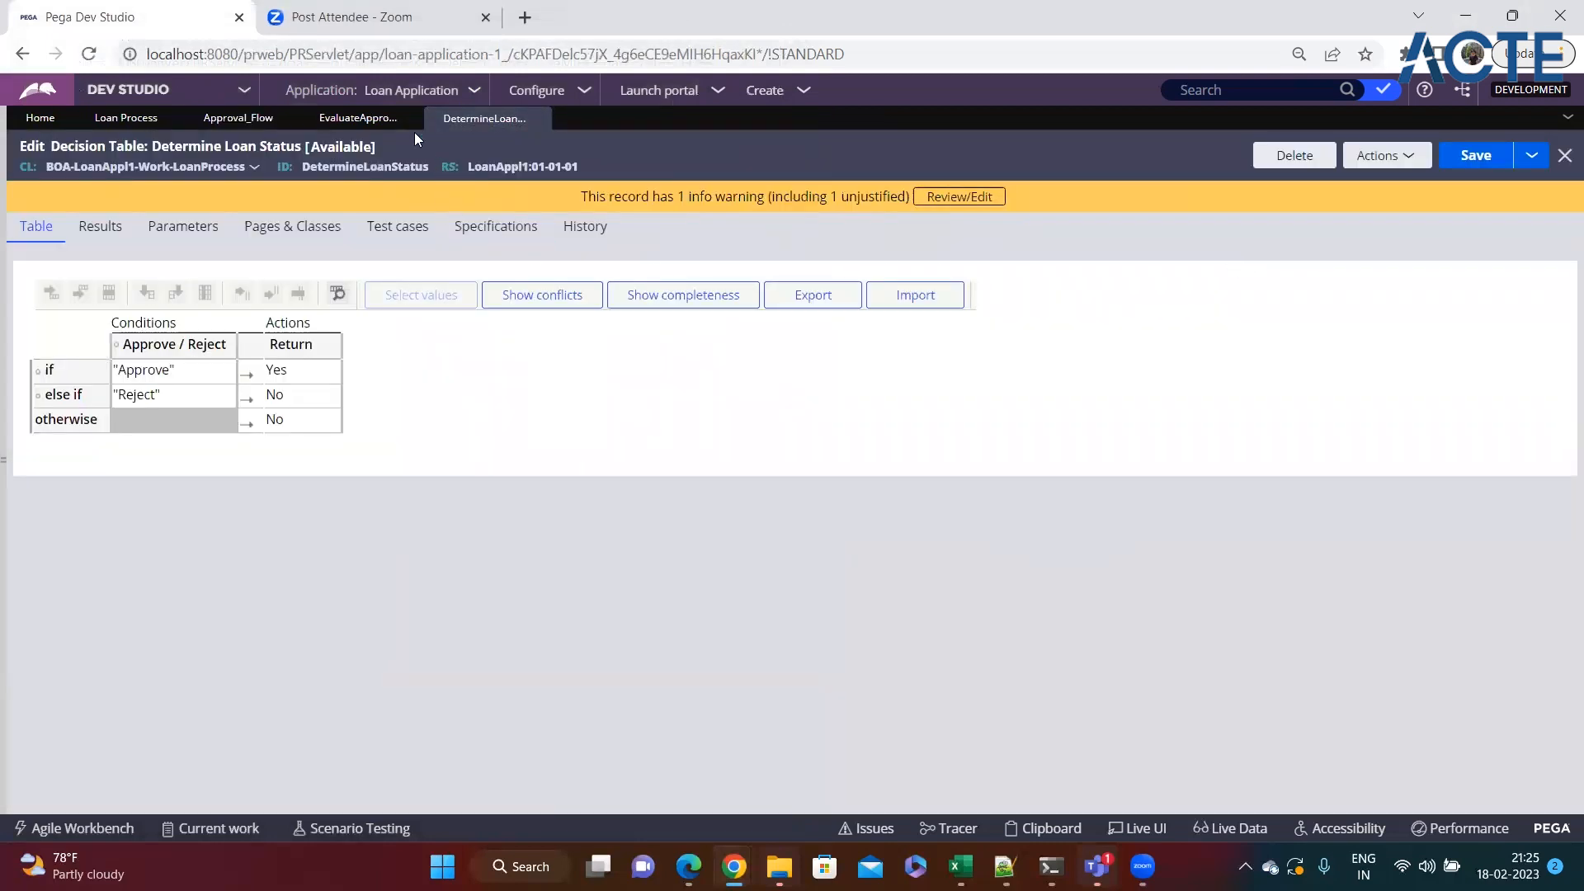
- In the Evaluate Approve Reject decision tree, set the return value of the "Approve" condition to DTreeYes
{"action": "left_click", "coordinate": [363, 118]}
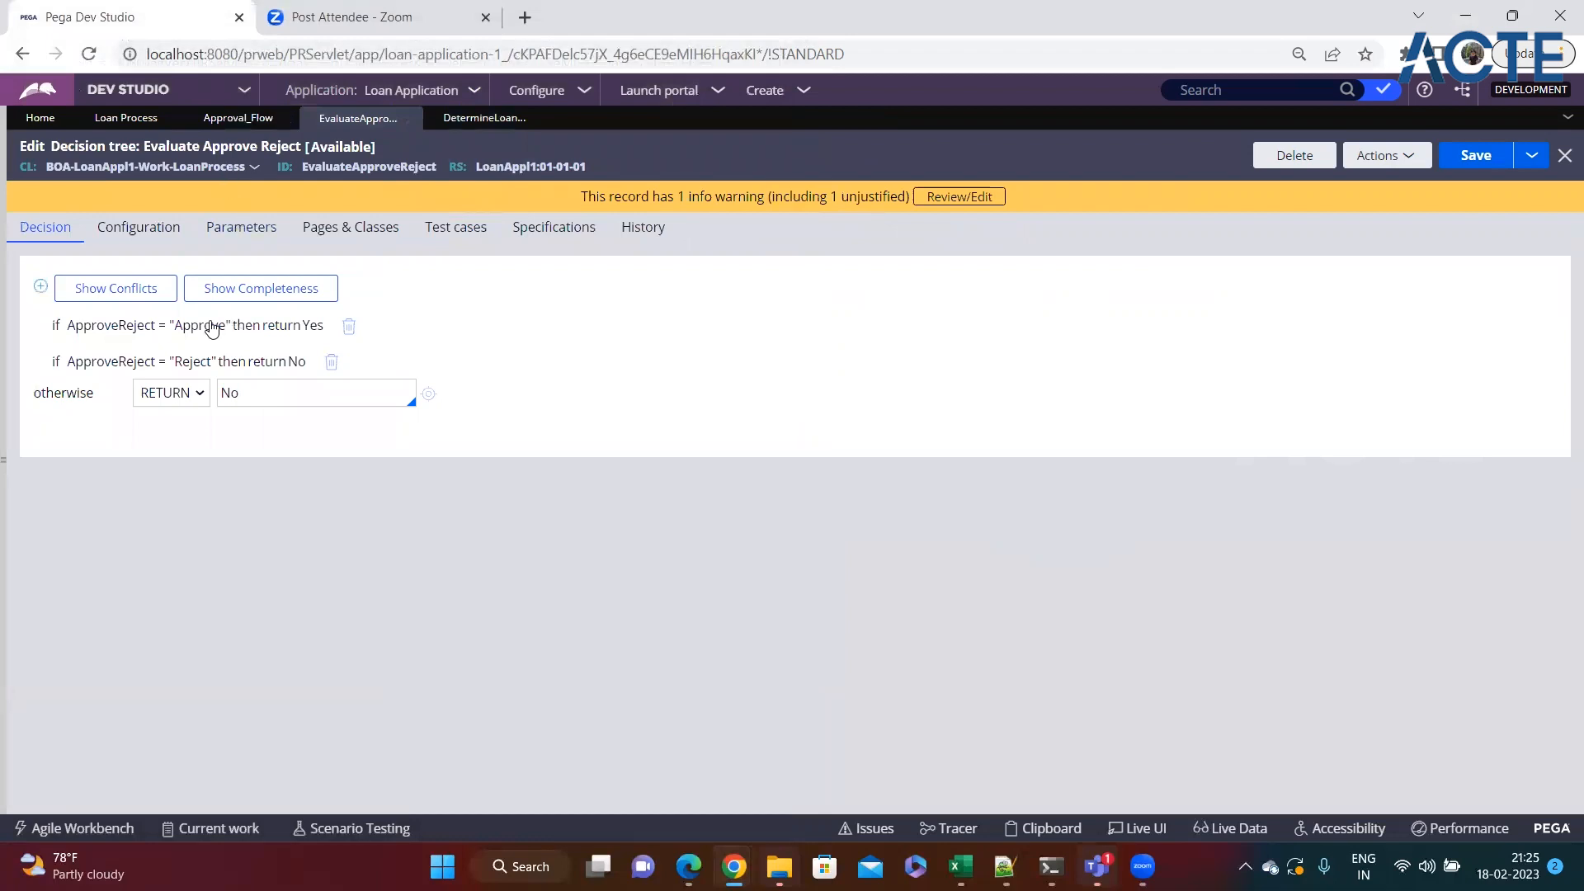
{"action": "left_click", "coordinate": [223, 326]}
{"action": "left_click", "coordinate": [740, 328]}
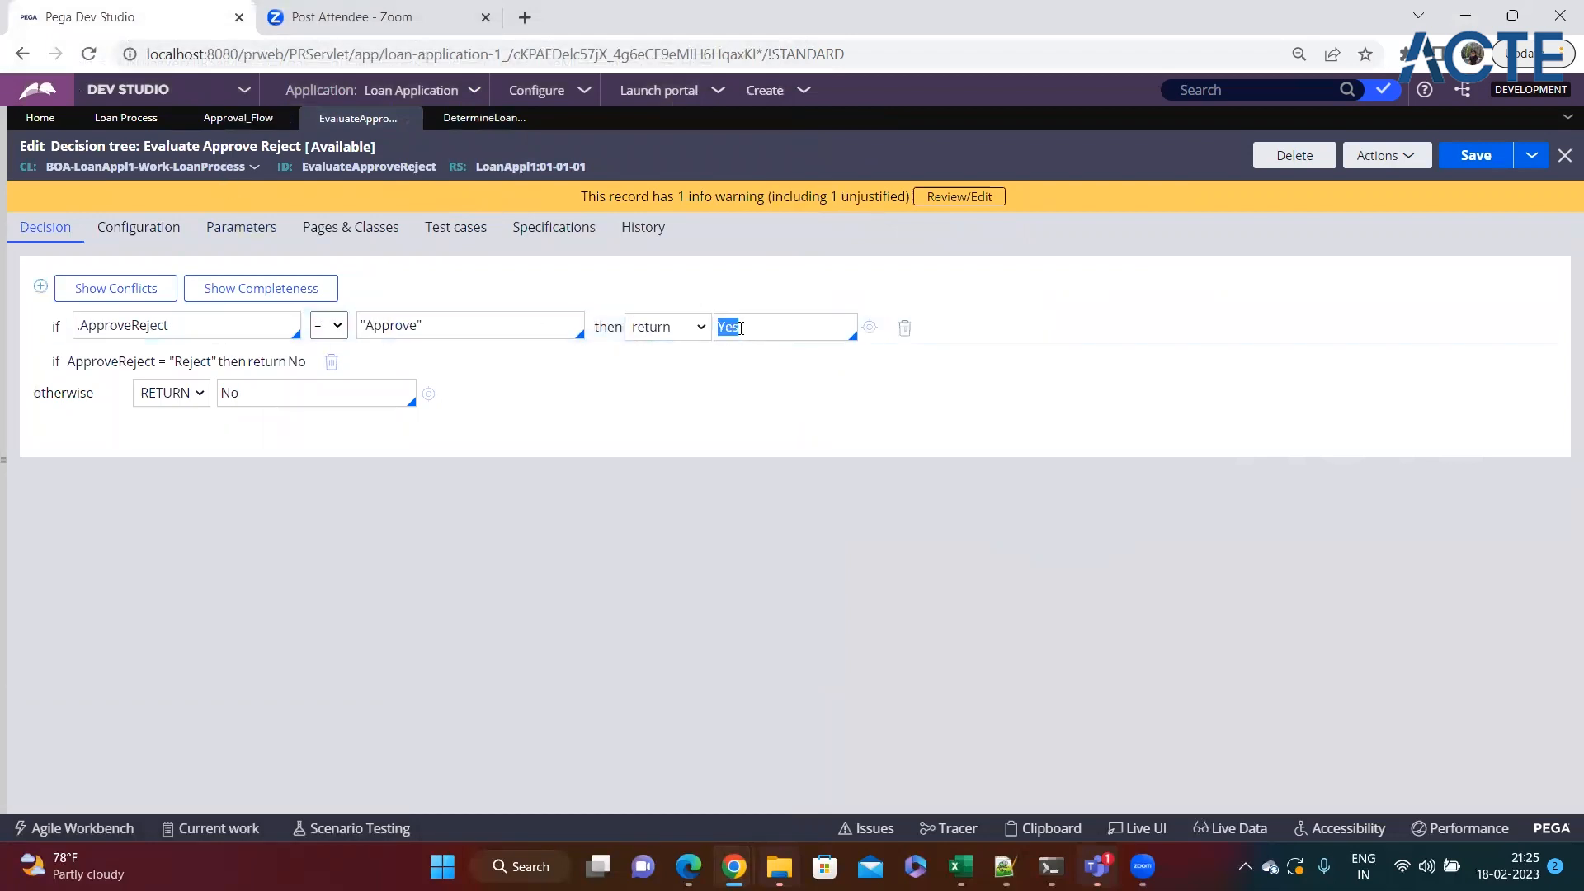
{"action": "left_click", "coordinate": [718, 327]}
{"action": "type", "text": "DTR"}
{"action": "key", "text": "BackSpace"}
{"action": "type", "text": "ree"}
- Set the return value of the decision tree's "Reject" condition to DtreeNo
{"action": "left_click", "coordinate": [285, 363]}
{"action": "left_click", "coordinate": [722, 366]}
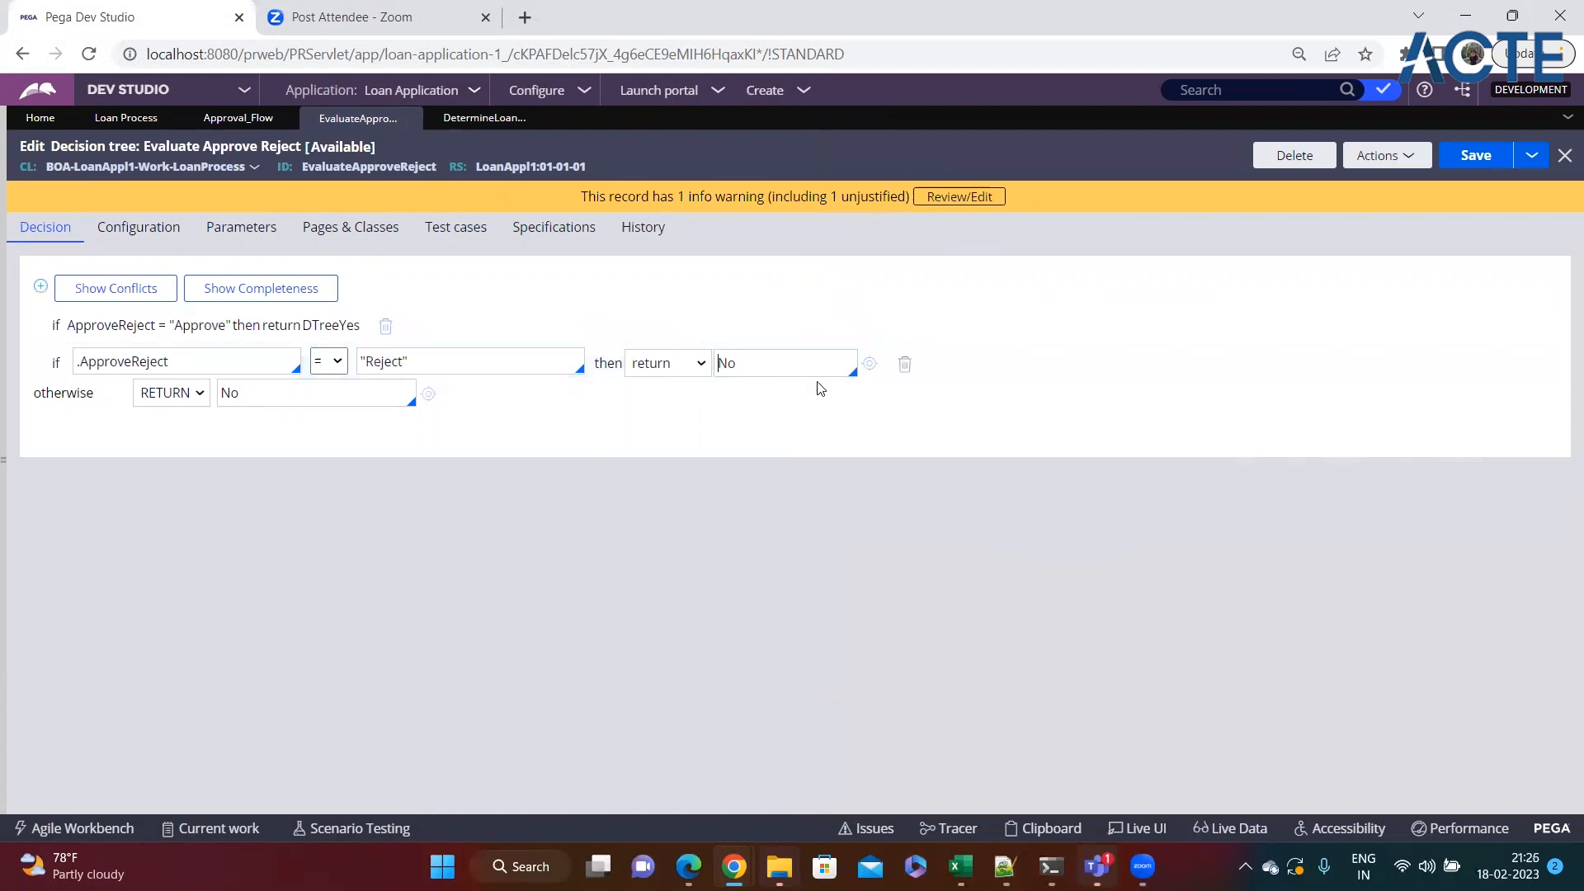
{"action": "type", "text": "Dtree"}
- Delete the No and Yes connectors leaving the Is Loan Approved decision in Approval_Flow
{"action": "left_click", "coordinate": [484, 120]}
{"action": "left_click", "coordinate": [239, 118]}
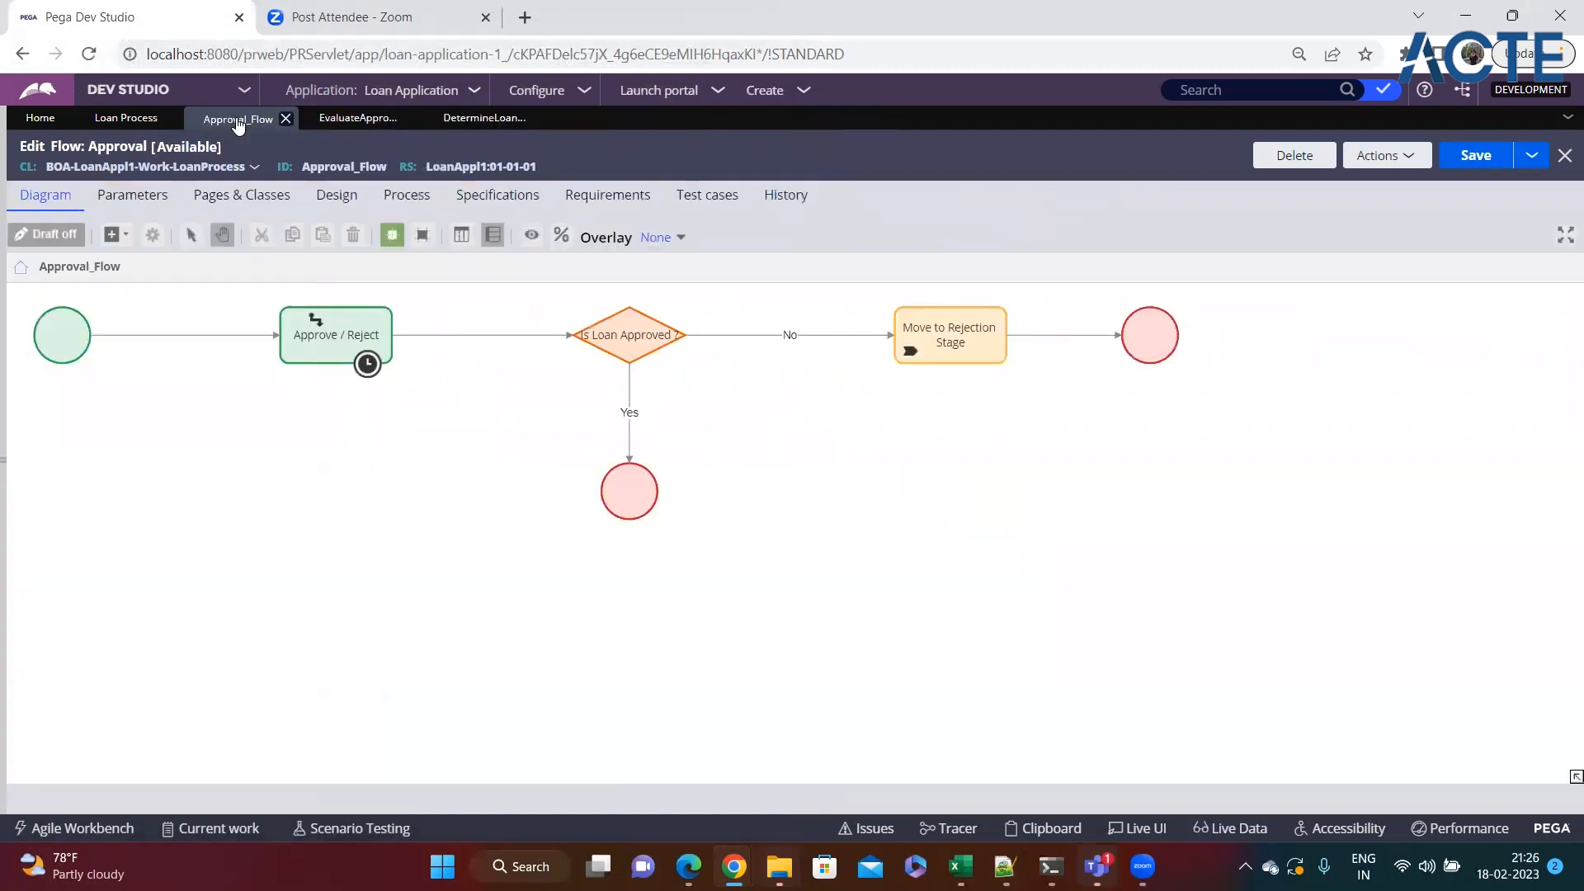
{"action": "right_click", "coordinate": [761, 335]}
{"action": "right_click", "coordinate": [739, 335]}
{"action": "left_click", "coordinate": [796, 438]}
{"action": "right_click", "coordinate": [635, 396]}
{"action": "left_click", "coordinate": [689, 489]}
- Change the Is Loan Approved decision's type to Decision tree with the rule EvaluateApproveReject and submit the properties
{"action": "left_click", "coordinate": [642, 343]}
{"action": "double_click", "coordinate": [642, 343]}
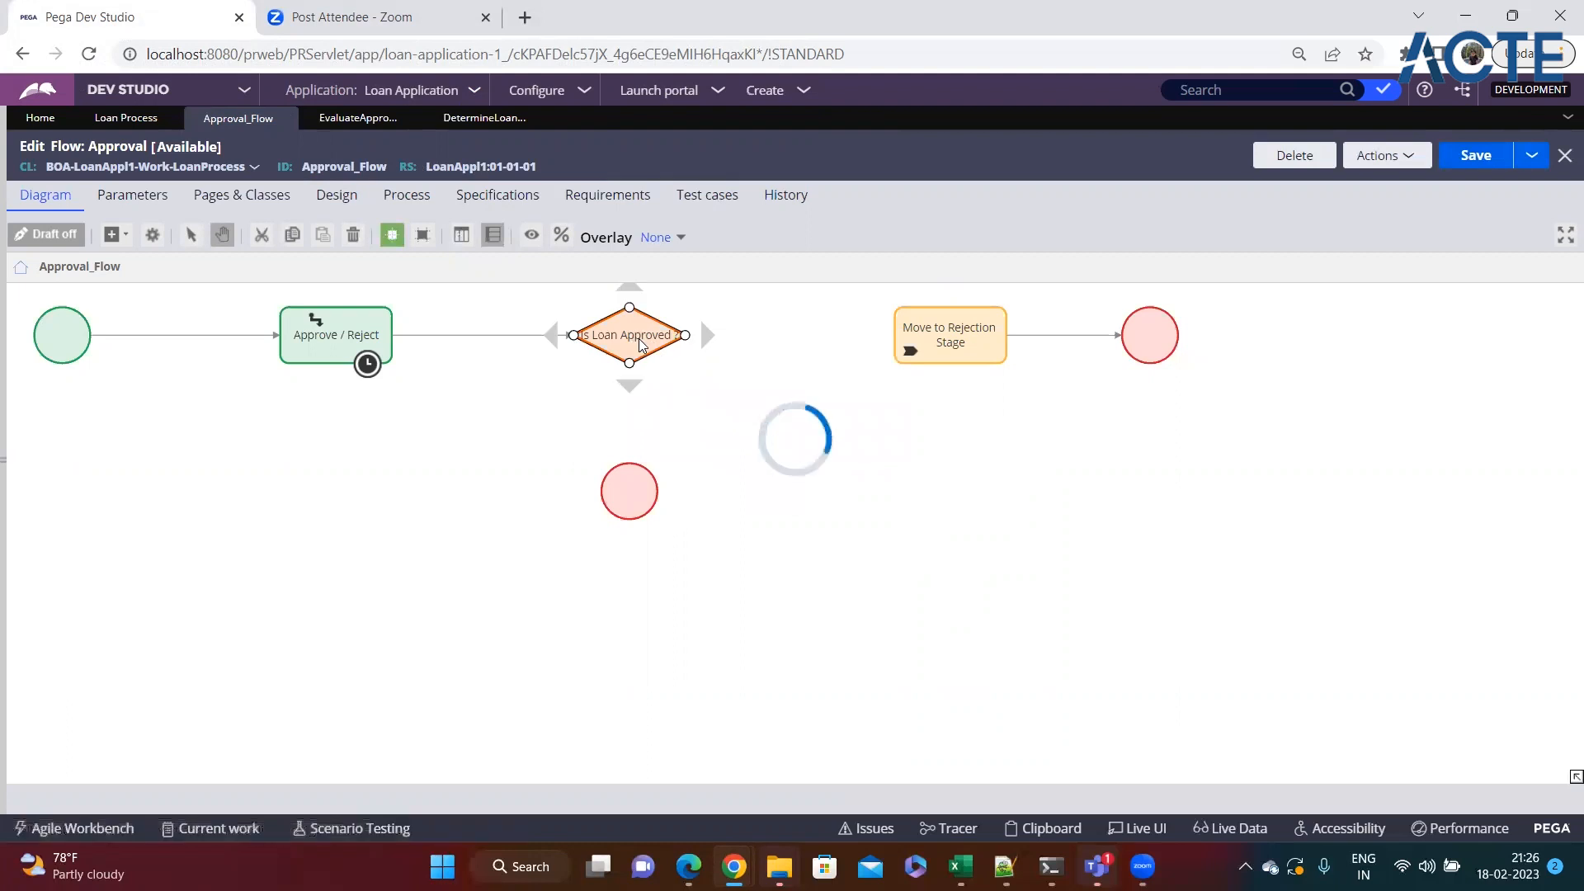
{"action": "left_click_drag", "start_coordinate": [555, 408], "coordinate": [593, 403]}
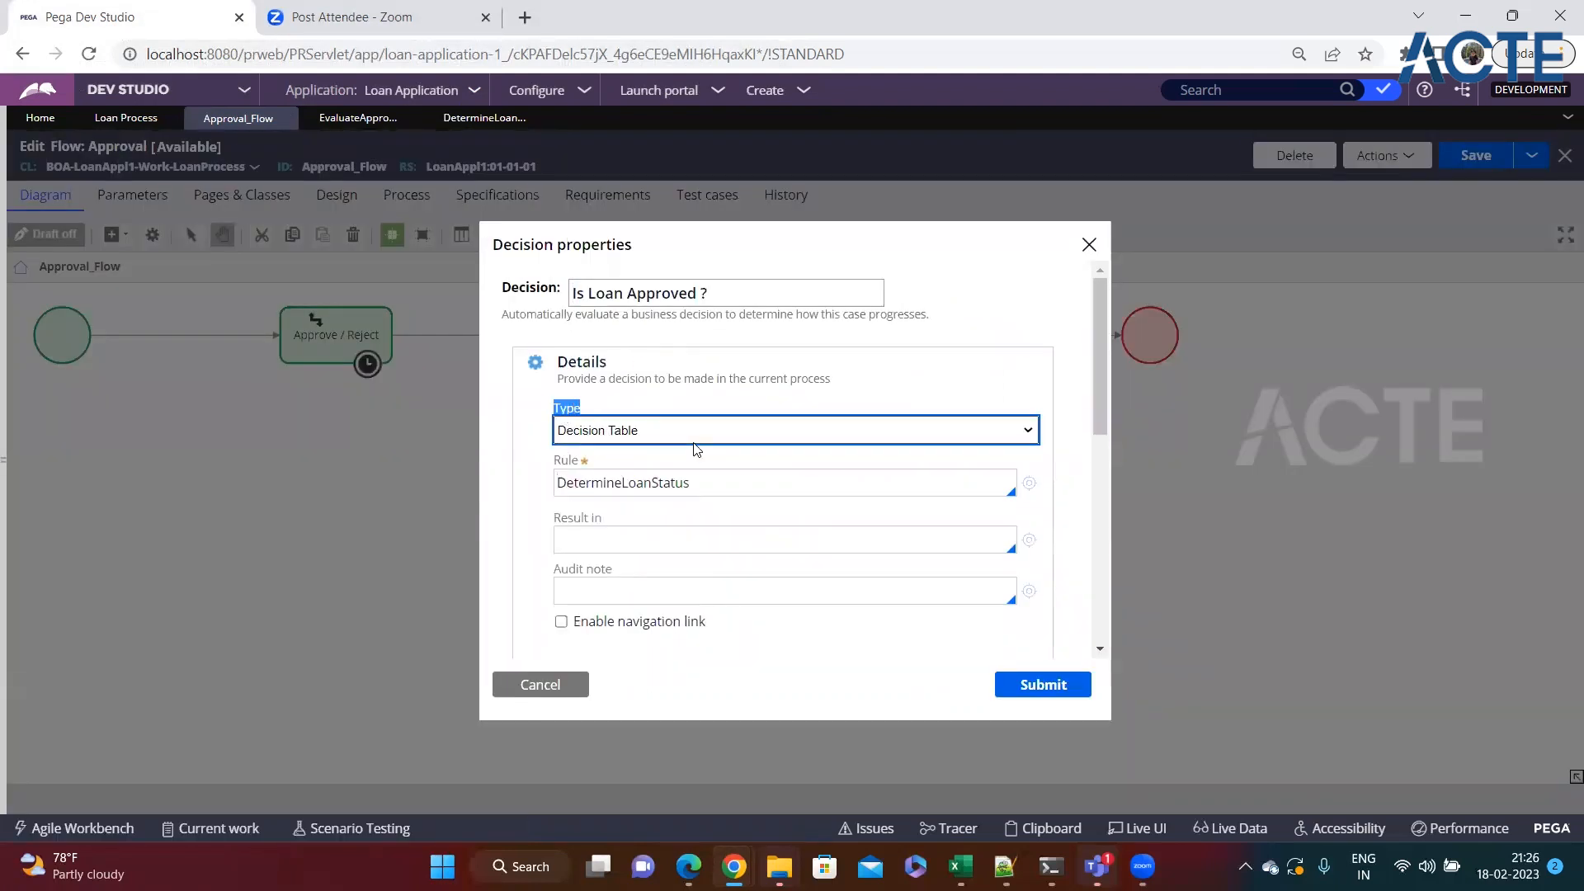
{"action": "left_click", "coordinate": [650, 433]}
{"action": "left_click", "coordinate": [622, 486]}
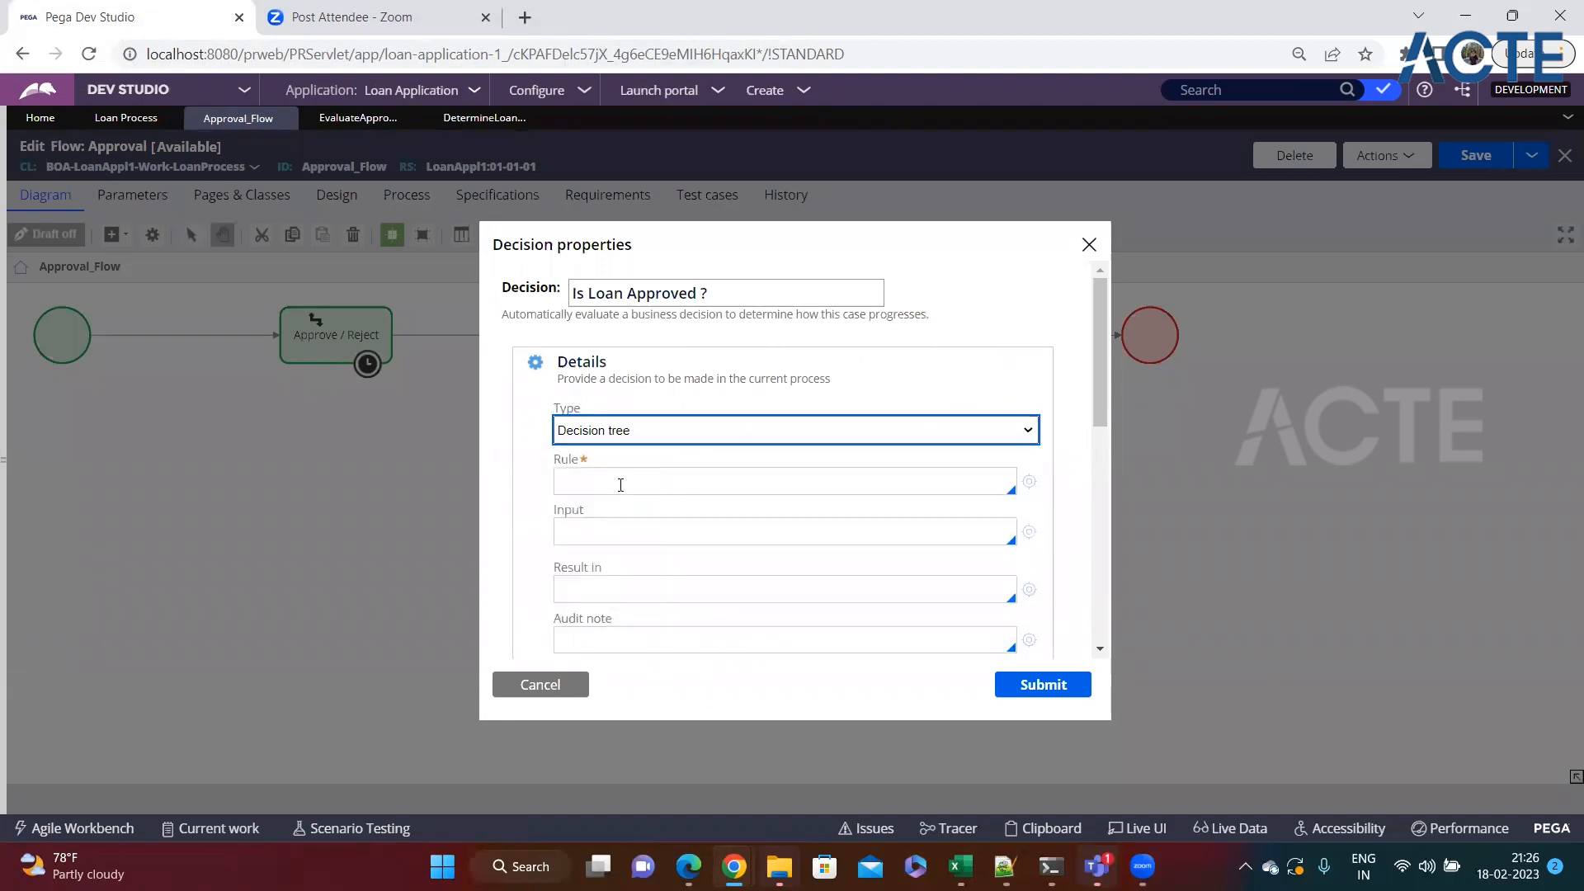
{"action": "left_click", "coordinate": [597, 485]}
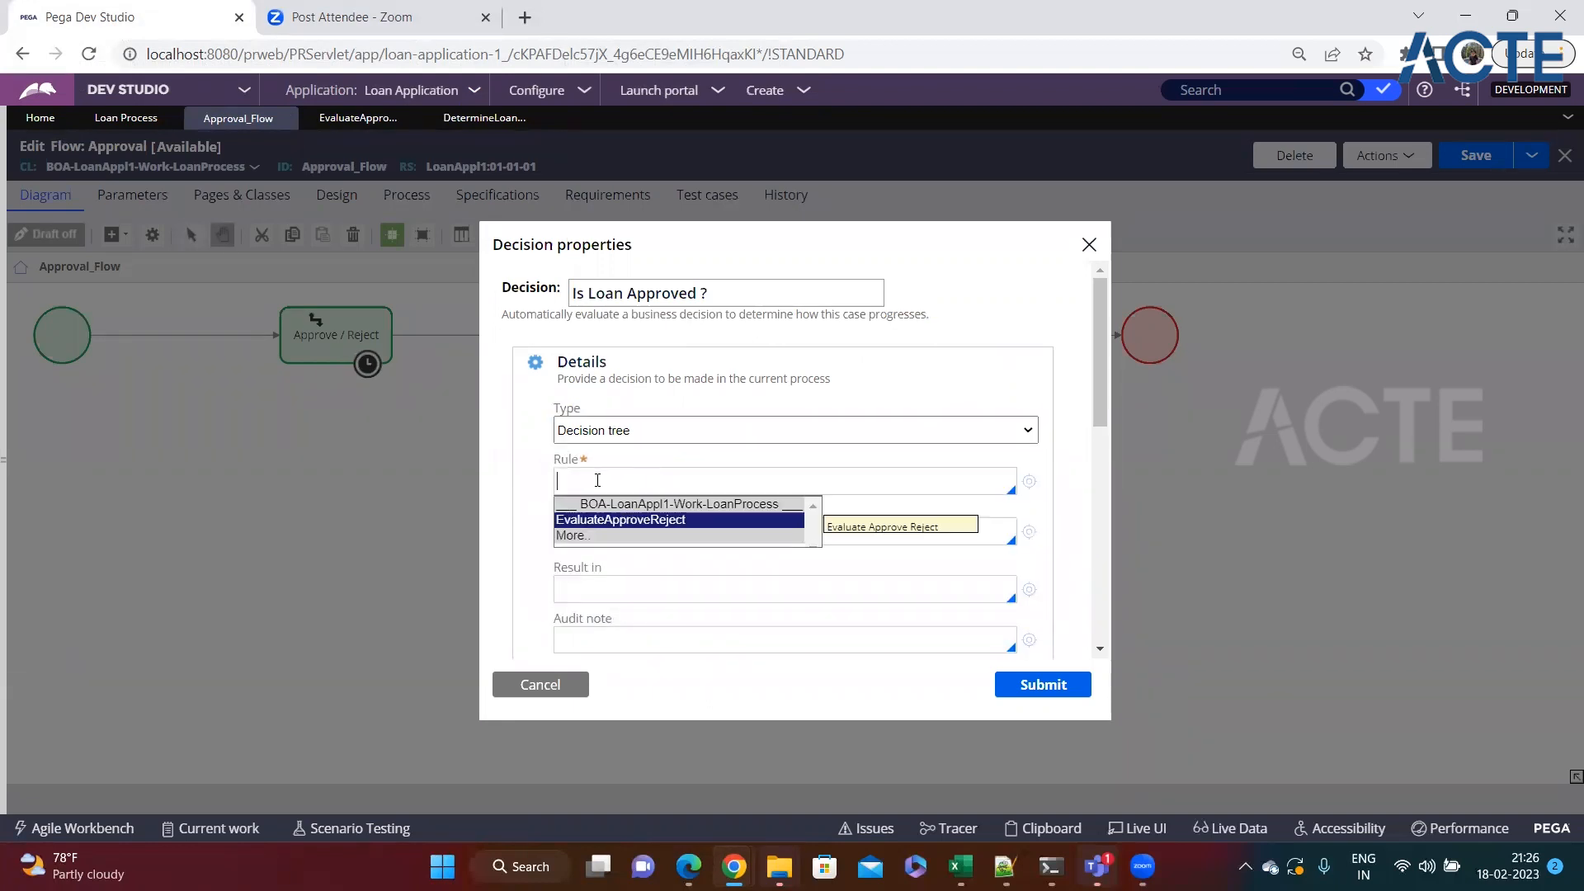
{"action": "key", "text": "Return"}
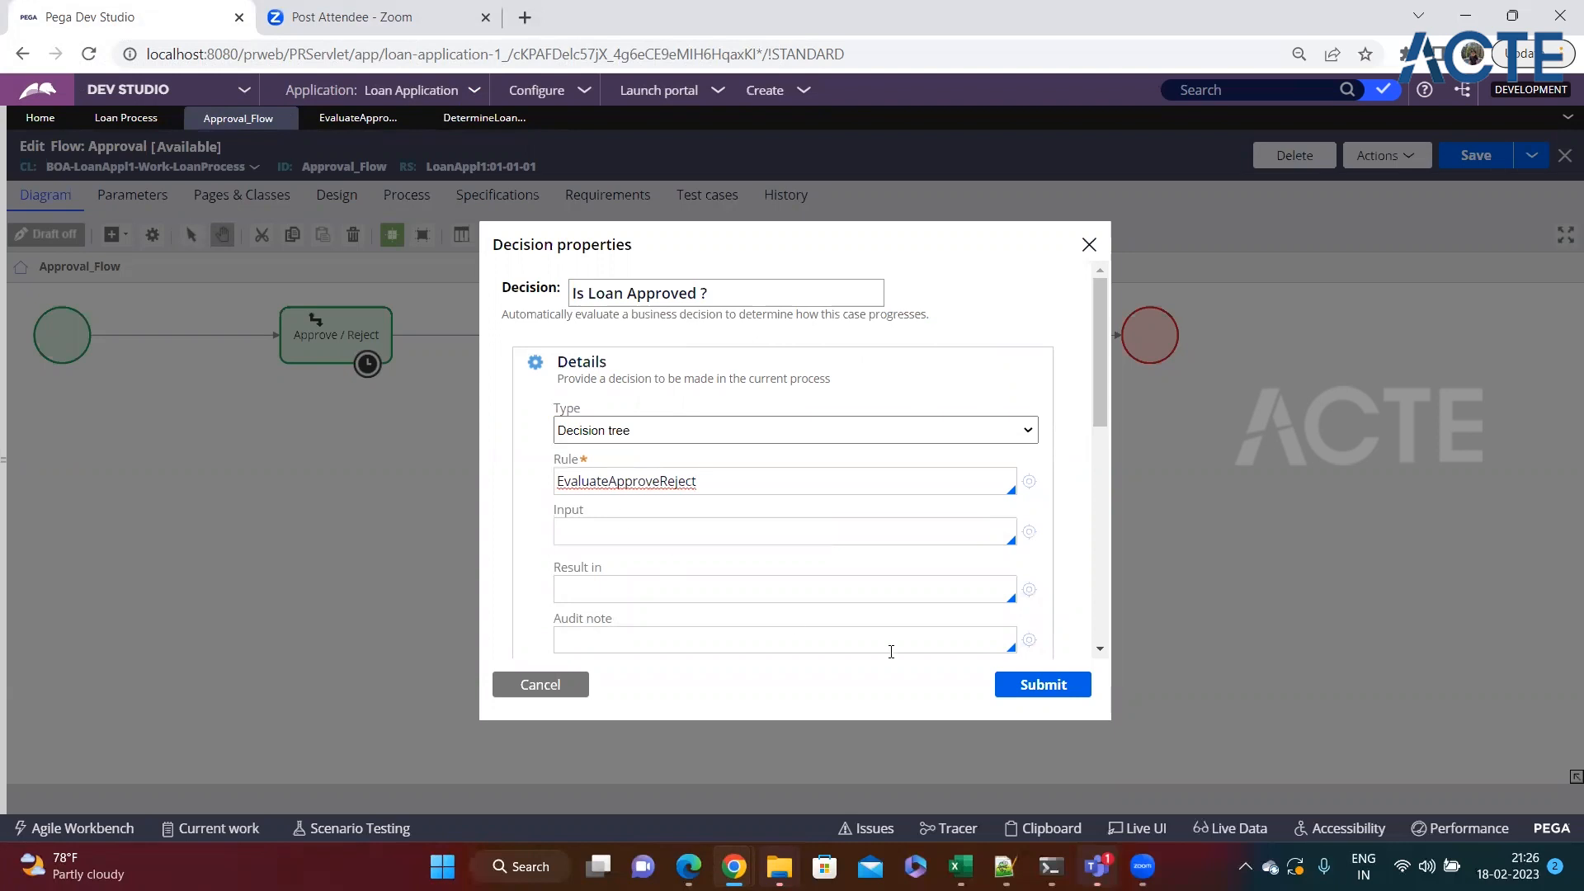
{"action": "left_click", "coordinate": [1038, 683]}
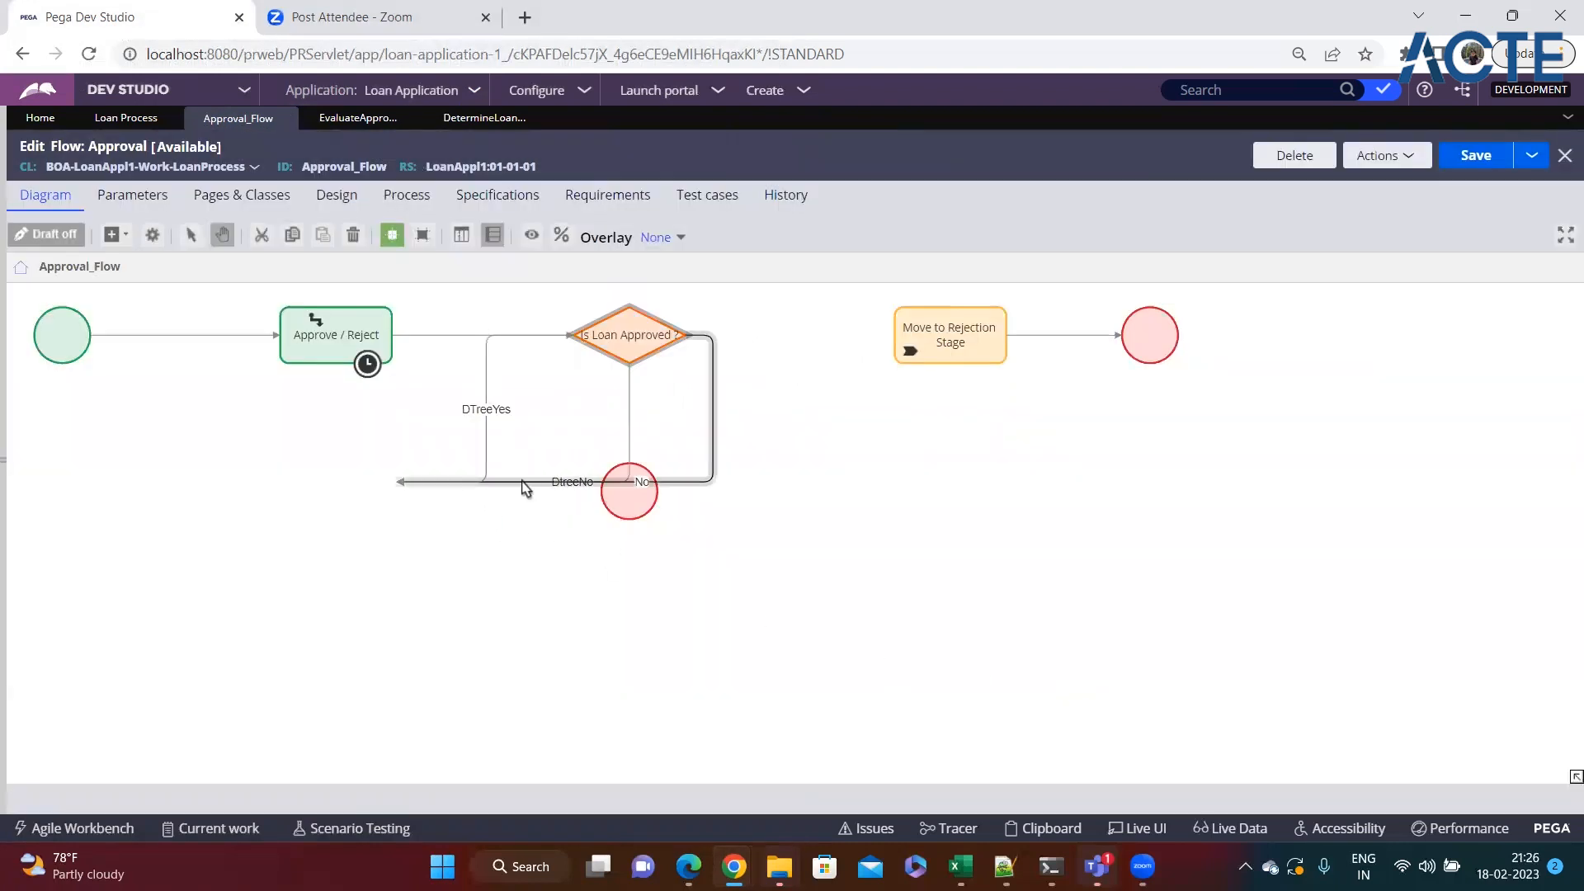
- Pull the loose ends of the overlapping No and DTreeYes connectors apart below the Is Loan Approved decision
{"action": "left_click_drag", "start_coordinate": [398, 482], "coordinate": [950, 490]}
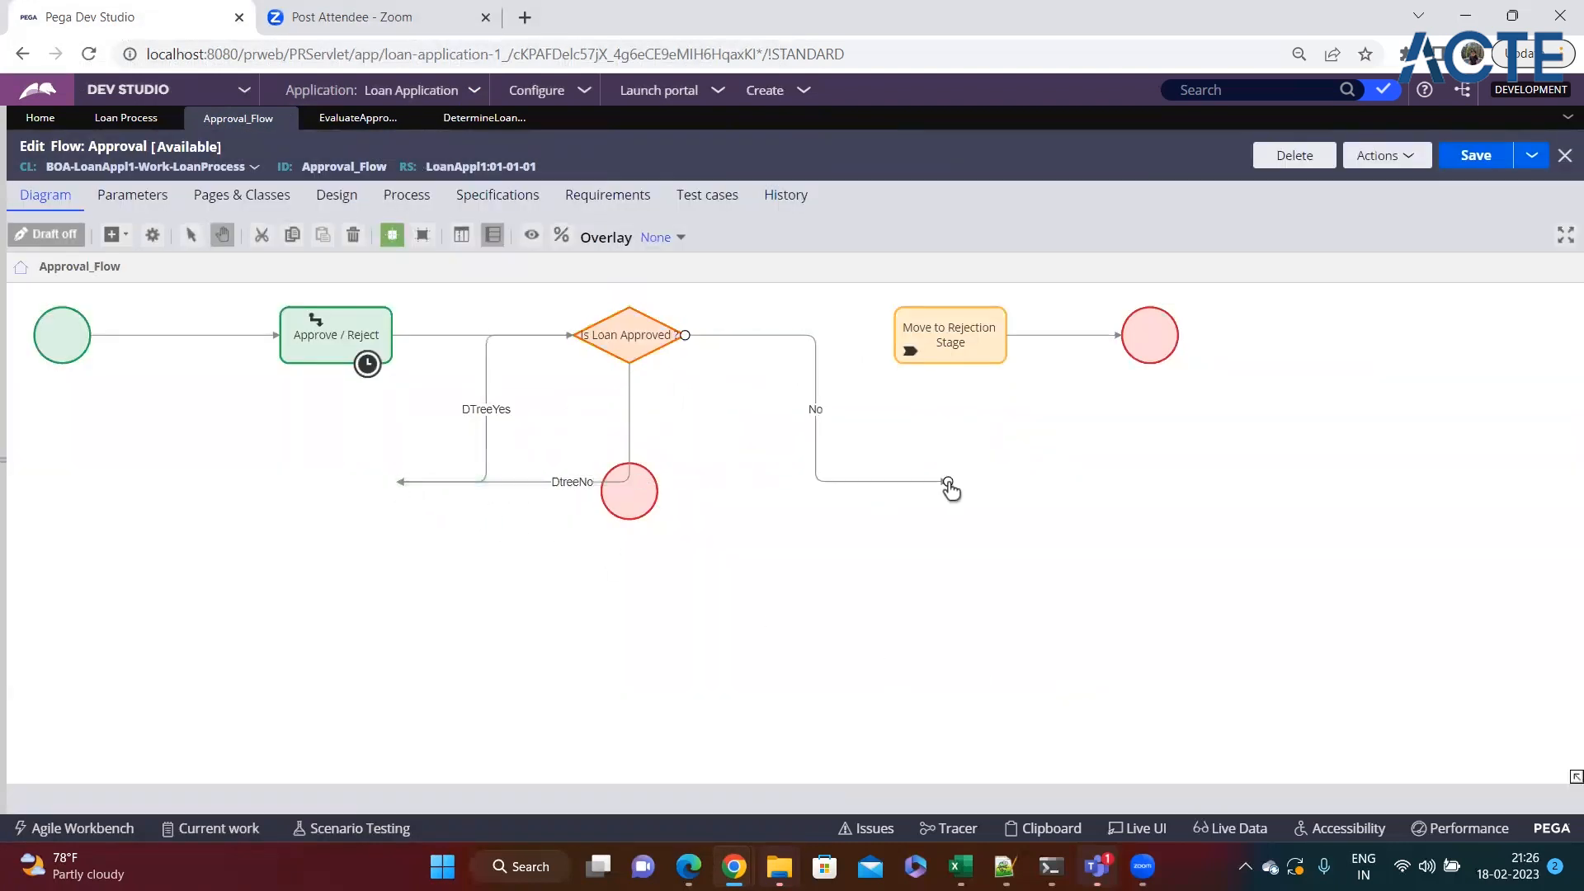
{"action": "left_click", "coordinate": [453, 482]}
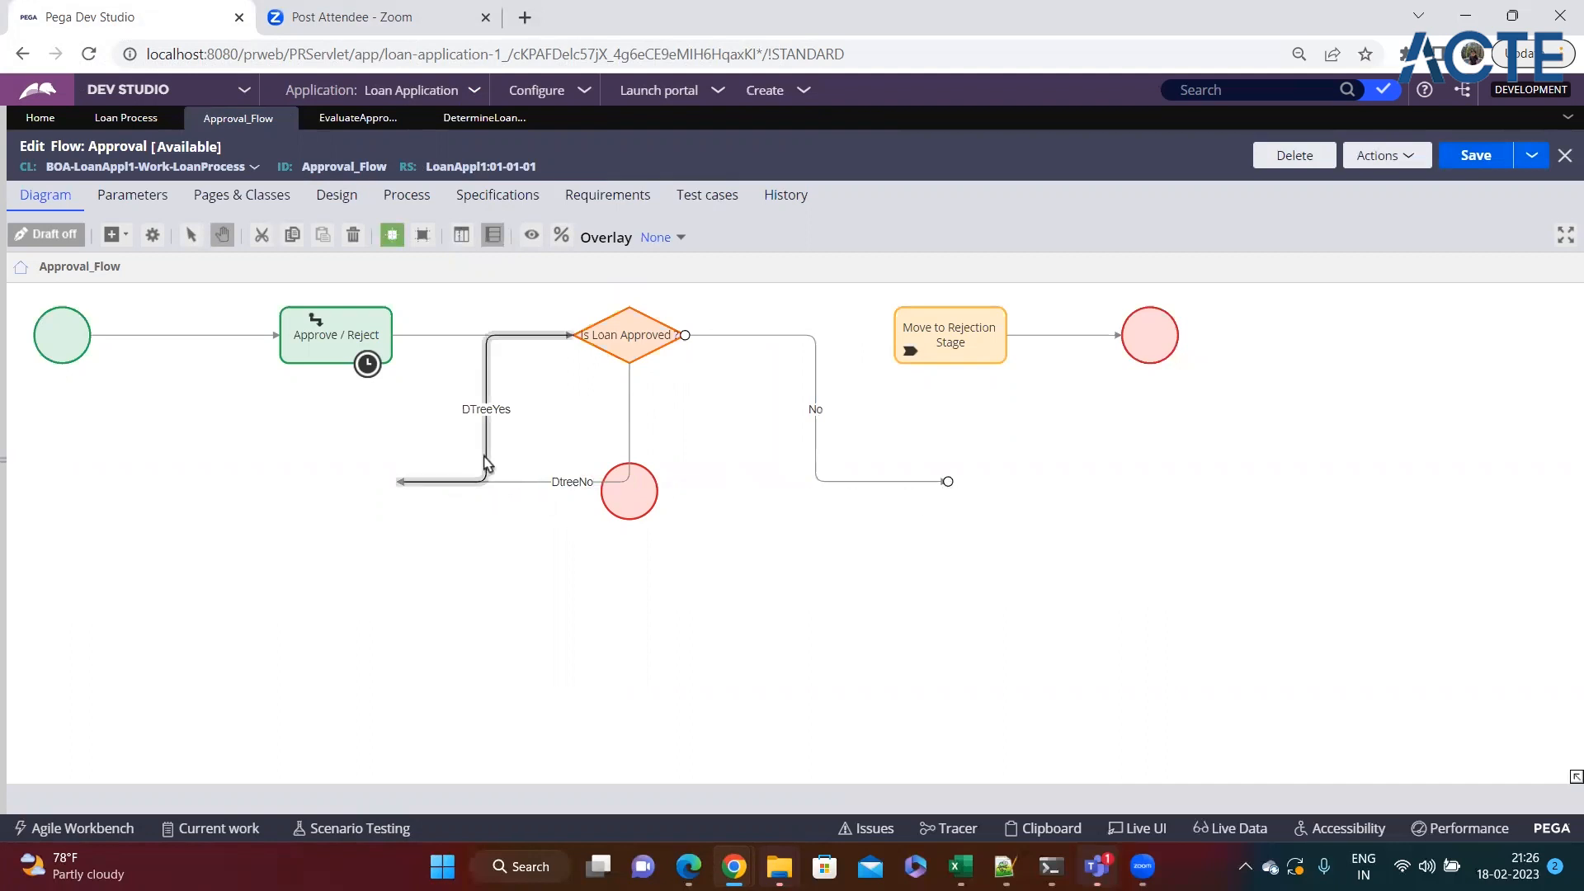
{"action": "left_click_drag", "start_coordinate": [396, 482], "coordinate": [479, 595]}
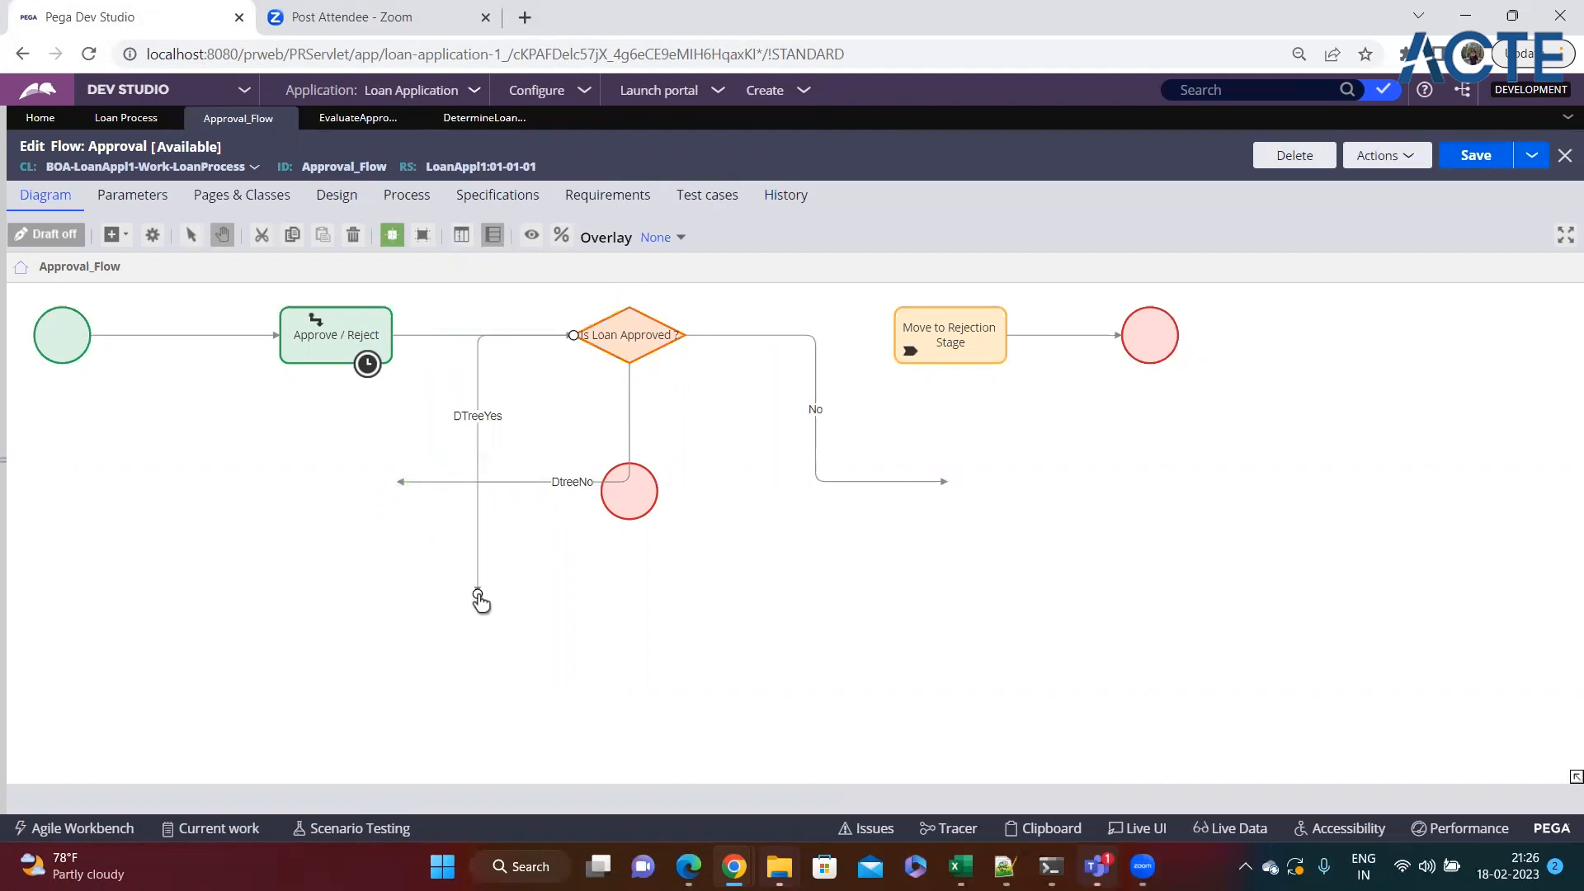
- Recheck the decision table and decision tree return values, and delete the loose No connector from Approval_Flow
{"action": "left_click", "coordinate": [486, 120]}
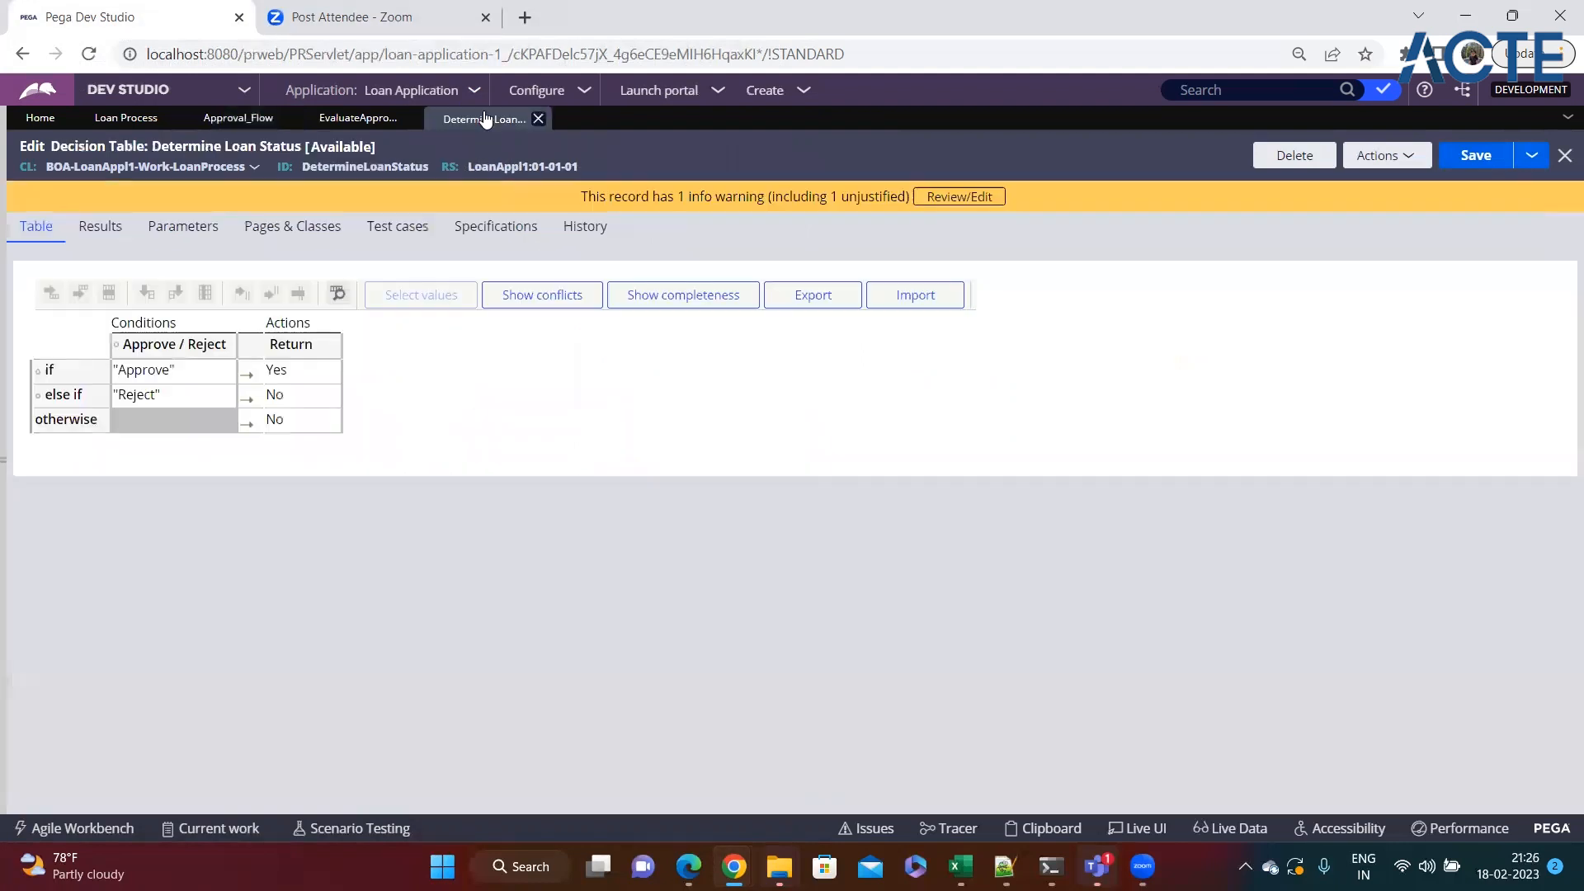
{"action": "left_click", "coordinate": [358, 119]}
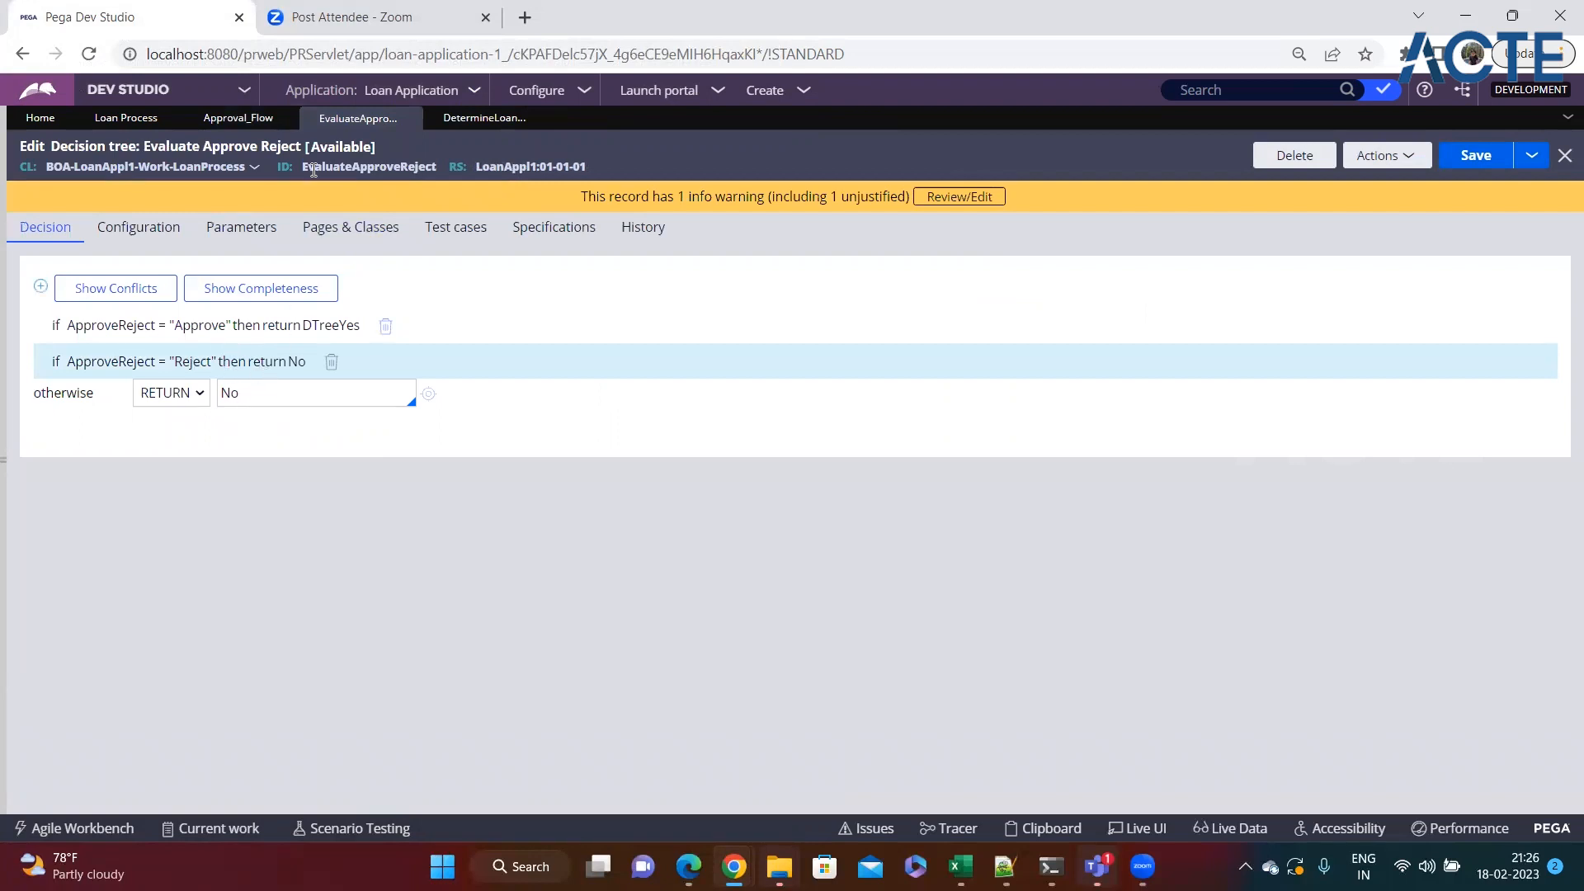
{"action": "left_click", "coordinate": [237, 118]}
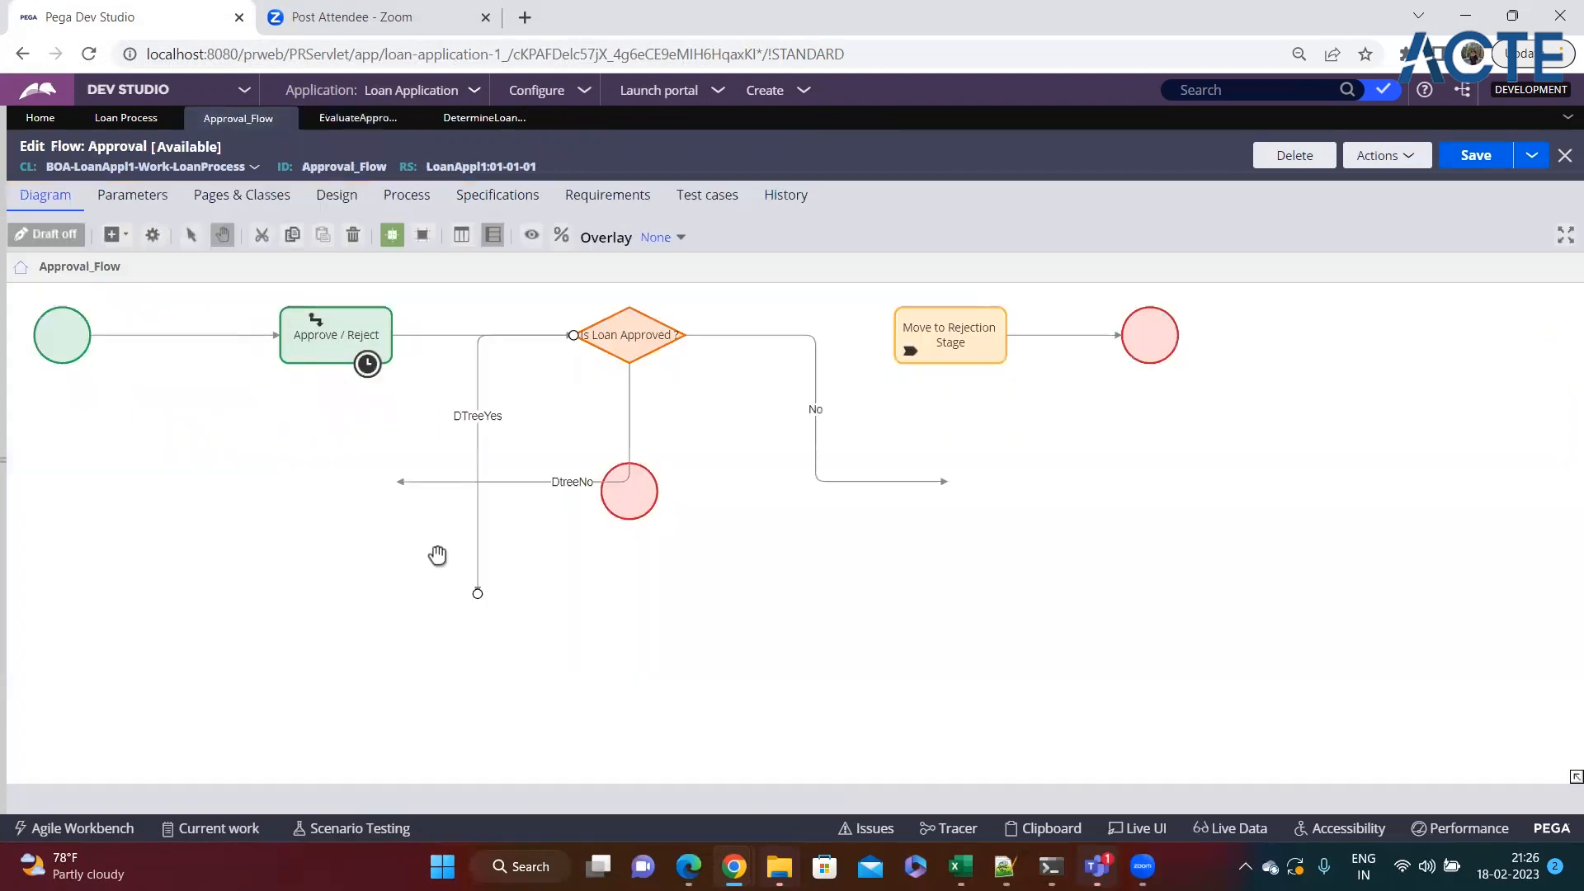
{"action": "right_click", "coordinate": [811, 417]}
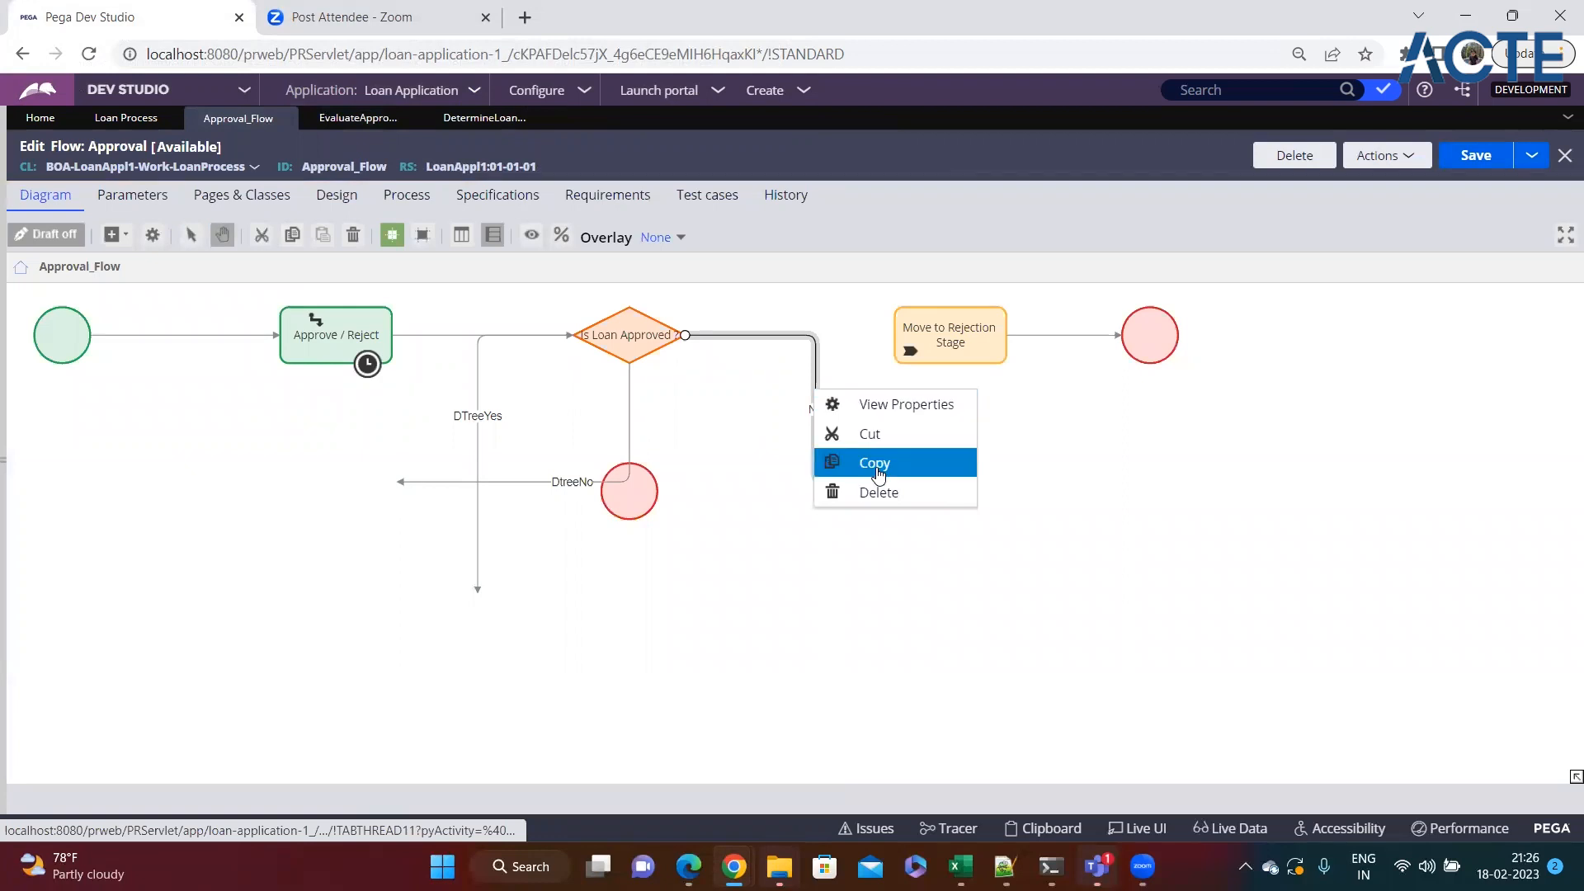
{"action": "left_click", "coordinate": [877, 494]}
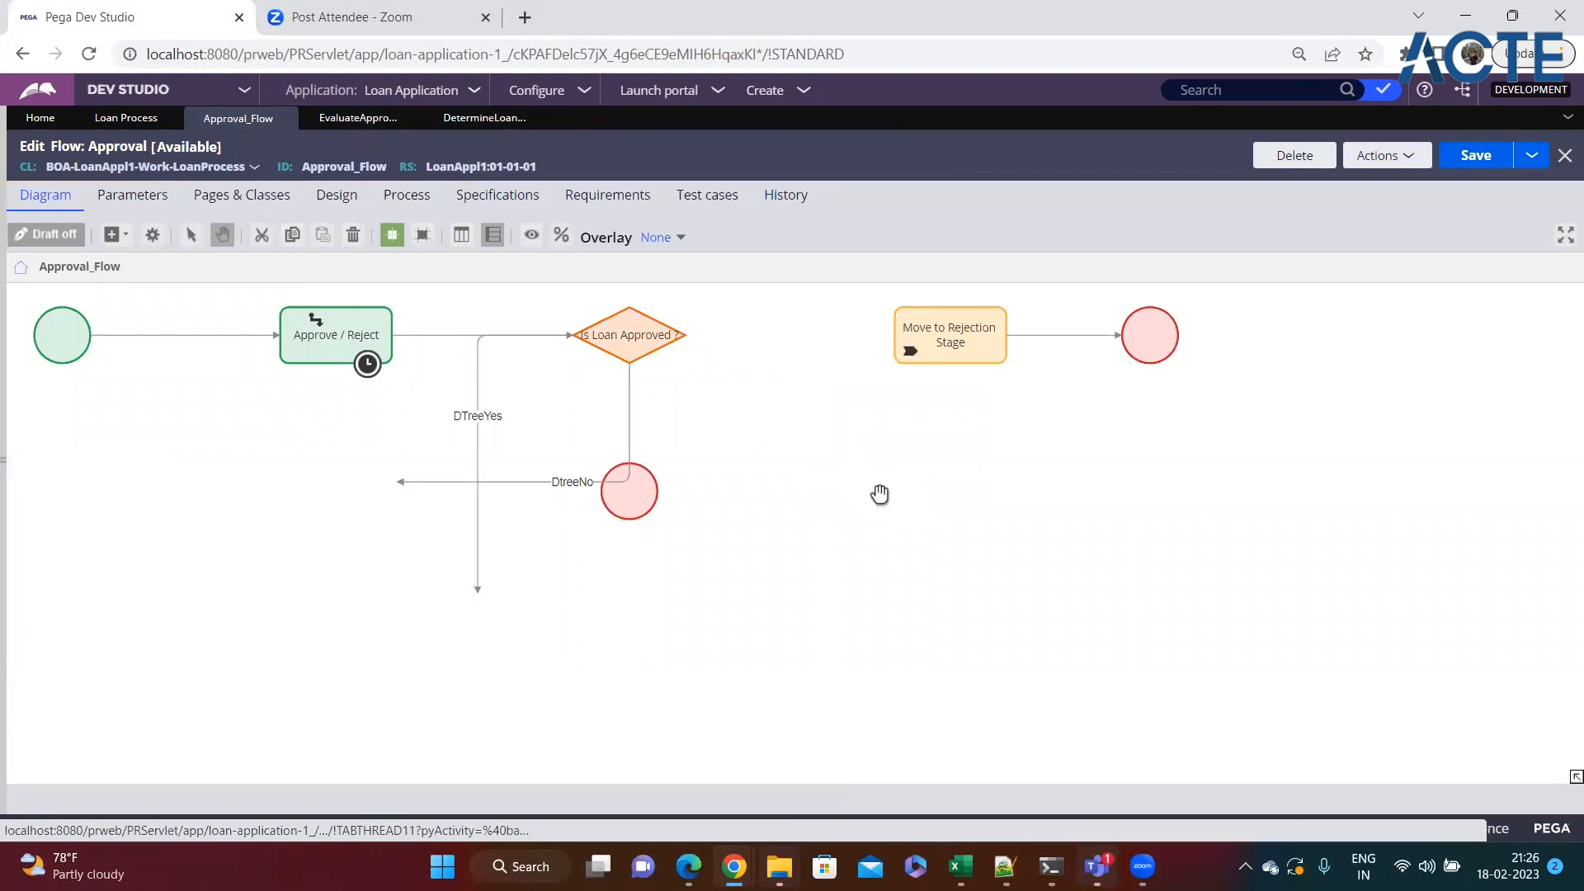
- Attach the DtreeNo connector to the end shape below the decision and run the DTreeYes connector to Move to Rejection Stage
{"action": "left_click", "coordinate": [490, 494]}
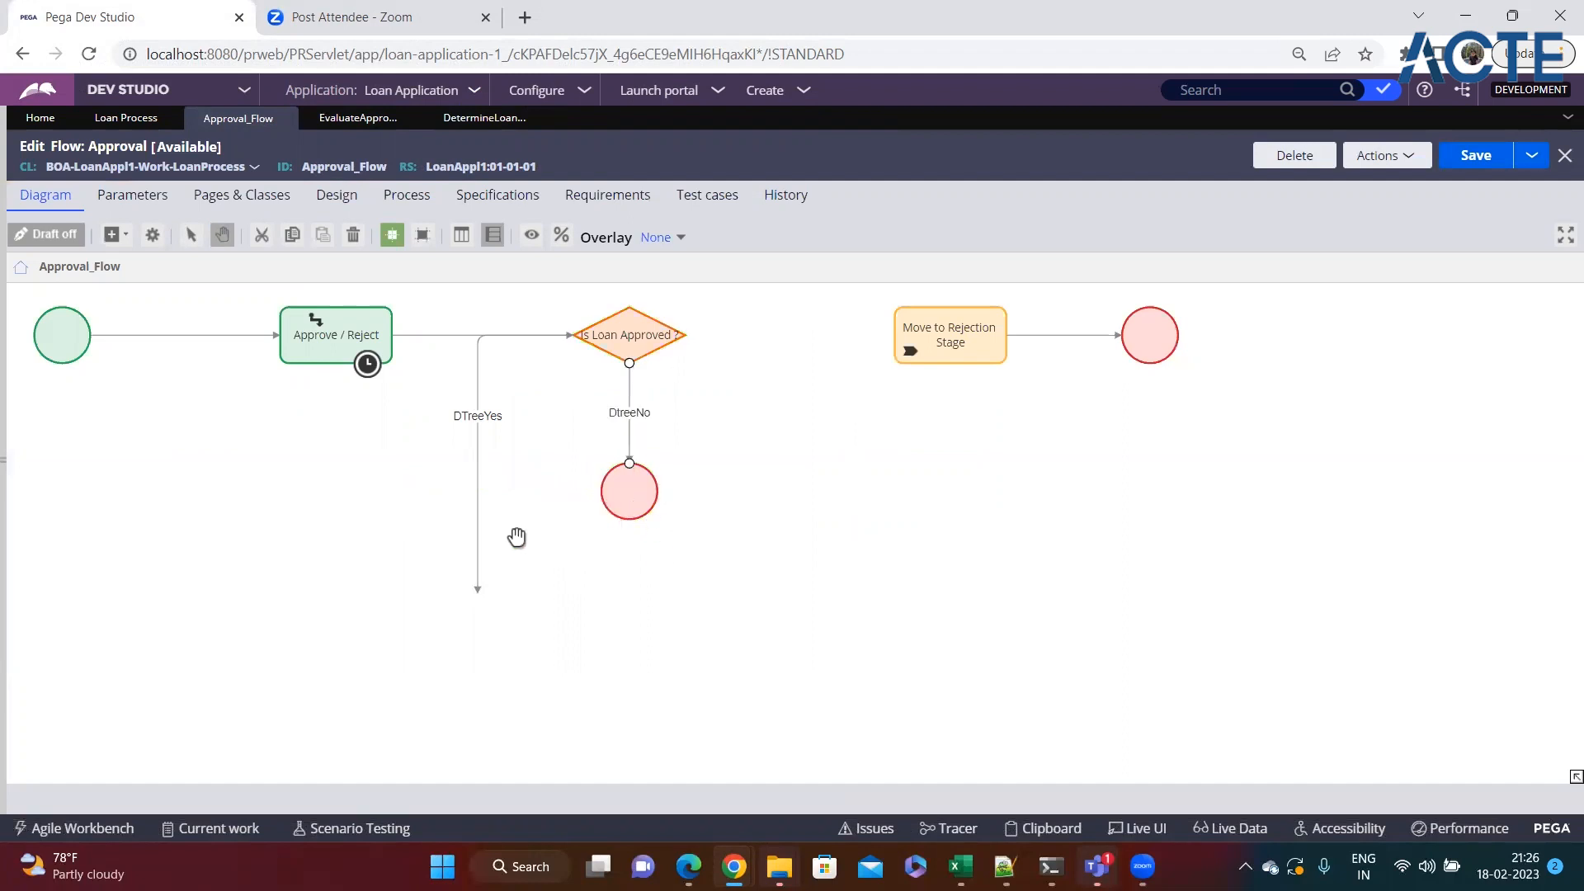
{"action": "left_click", "coordinate": [486, 494]}
{"action": "left_click_drag", "start_coordinate": [480, 589], "coordinate": [917, 355]}
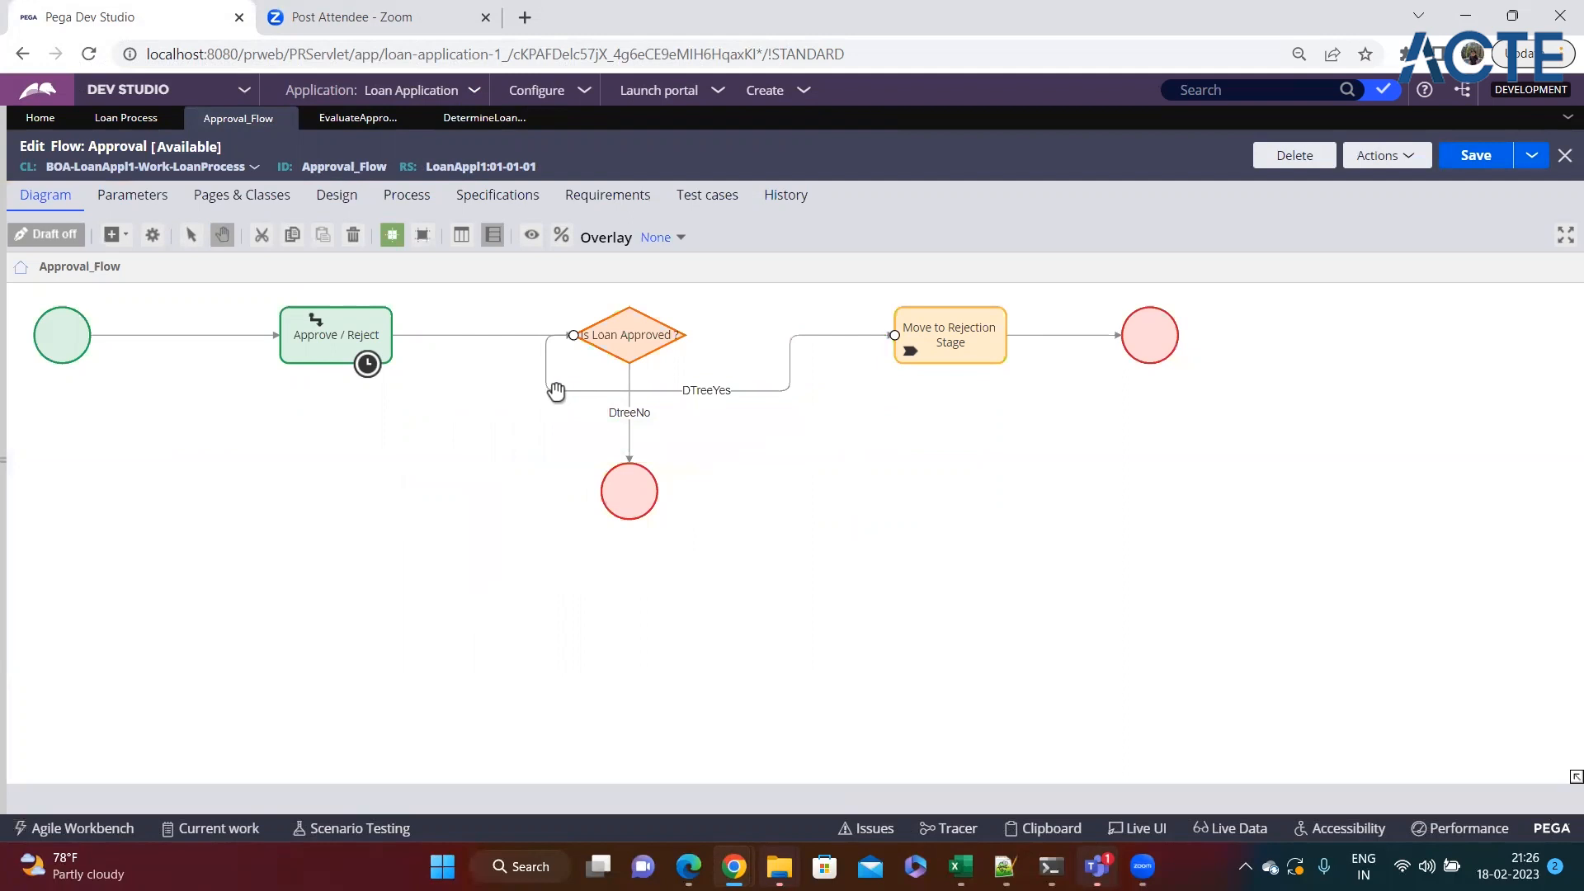
{"action": "left_click_drag", "start_coordinate": [576, 342], "coordinate": [685, 338]}
{"action": "left_click", "coordinate": [734, 410]}
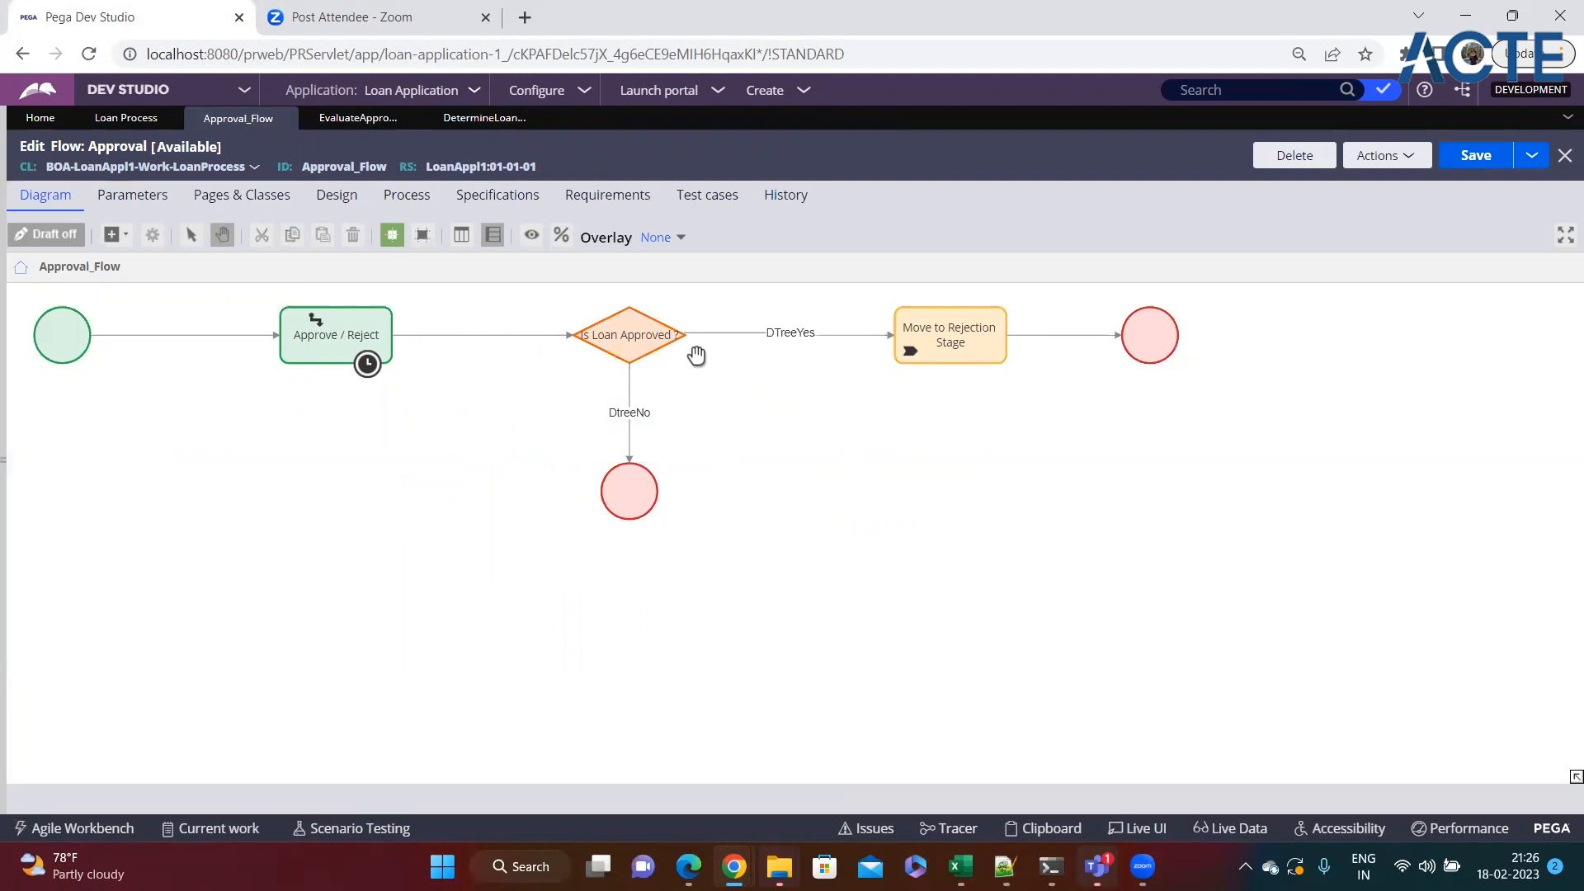
- Detach both ends of the DtreeNo connector from the decision and the end shape, leaving it loose below Move to Rejection Stage
{"action": "left_click", "coordinate": [761, 343]}
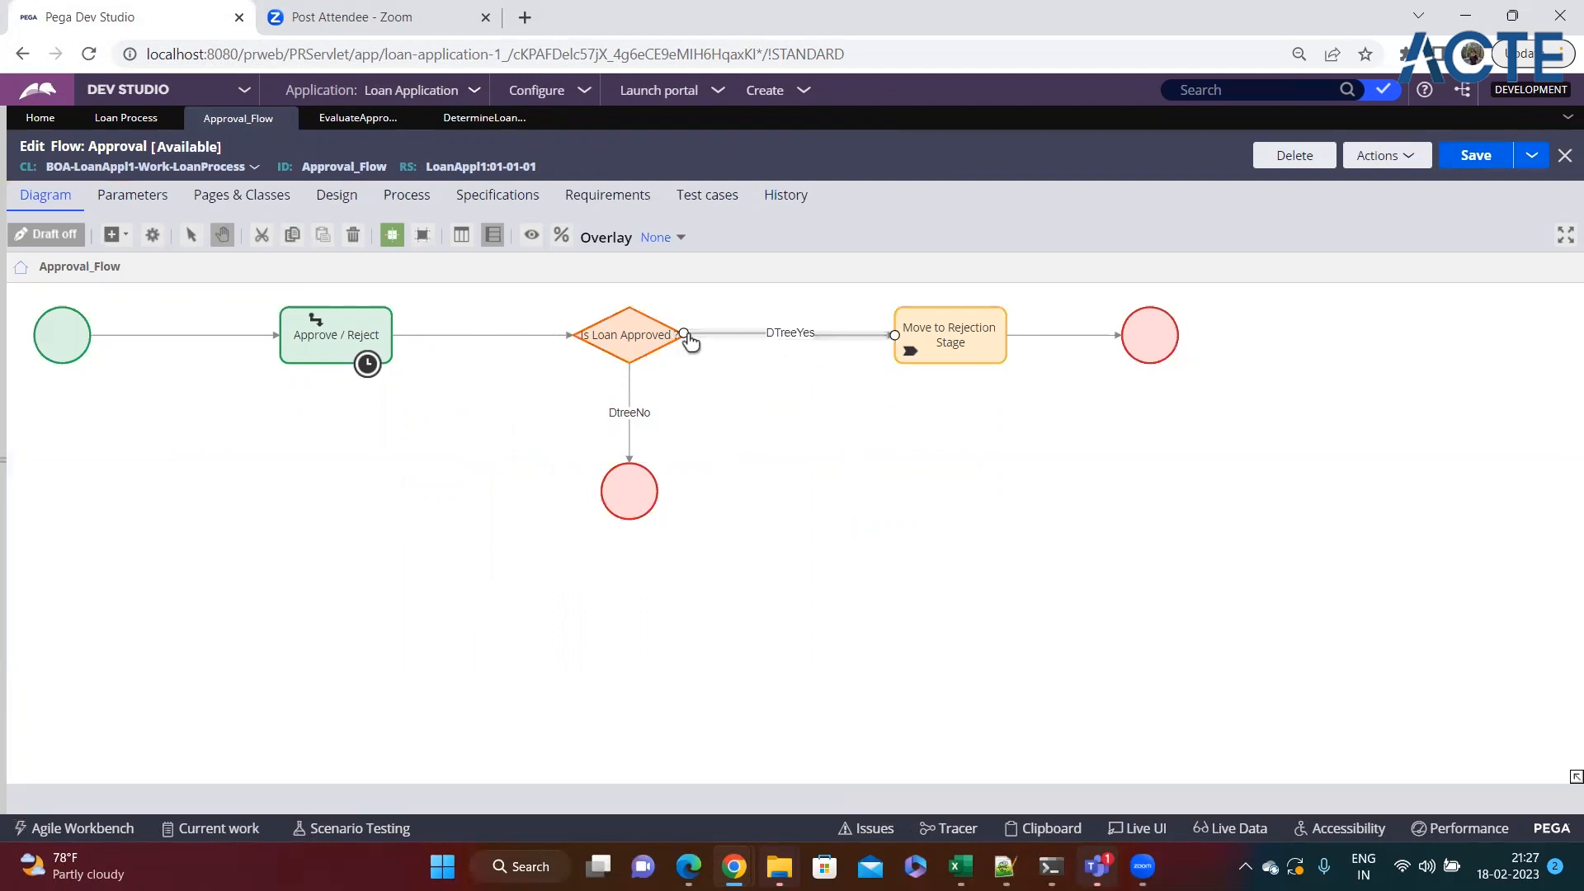
{"action": "left_click", "coordinate": [925, 354]}
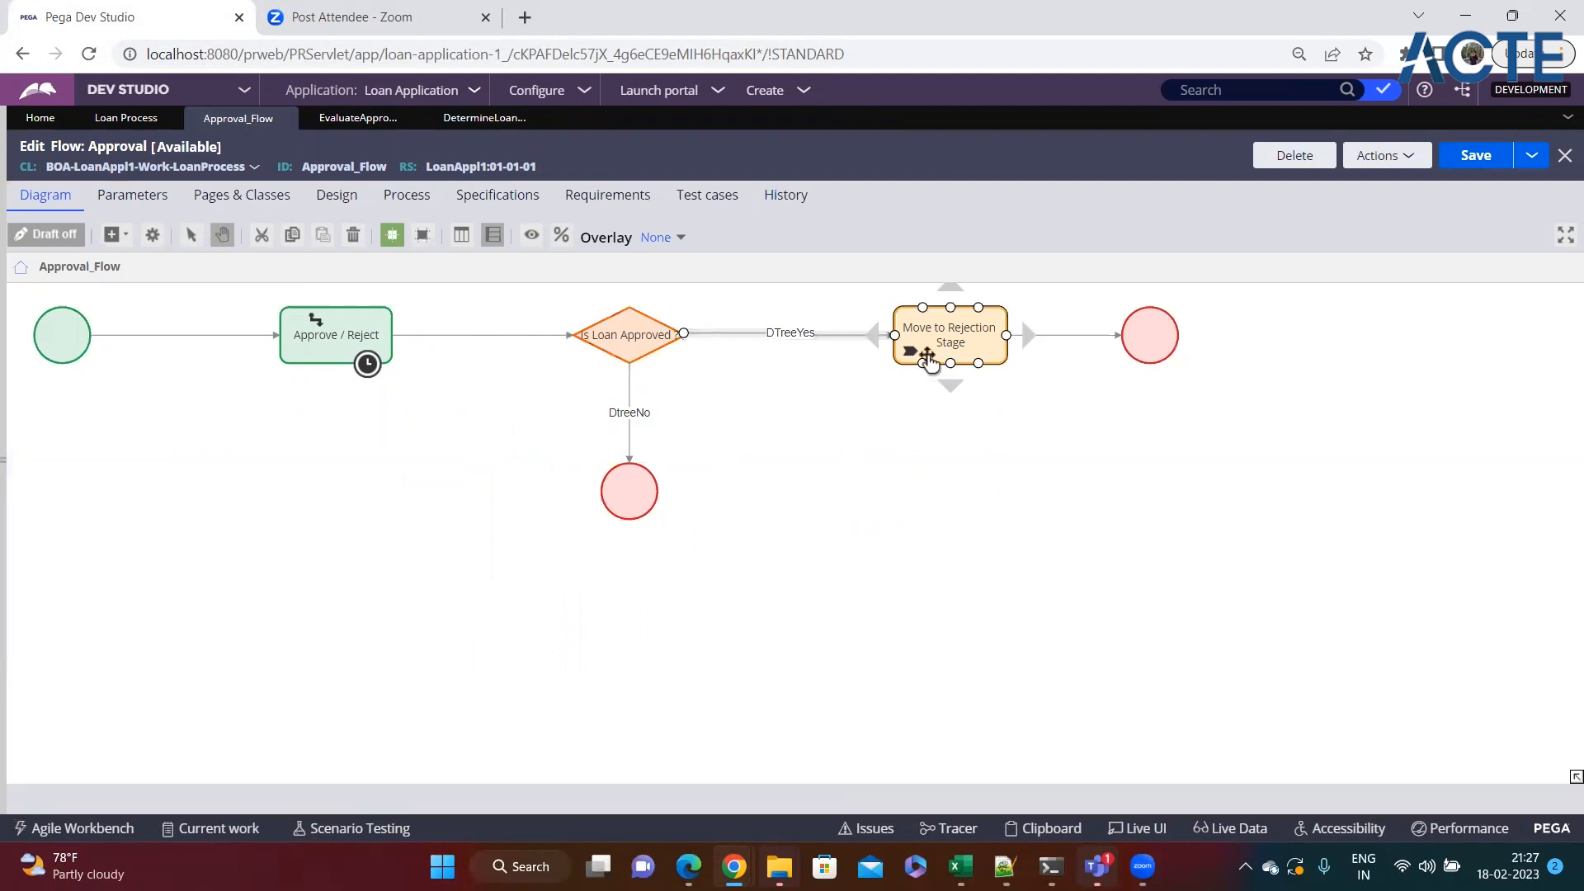
{"action": "left_click", "coordinate": [631, 384]}
{"action": "left_click_drag", "start_coordinate": [630, 364], "coordinate": [830, 413]}
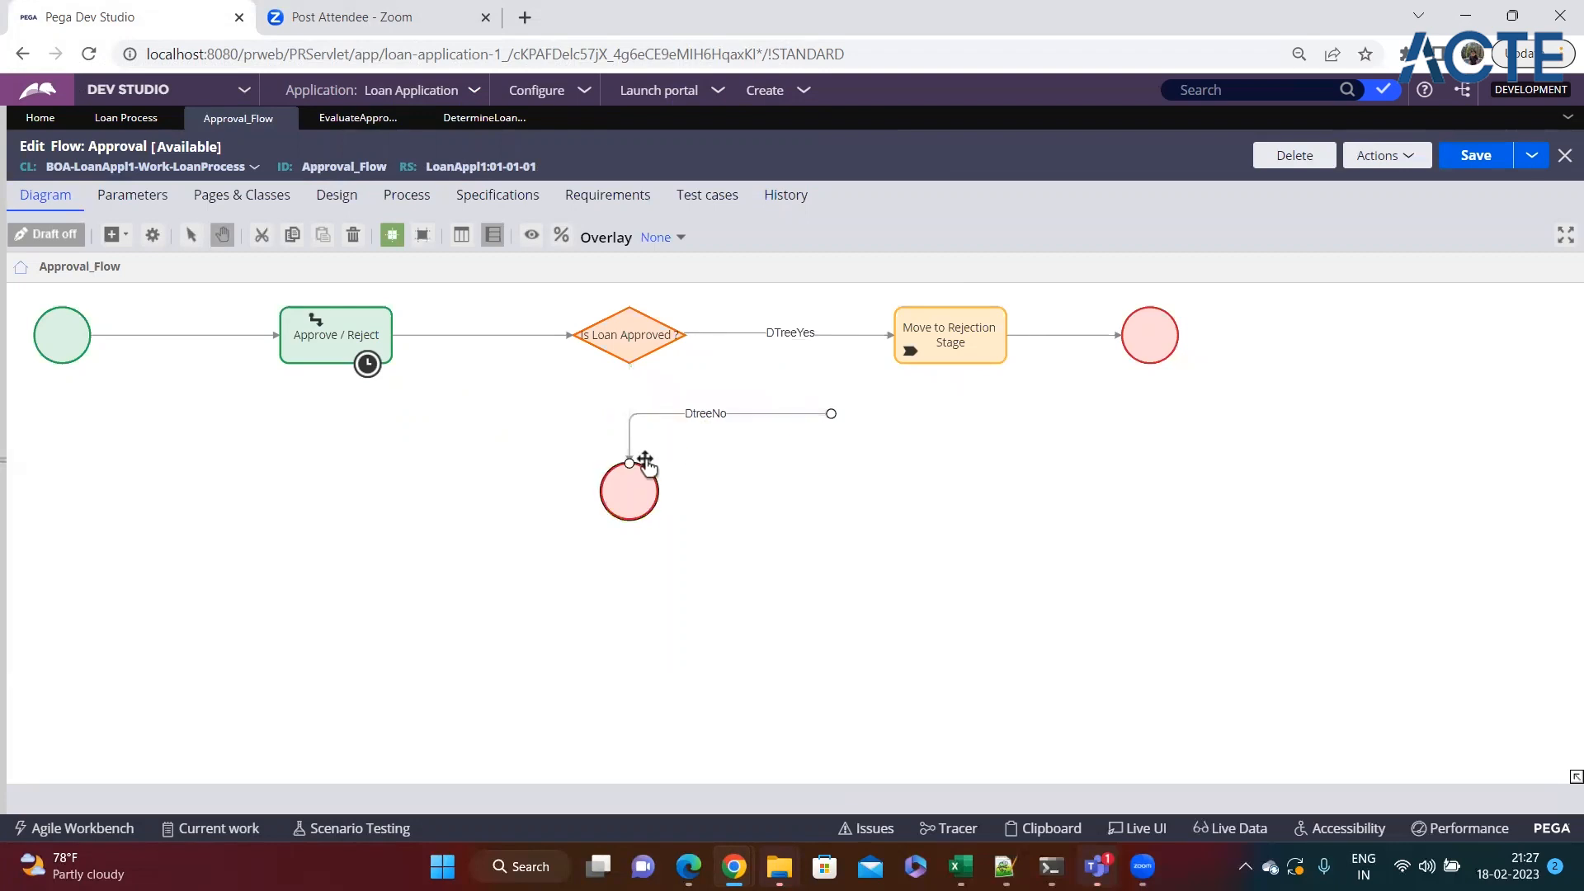
{"action": "left_click_drag", "start_coordinate": [631, 456], "coordinate": [979, 473]}
{"action": "left_click", "coordinate": [673, 338]}
{"action": "left_click_drag", "start_coordinate": [683, 338], "coordinate": [630, 363]}
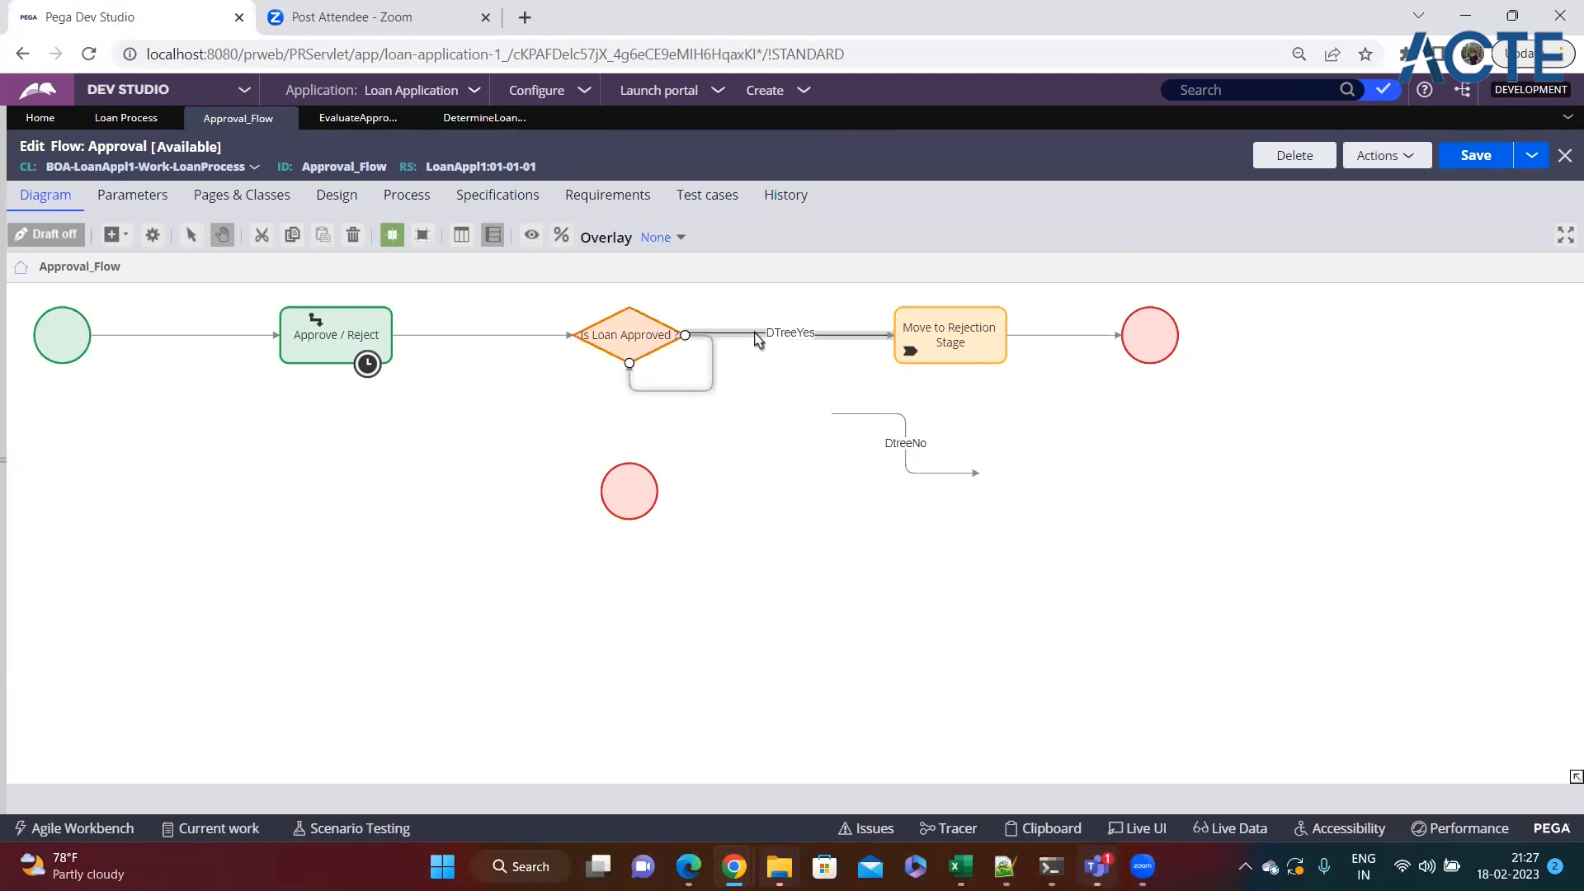
{"action": "right_click", "coordinate": [704, 388]}
{"action": "mouse_move", "coordinate": [756, 419]}
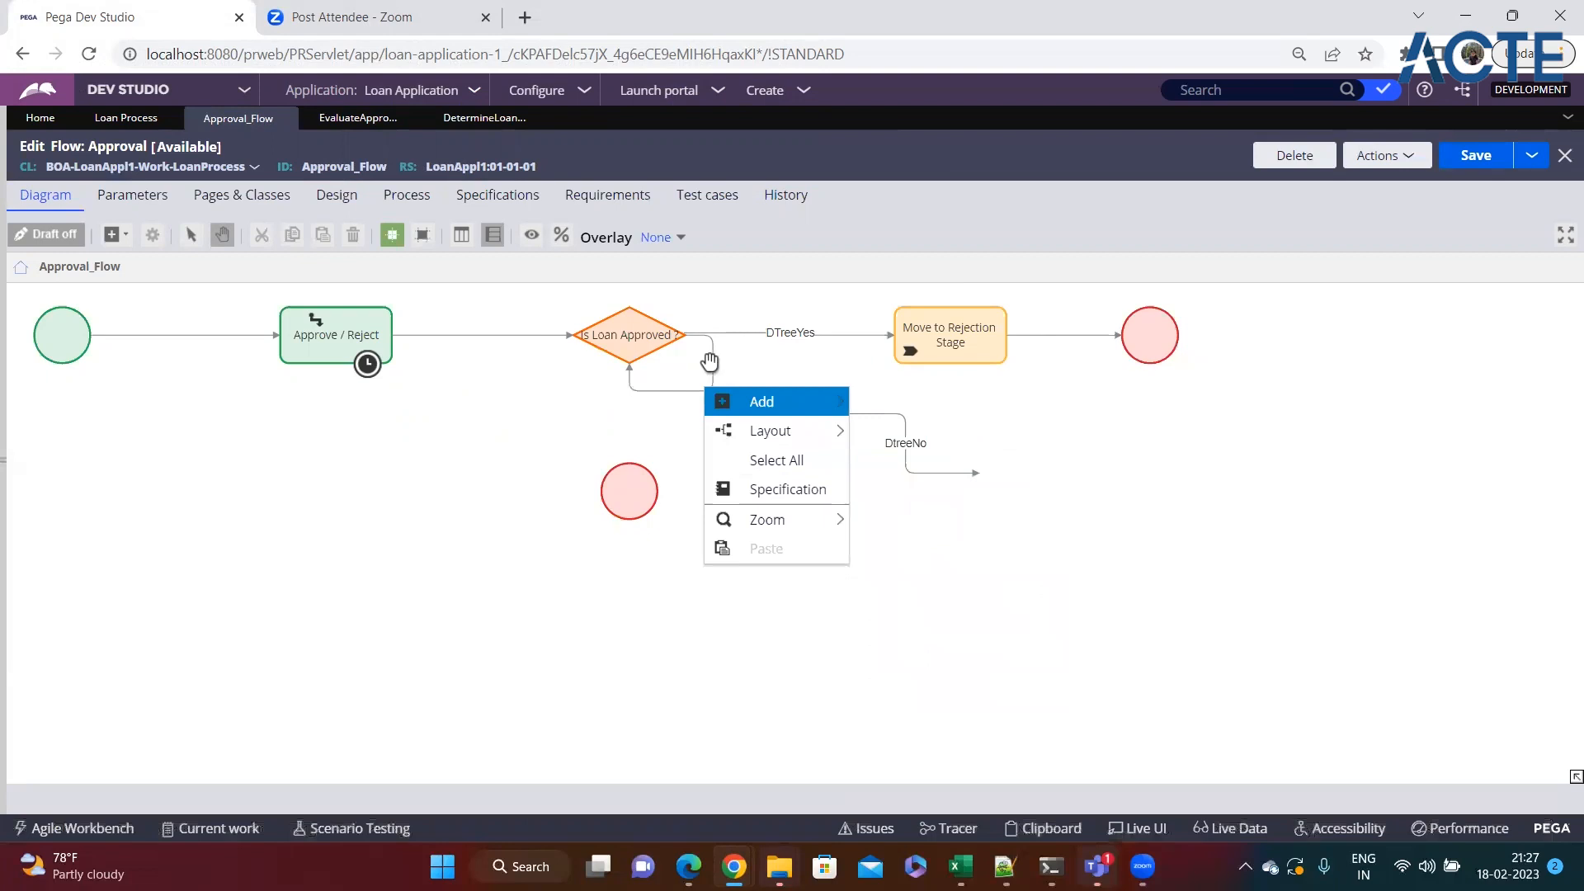
{"action": "right_click", "coordinate": [715, 357]}
{"action": "left_click", "coordinate": [770, 456]}
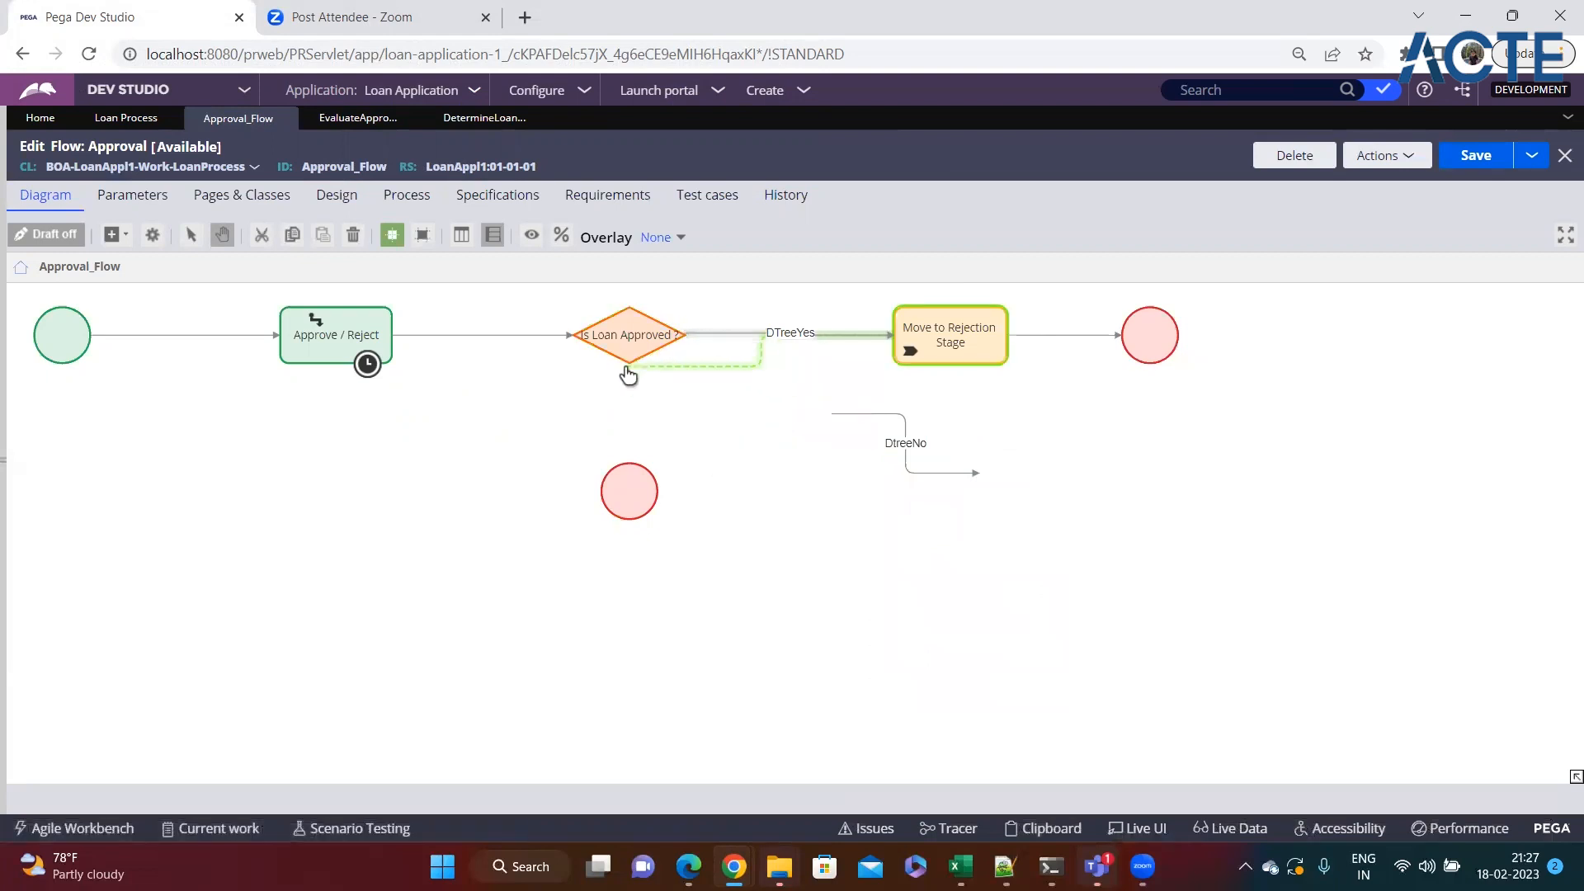
- Route the DTreeYes connector from the decision to the end shape below it, and the DtreeNo connector to Move to Rejection Stage
{"action": "left_click_drag", "start_coordinate": [629, 367], "coordinate": [640, 467]}
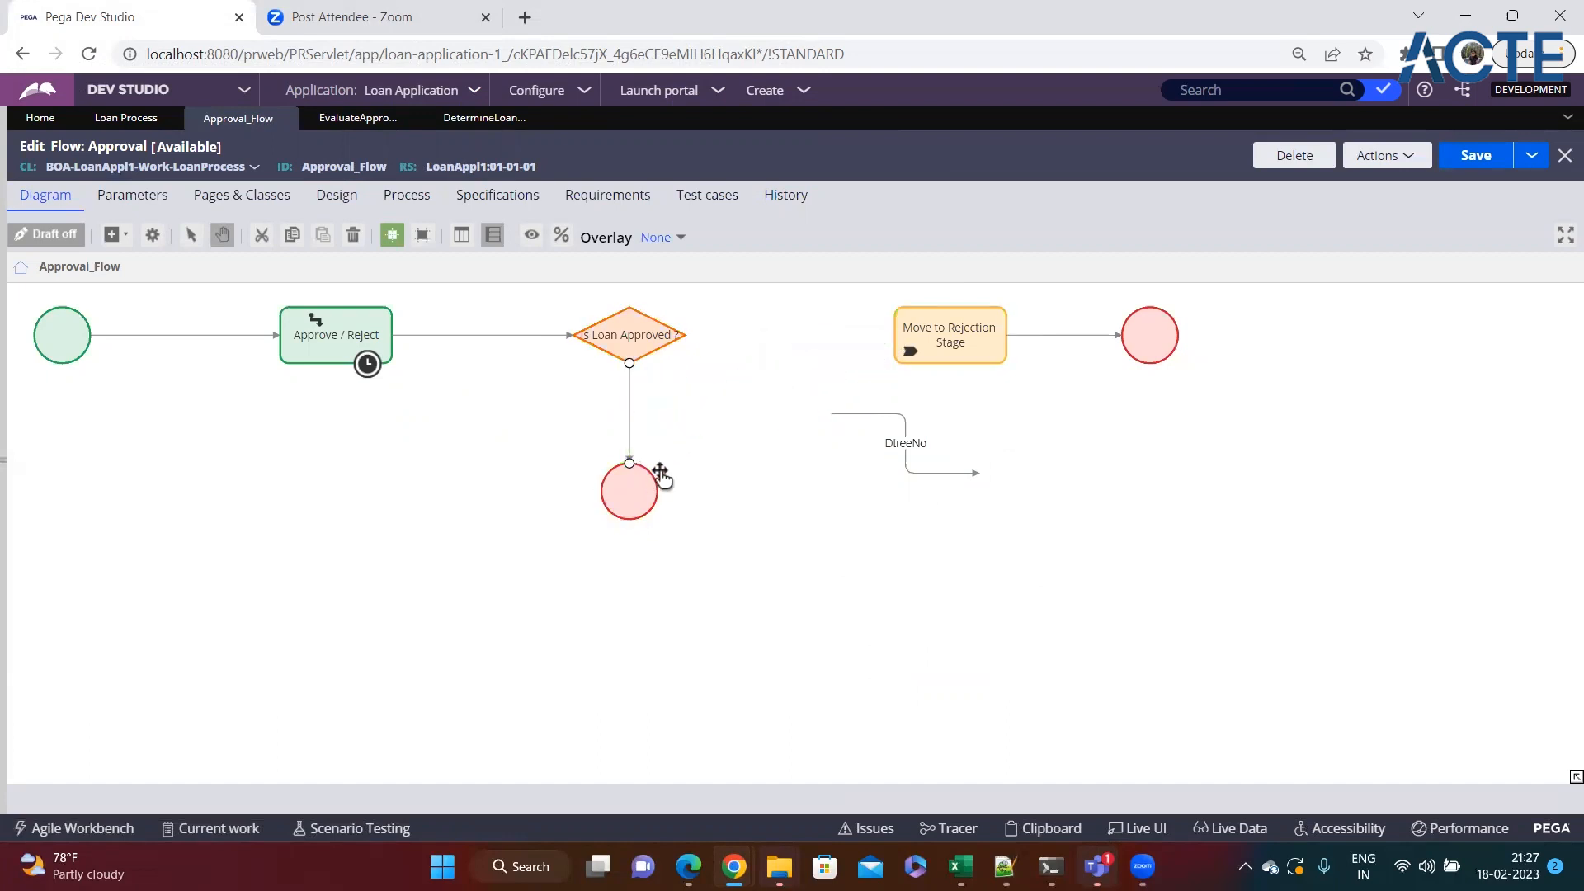
{"action": "left_click", "coordinate": [838, 415]}
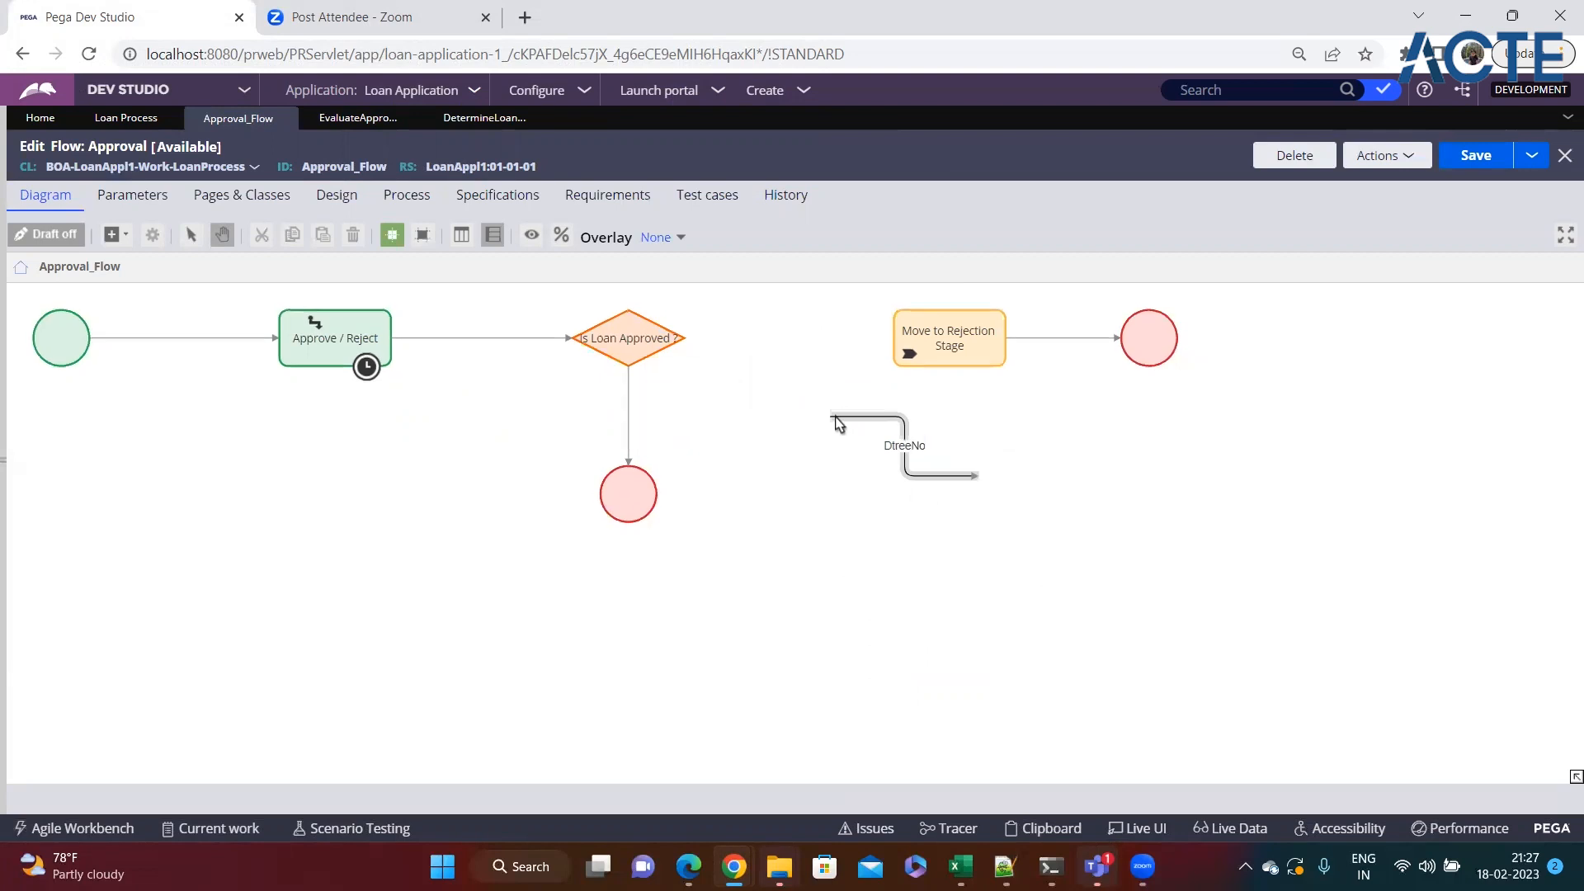
{"action": "mouse_move", "coordinate": [746, 350]}
{"action": "left_mouse_down"}
{"action": "mouse_move", "coordinate": [929, 467]}
{"action": "mouse_move", "coordinate": [795, 407]}
{"action": "mouse_move", "coordinate": [852, 438]}
{"action": "mouse_move", "coordinate": [841, 410]}
{"action": "mouse_move", "coordinate": [731, 376]}
{"action": "left_mouse_up"}
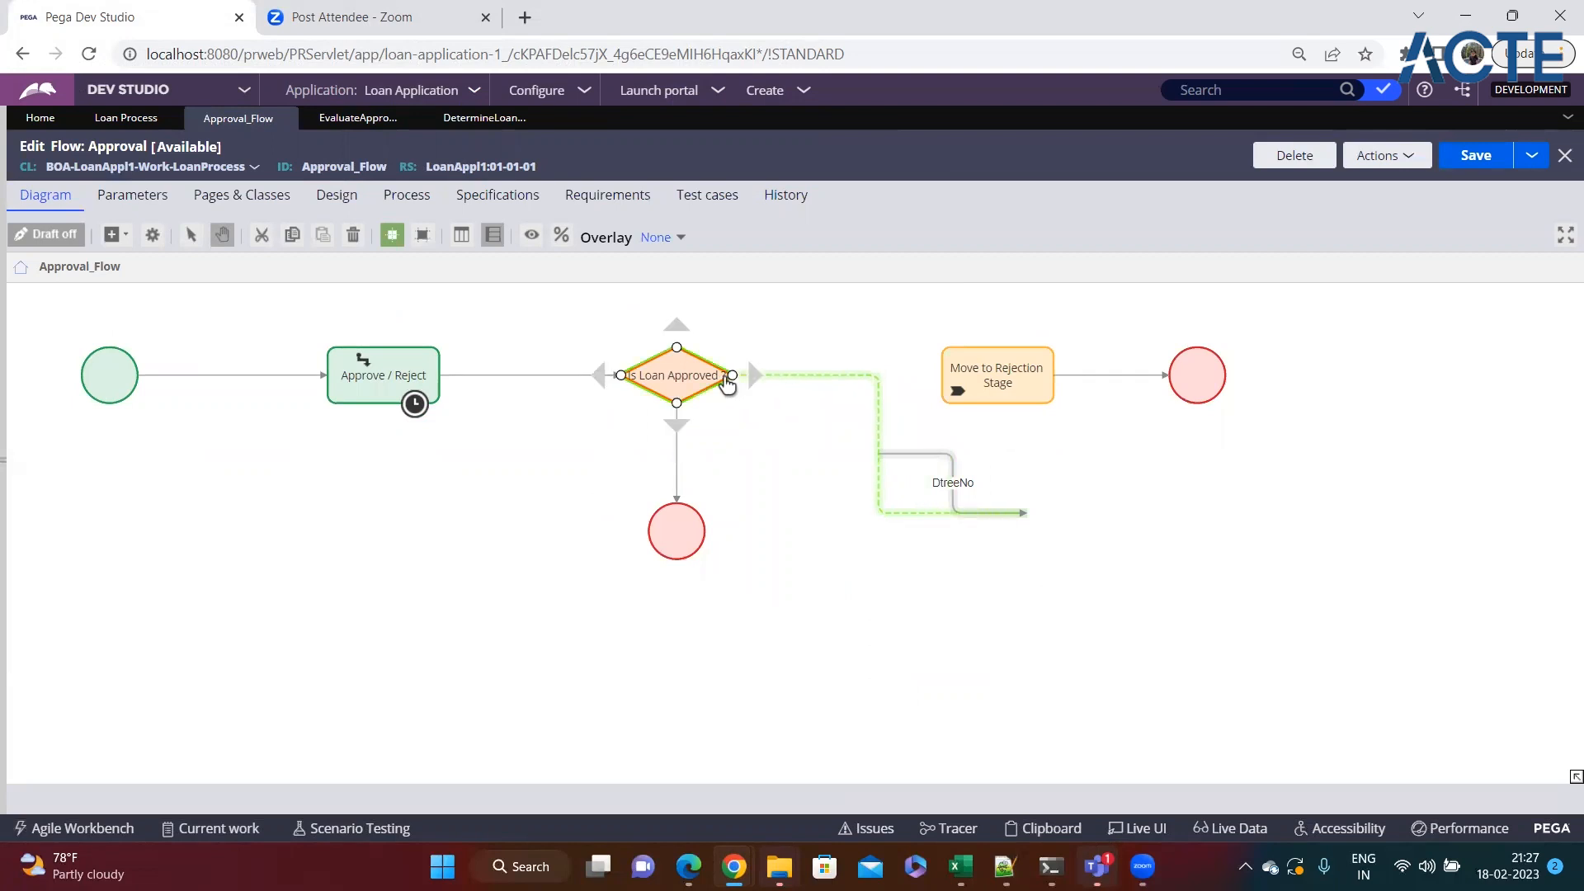
{"action": "left_click_drag", "start_coordinate": [1027, 512], "coordinate": [976, 382]}
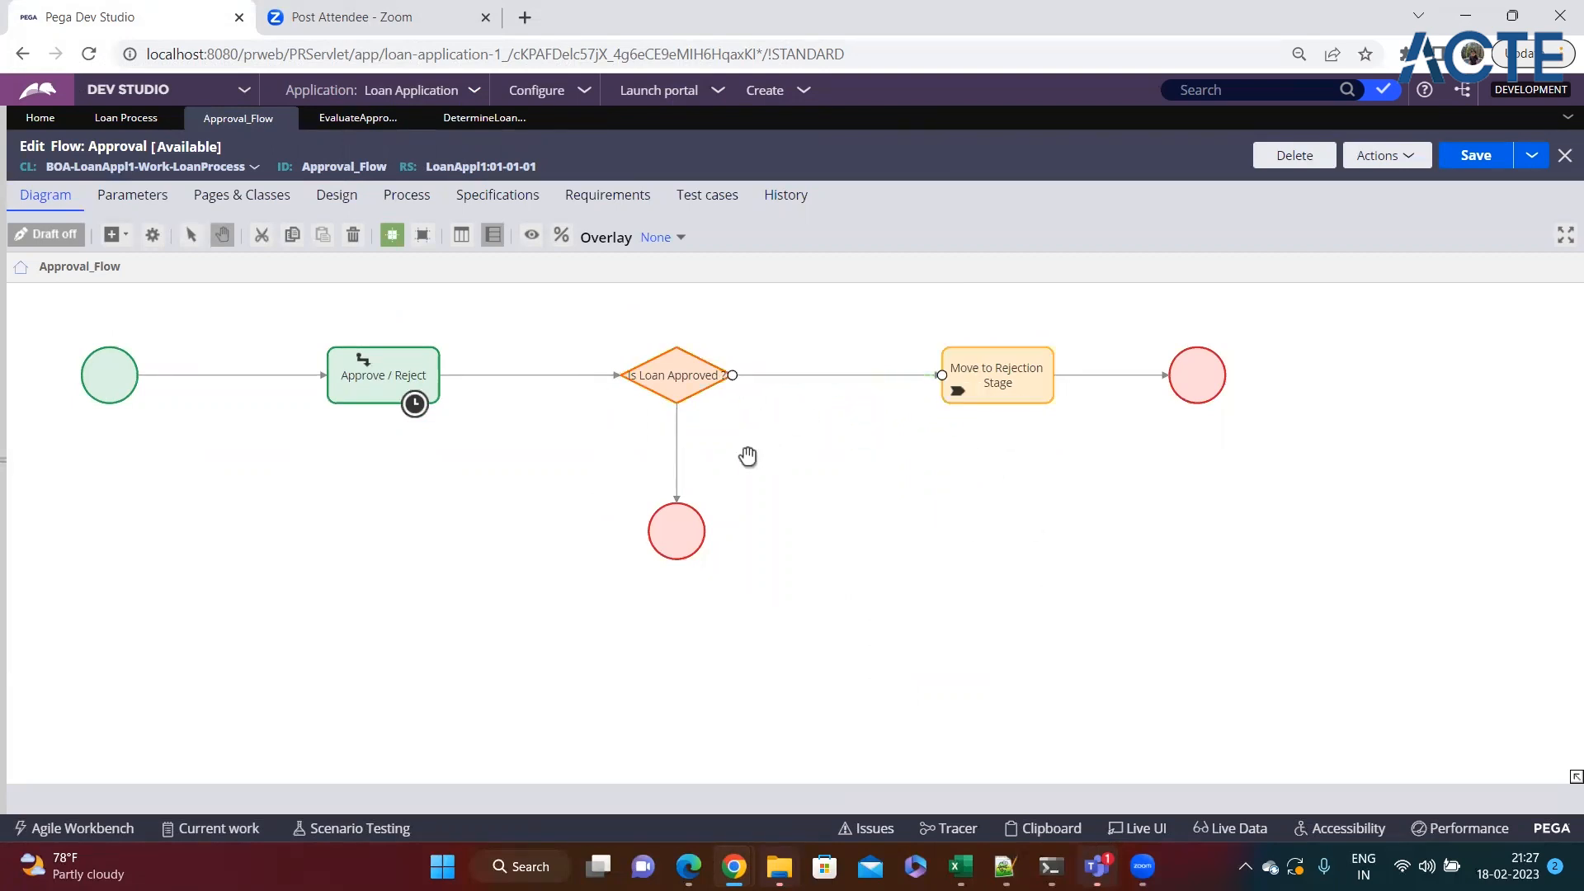
- Delete both outgoing connectors of the Is Loan Approved decision and resubmit its EvaluateApproveReject decision tree settings to regenerate them
{"action": "double_click", "coordinate": [676, 452]}
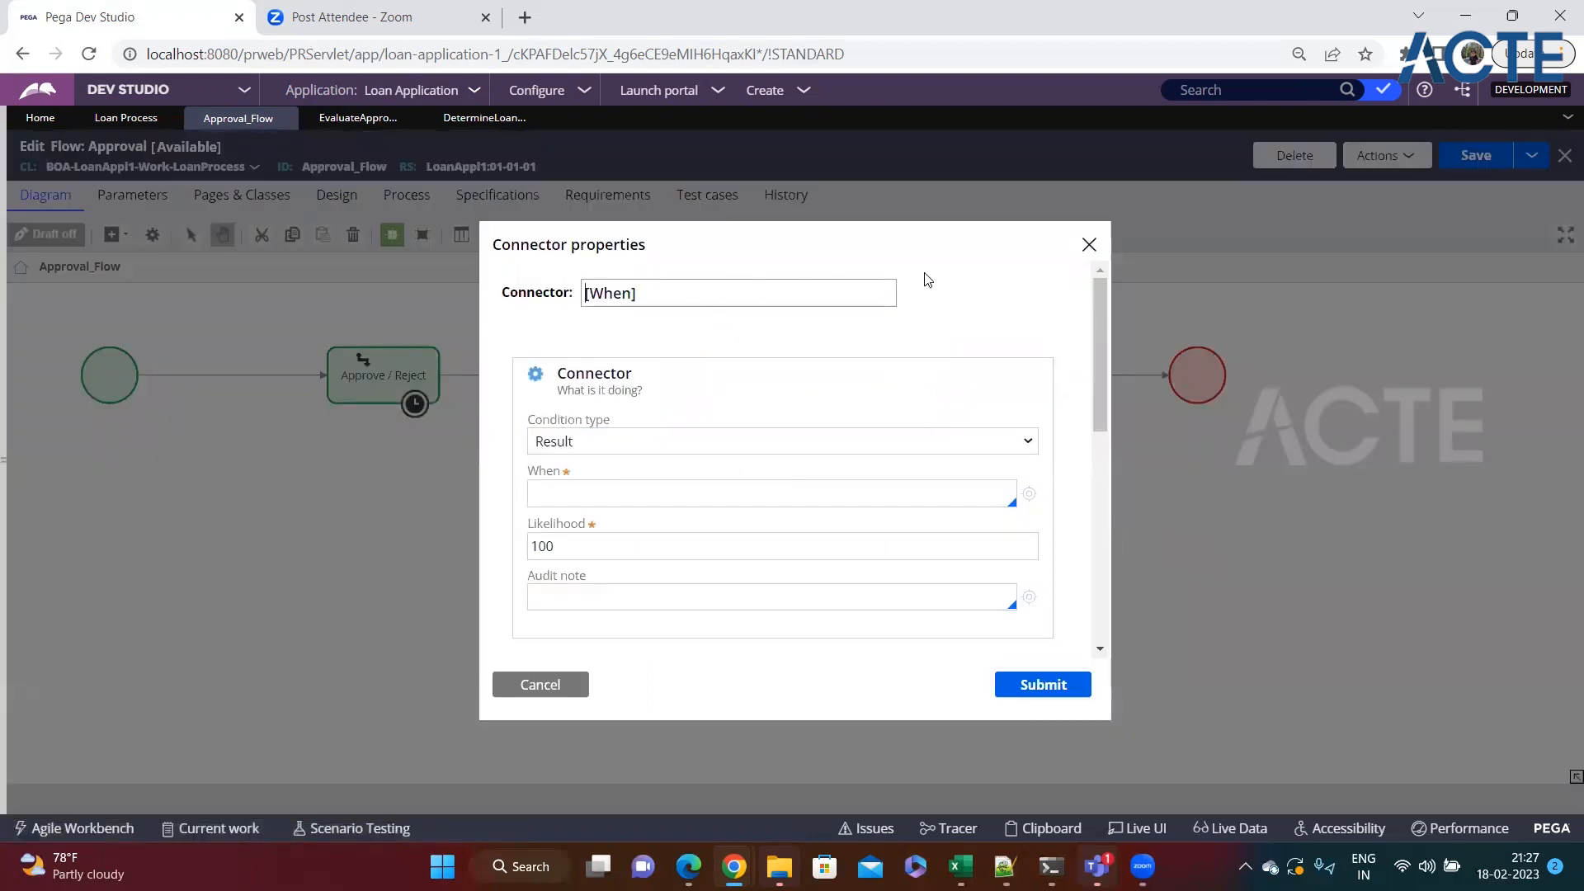
{"action": "left_click", "coordinate": [1089, 245]}
{"action": "right_click", "coordinate": [676, 454]}
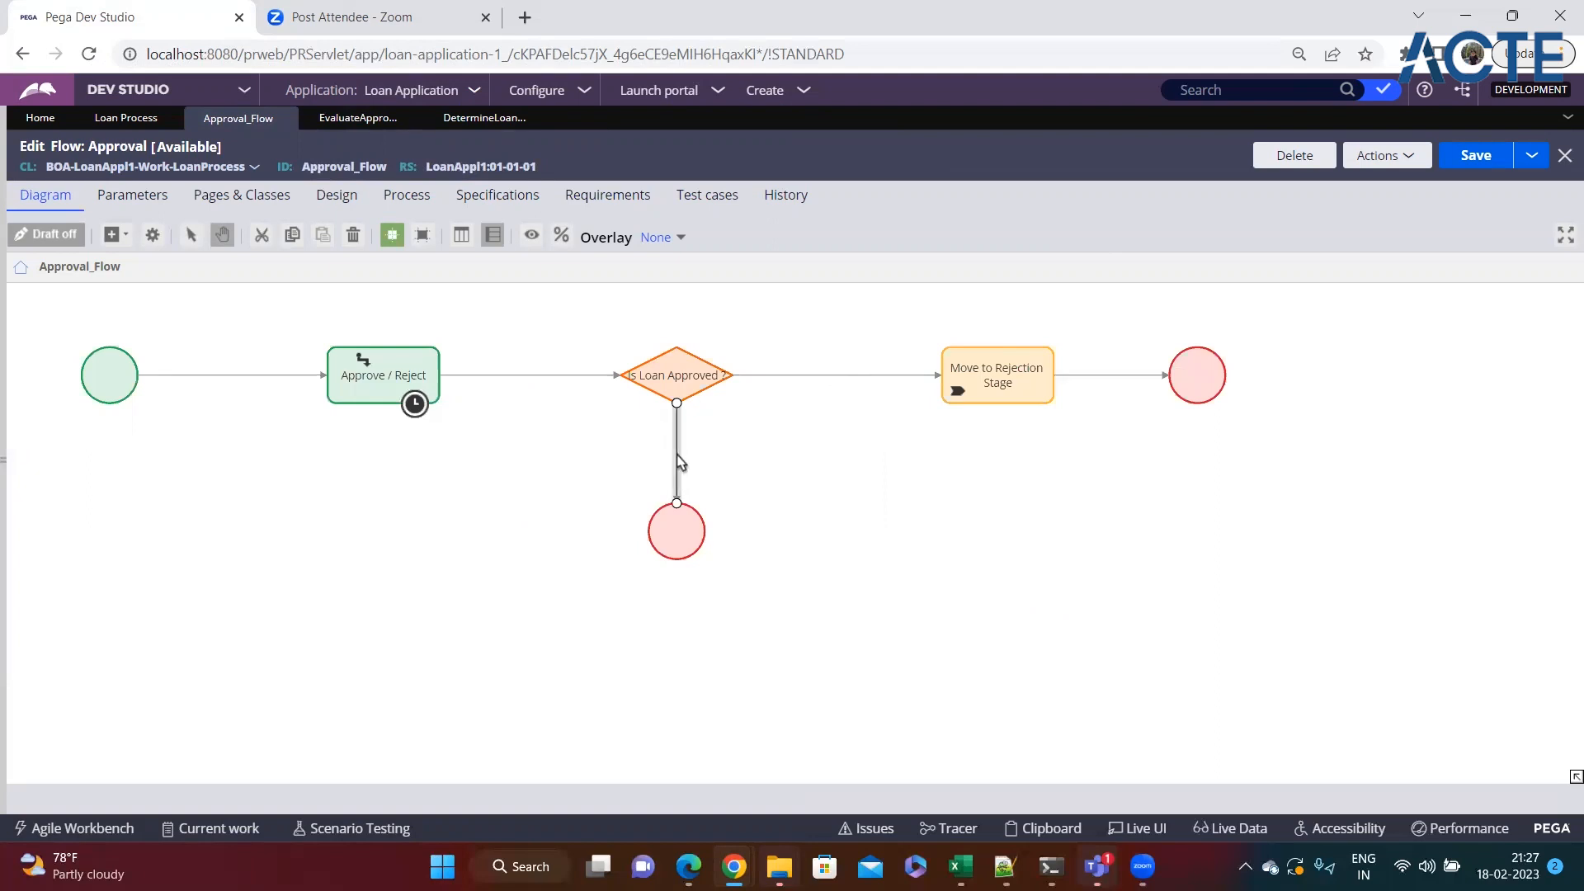
{"action": "right_click", "coordinate": [781, 377]}
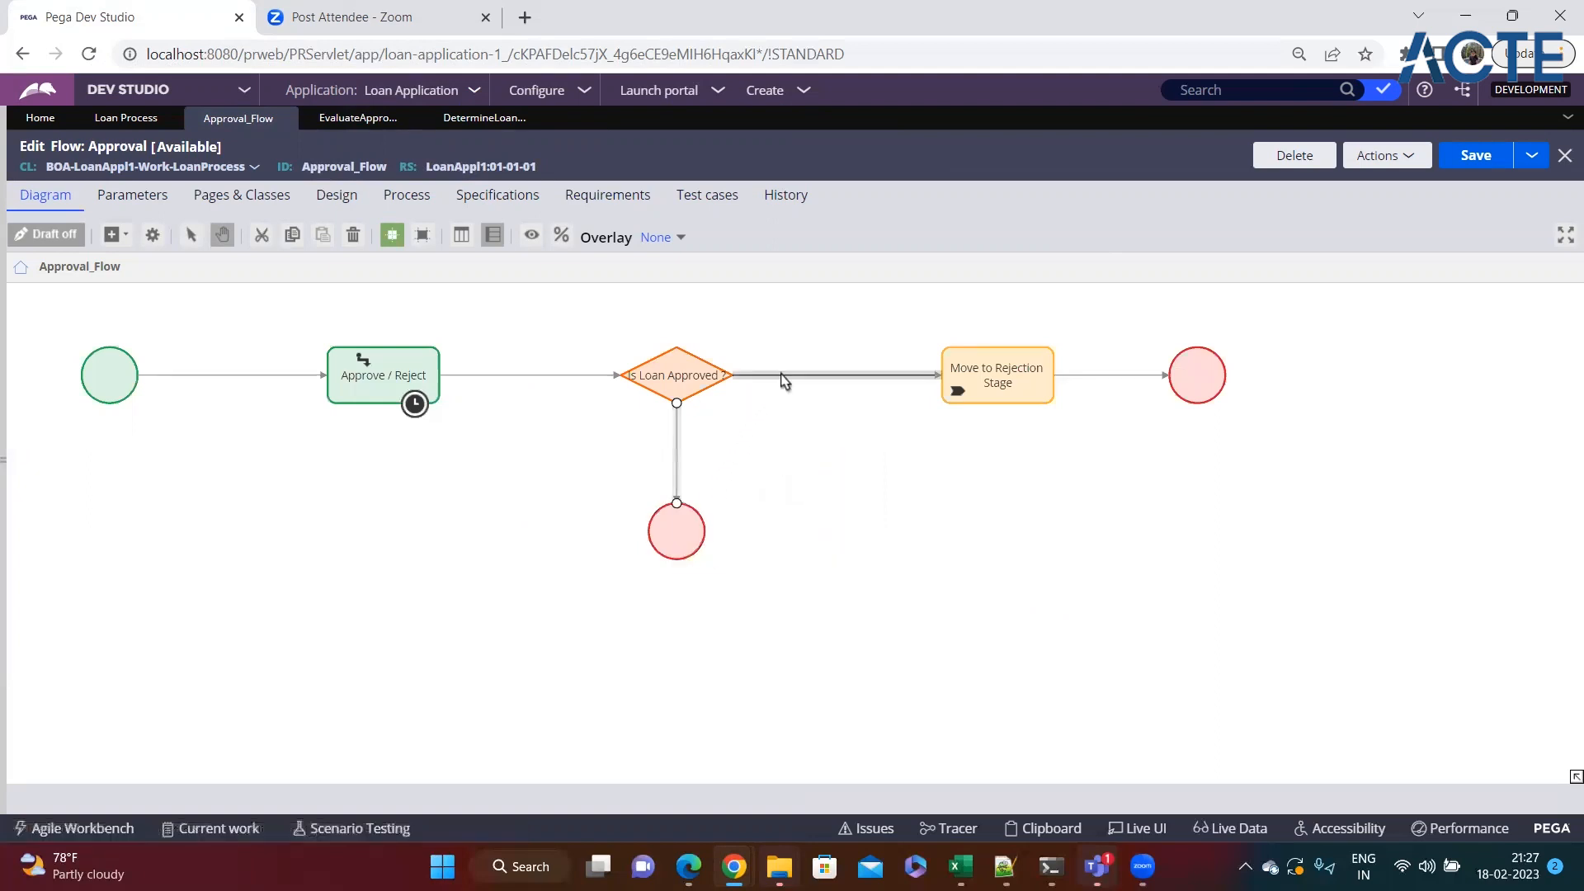
{"action": "left_click", "coordinate": [829, 486]}
{"action": "right_click", "coordinate": [678, 441]}
{"action": "left_click", "coordinate": [743, 537]}
{"action": "double_click", "coordinate": [684, 375]}
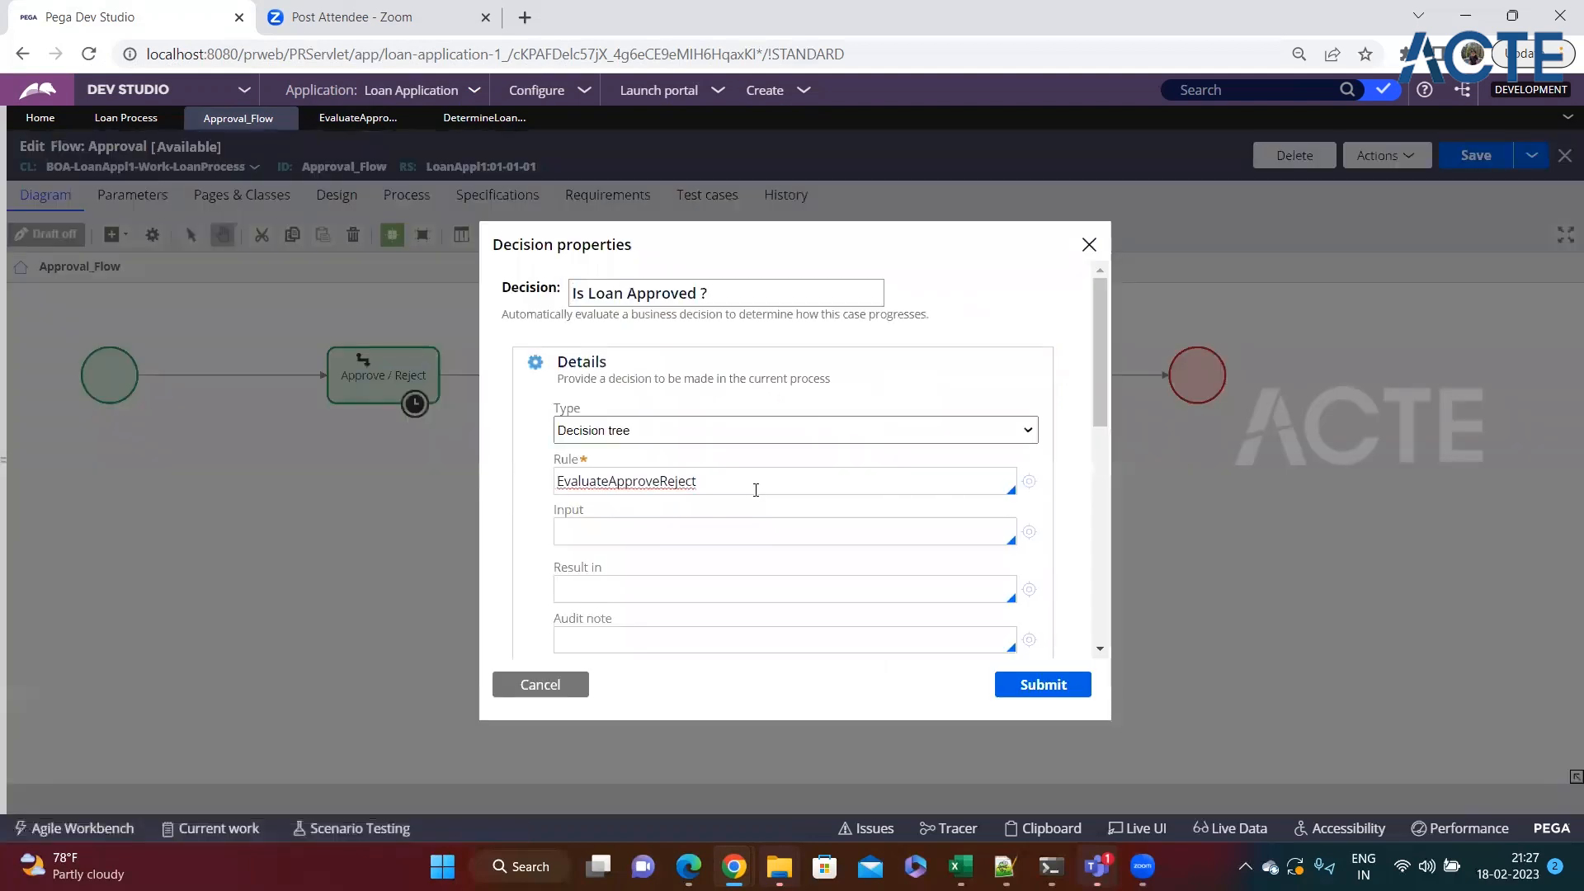
{"action": "left_click", "coordinate": [1043, 684]}
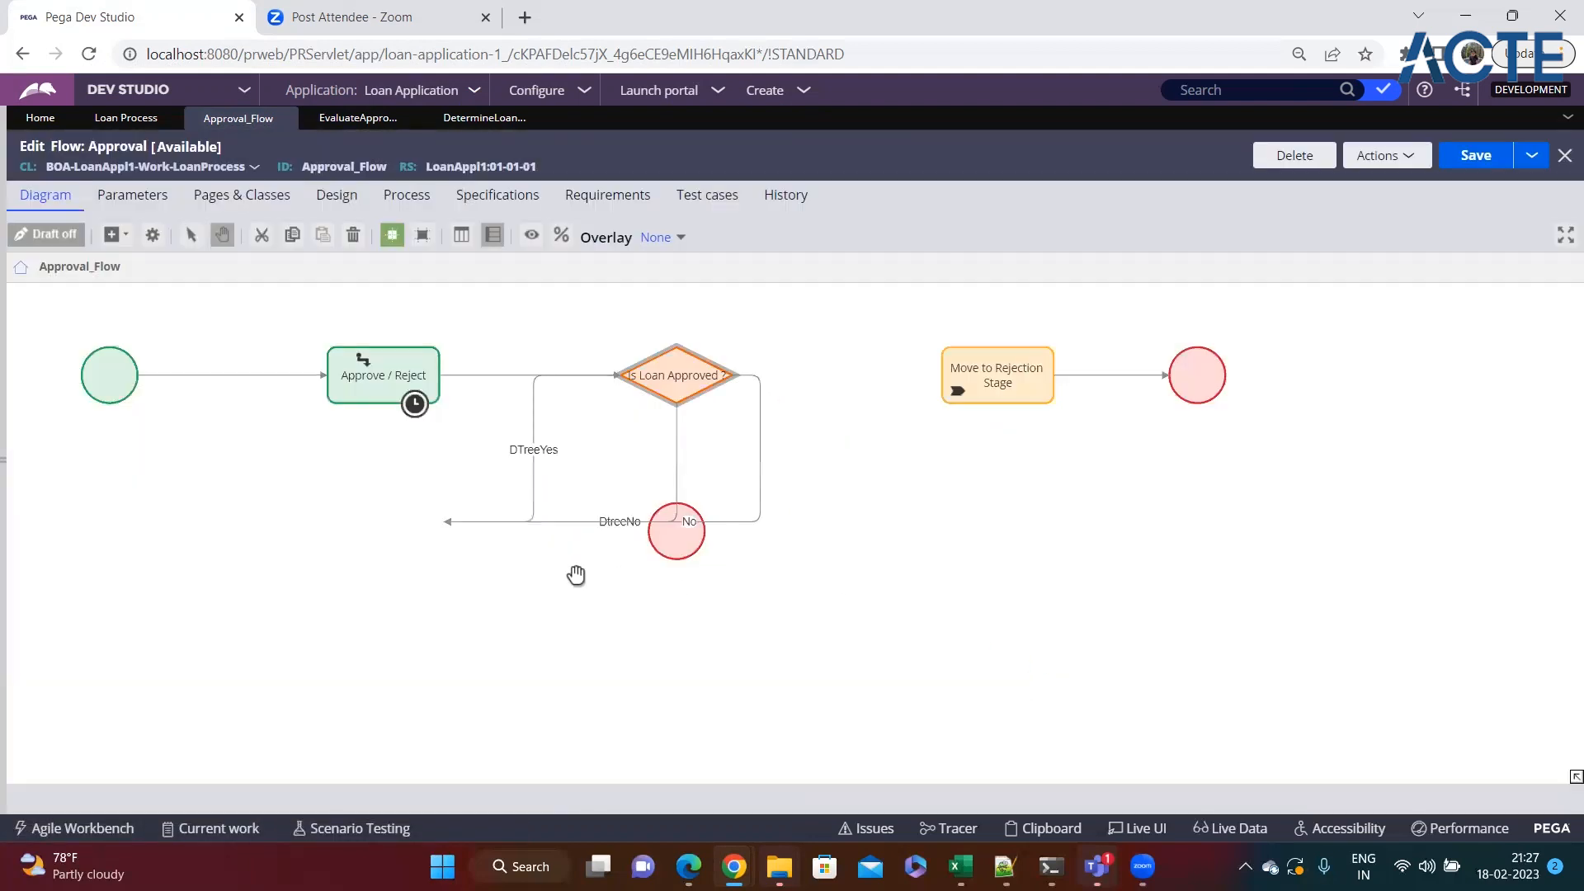
{"action": "left_click", "coordinate": [566, 522]}
- Set the otherwise return value of the EvaluateApproveReject decision tree to DtreeNo and save the rule
{"action": "left_click", "coordinate": [358, 118]}
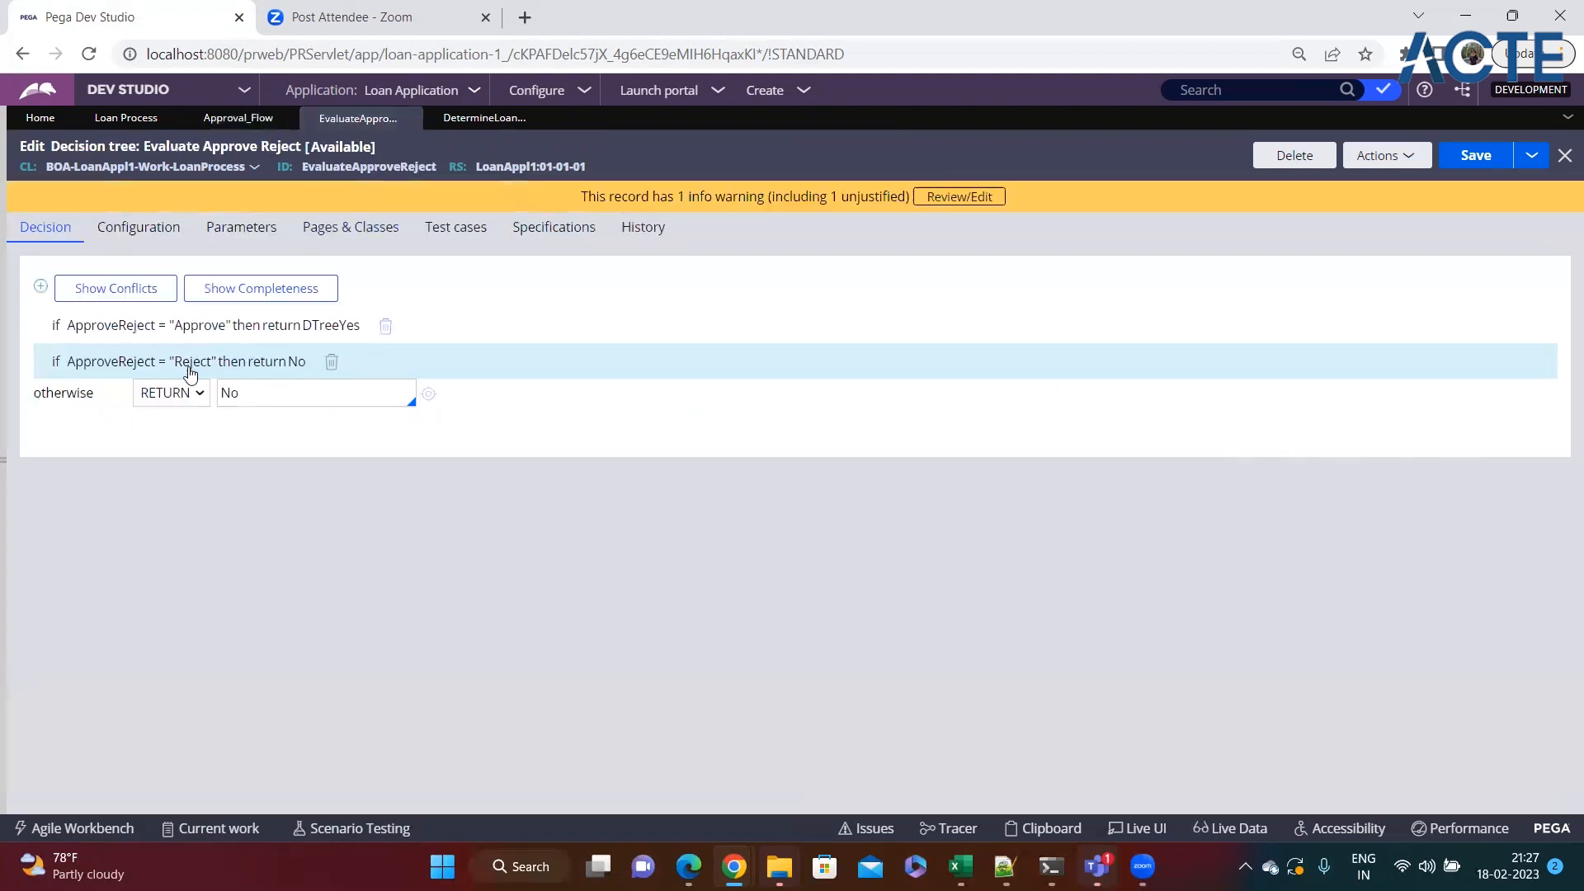
{"action": "left_click", "coordinate": [239, 365]}
{"action": "double_click", "coordinate": [797, 352]}
{"action": "key", "text": "ctrl+c"}
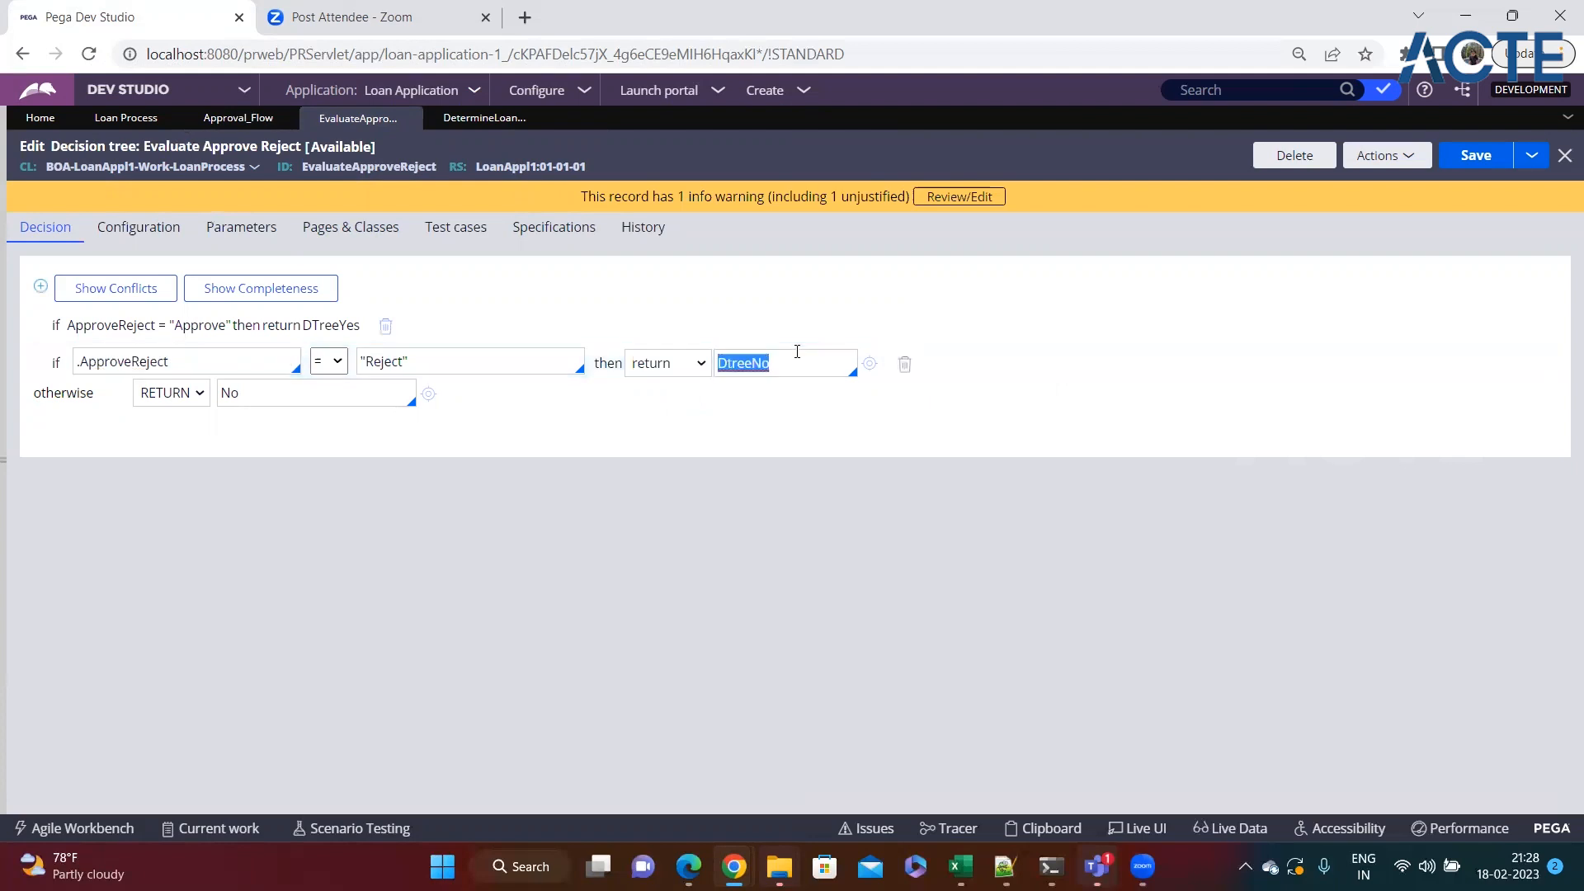
{"action": "left_click", "coordinate": [287, 401]}
{"action": "key", "text": "ctrl+v"}
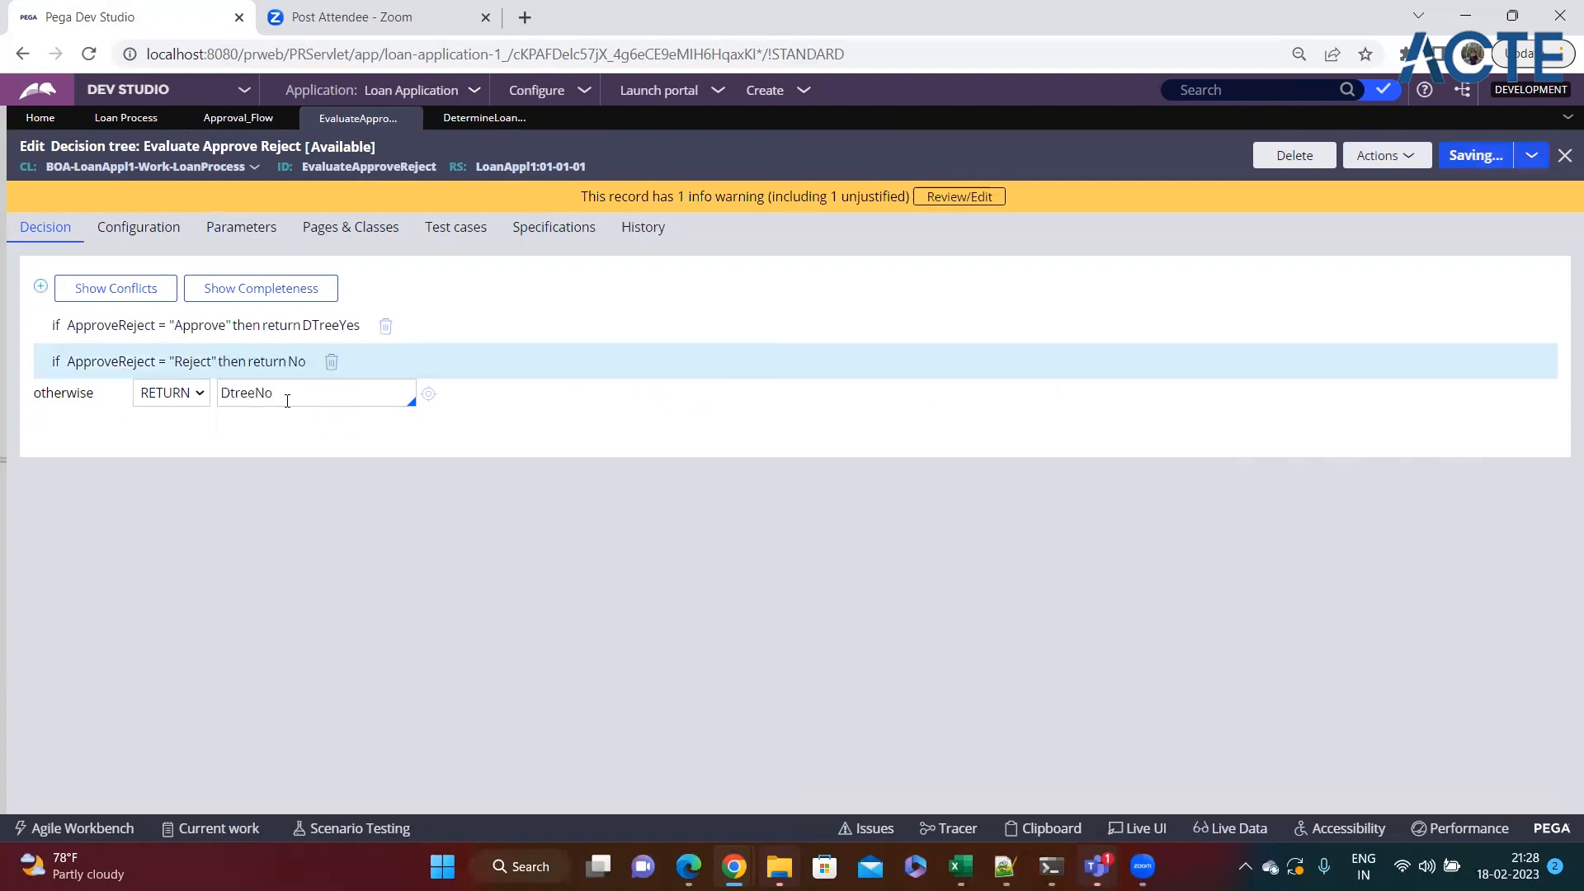
- Check the DetermineLoanStatus table's return values and refresh Approval_Flow to discard its unsaved connector changes
{"action": "left_click", "coordinate": [485, 117]}
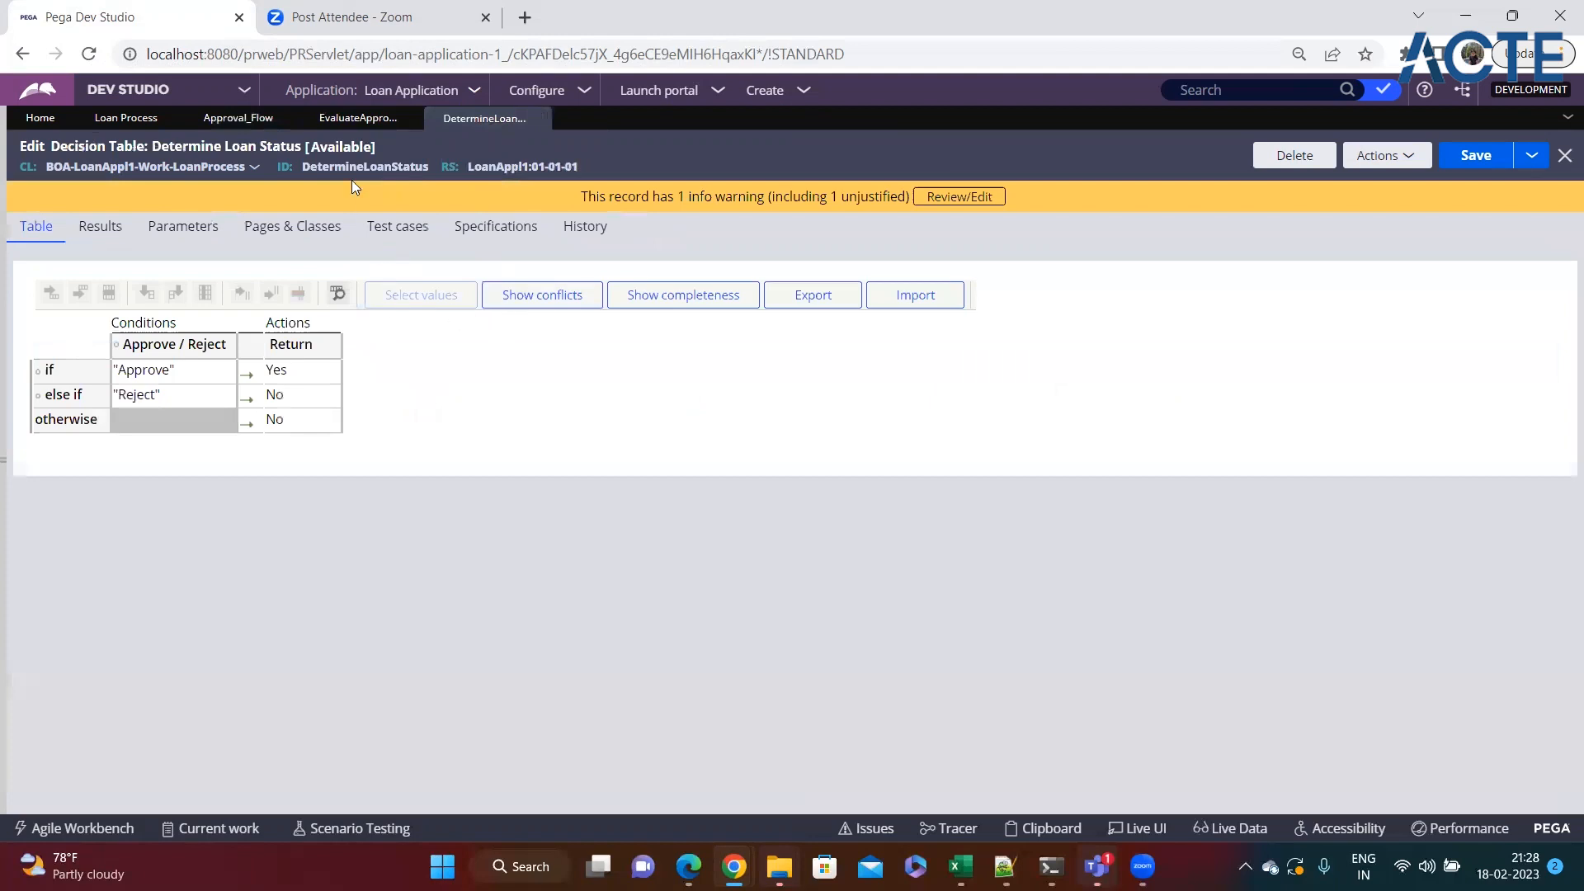
{"action": "left_click", "coordinate": [358, 118]}
{"action": "left_click", "coordinate": [239, 118]}
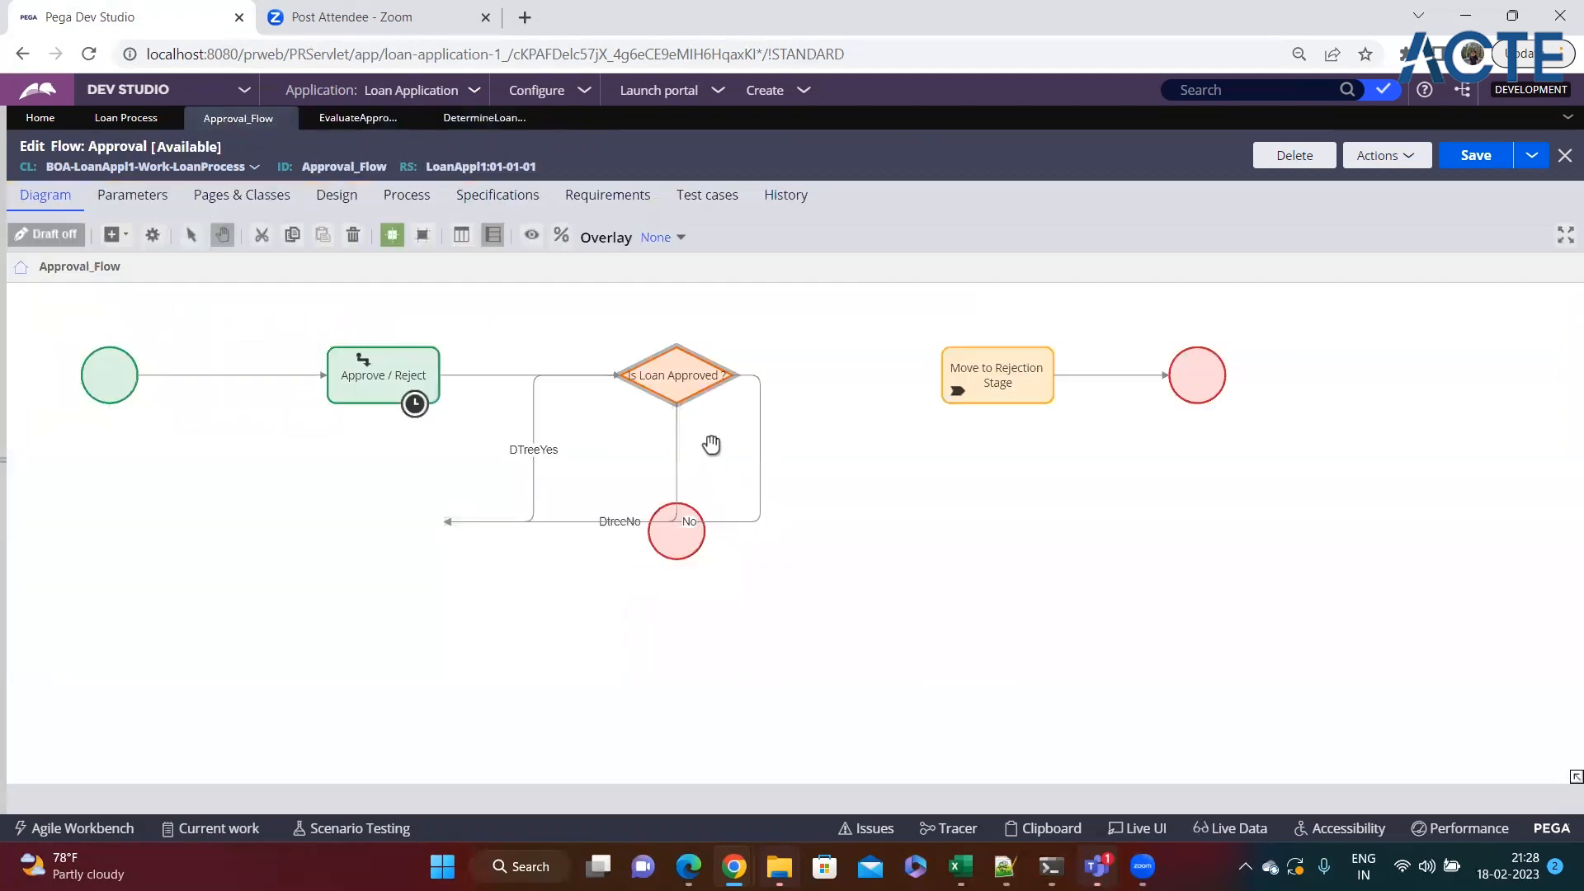
{"action": "right_click", "coordinate": [758, 404]}
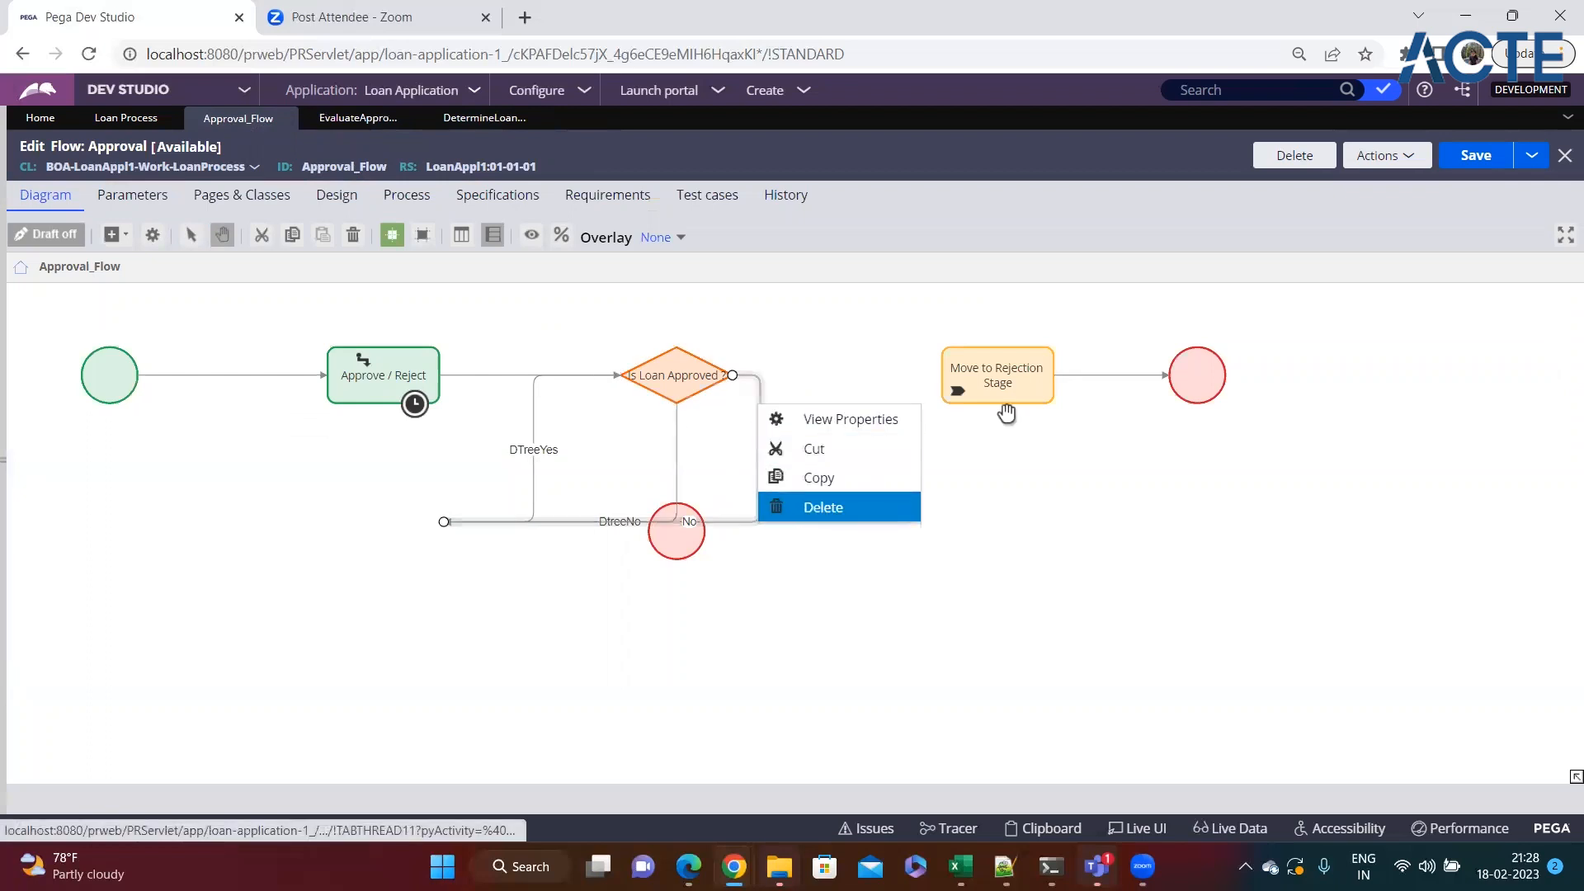
{"action": "left_click", "coordinate": [1419, 155]}
{"action": "left_click", "coordinate": [1289, 205]}
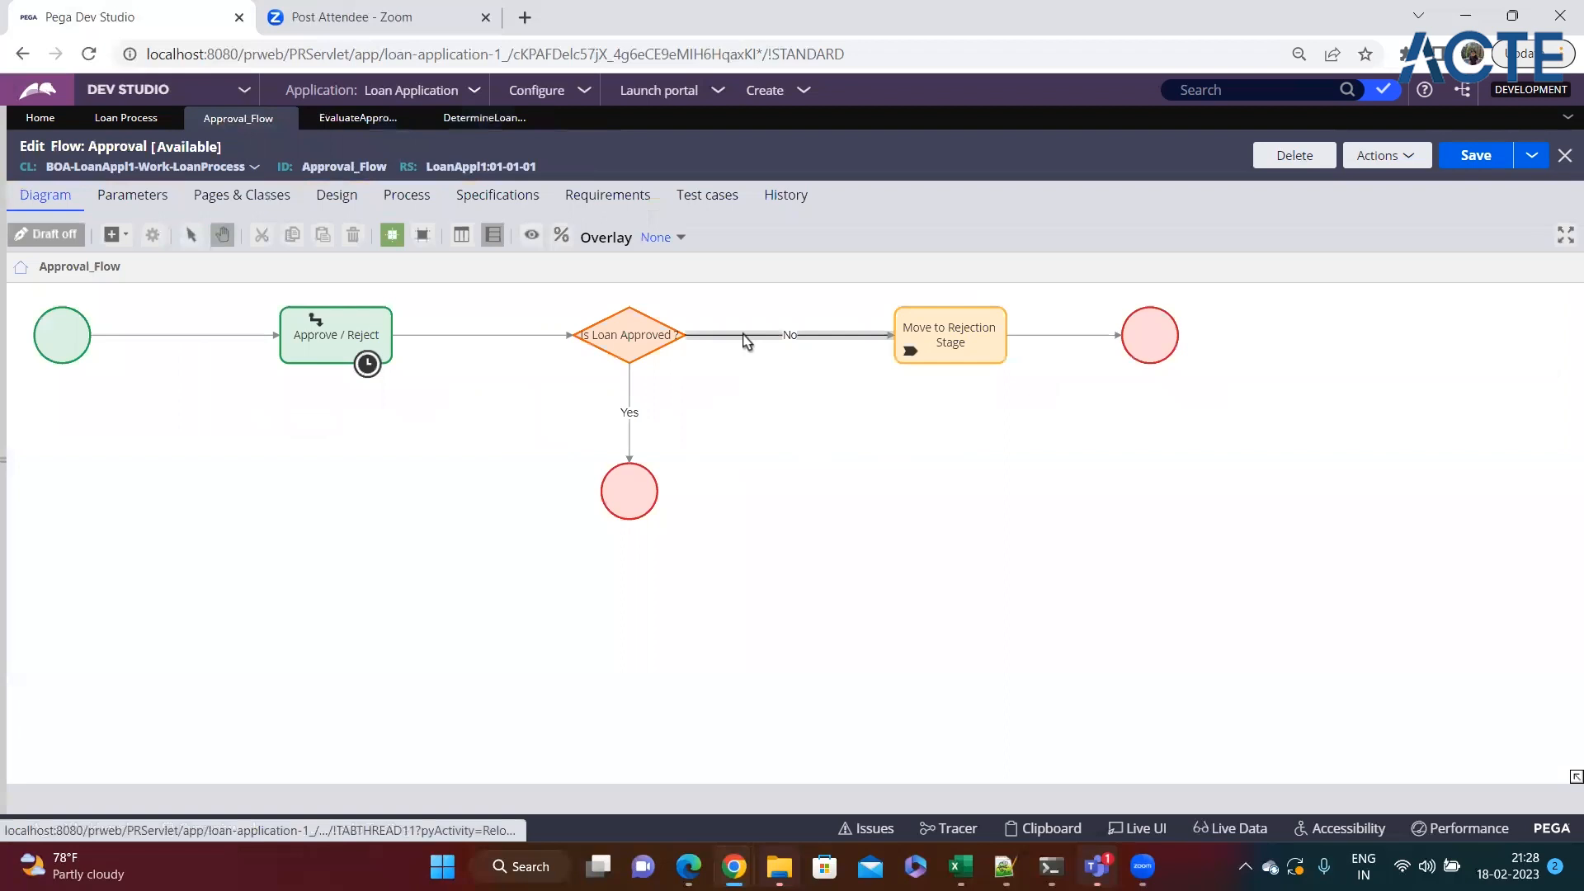
- Delete the No and Yes connectors leaving the Is Loan Approved decision
{"action": "right_click", "coordinate": [745, 336]}
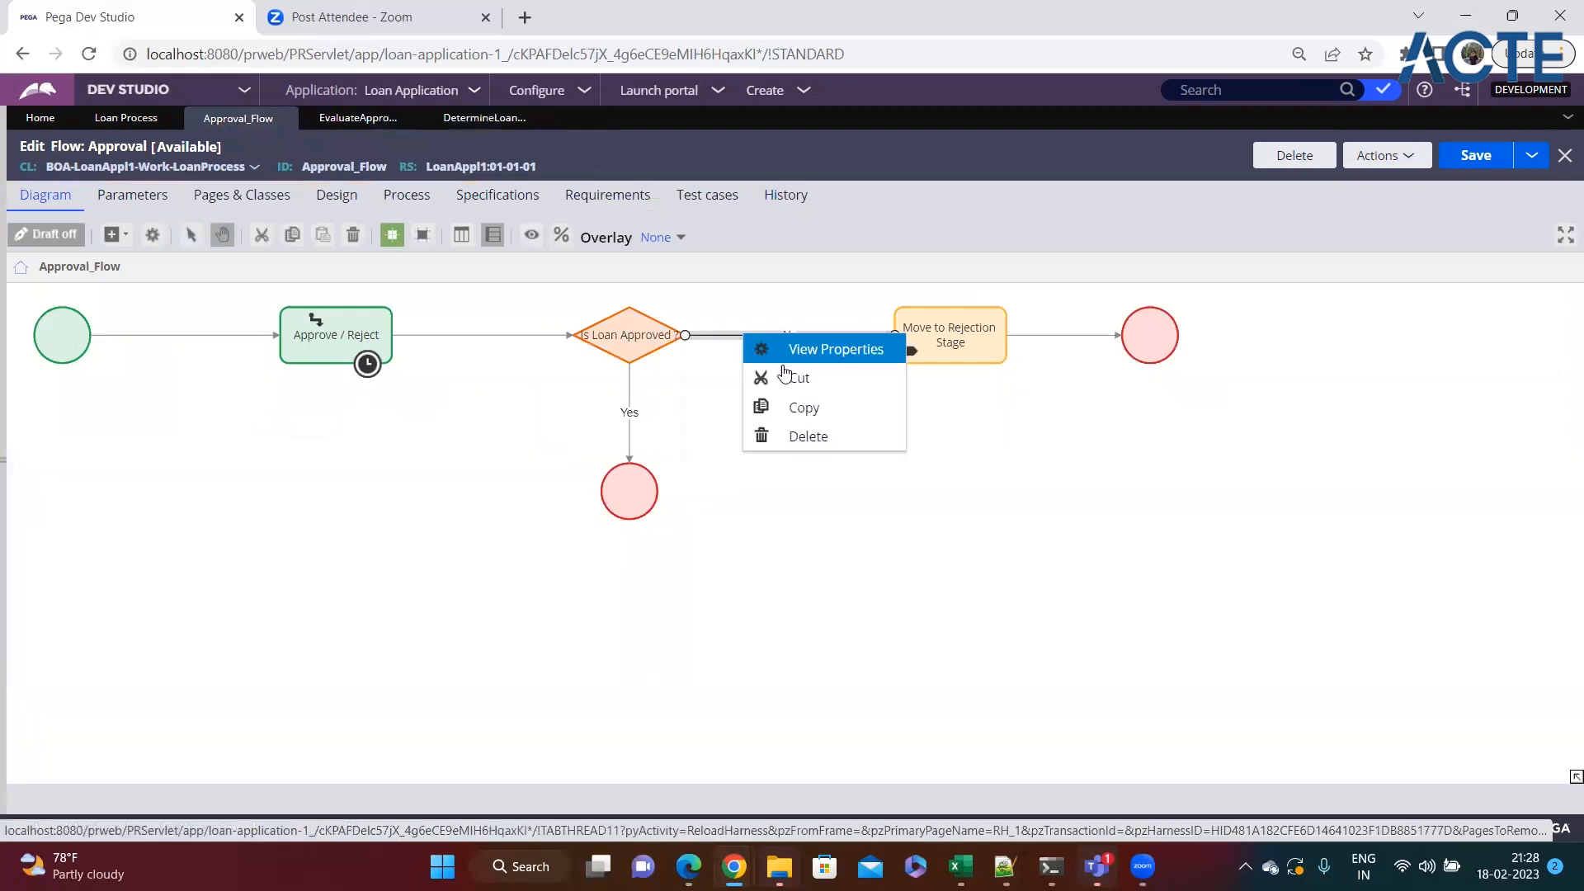
{"action": "left_click", "coordinate": [804, 436]}
{"action": "right_click", "coordinate": [633, 404]}
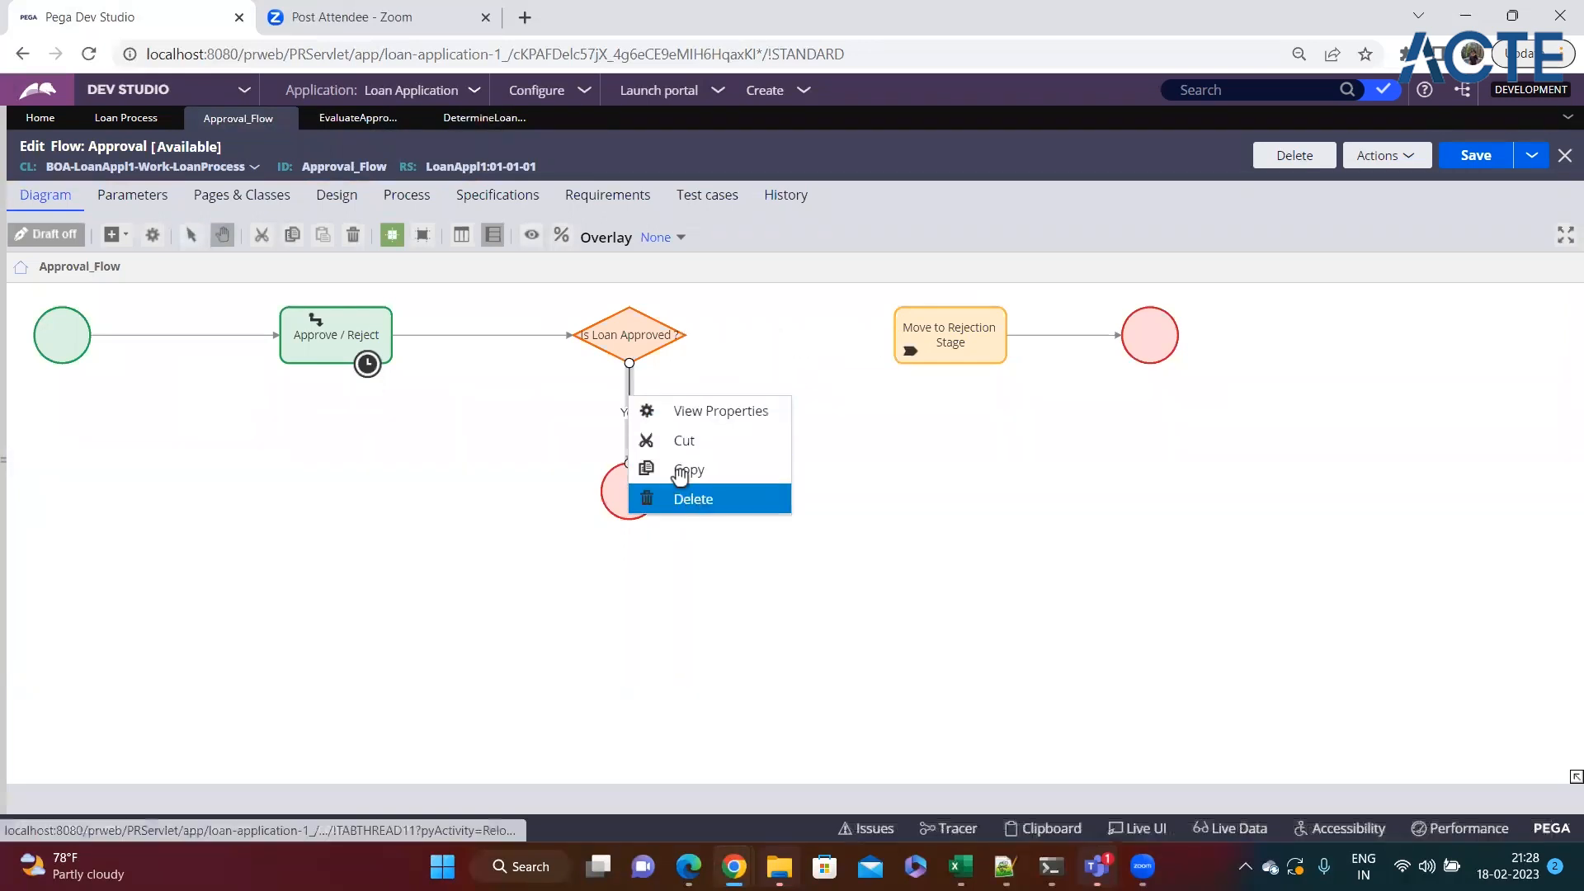
{"action": "left_click", "coordinate": [690, 494]}
- Change the Is Loan Approved decision to type Decision tree with the rule EvaluateApproveReject
{"action": "double_click", "coordinate": [645, 342]}
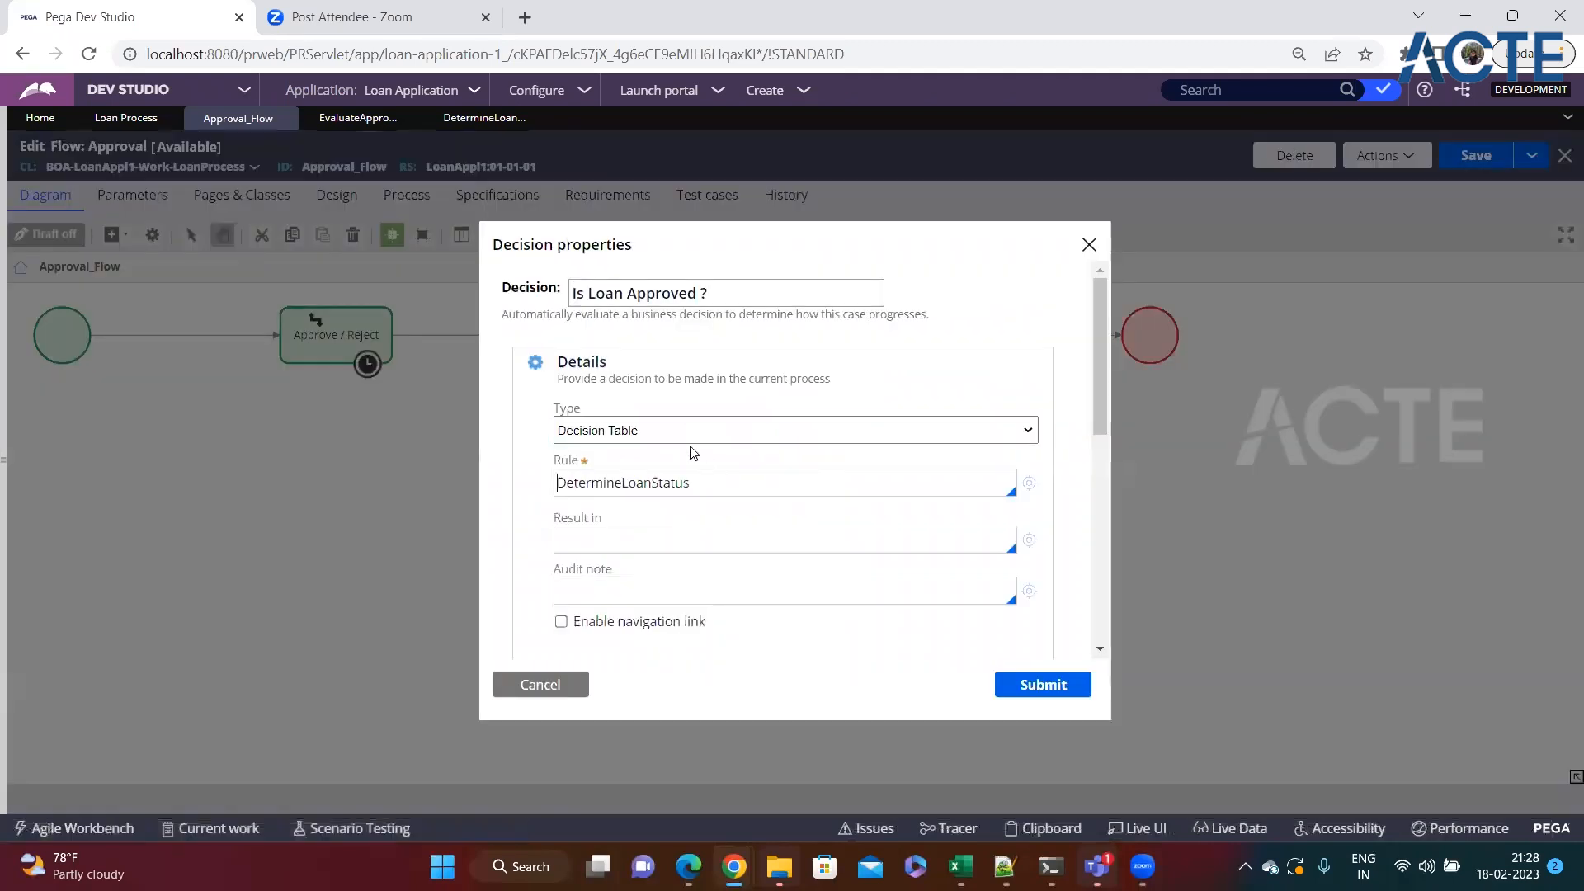
{"action": "left_click", "coordinate": [689, 429]}
{"action": "left_click", "coordinate": [651, 483]}
{"action": "left_click", "coordinate": [625, 485]}
{"action": "left_click", "coordinate": [621, 517]}
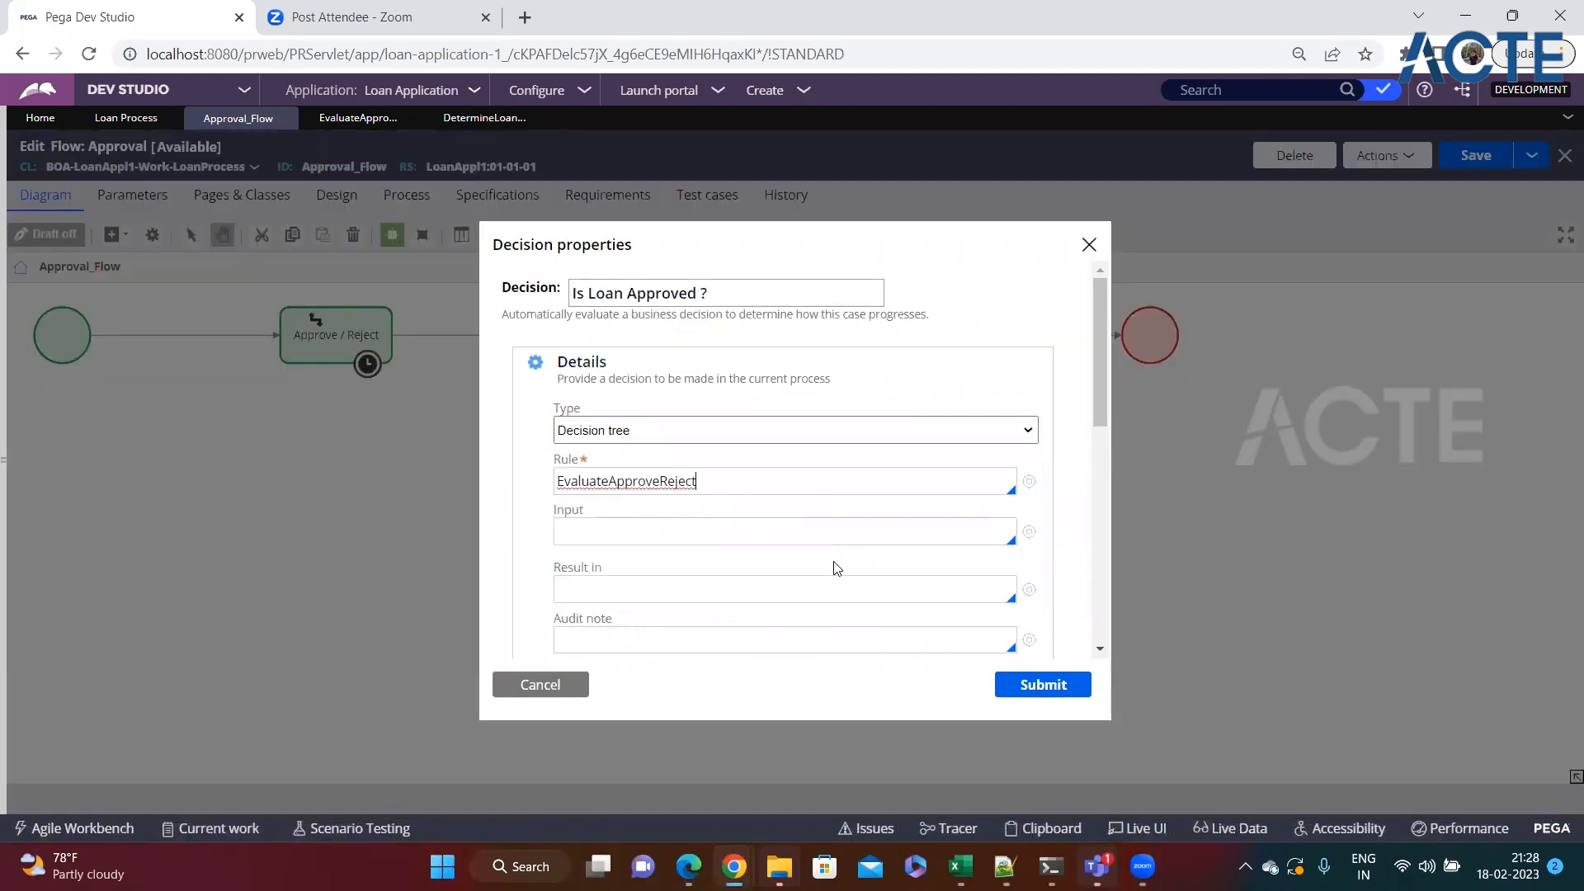
{"action": "left_click", "coordinate": [1043, 684]}
- Attach the DtreeNo connector to Move to Rejection Stage and DTreeYes to the end shape below the decision, then save the flow
{"action": "left_click", "coordinate": [475, 481]}
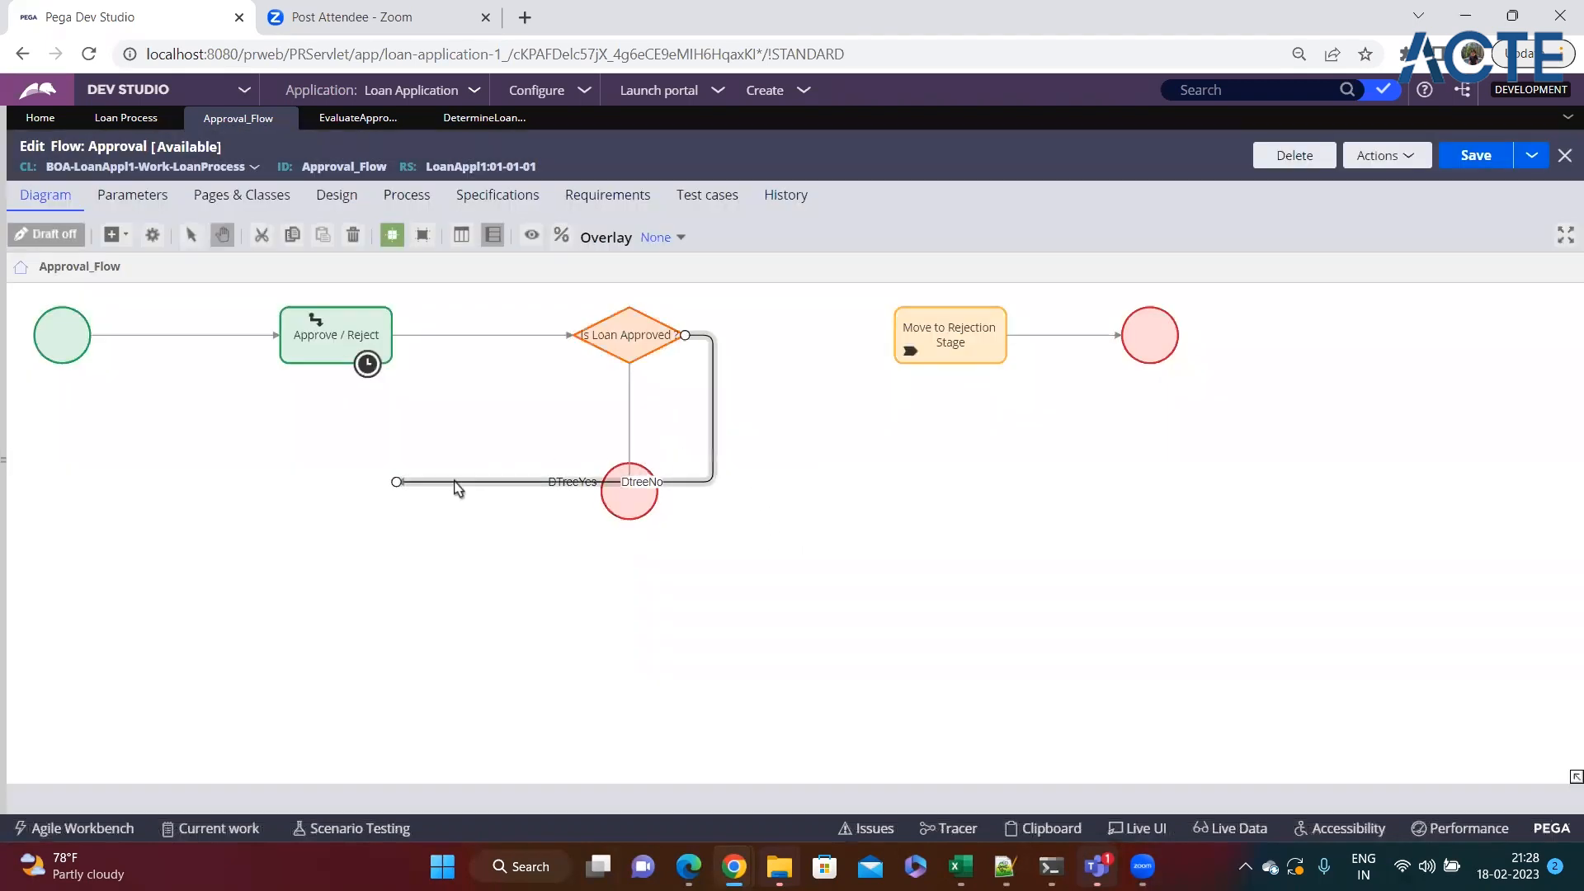
{"action": "left_click_drag", "start_coordinate": [397, 482], "coordinate": [938, 339]}
{"action": "left_click", "coordinate": [495, 484]}
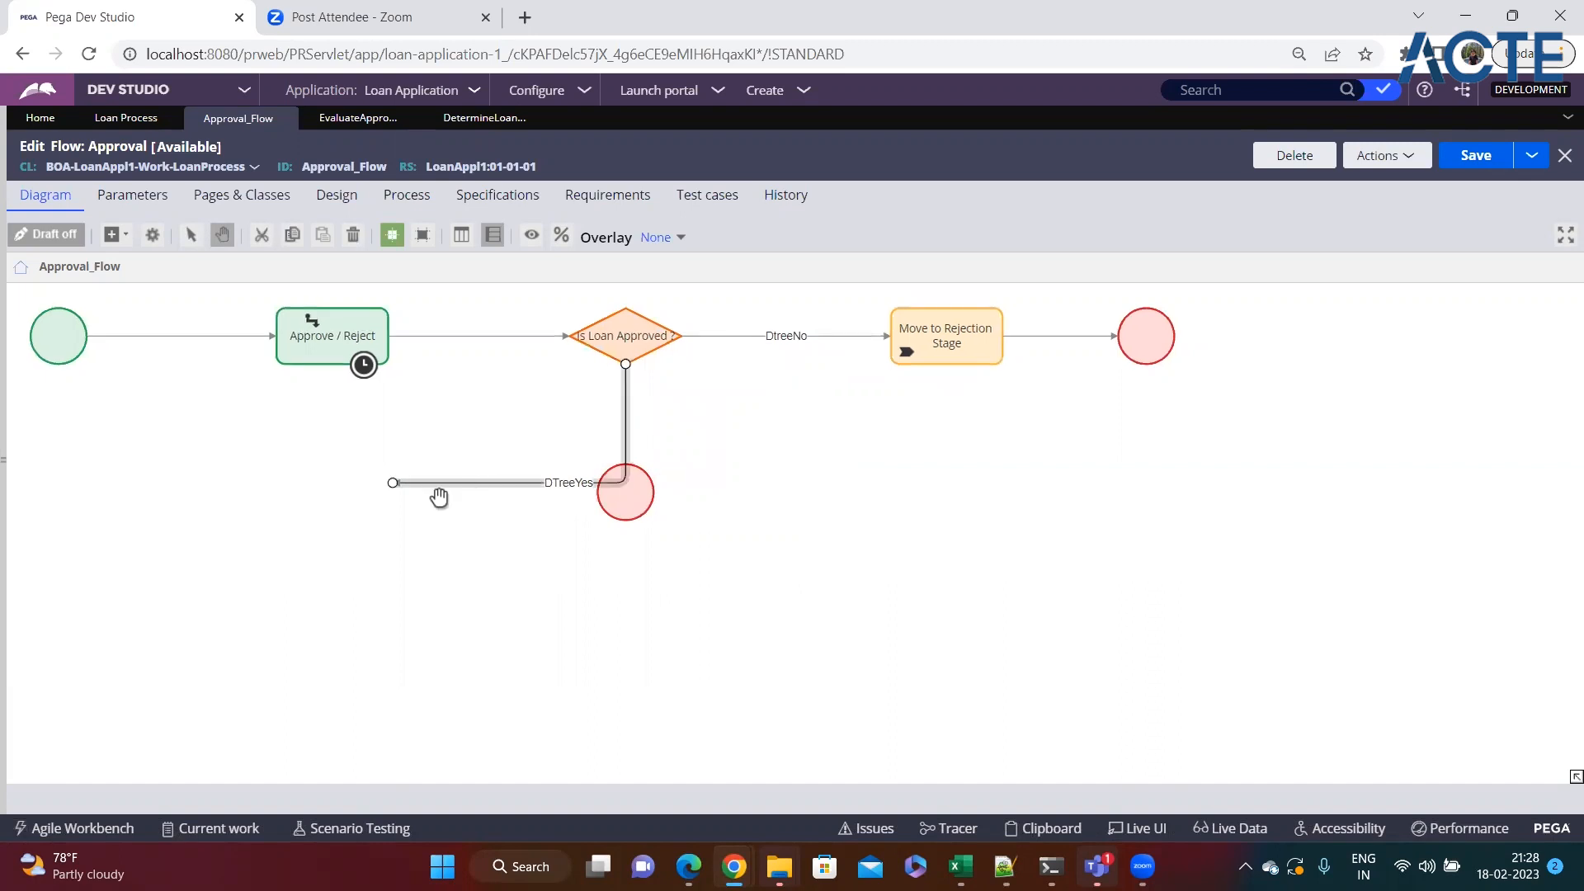
{"action": "left_click_drag", "start_coordinate": [397, 488], "coordinate": [626, 500]}
{"action": "left_click", "coordinate": [627, 474]}
{"action": "left_click", "coordinate": [789, 461]}
{"action": "left_click", "coordinate": [1476, 157]}
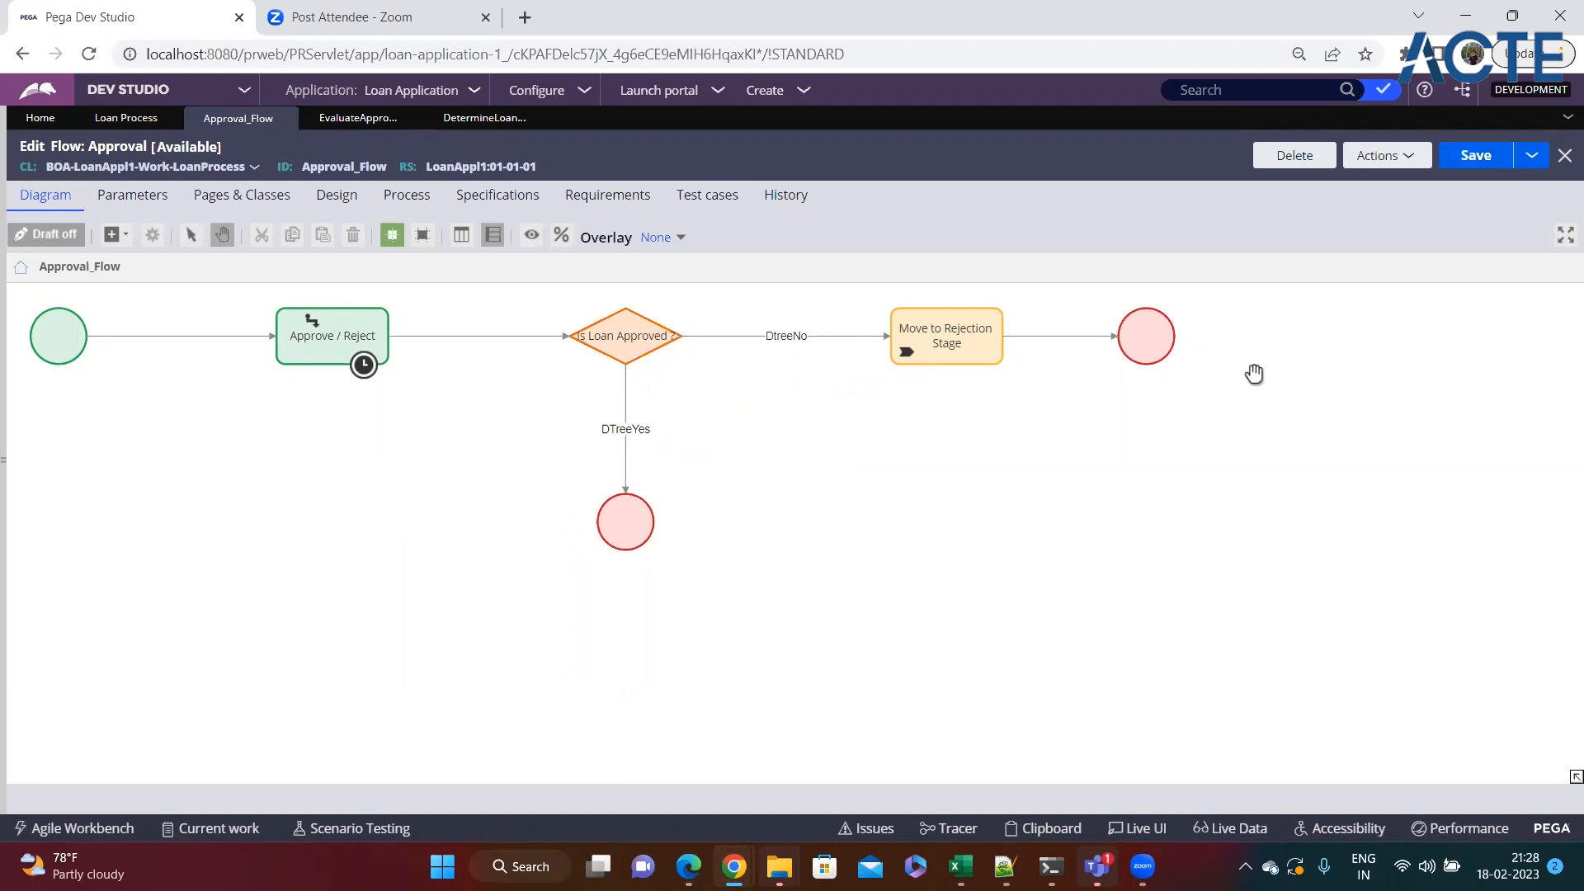
- Rename the DtreeNo connector to No, keeping DtreeNo as its result
{"action": "double_click", "coordinate": [781, 338]}
{"action": "left_click_drag", "start_coordinate": [646, 294], "coordinate": [598, 294]}
{"action": "type", "text": "No"}
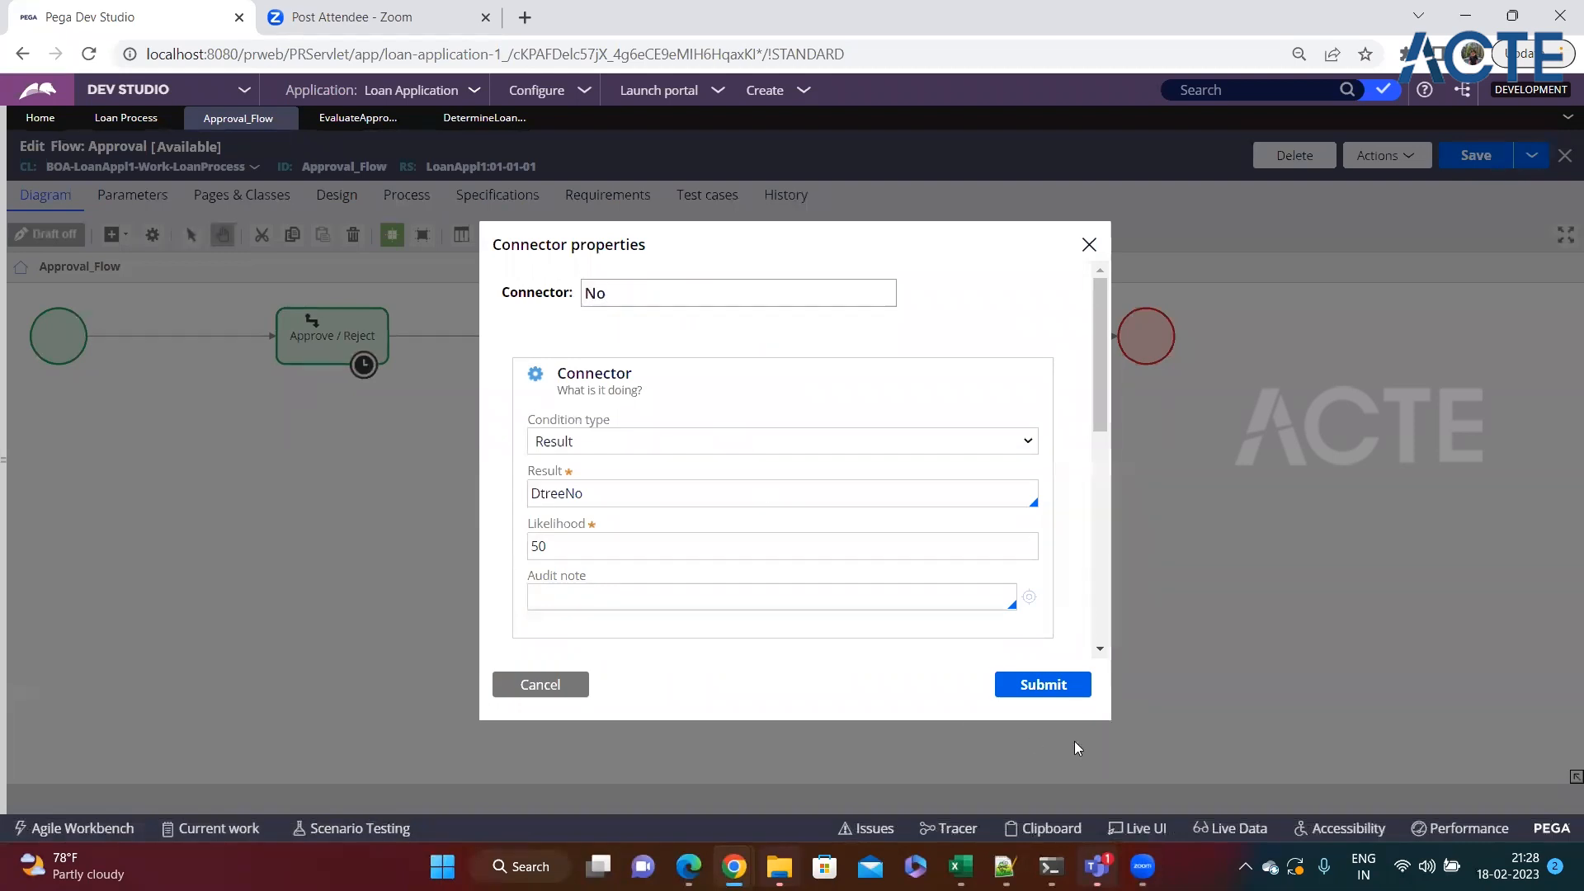
{"action": "left_click", "coordinate": [1047, 689]}
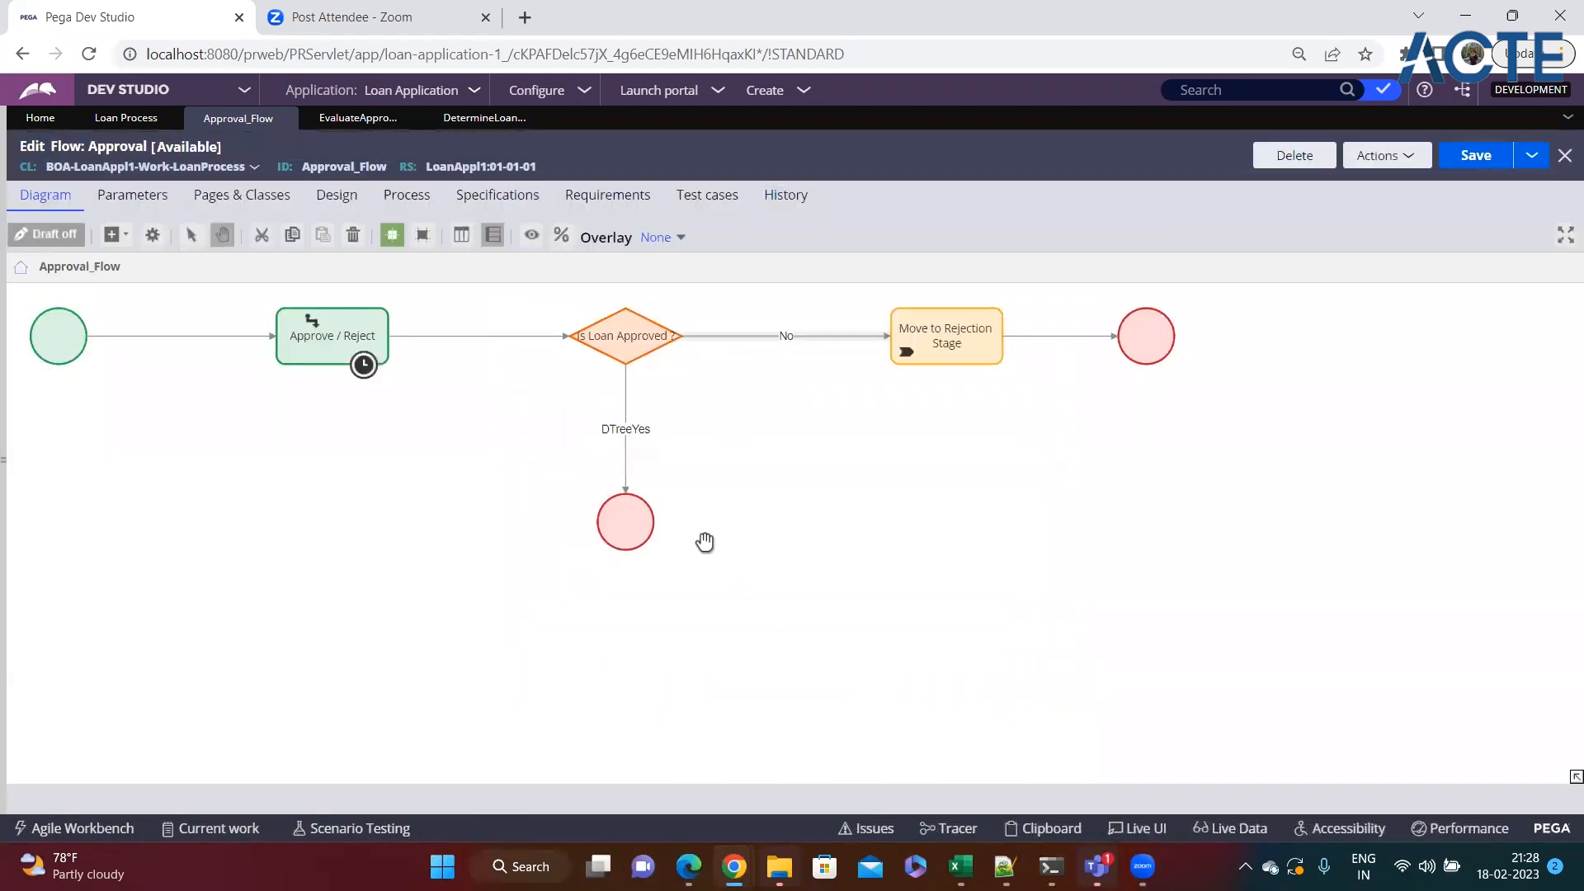
- Rename the DTreeYes connector to Yes, keeping DTreeYes as its result, and save Approval_Flow
{"action": "left_click", "coordinate": [626, 410]}
{"action": "double_click", "coordinate": [627, 409]}
{"action": "left_click_drag", "start_coordinate": [660, 295], "coordinate": [533, 284]}
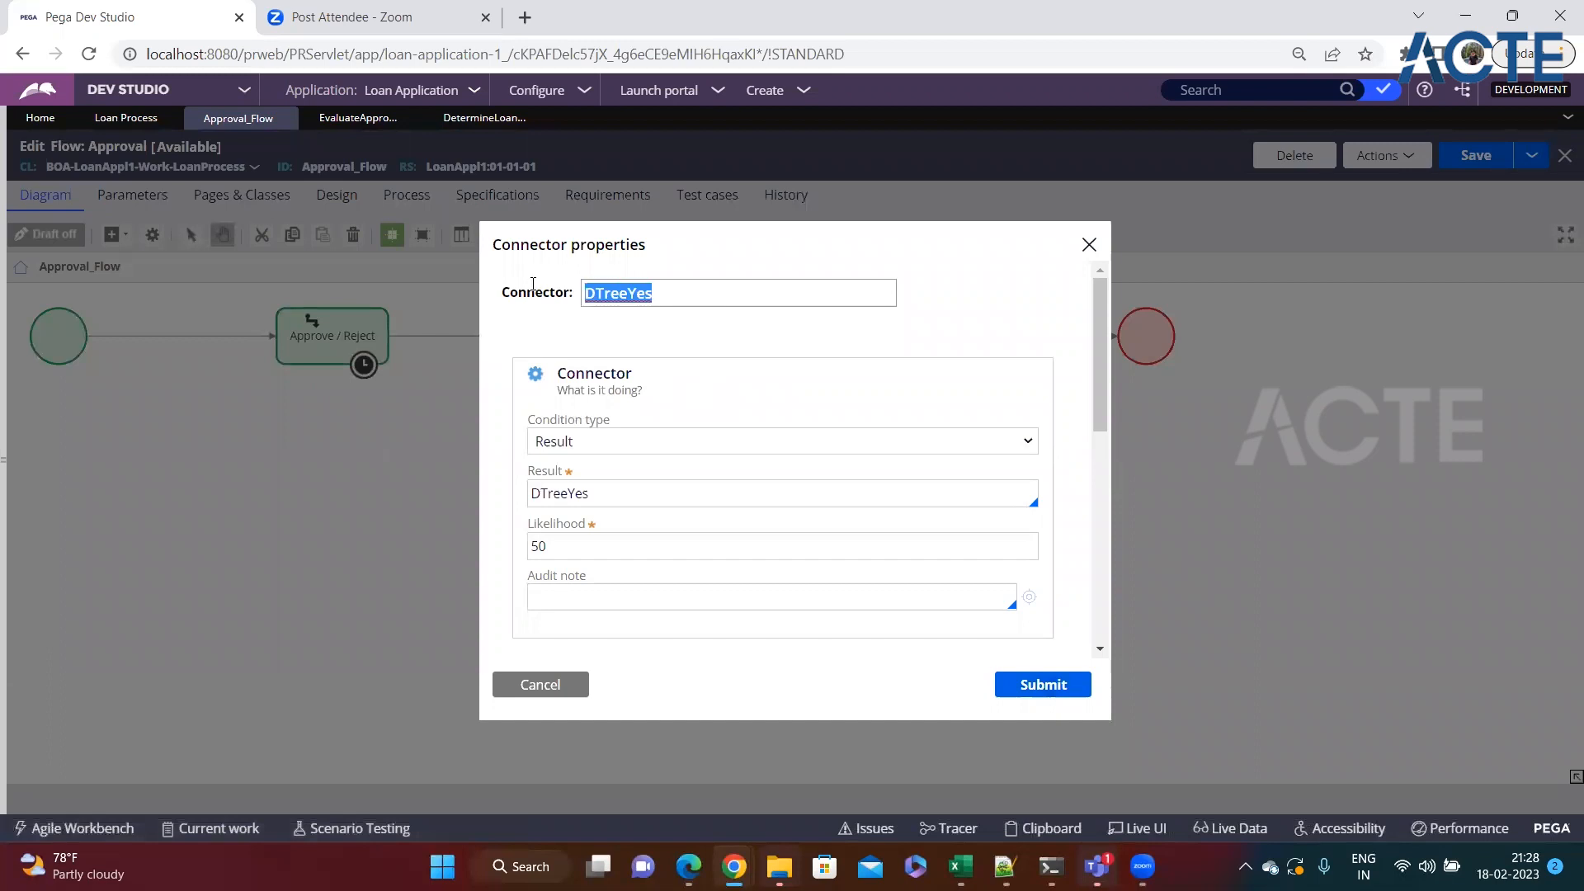
{"action": "type", "text": "Yes"}
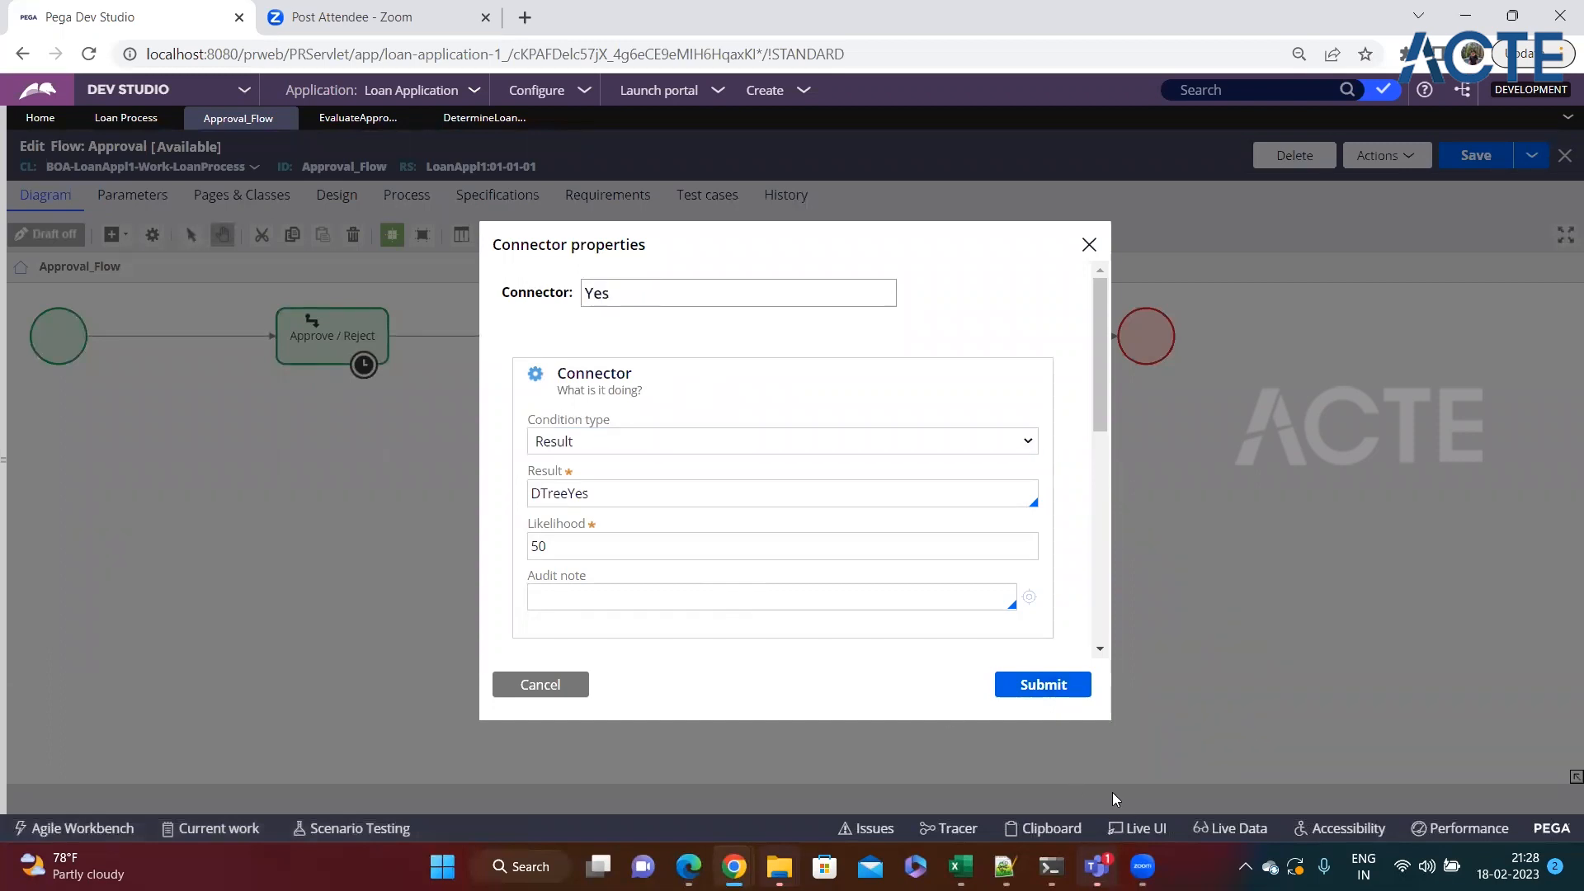
{"action": "left_click", "coordinate": [1057, 695]}
{"action": "key", "text": "ctrl+s"}
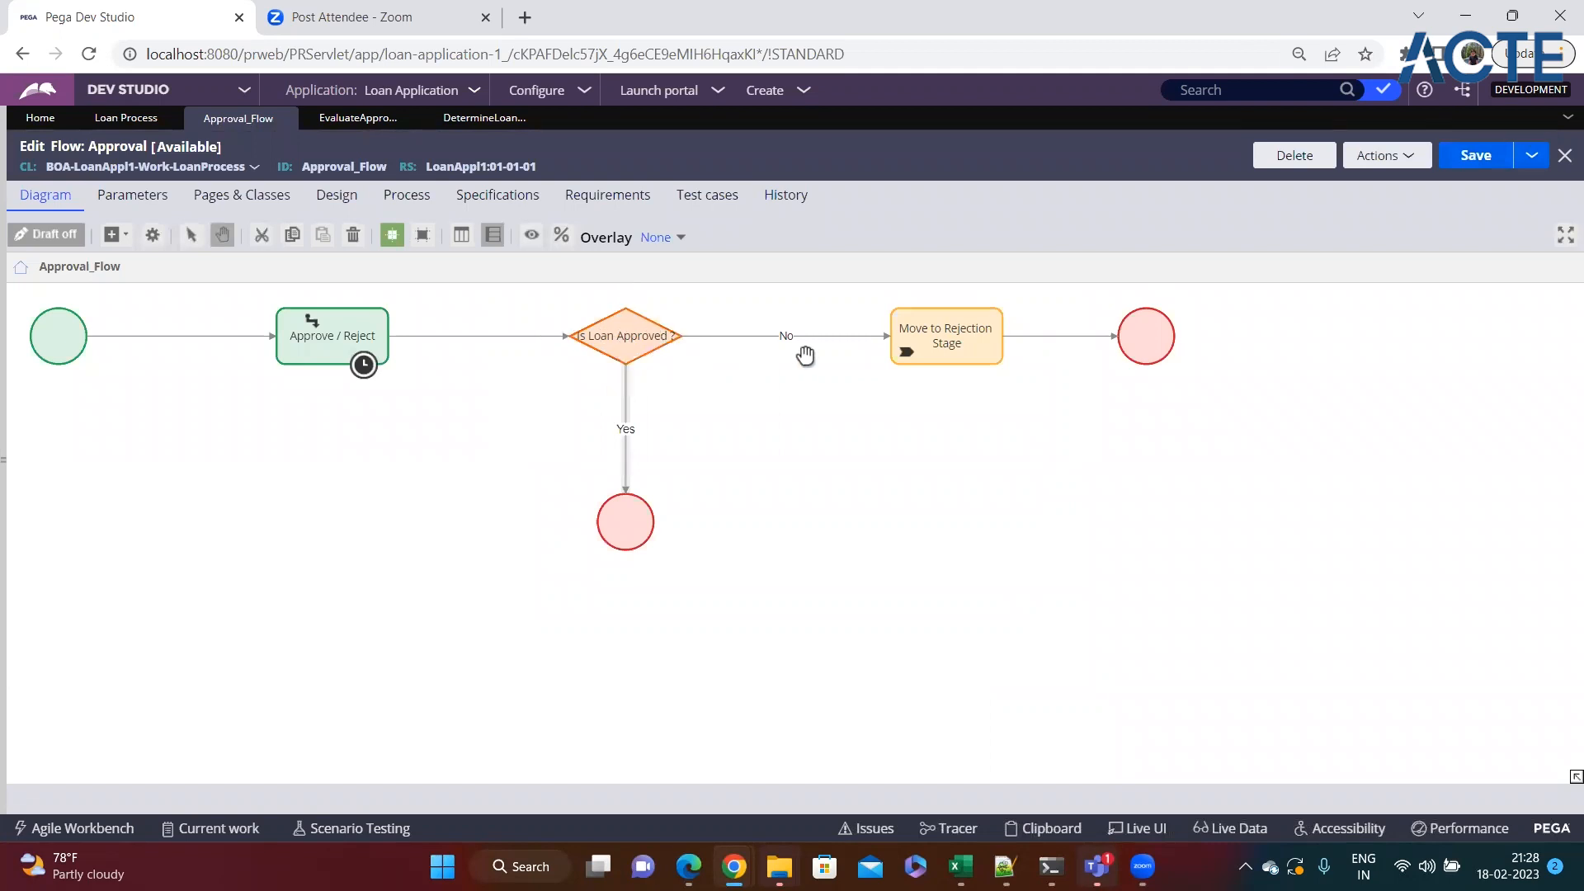
- Review the properties of the Move to Rejection Stage shape, including its target stage
{"action": "left_click", "coordinate": [912, 322]}
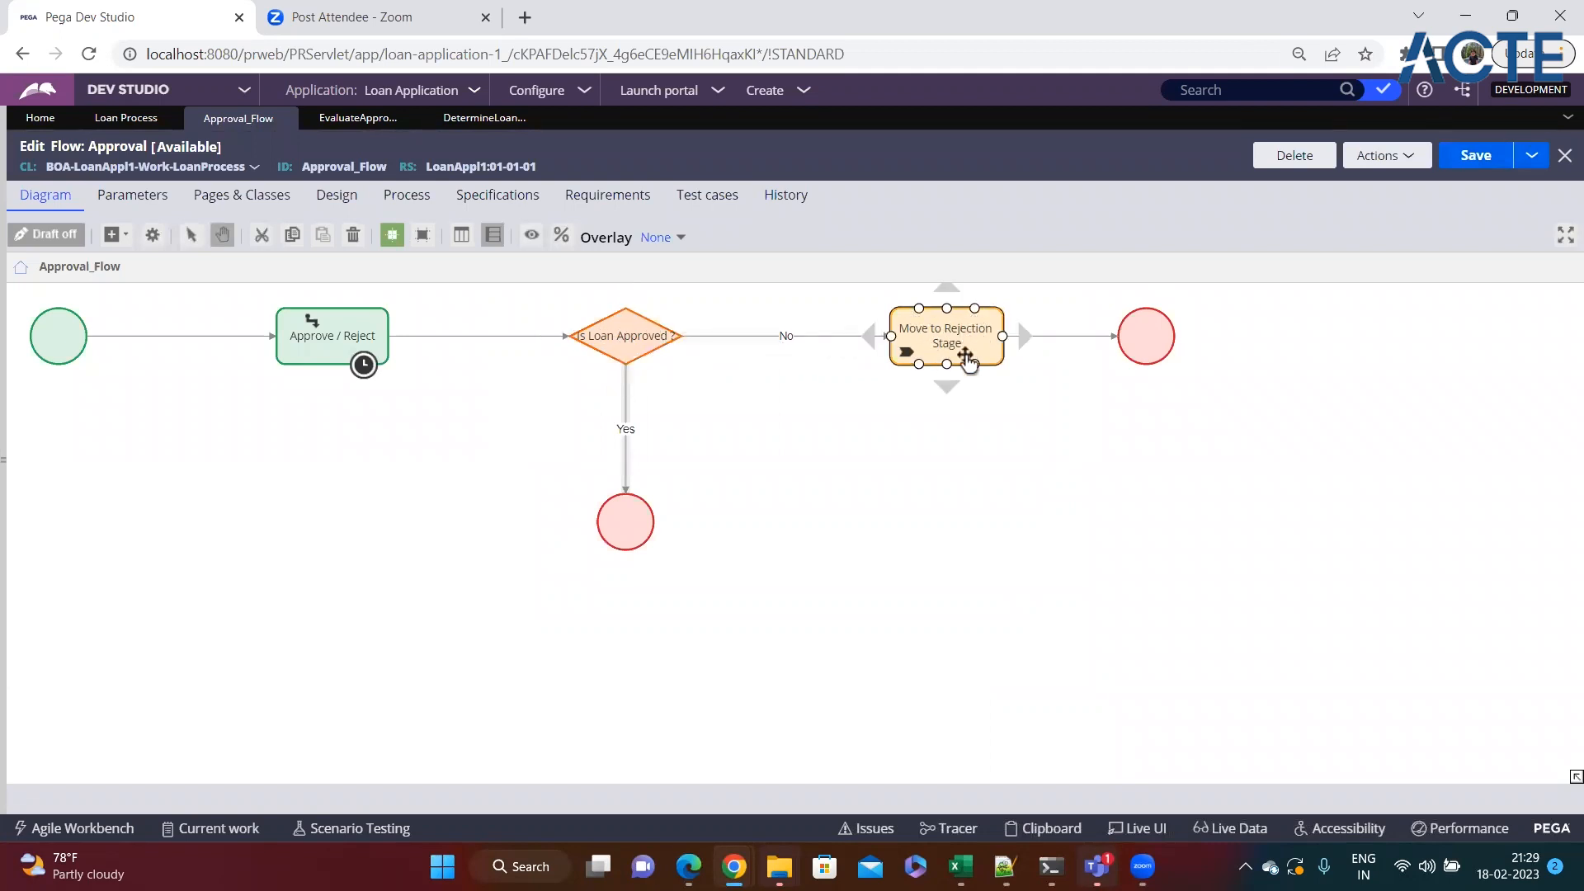
{"action": "double_click", "coordinate": [956, 349]}
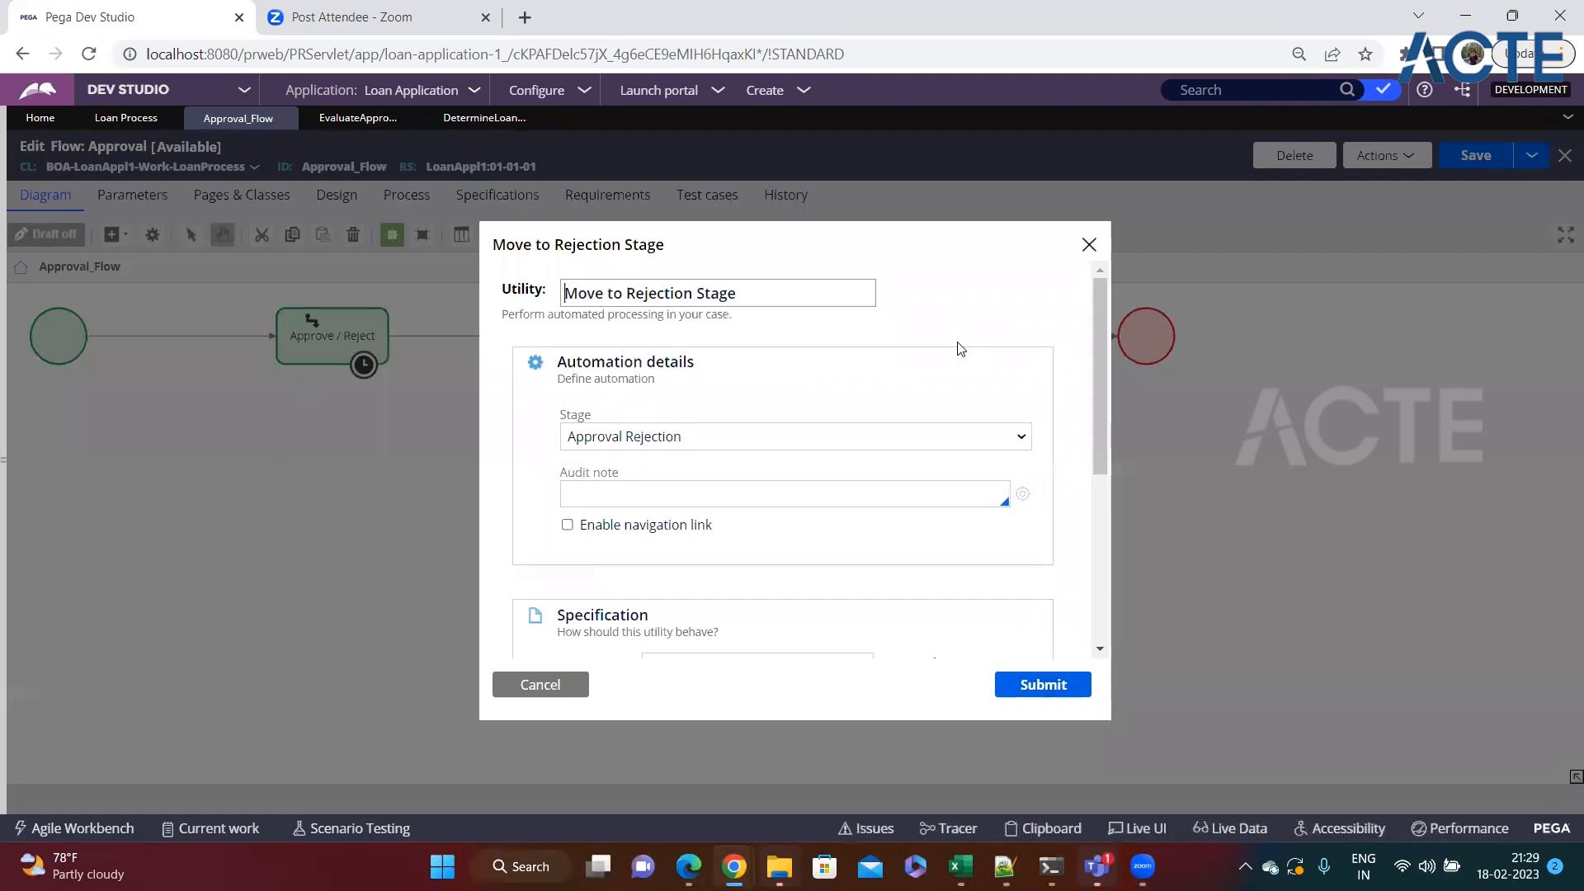
{"action": "scroll", "coordinate": [645, 503], "scroll_direction": "down", "scroll_amount": 3}
{"action": "scroll", "coordinate": [645, 503], "scroll_direction": "up", "scroll_amount": 4}
{"action": "left_click", "coordinate": [1089, 244]}
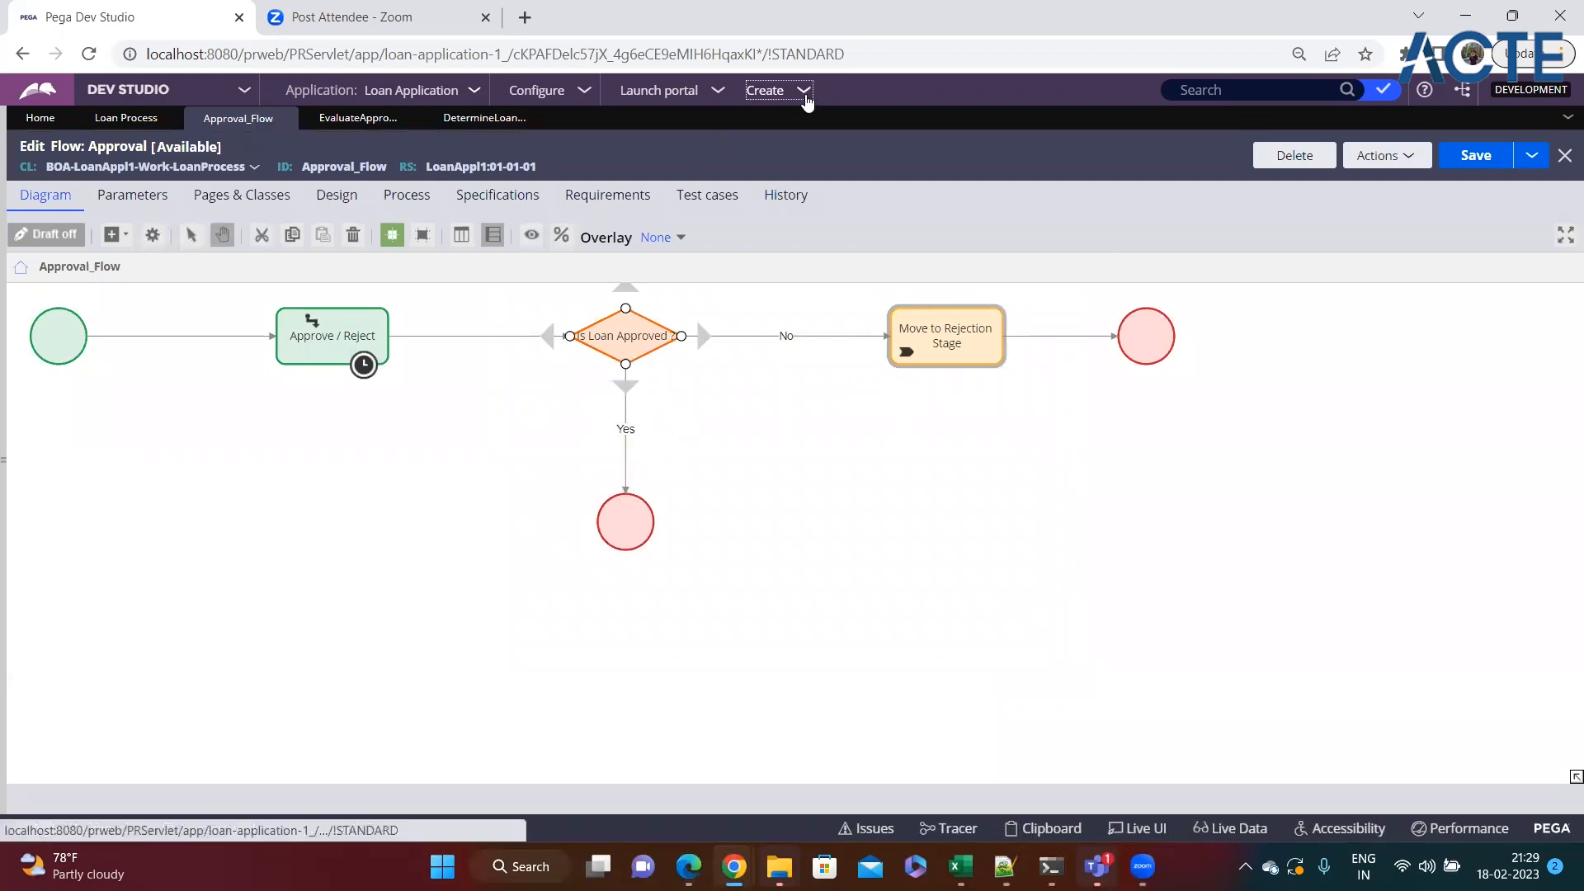
- Create a new Loan Process case and submit its personal details with a first name, phone number and date of birth
{"action": "left_click", "coordinate": [804, 92]}
{"action": "left_click", "coordinate": [1043, 133]}
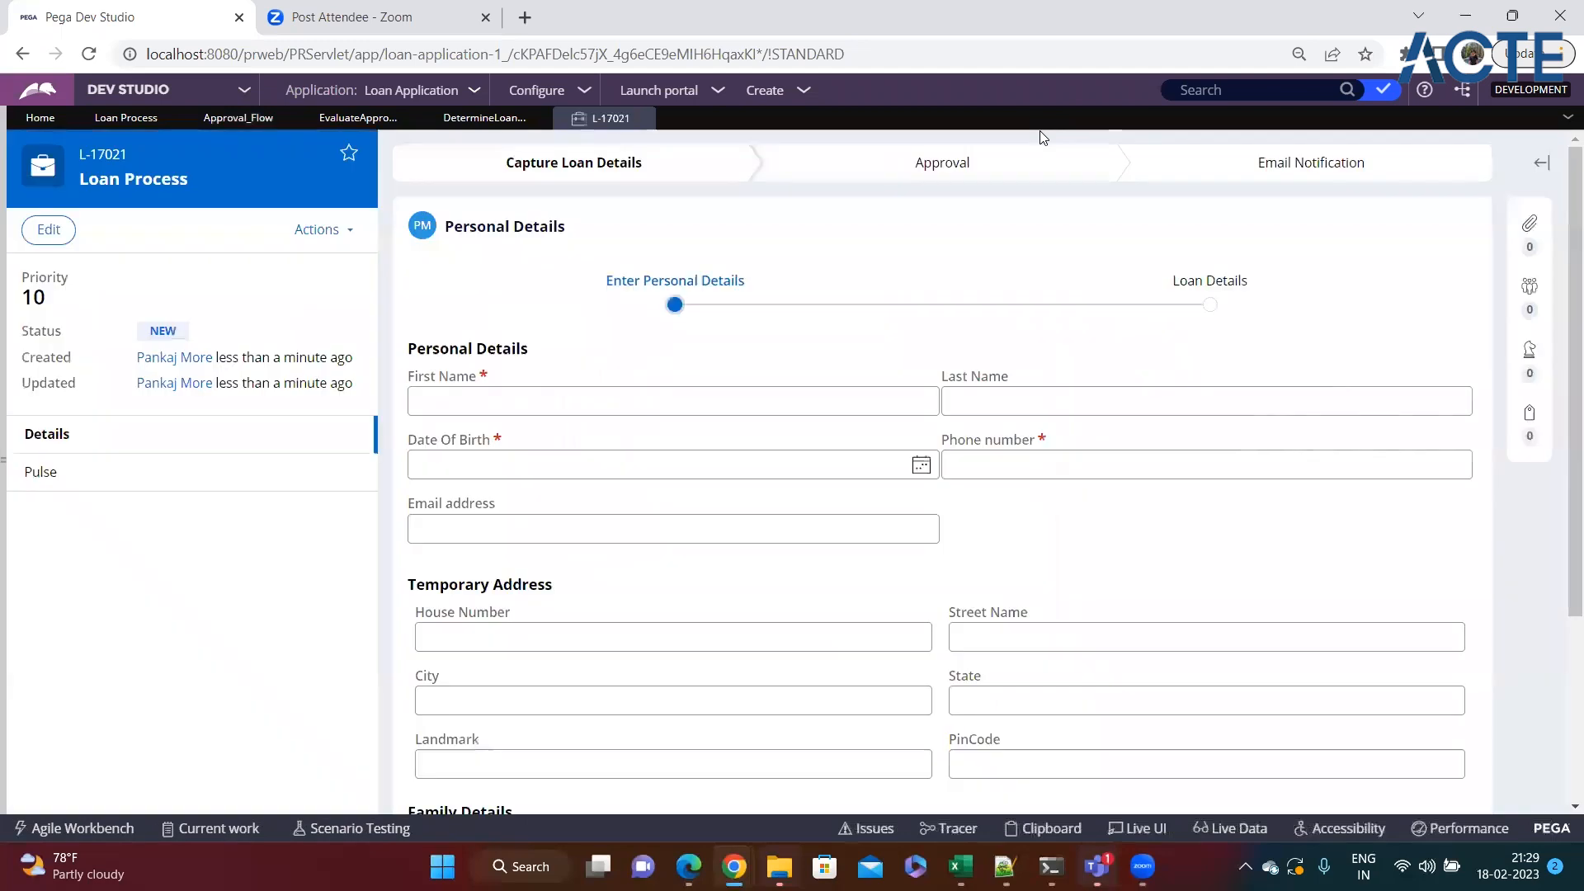
{"action": "left_click", "coordinate": [574, 402]}
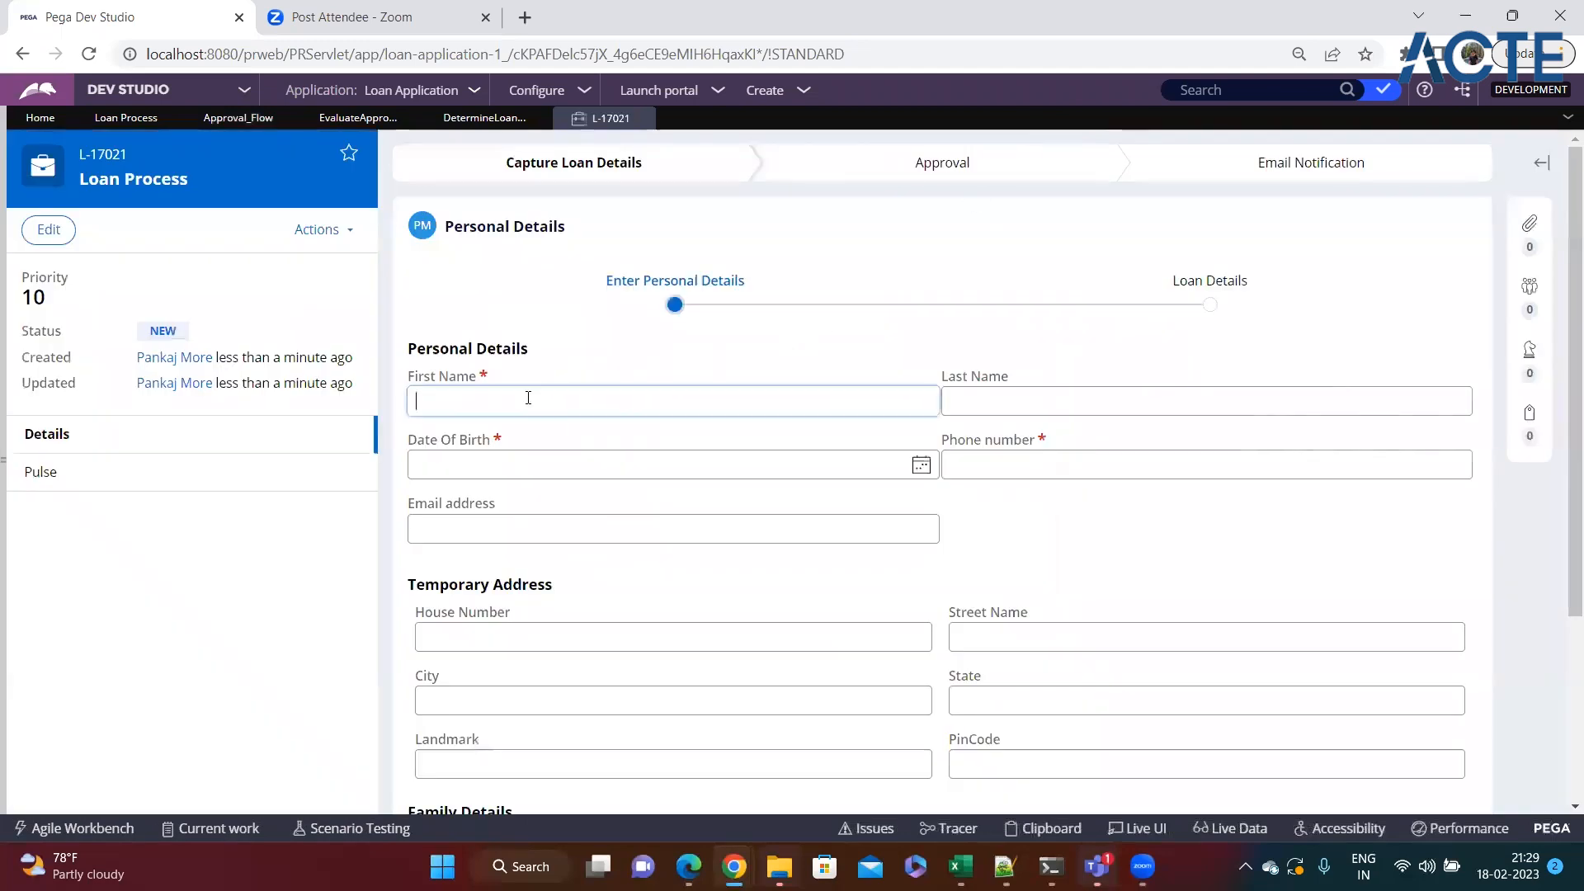
{"action": "type", "text": "sdfsfsdf"}
{"action": "left_click", "coordinate": [961, 457]}
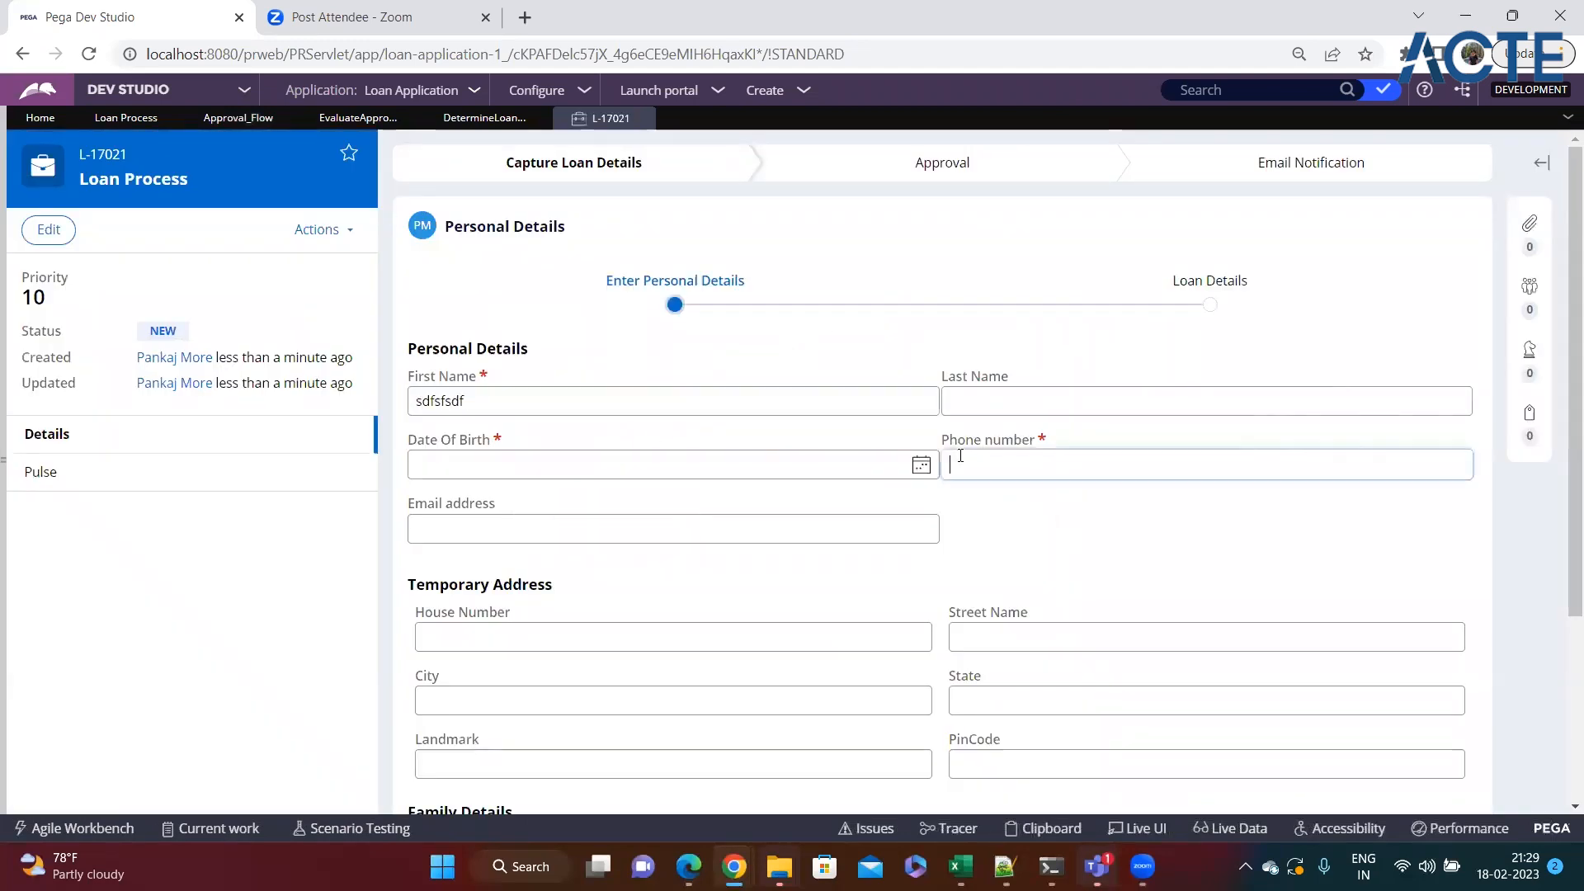
{"action": "left_click", "coordinate": [921, 465]}
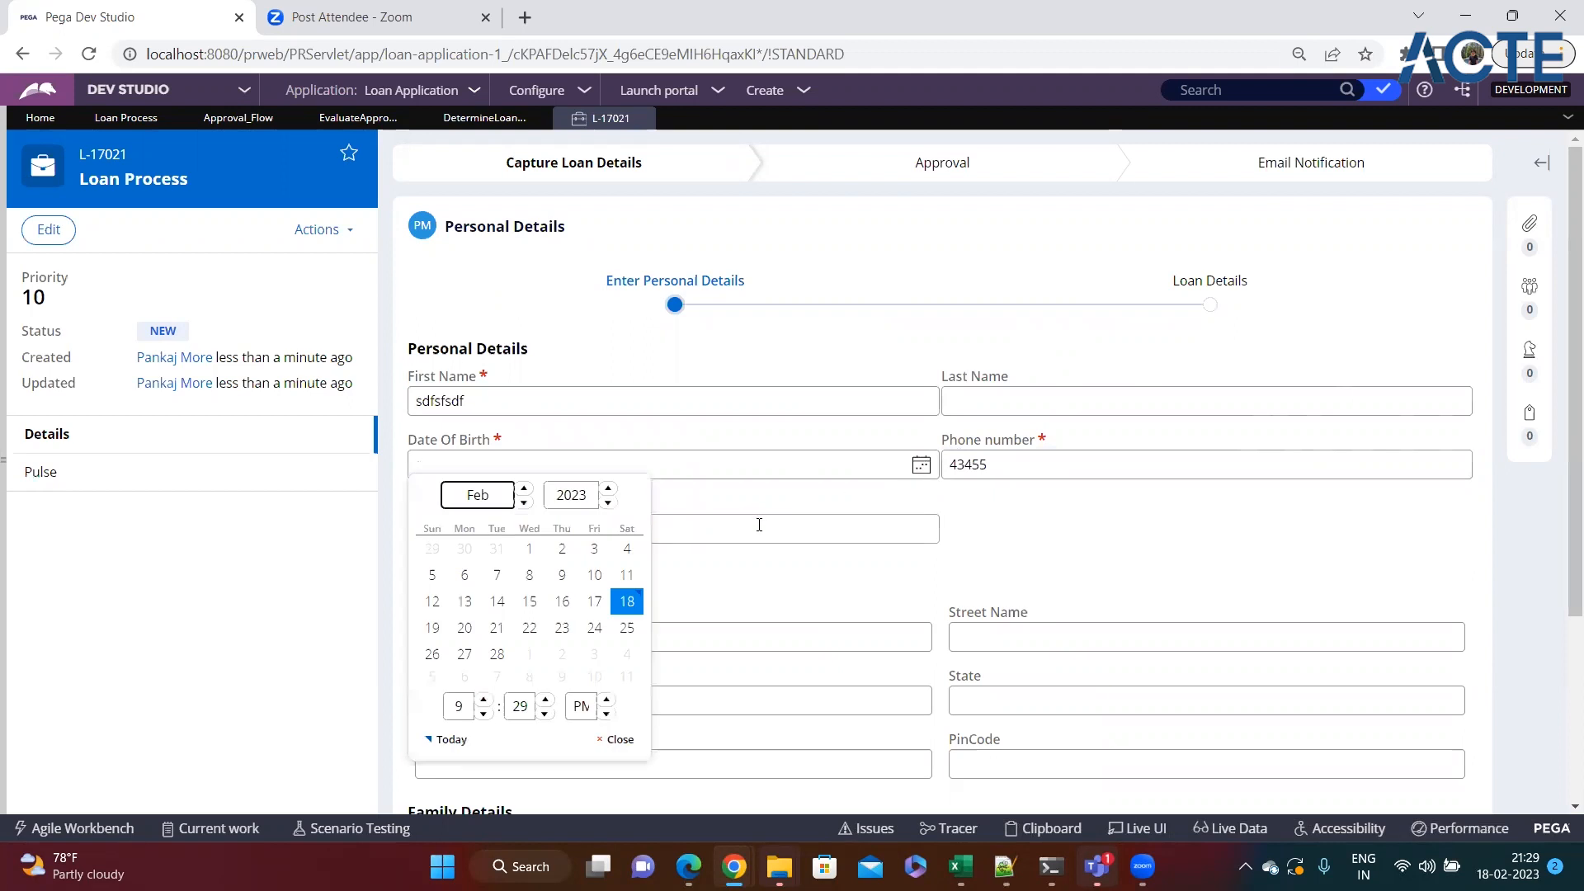
{"action": "left_click", "coordinate": [561, 550]}
{"action": "scroll", "coordinate": [849, 506], "scroll_direction": "down", "scroll_amount": 3}
{"action": "left_click", "coordinate": [1435, 696]}
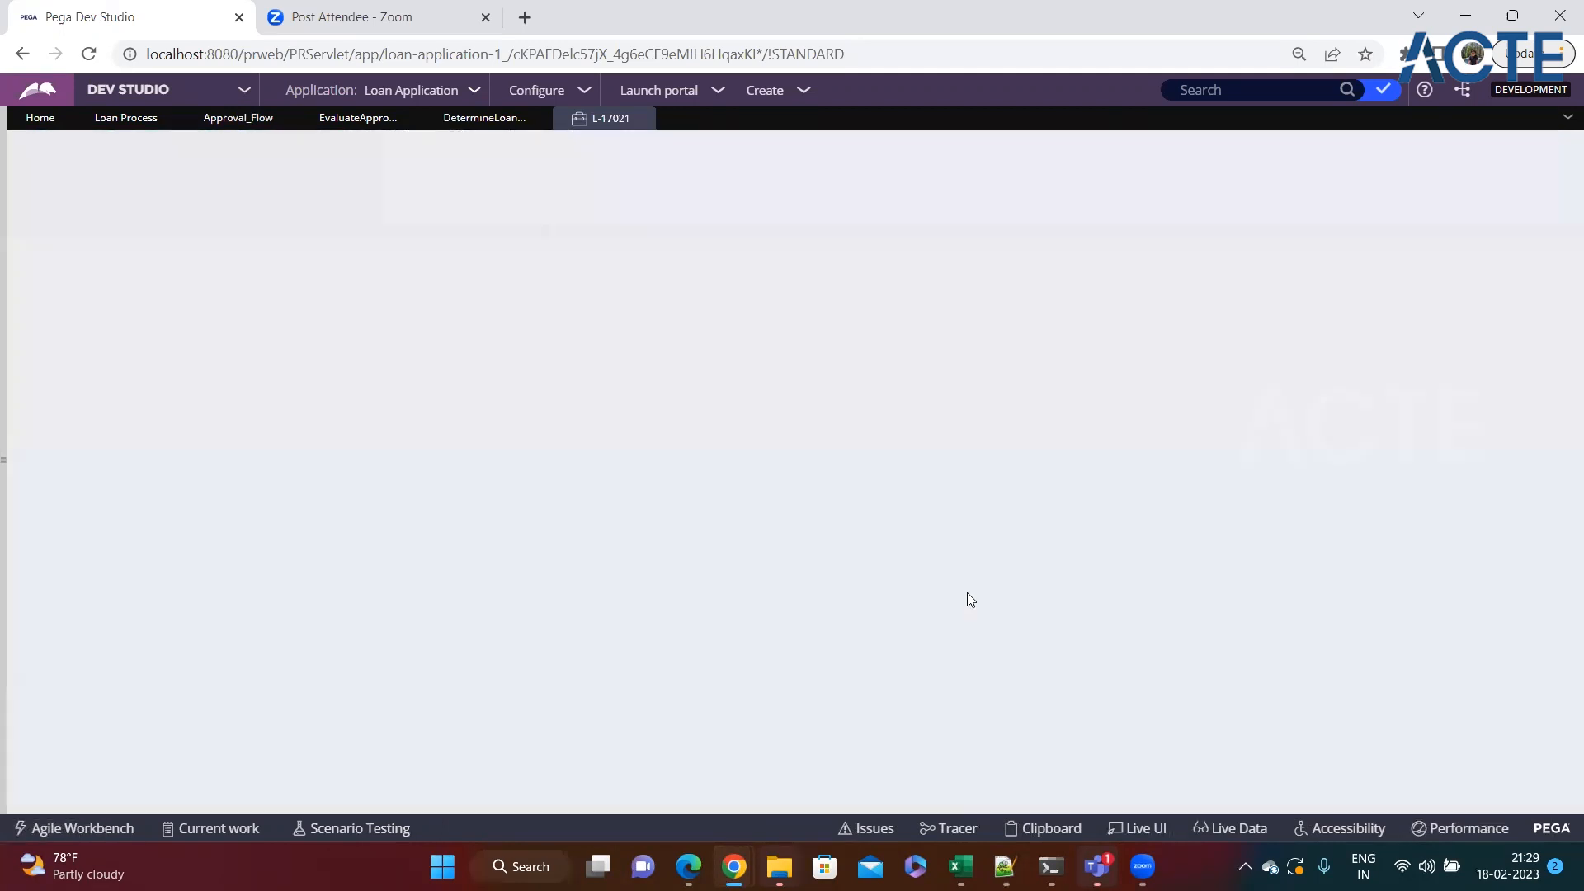
- Submit the loan details with loan type Education Loan and a loan amount of 2344
{"action": "left_click", "coordinate": [459, 371]}
{"action": "left_click", "coordinate": [453, 407]}
{"action": "left_click", "coordinate": [454, 420]}
{"action": "left_click", "coordinate": [1474, 523]}
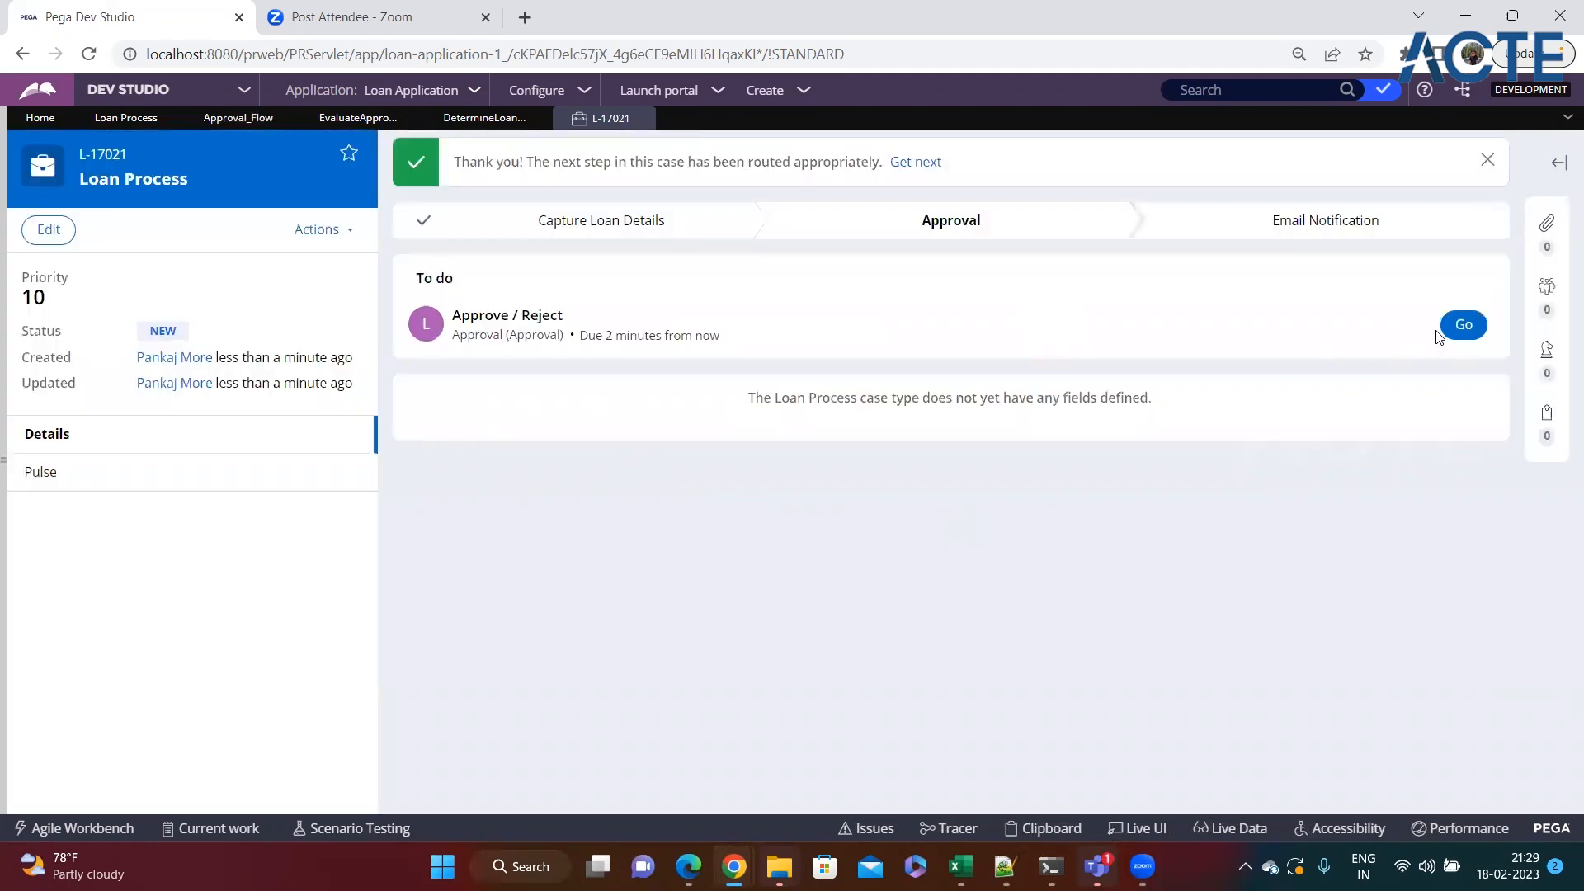
{"action": "left_click", "coordinate": [1461, 325]}
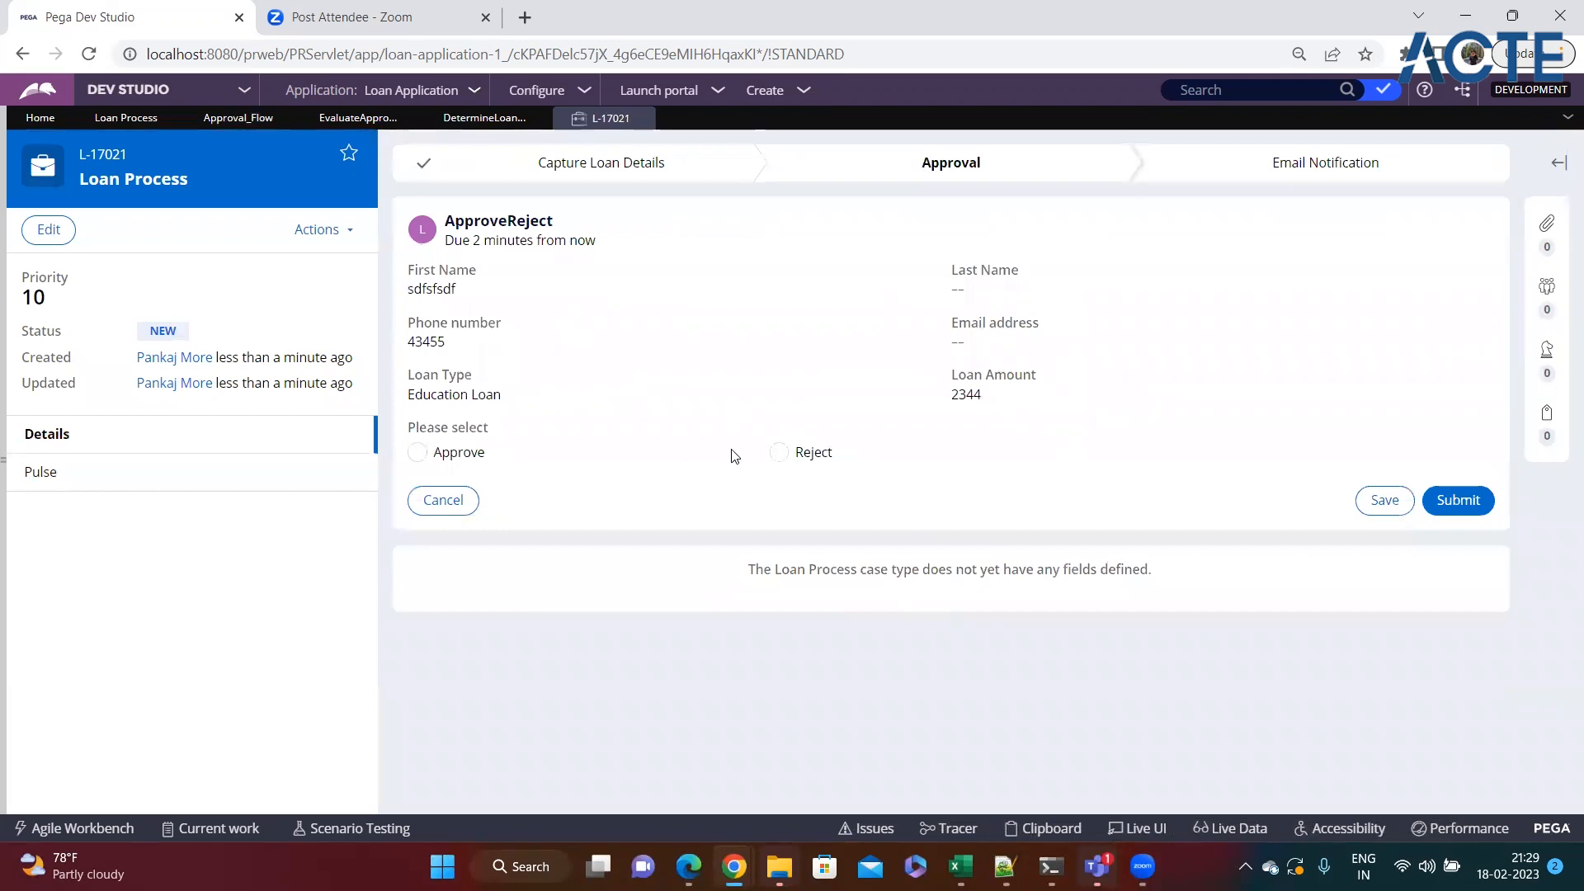
{"action": "left_click", "coordinate": [779, 452]}
{"action": "left_click", "coordinate": [653, 569]}
{"action": "type", "text": "23423423432fdsfdsfsdfsdfsdfsf"}
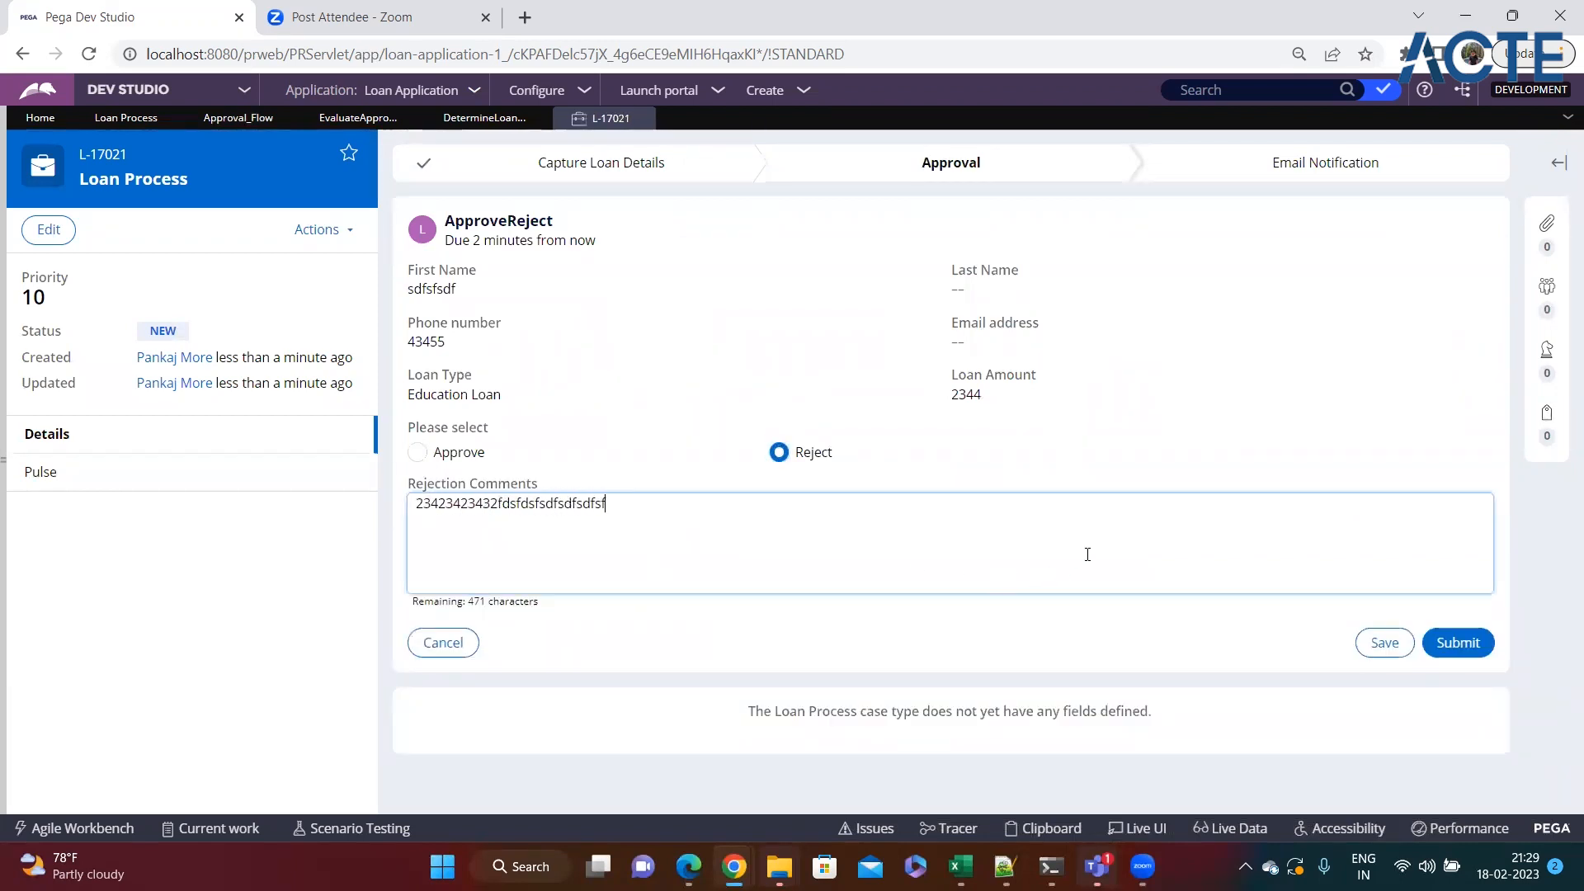
{"action": "left_click", "coordinate": [1458, 642]}
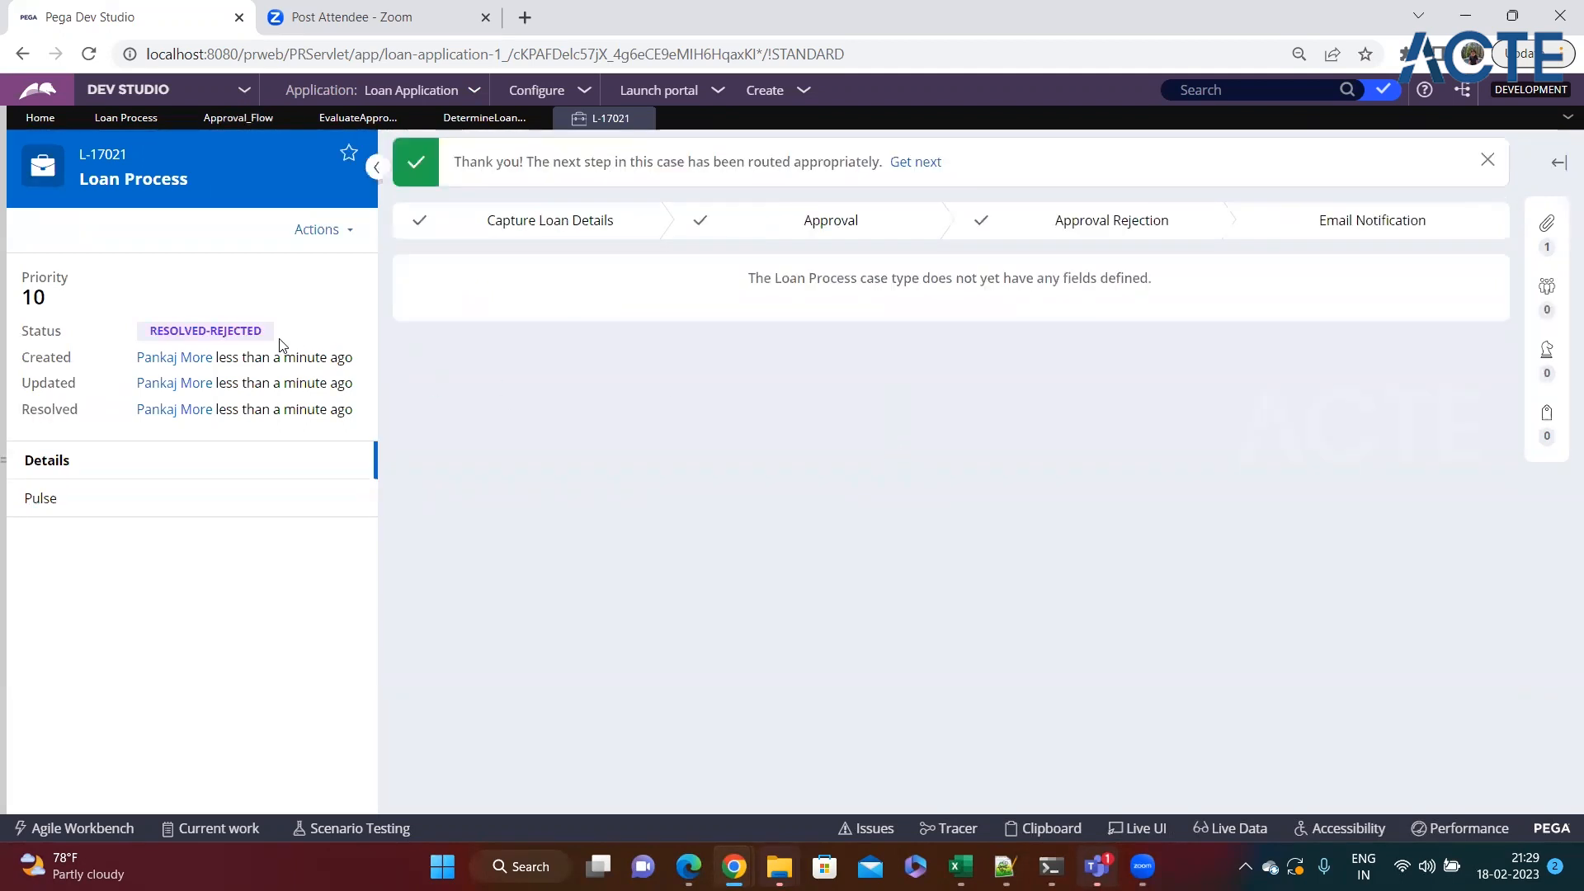
{"action": "left_click_drag", "start_coordinate": [283, 343], "coordinate": [136, 339]}
- Create another Loan Process case and submit its personal details with a first name, phone number and date of birth
{"action": "left_click", "coordinate": [768, 99]}
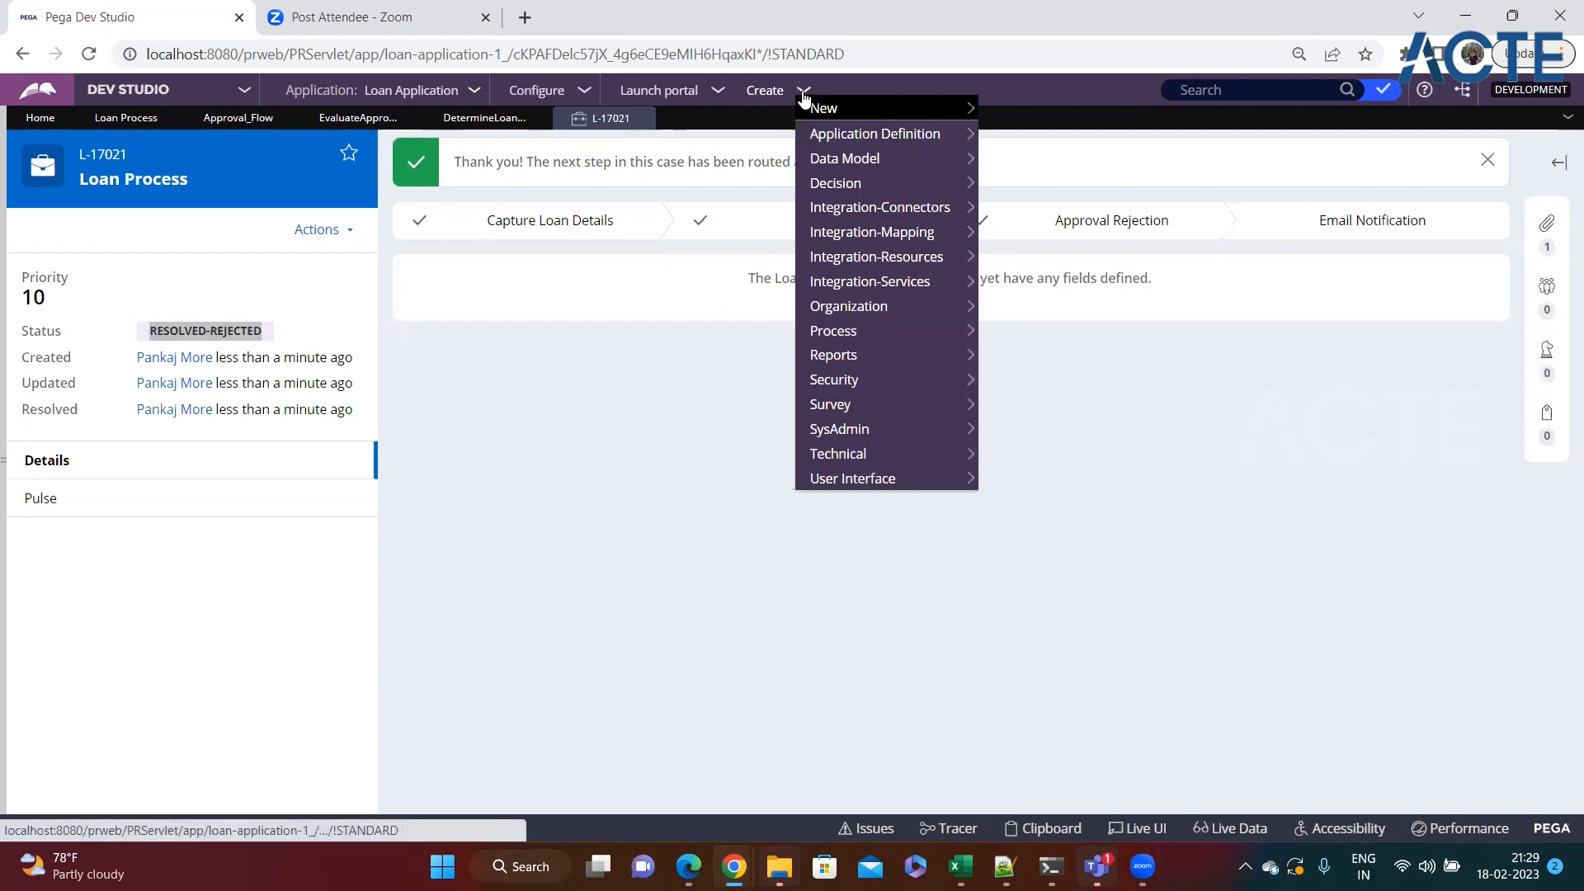
{"action": "mouse_move", "coordinate": [949, 108]}
{"action": "left_click", "coordinate": [1040, 144]}
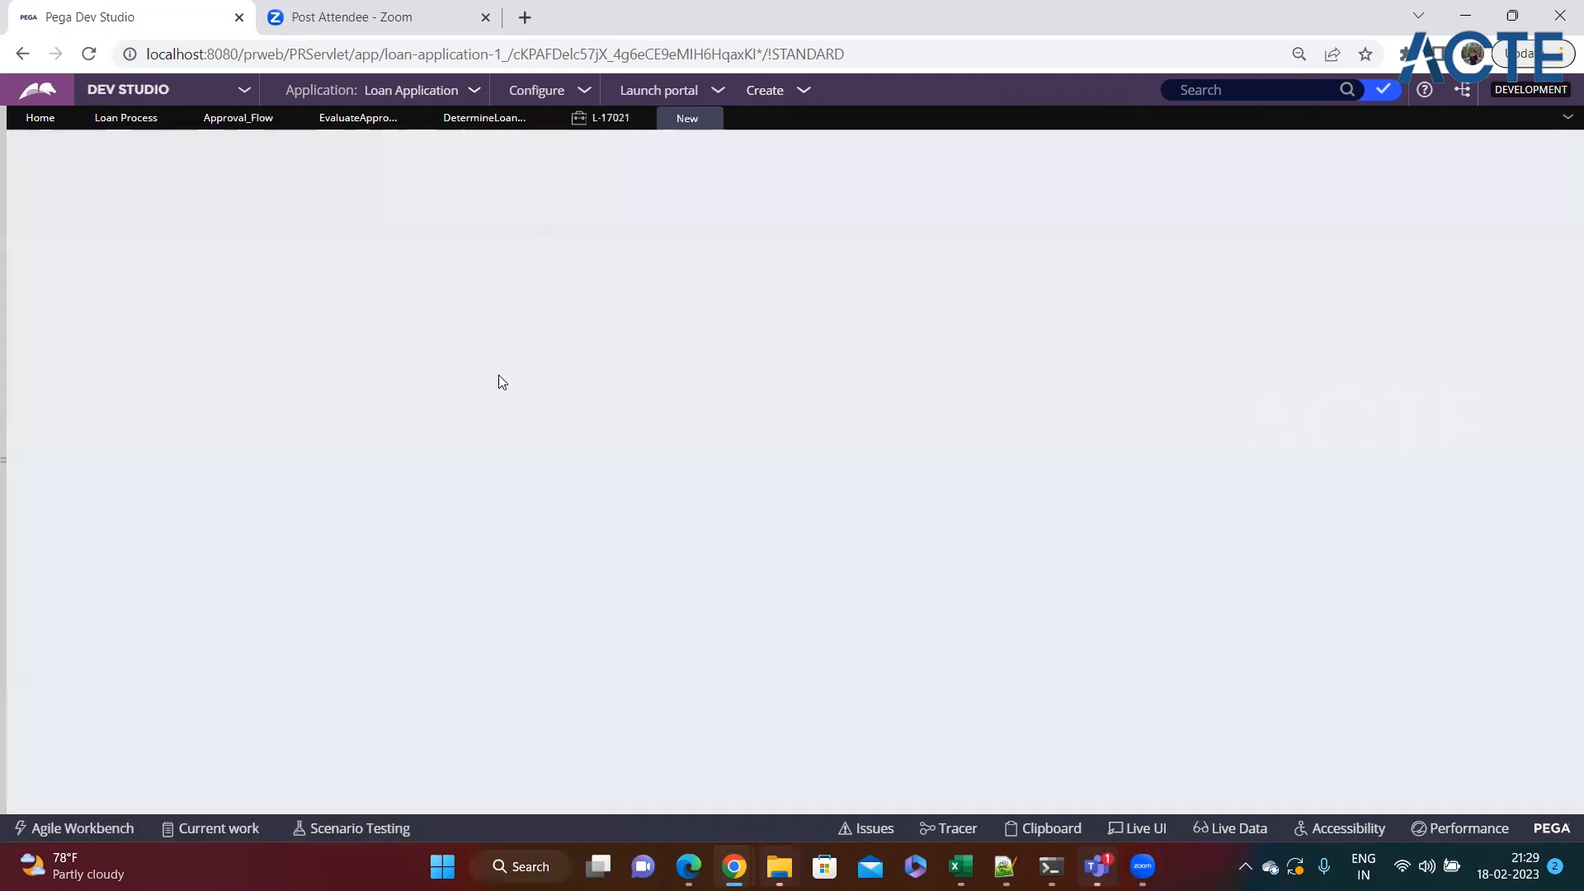
{"action": "left_click", "coordinate": [522, 403]}
{"action": "type", "text": "sdff"}
{"action": "left_click", "coordinate": [984, 475]}
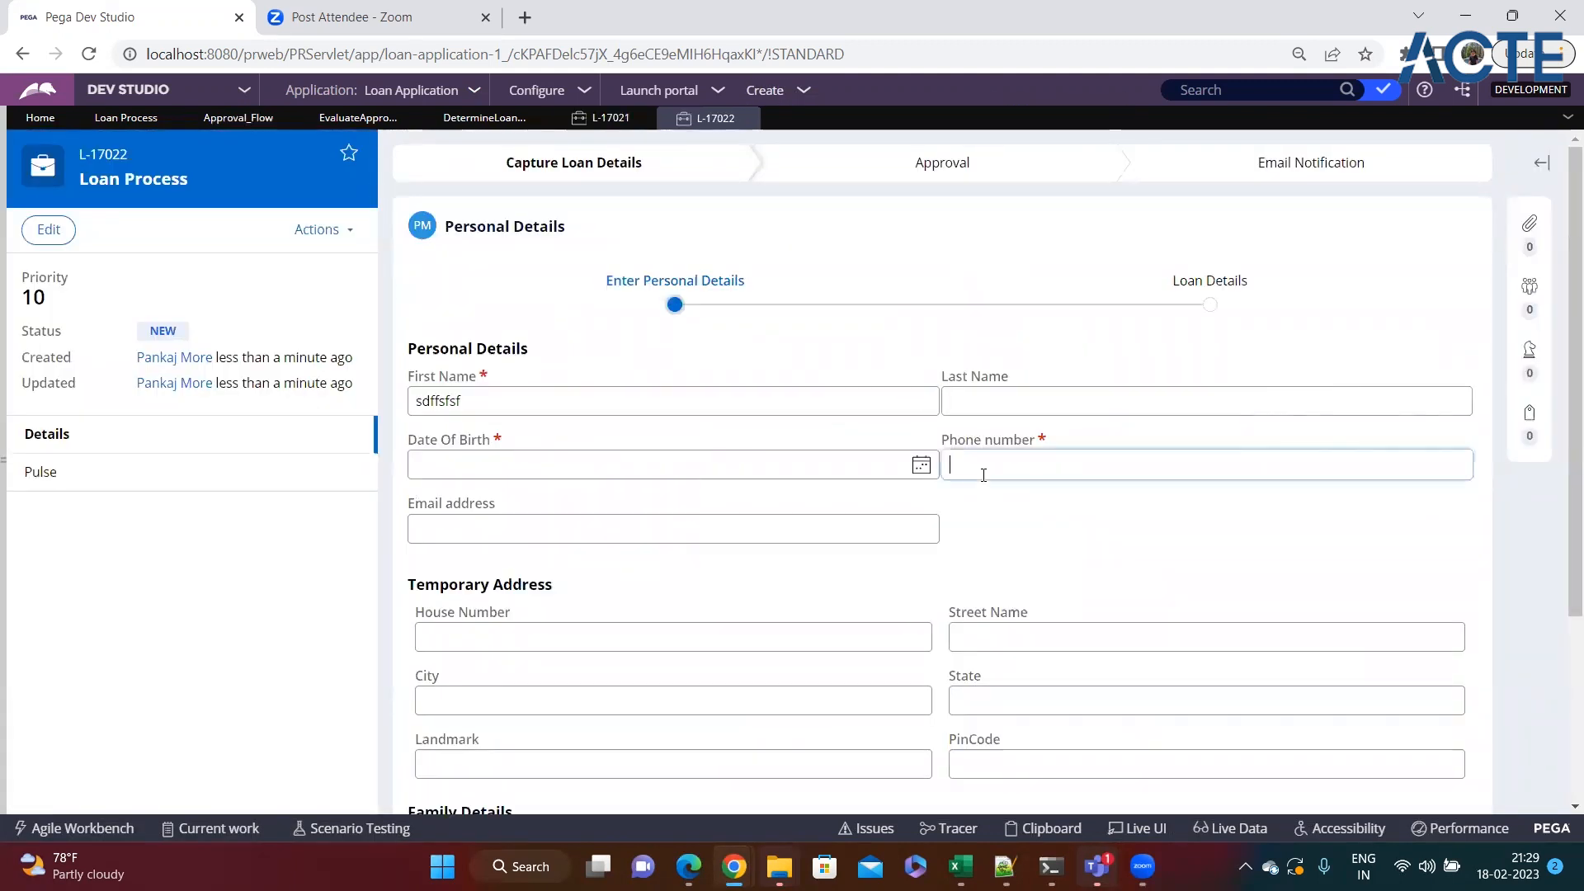
{"action": "left_click", "coordinate": [922, 466]}
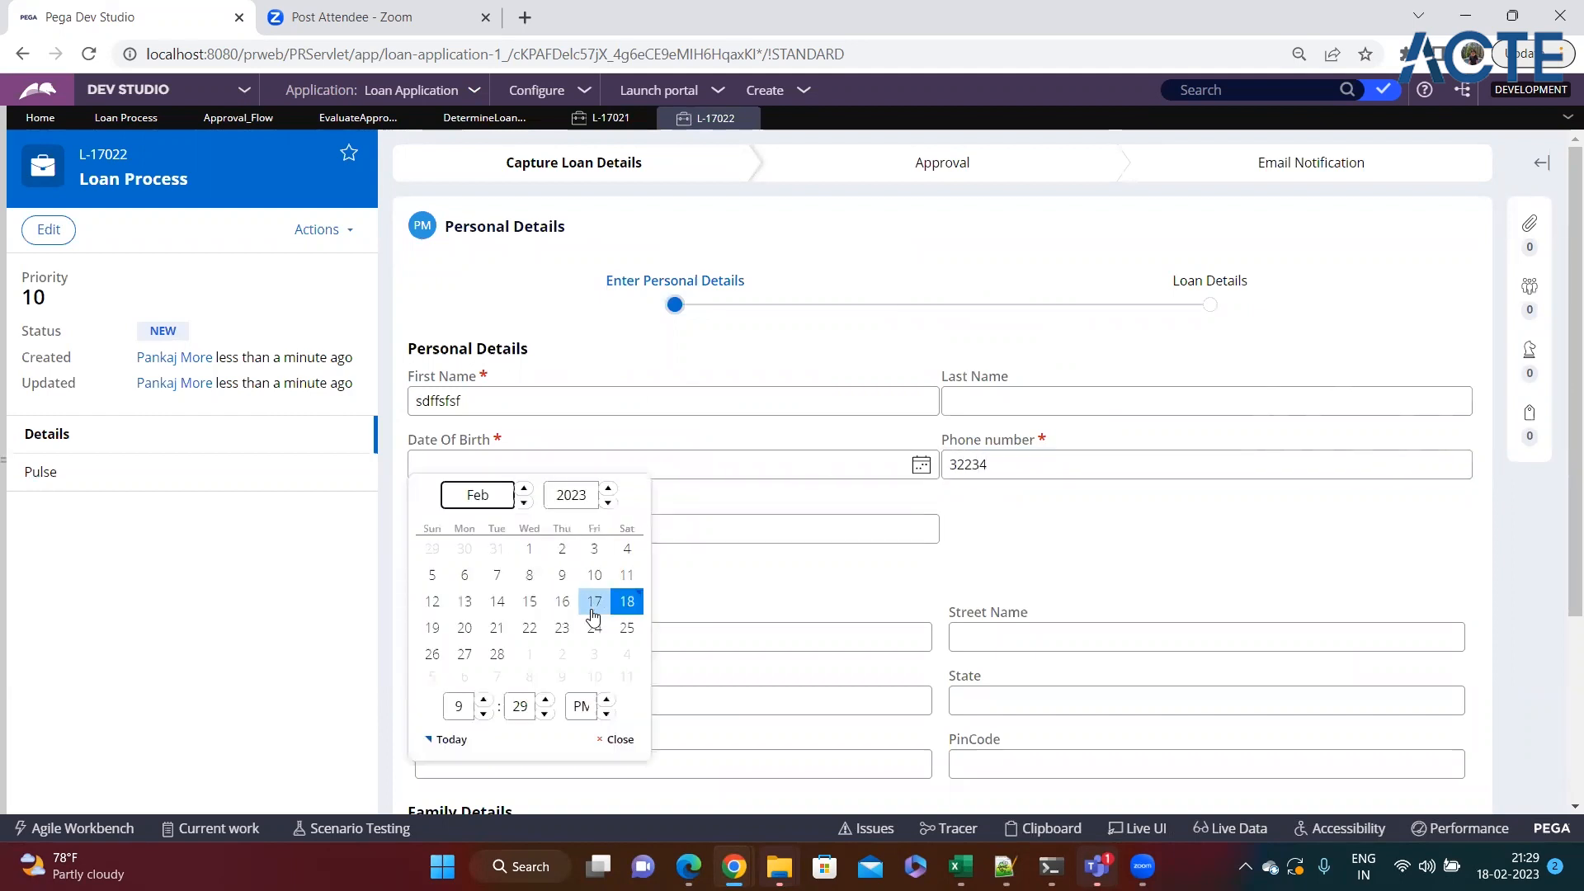
{"action": "left_click", "coordinate": [594, 575]}
{"action": "scroll", "coordinate": [730, 561], "scroll_direction": "down", "scroll_amount": 3}
{"action": "left_click", "coordinate": [1432, 696]}
- Submit the new case's loan details with loan type Education Loan and a loan amount of 324
{"action": "left_click", "coordinate": [517, 366]}
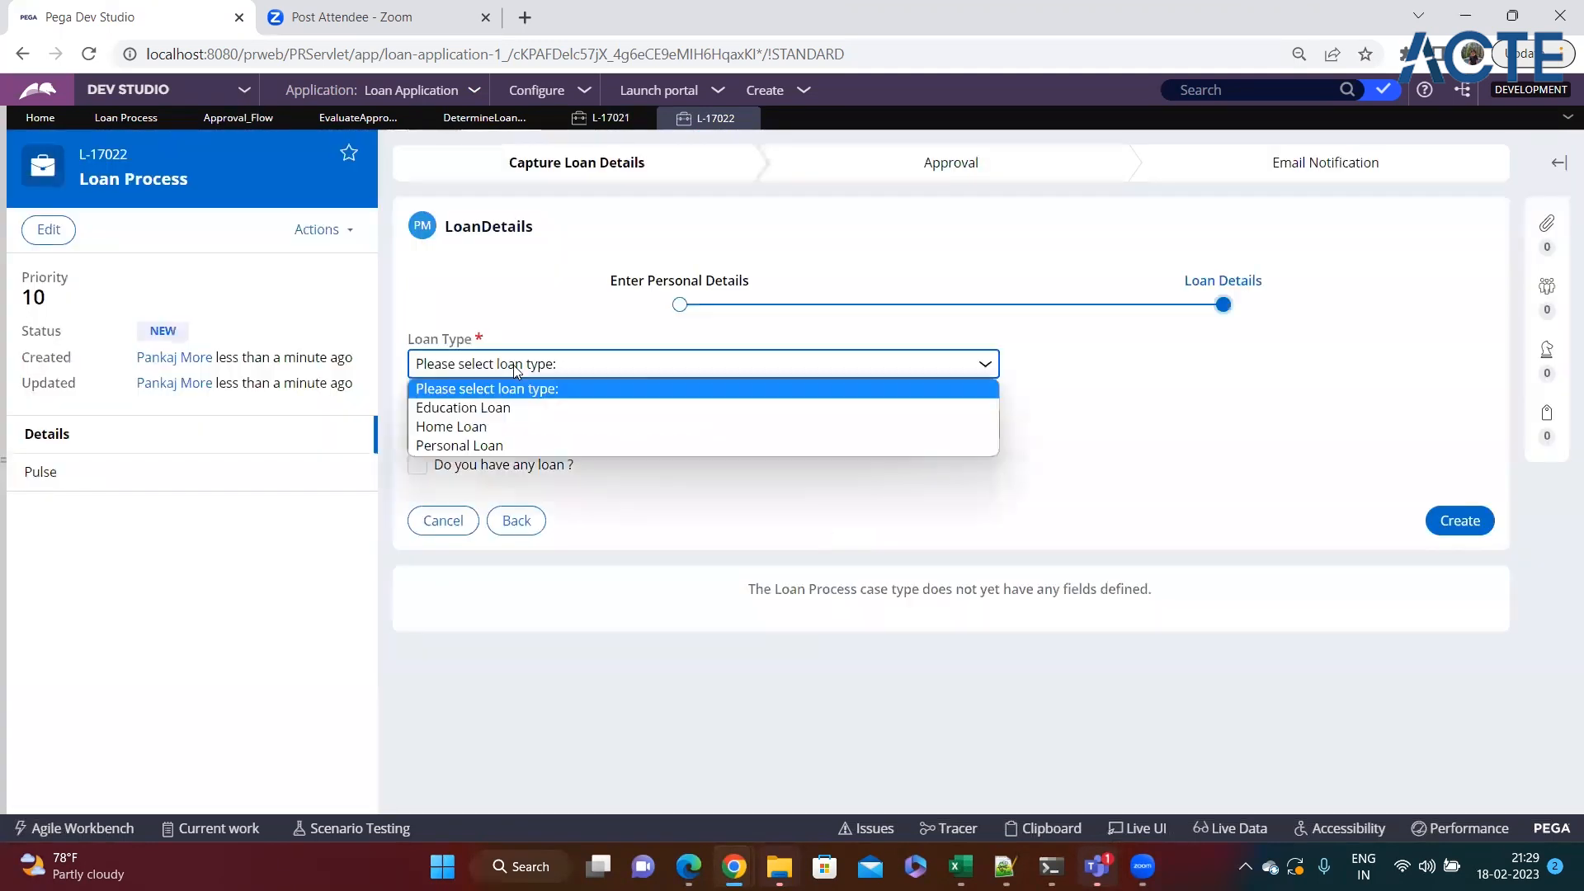
{"action": "left_click", "coordinate": [446, 464]}
{"action": "left_click", "coordinate": [506, 373]}
{"action": "left_click", "coordinate": [492, 395]}
{"action": "left_click", "coordinate": [532, 364]}
{"action": "left_click", "coordinate": [505, 408]}
{"action": "left_click", "coordinate": [485, 422]}
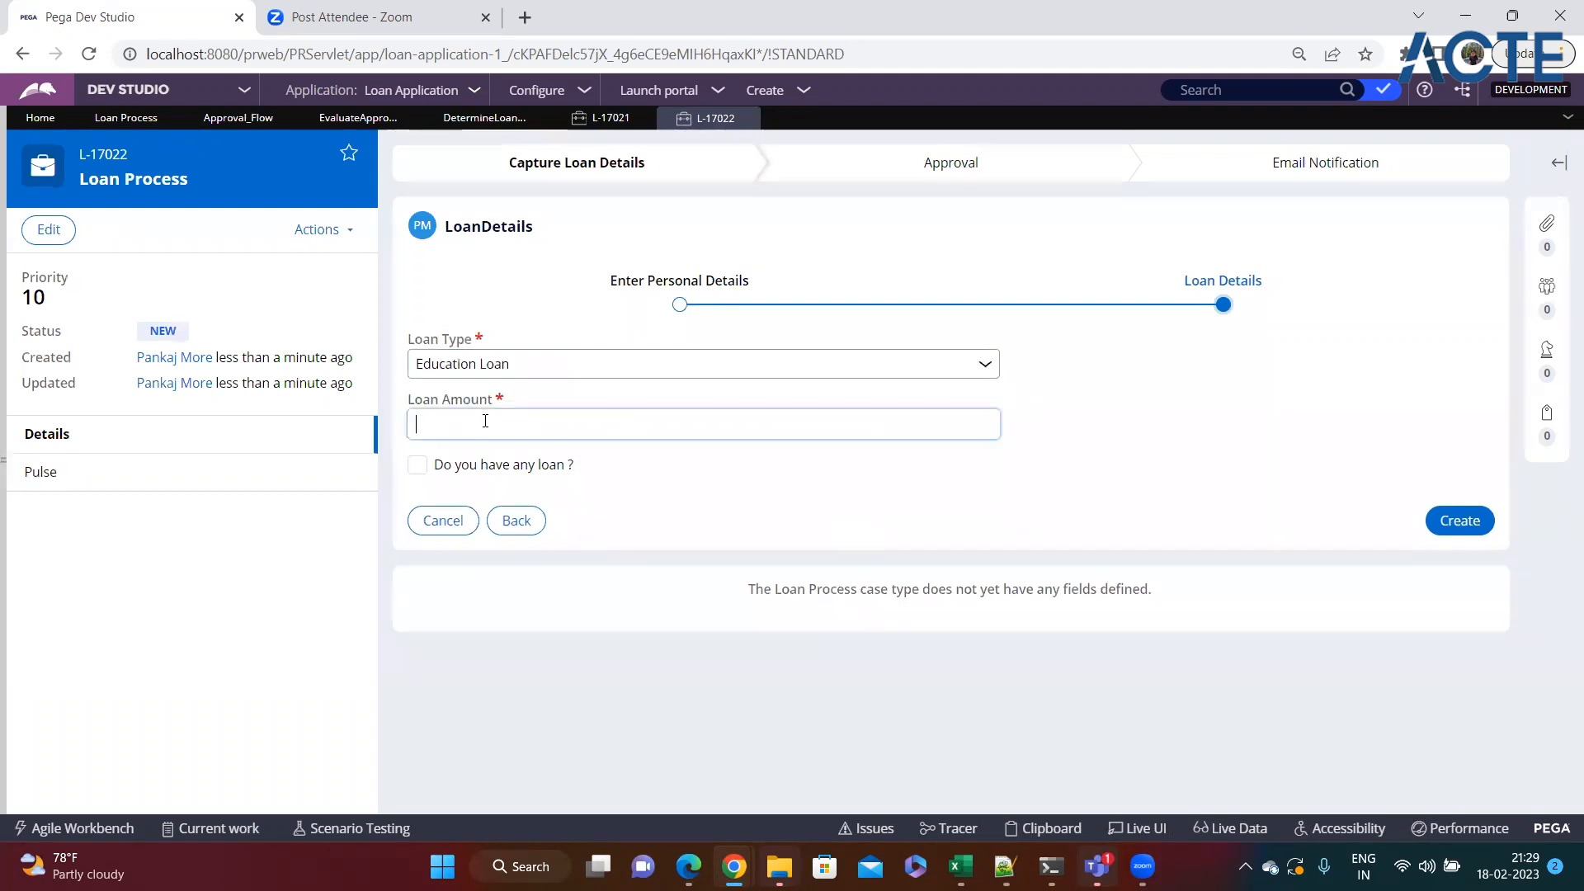
{"action": "left_click", "coordinate": [1457, 520]}
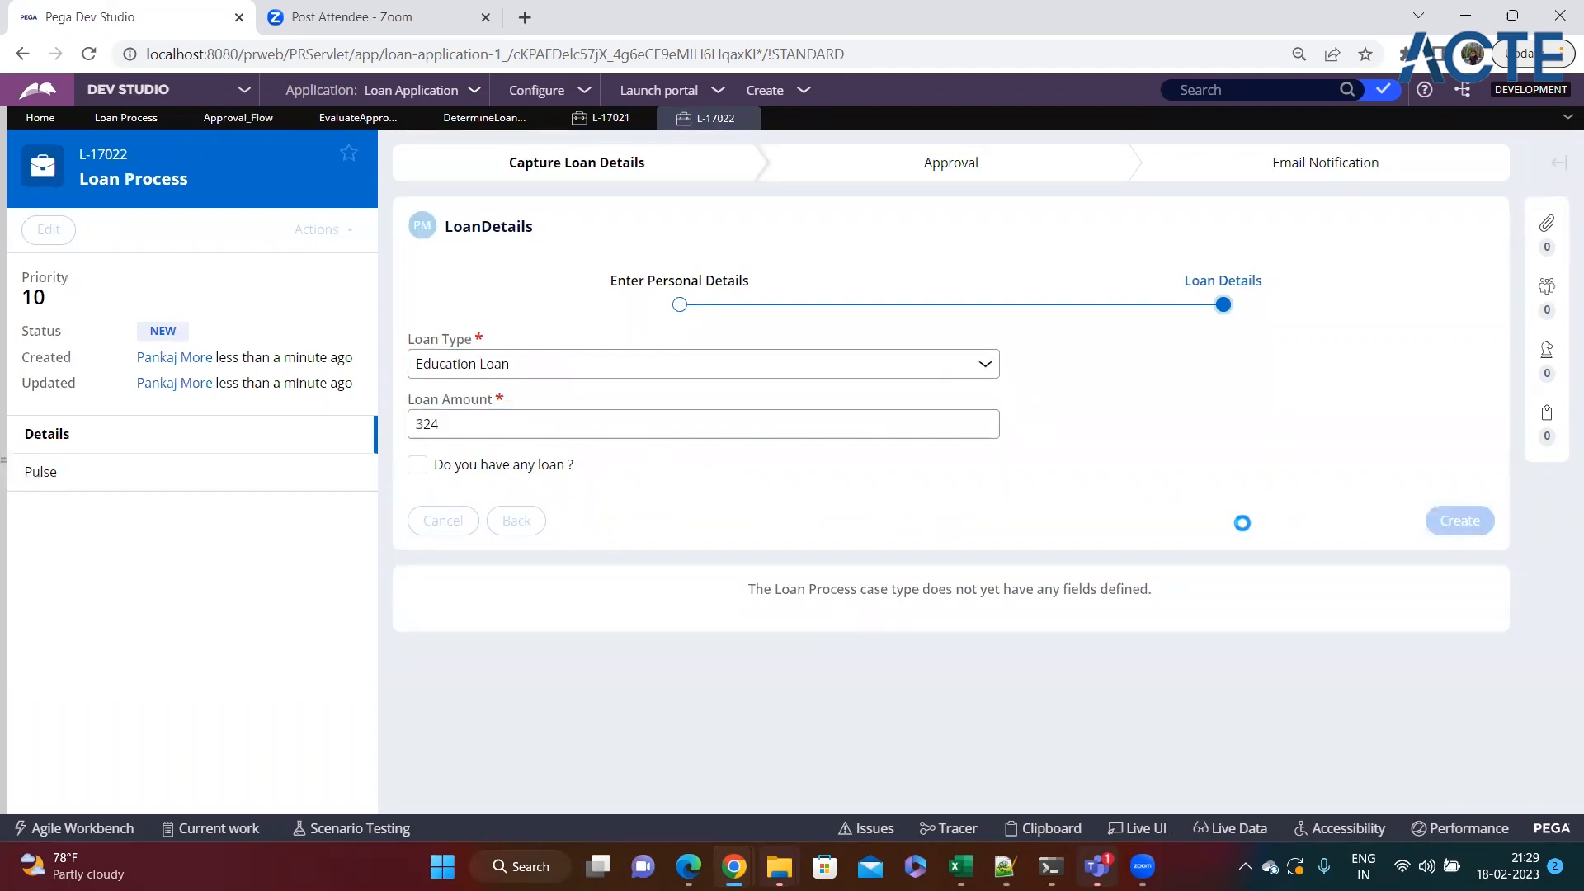
- Open the case's Approve / Reject assignment, approve the loan, and check the case status
{"action": "left_click", "coordinate": [1462, 325]}
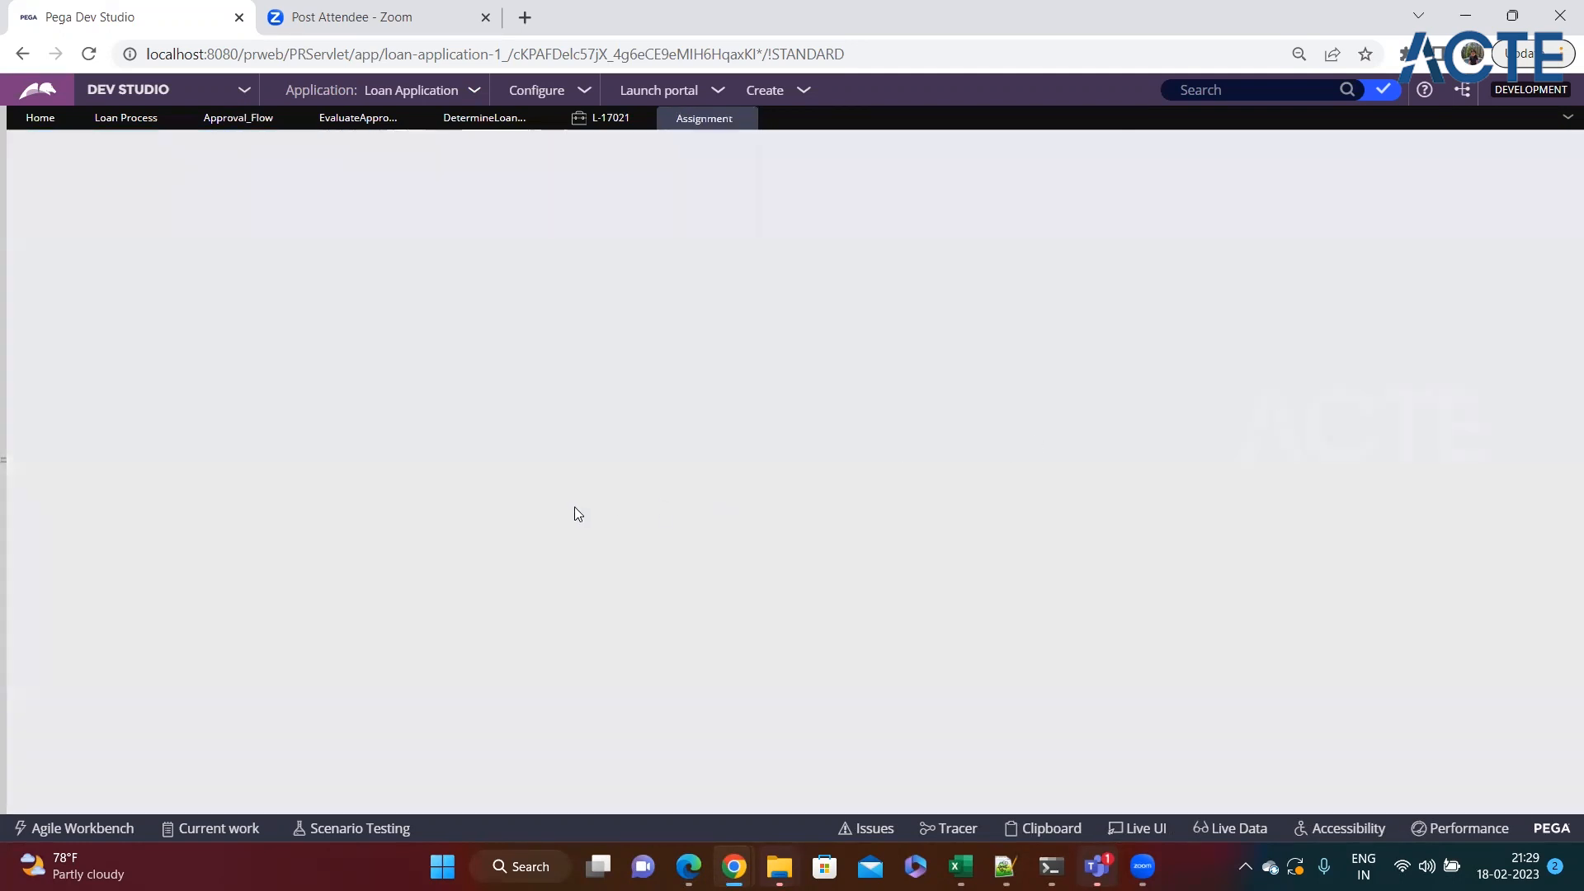
{"action": "left_click", "coordinate": [417, 452]}
{"action": "left_click", "coordinate": [1475, 502]}
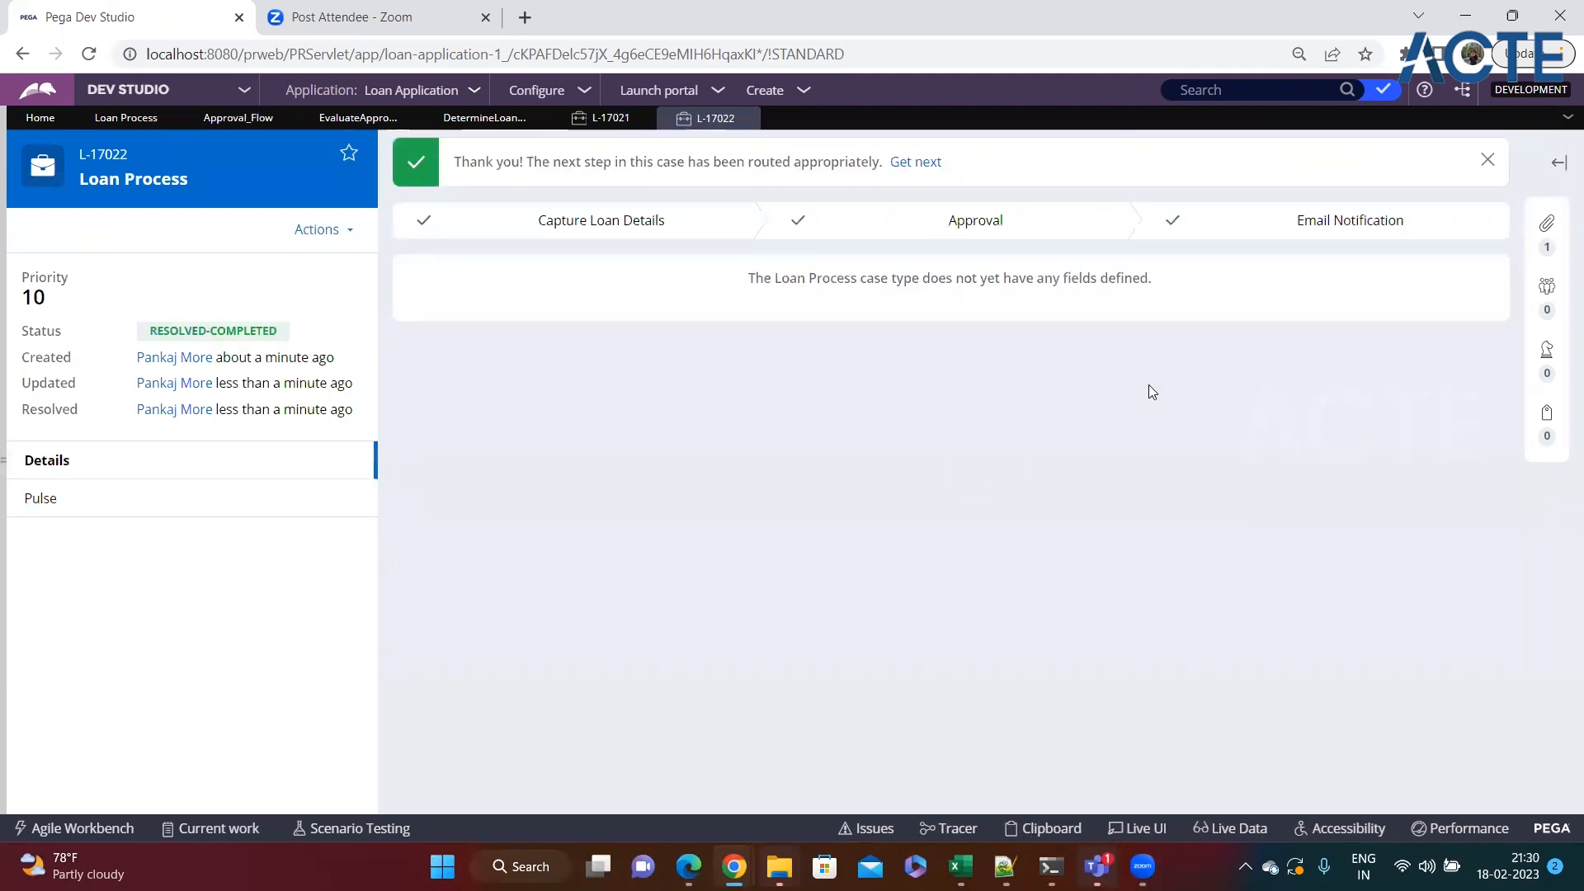
{"action": "left_click_drag", "start_coordinate": [279, 331], "coordinate": [149, 331]}
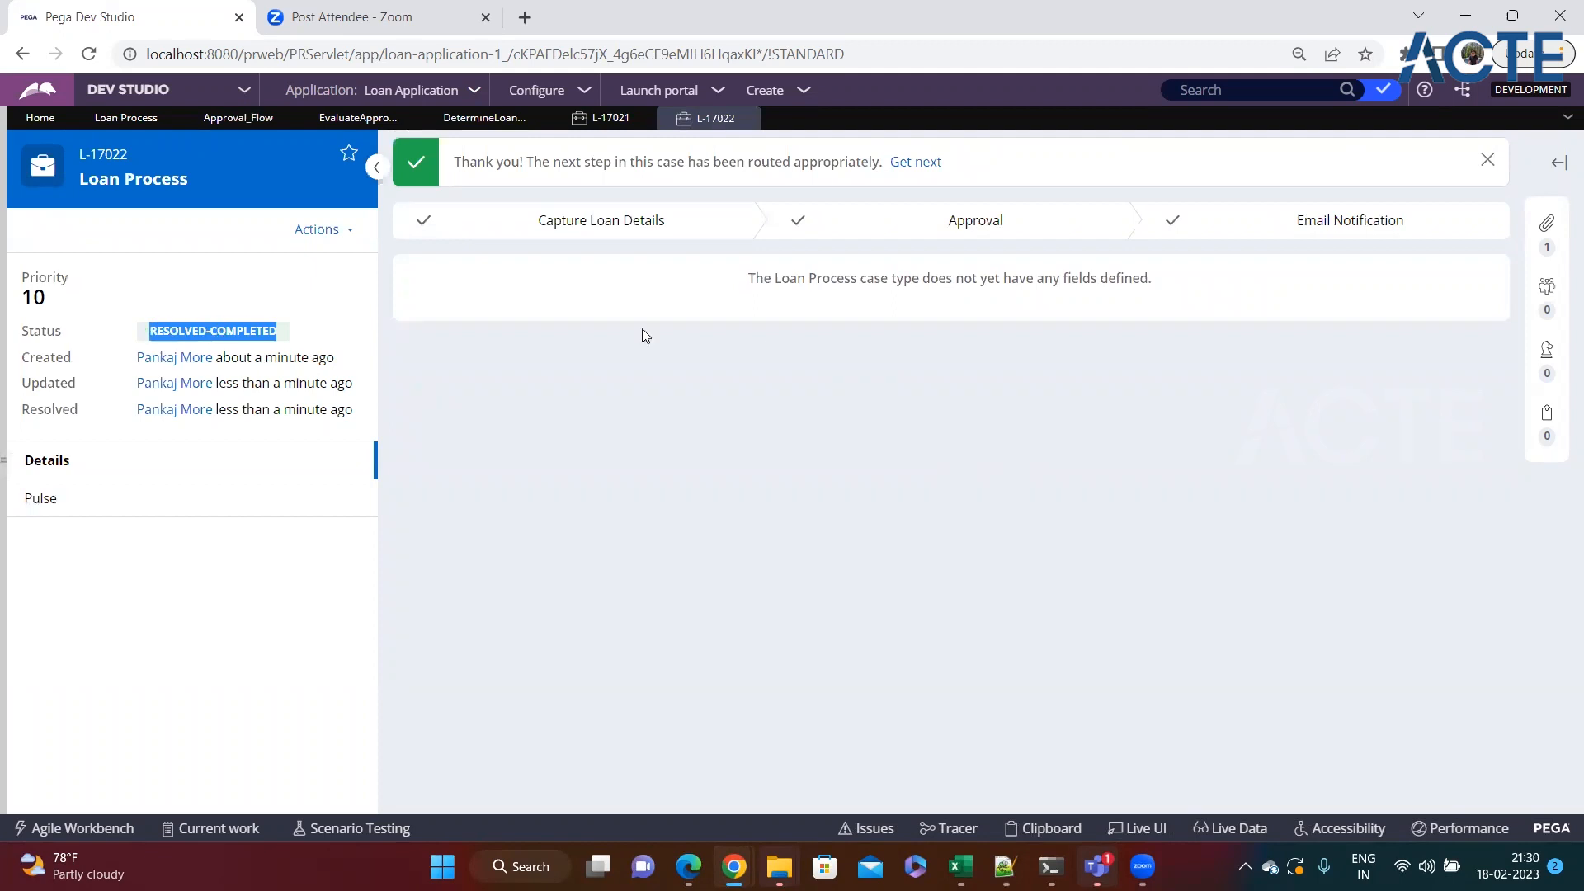
- Open the Loan got approved email among the case's files and documents, read its message, and close it
{"action": "left_click", "coordinate": [1547, 223]}
{"action": "left_click", "coordinate": [1407, 258]}
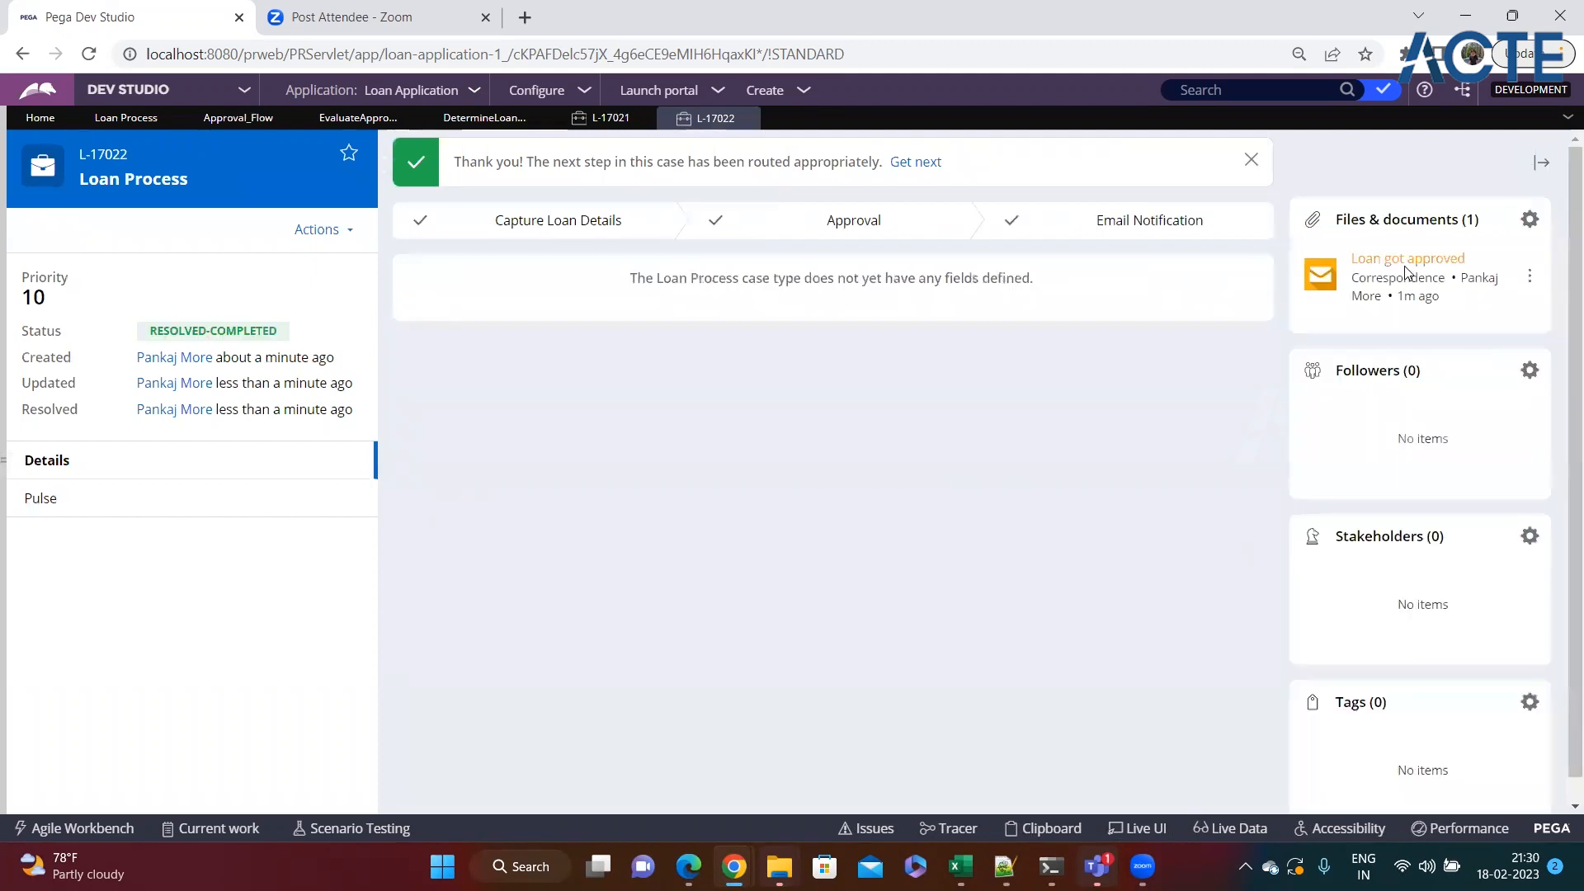
{"action": "left_click_drag", "start_coordinate": [205, 224], "coordinate": [25, 226]}
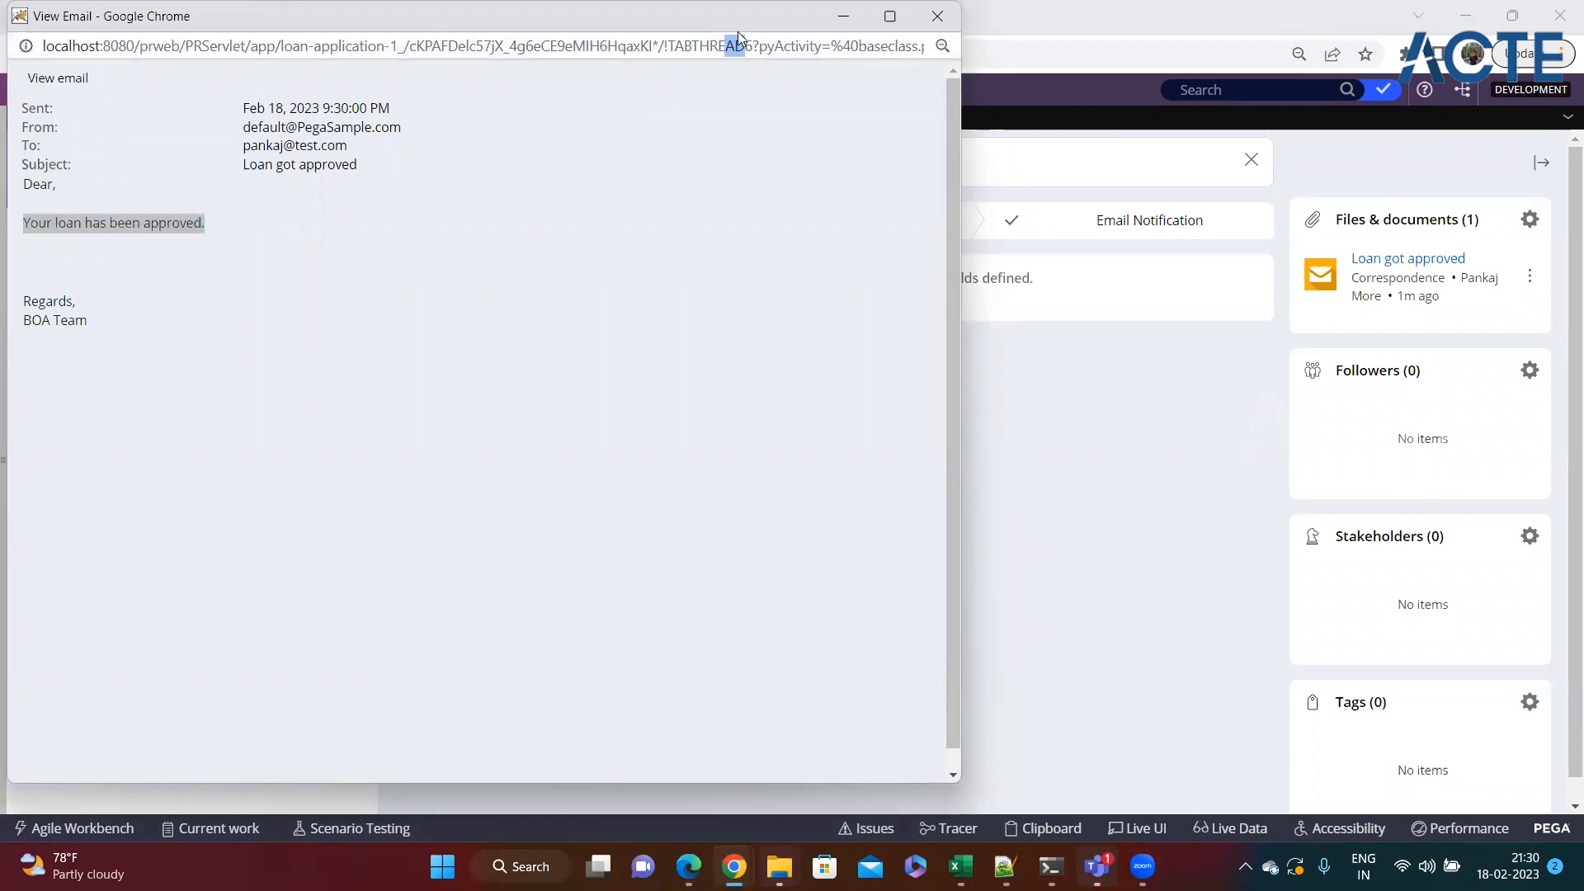
{"action": "left_click", "coordinate": [1039, 142]}
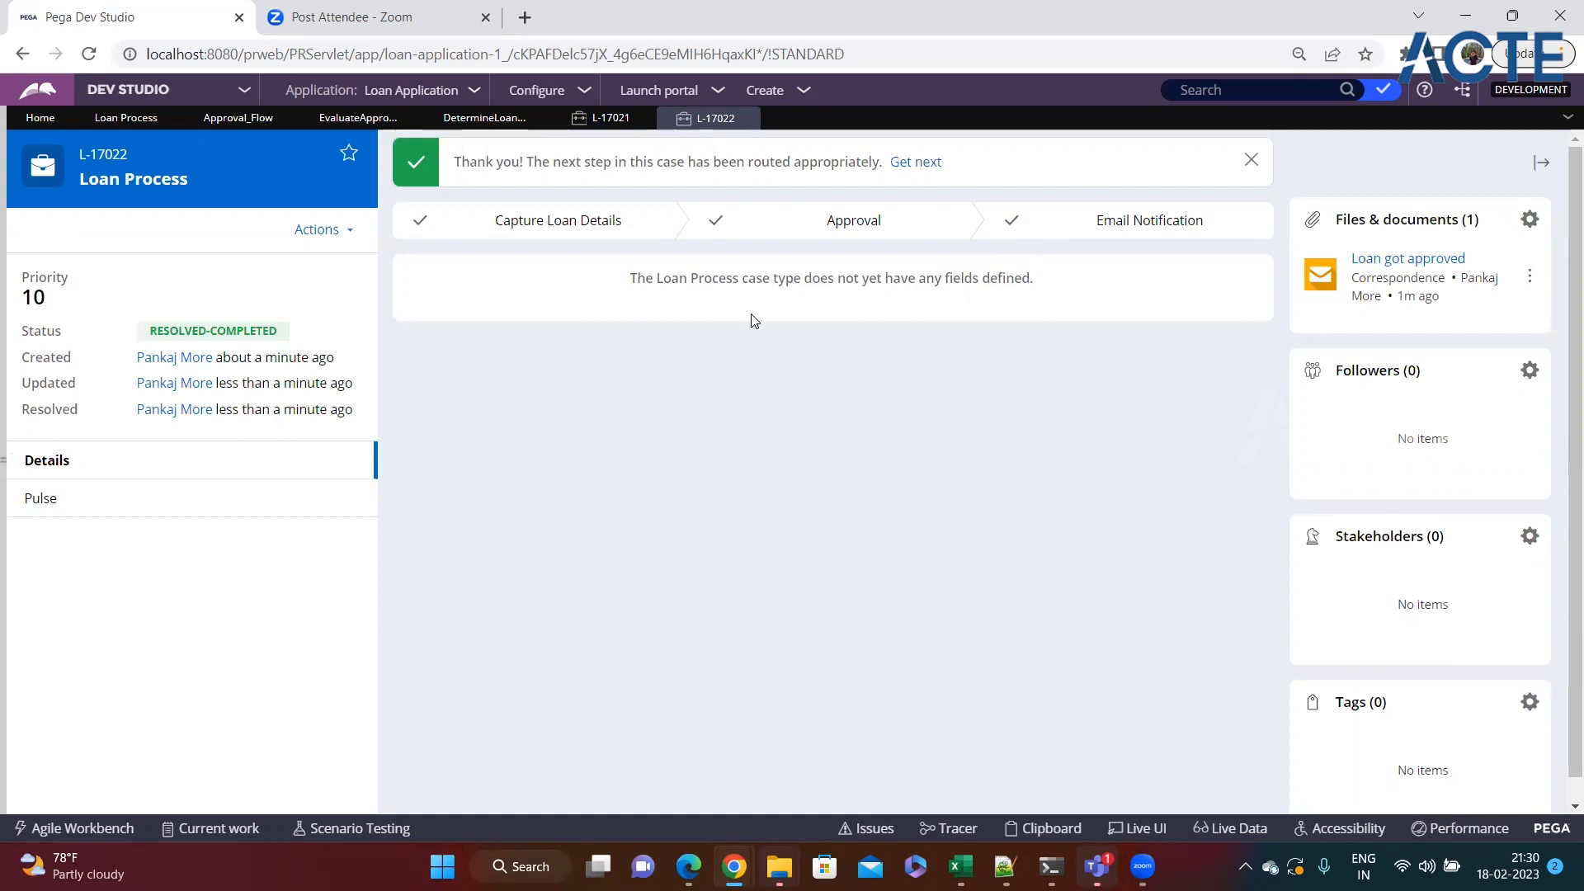
- Allow selection of the 'call decision' option in the Evaluate Approve Reject decision tree's configuration and return to its decision logic
{"action": "left_click", "coordinate": [358, 118]}
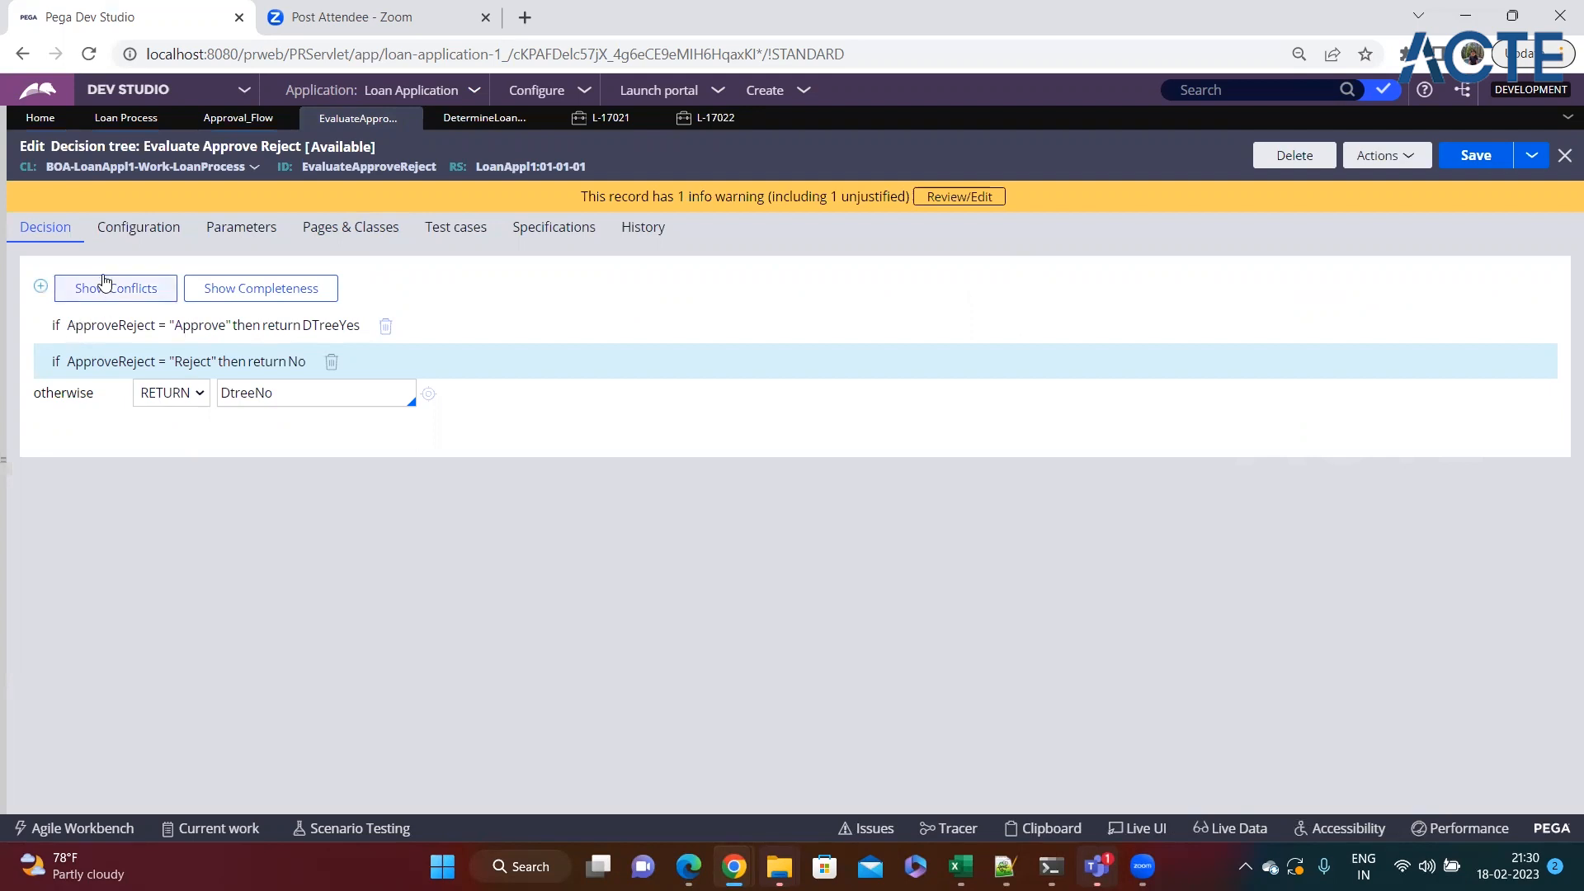
{"action": "left_click", "coordinate": [125, 237]}
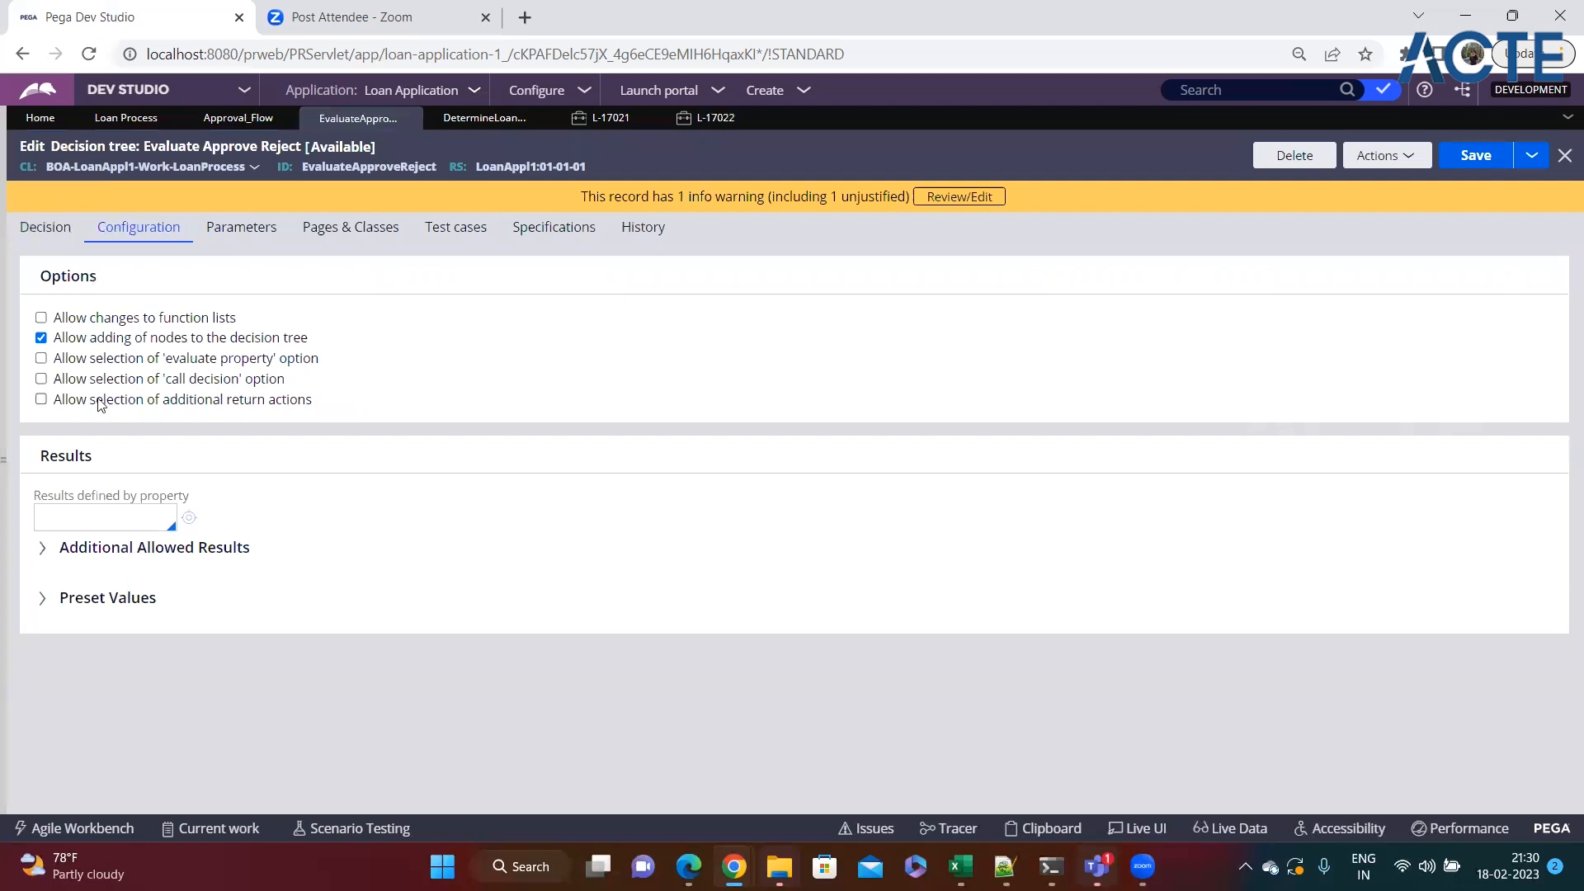
{"action": "left_click", "coordinate": [41, 379]}
{"action": "left_click", "coordinate": [46, 231]}
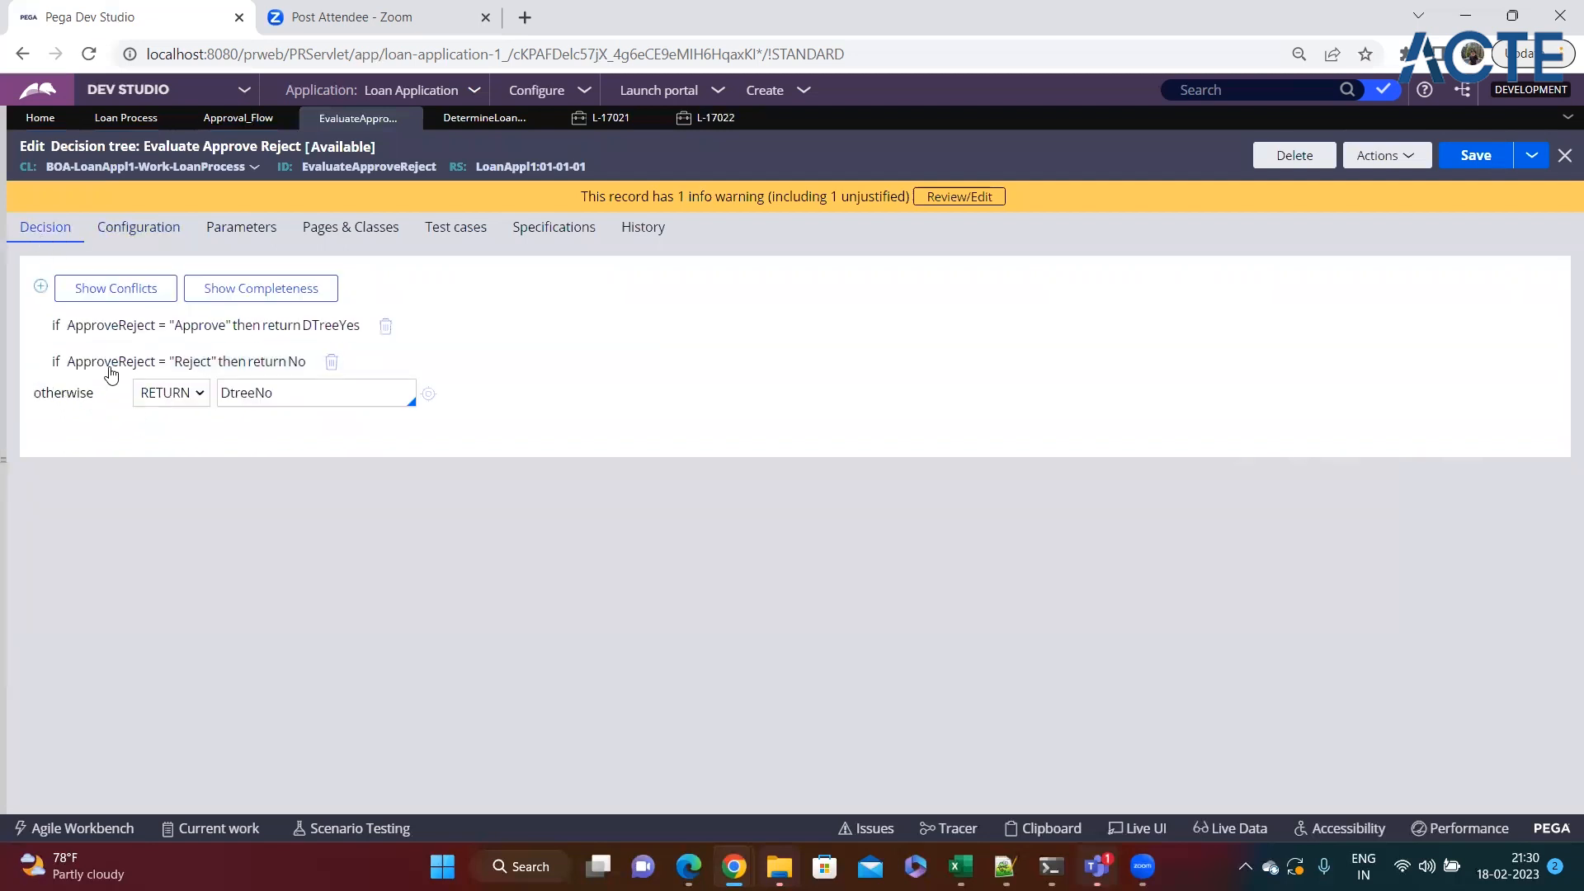
- Set the action of the decision tree's Reject condition to call Decision Table
{"action": "left_click", "coordinate": [170, 402]}
{"action": "left_click", "coordinate": [105, 367]}
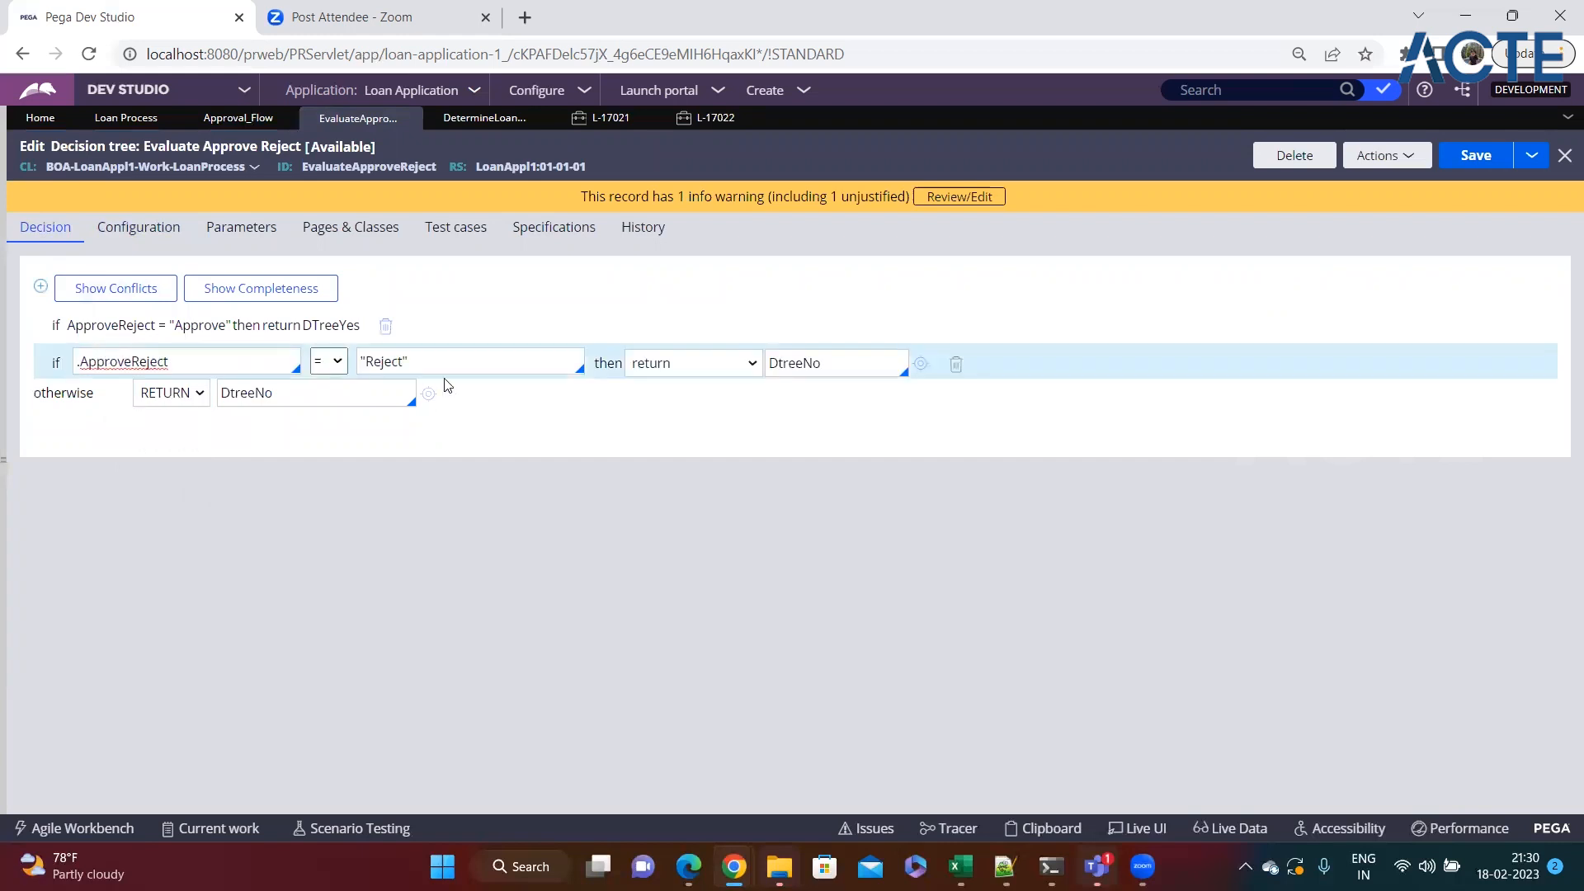
{"action": "left_click", "coordinate": [658, 367]}
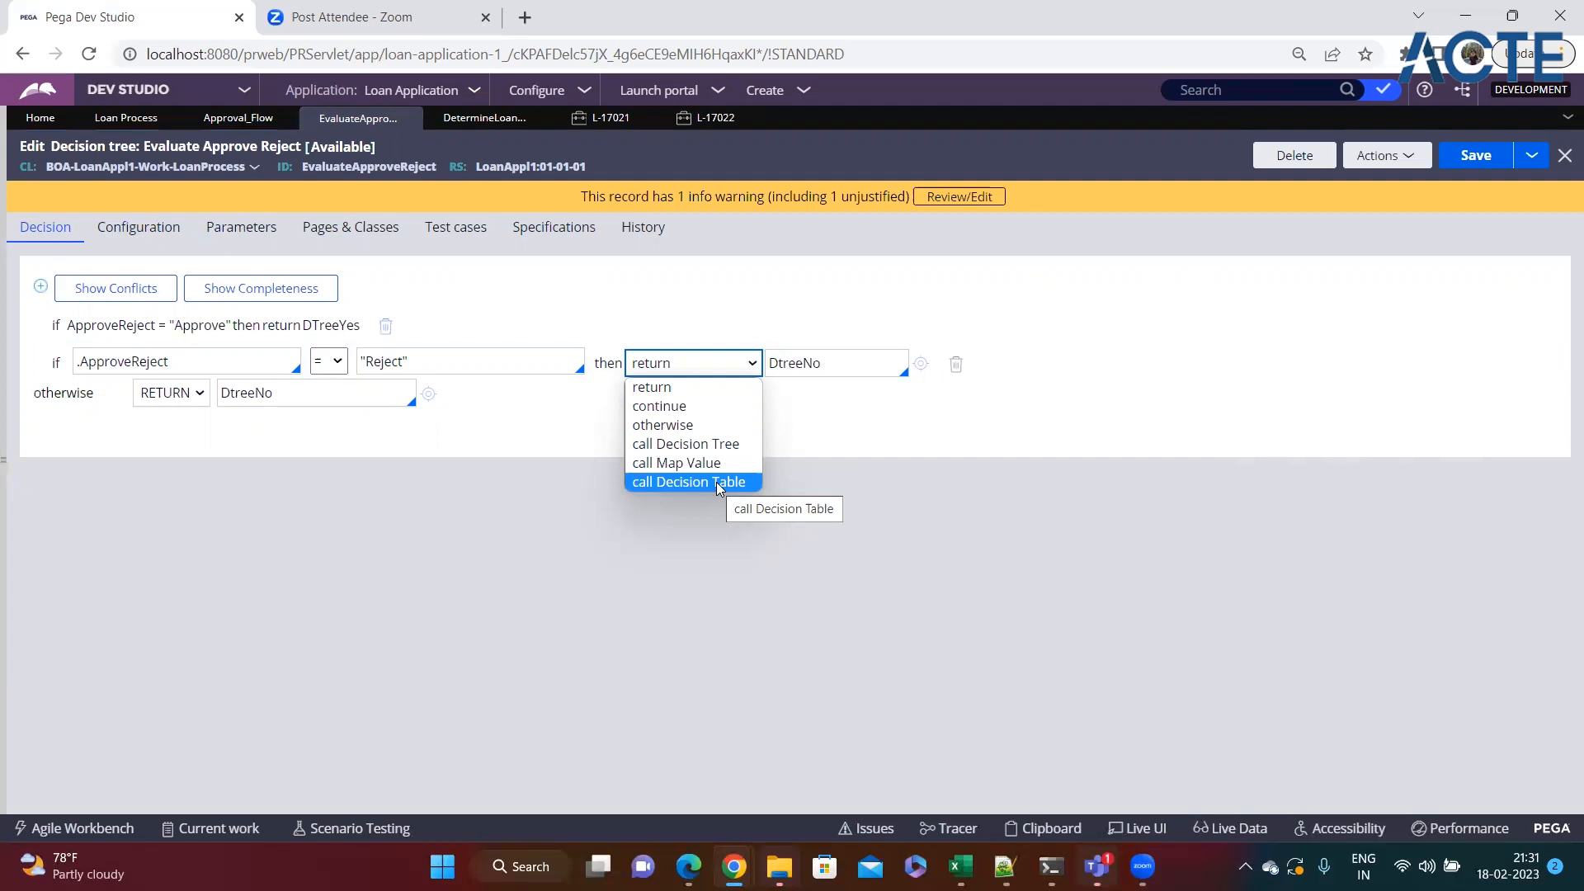
{"action": "left_click", "coordinate": [532, 444]}
{"action": "left_click", "coordinate": [199, 369]}
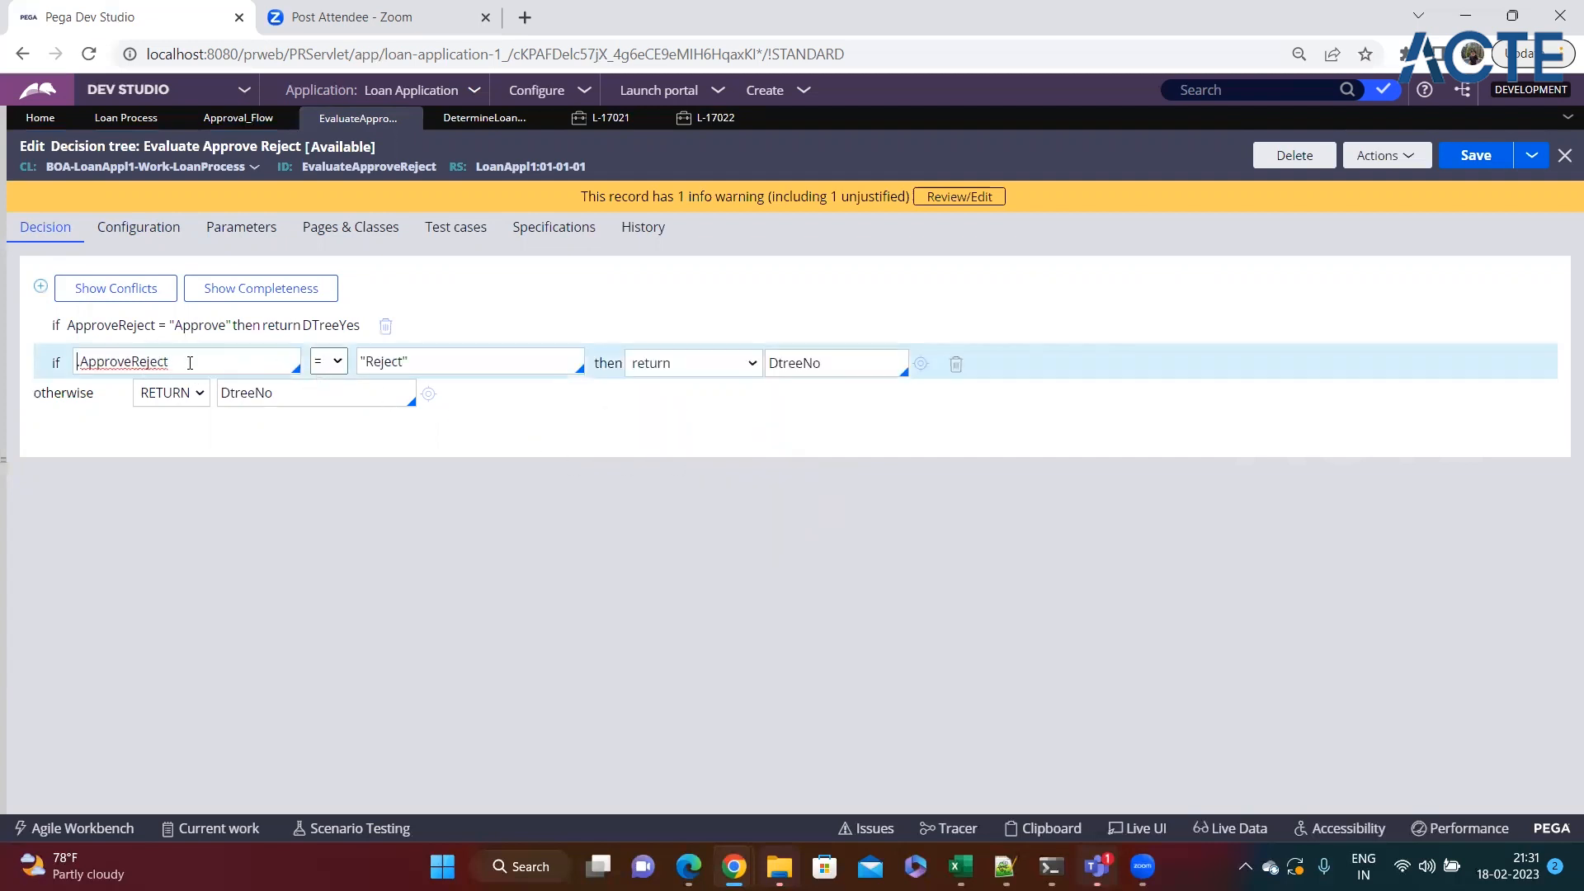
{"action": "left_click", "coordinate": [711, 364]}
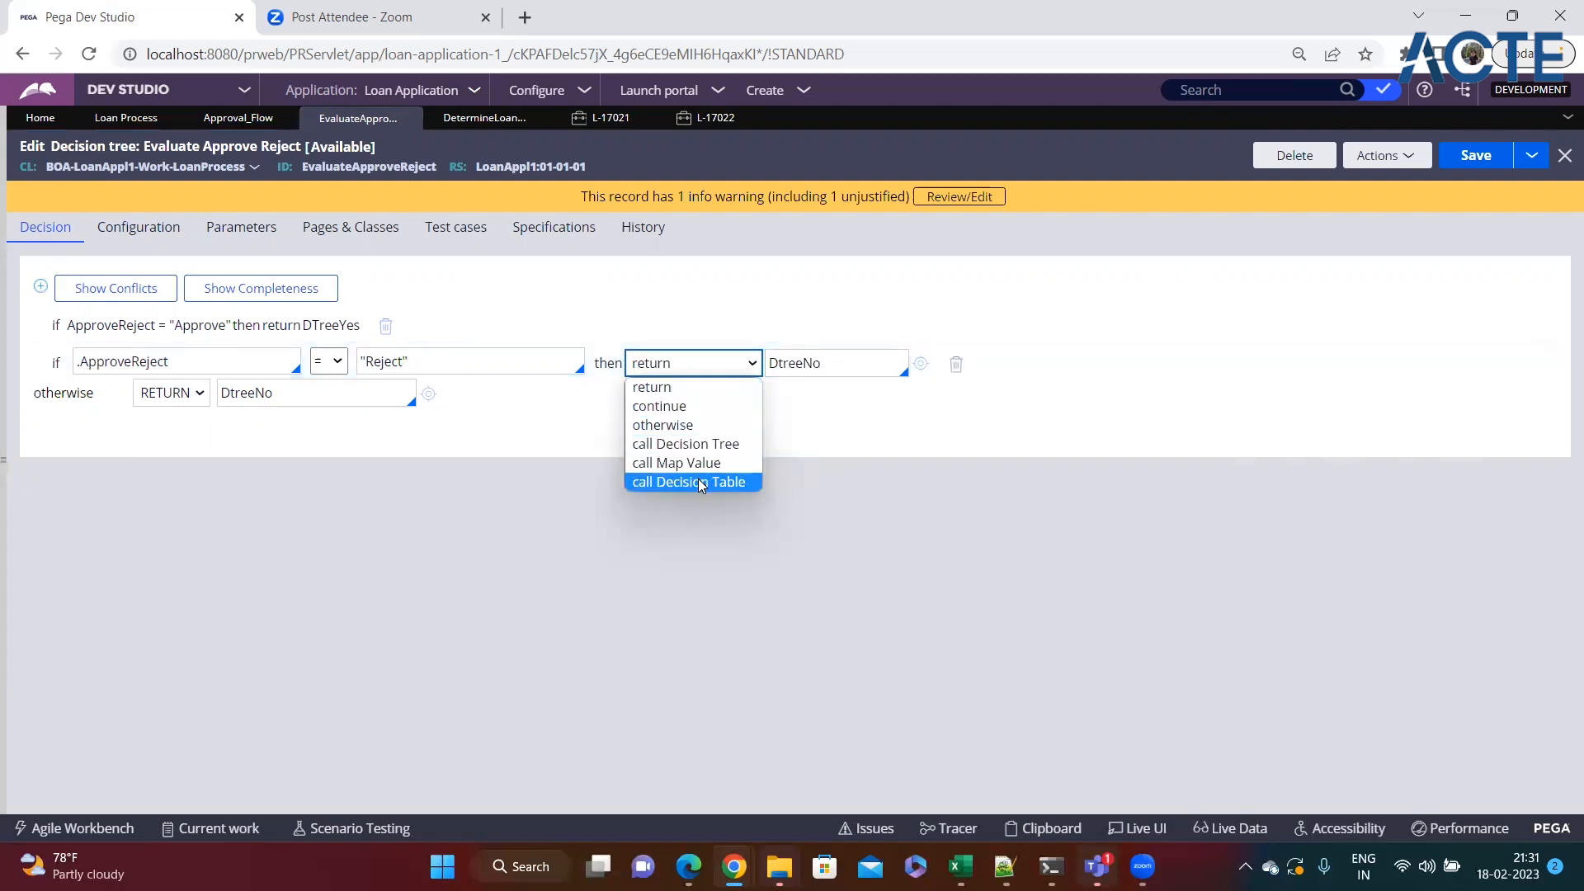
{"action": "left_click", "coordinate": [698, 481]}
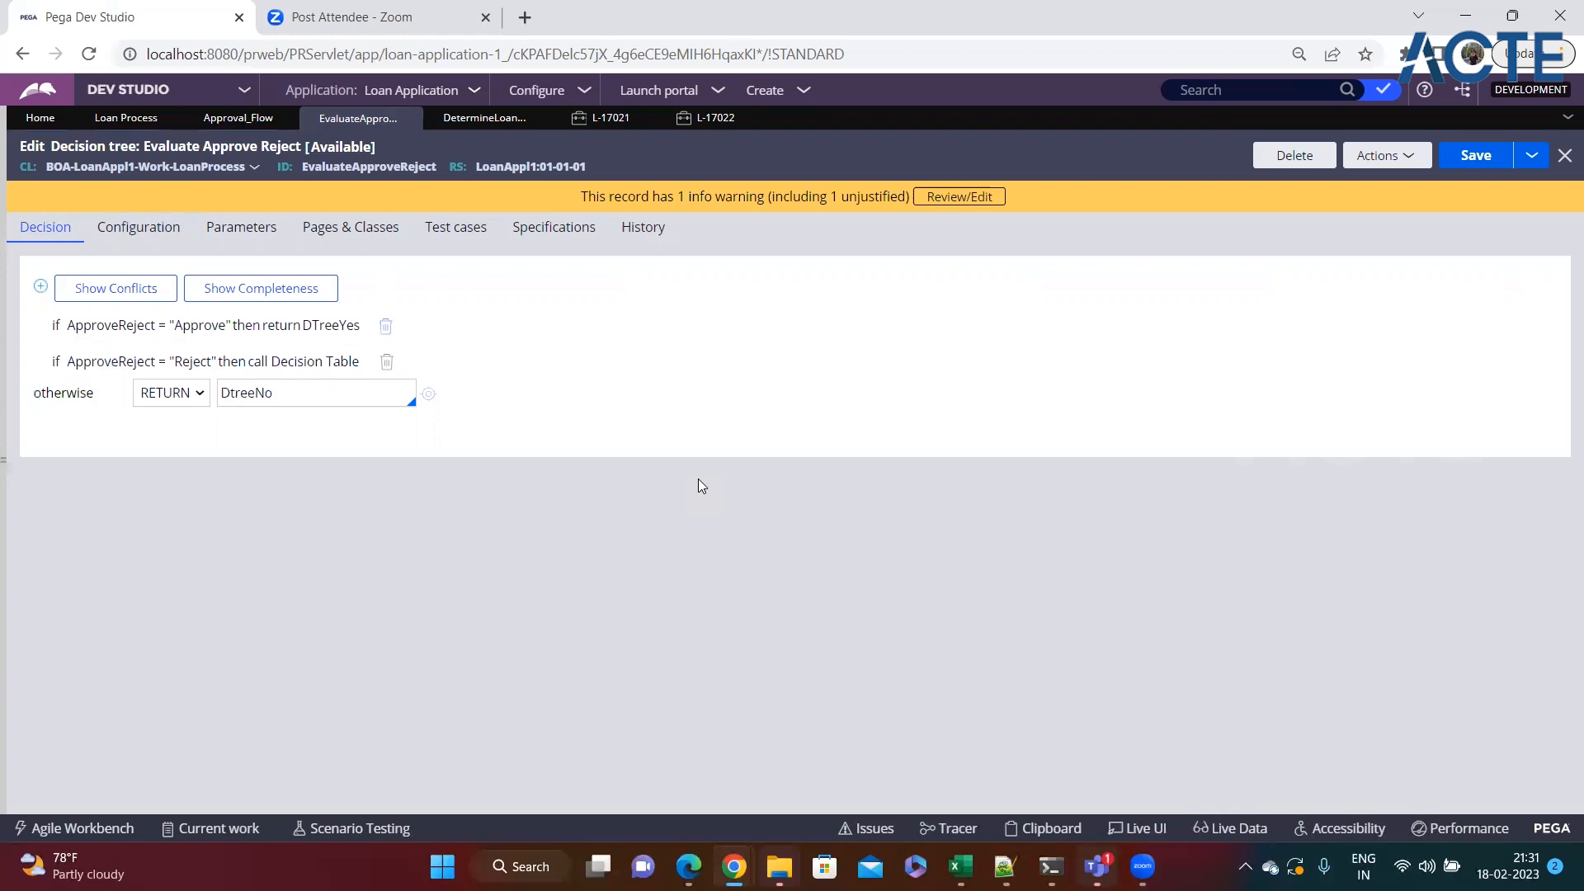
- Review the decision tree's additional return actions option, and disallow both it and selection of the 'call decision' option
{"action": "left_click", "coordinate": [124, 227]}
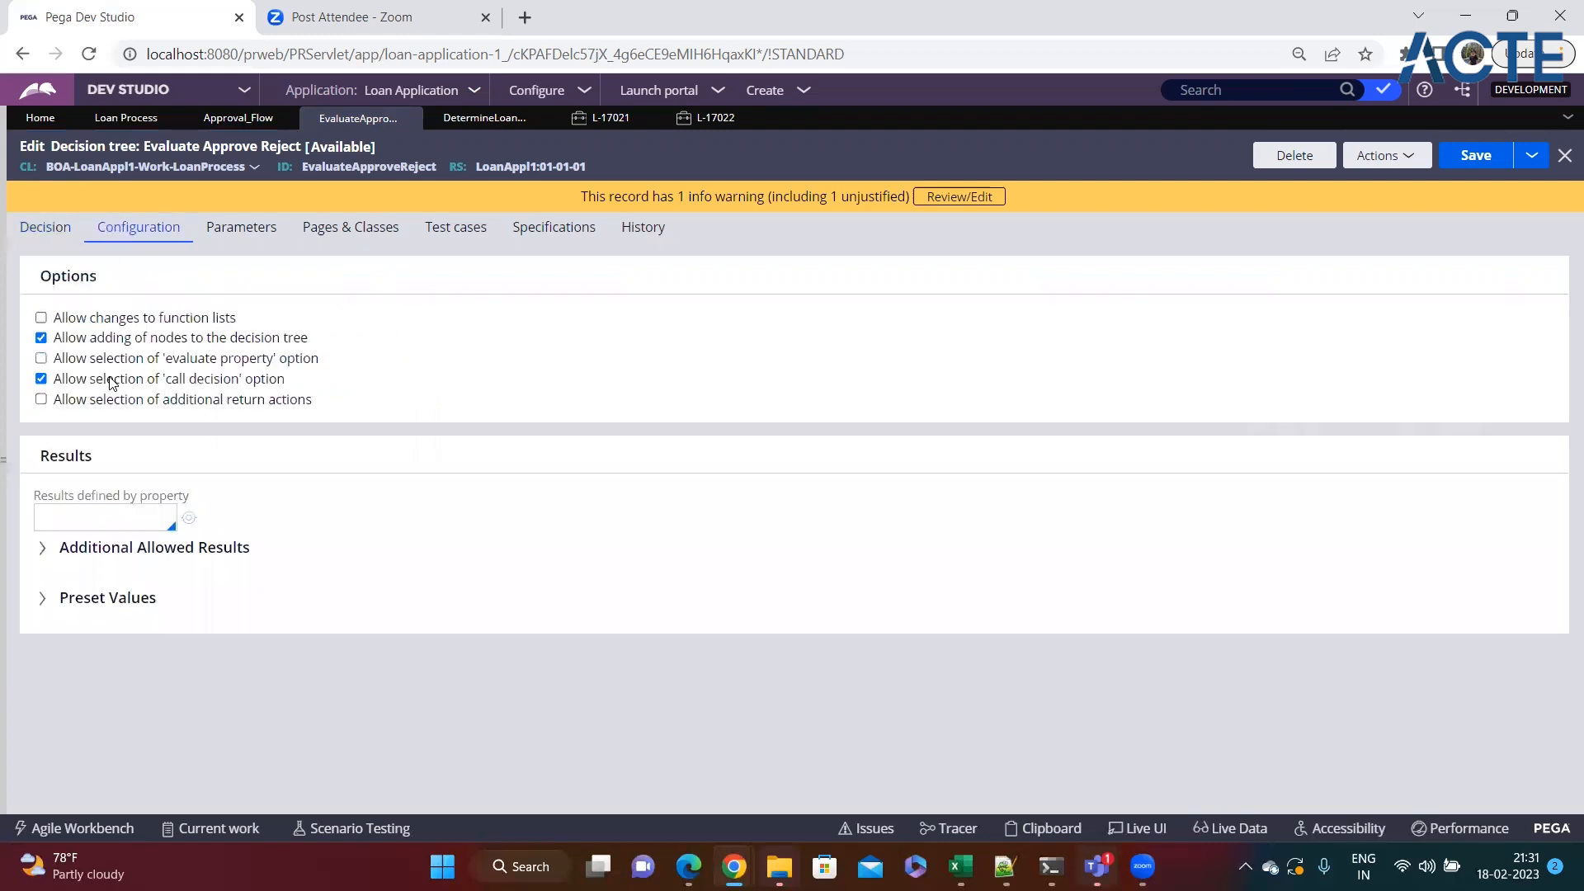
{"action": "left_click_drag", "start_coordinate": [280, 381], "coordinate": [53, 381]}
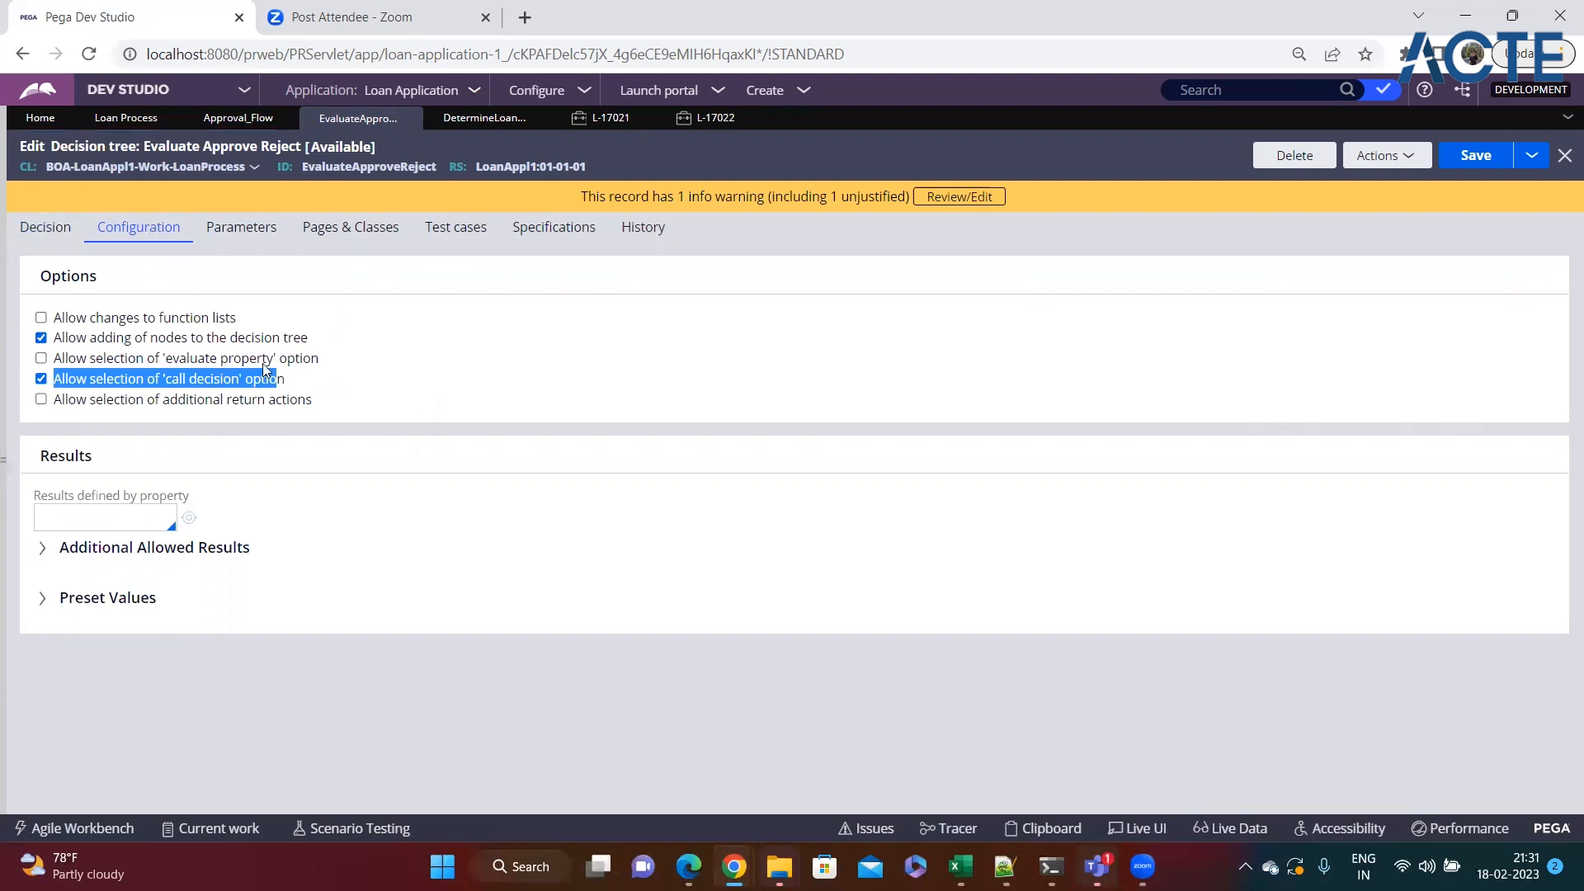
{"action": "left_click", "coordinate": [290, 399]}
{"action": "left_click_drag", "start_coordinate": [290, 399], "coordinate": [128, 378]}
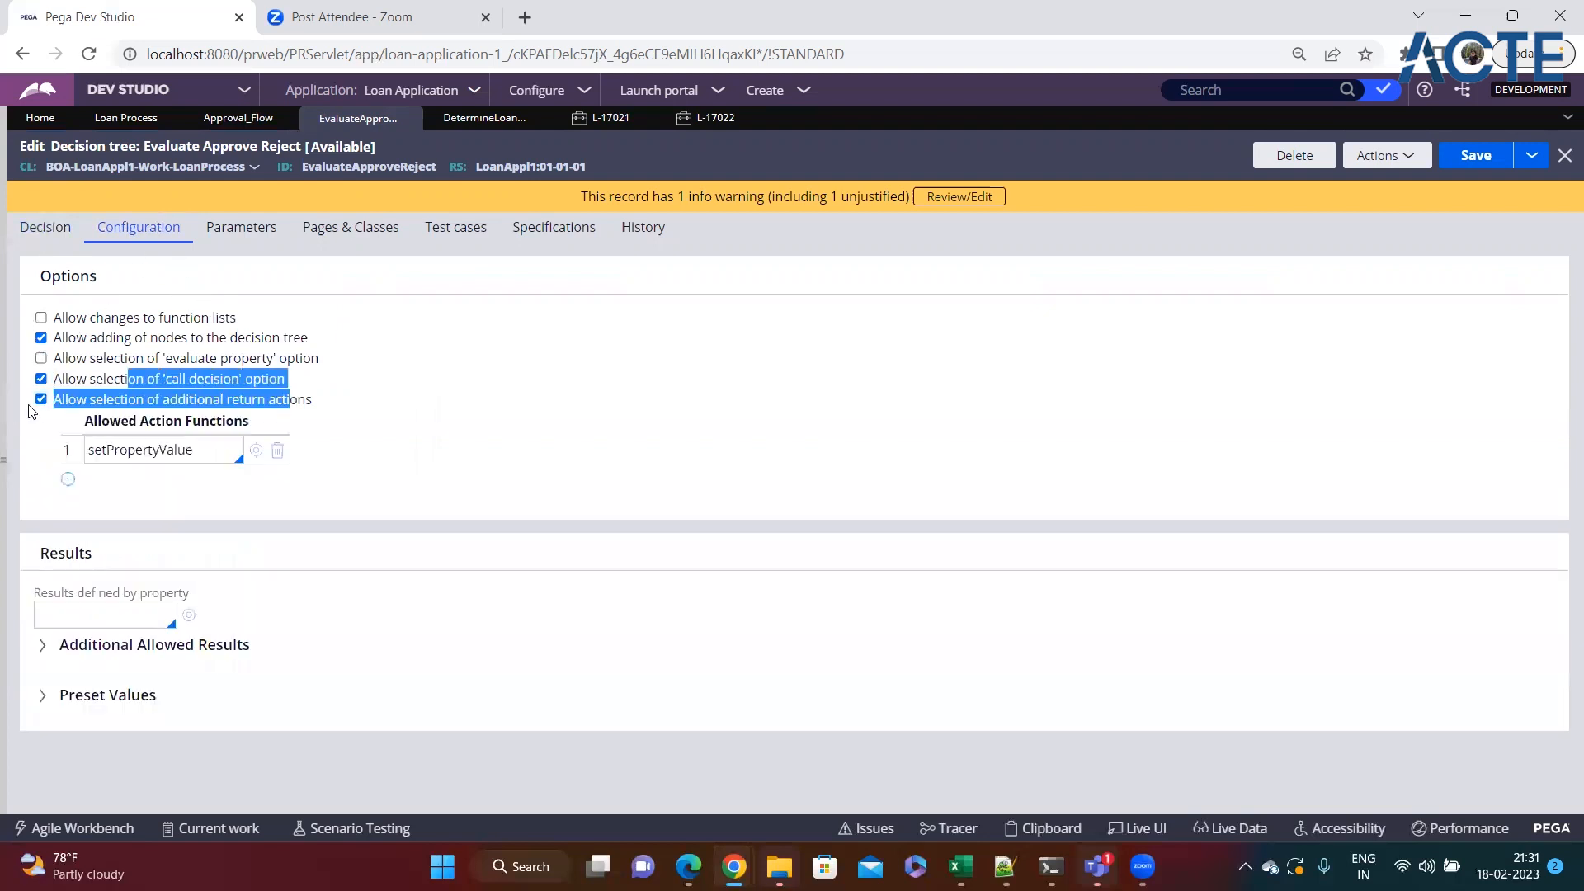
{"action": "left_click", "coordinate": [41, 400]}
{"action": "left_click", "coordinate": [40, 379]}
{"action": "left_click", "coordinate": [46, 228]}
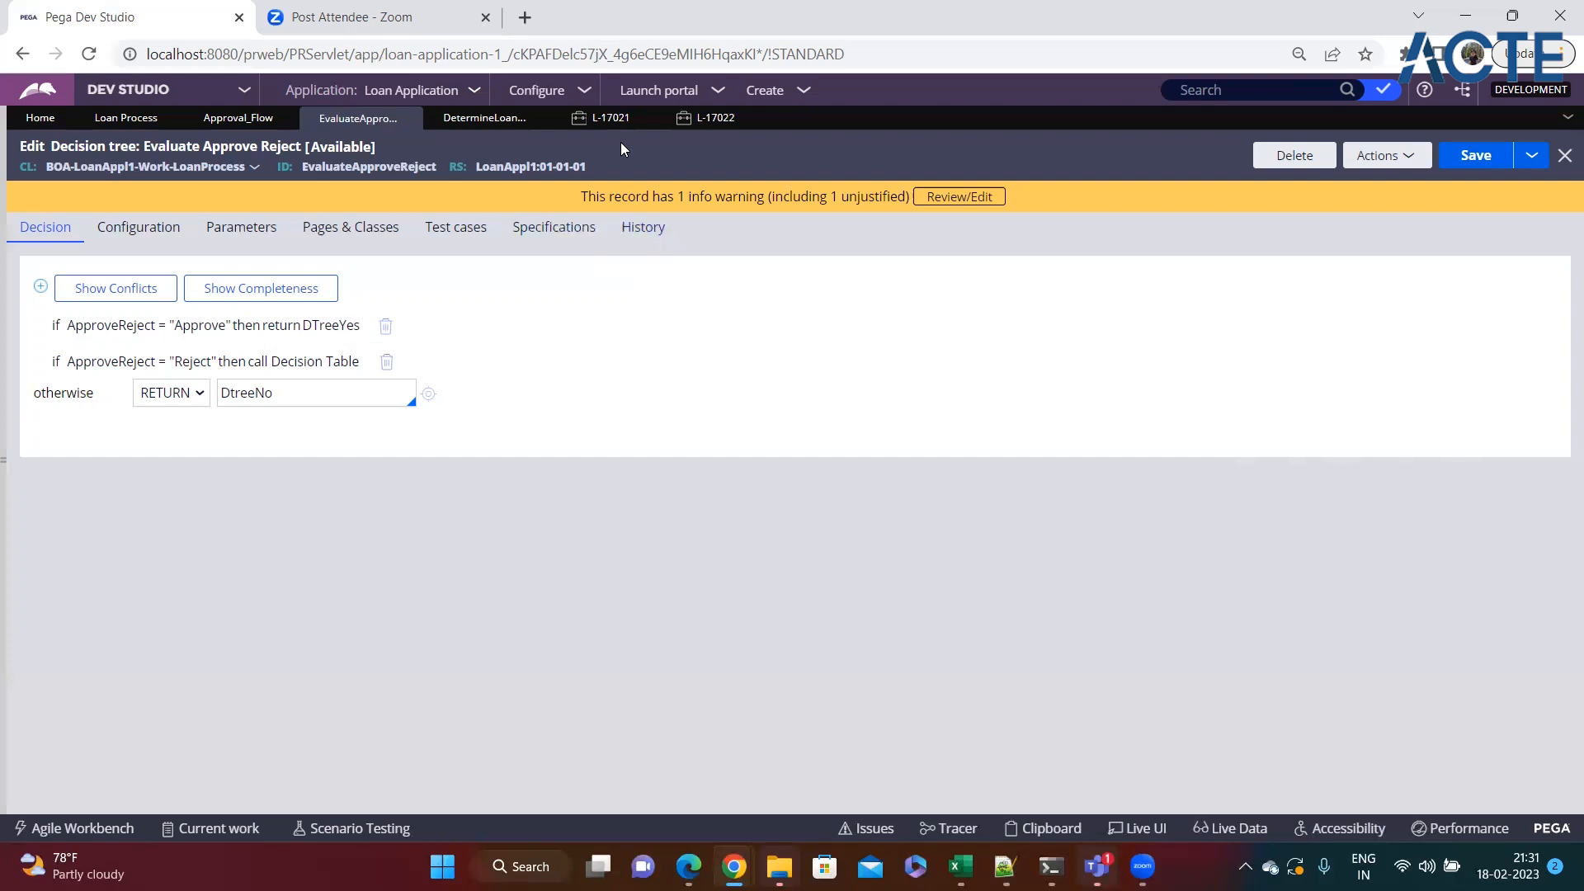
- Close the open L-17022 and L-17021 cases
{"action": "left_click", "coordinate": [1565, 122]}
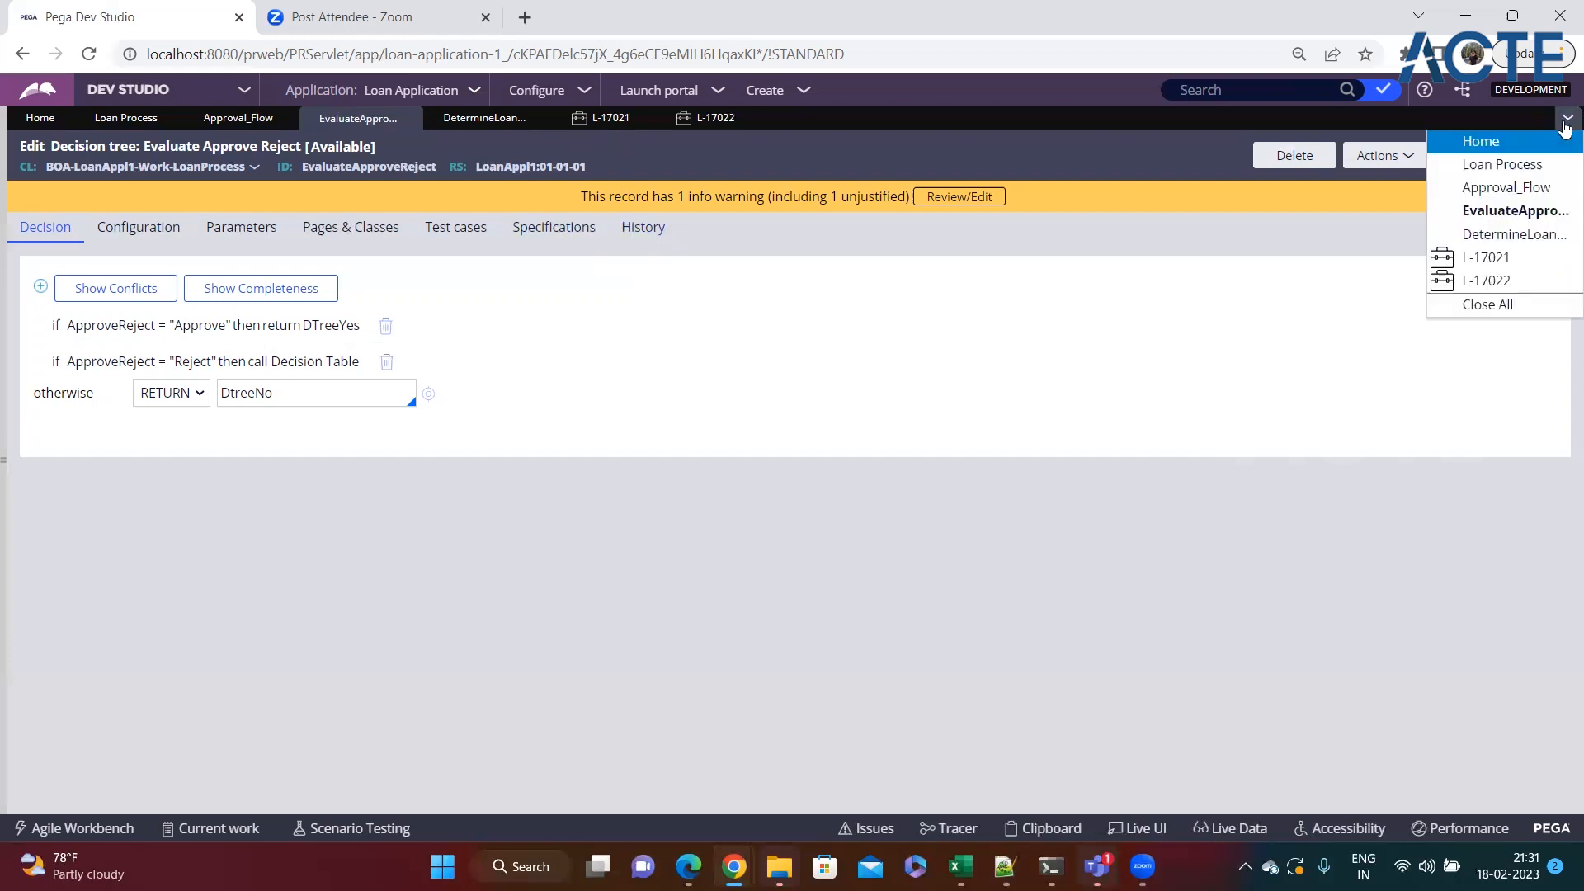
{"action": "left_click", "coordinate": [756, 122]}
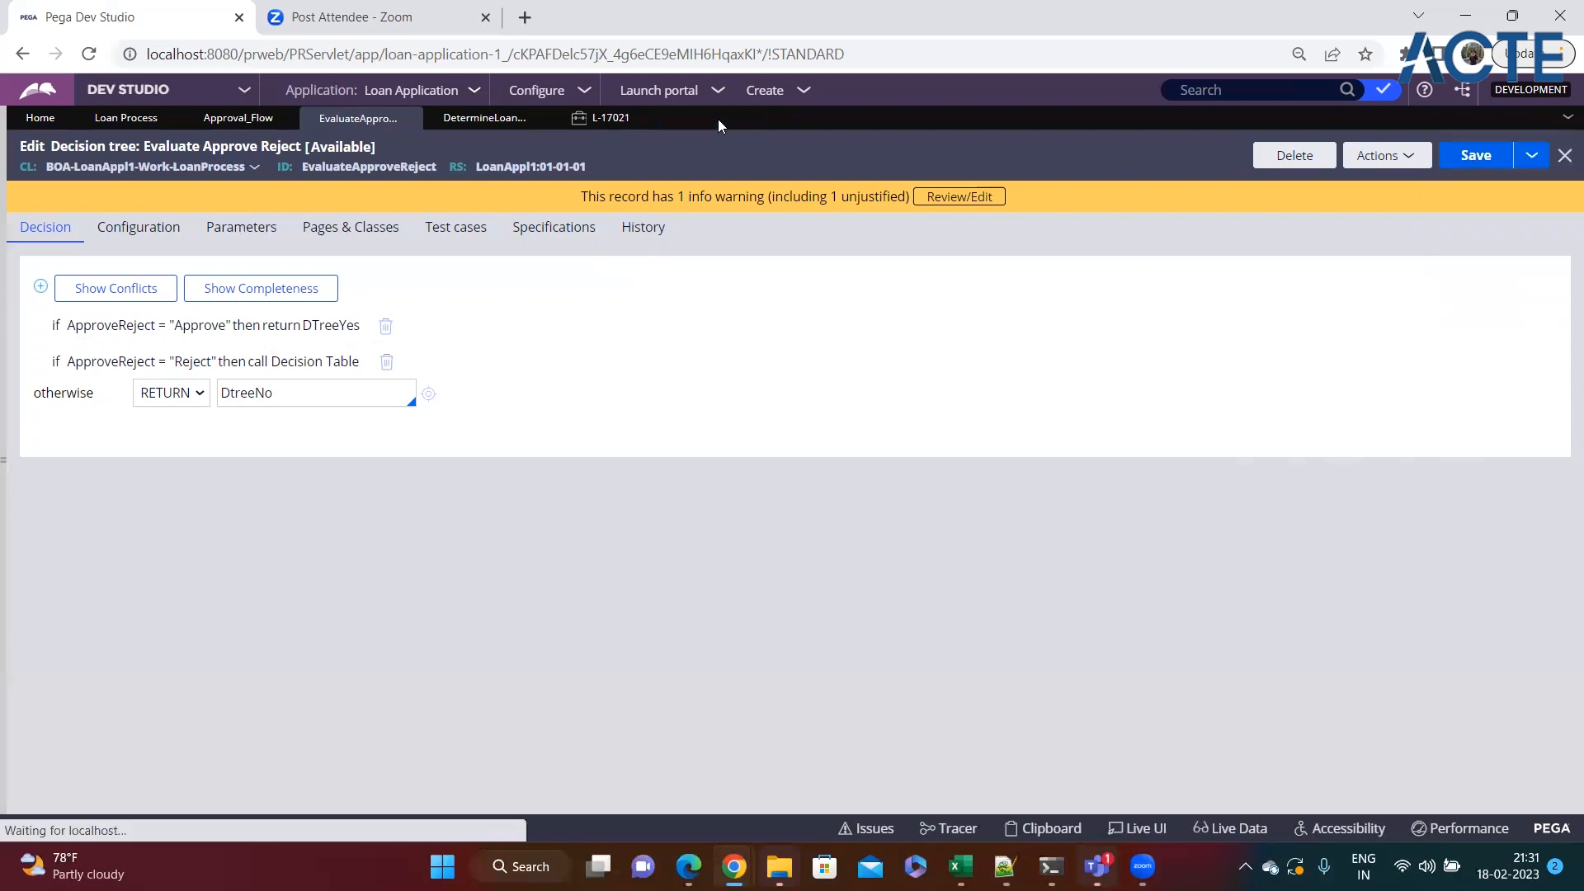
{"action": "left_click", "coordinate": [648, 121]}
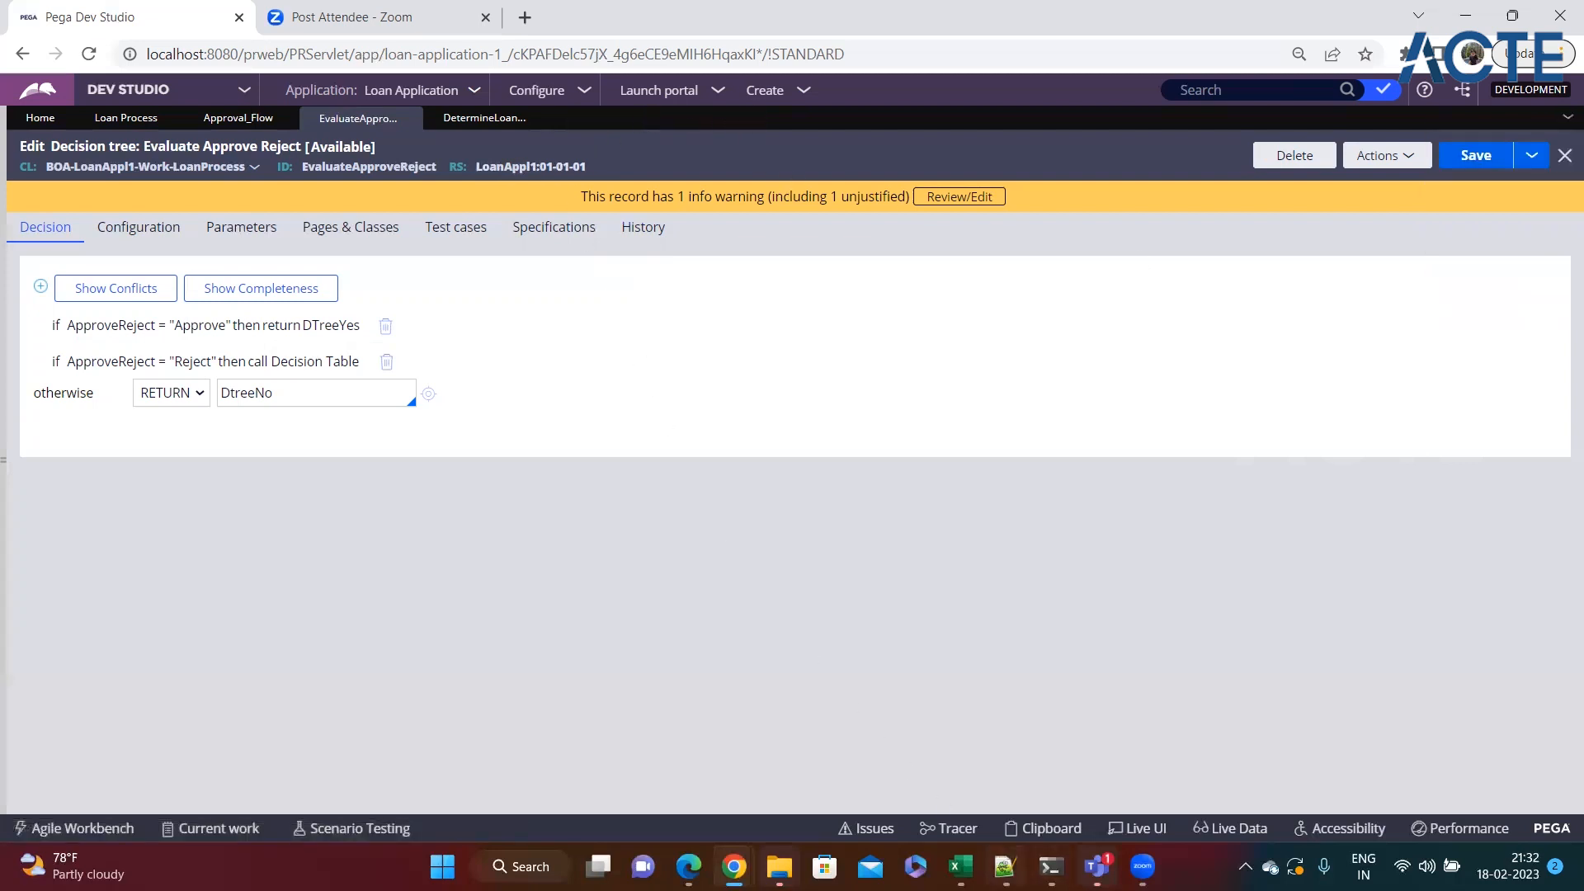
- Switch to Notepad++ and review the notes comparing the sets of properties used by Decision Table and Decision Tree
{"action": "left_click", "coordinate": [1003, 866]}
{"action": "left_click", "coordinate": [248, 659]}
{"action": "left_click", "coordinate": [234, 641]}
{"action": "left_click_drag", "start_coordinate": [233, 642], "coordinate": [563, 643]}
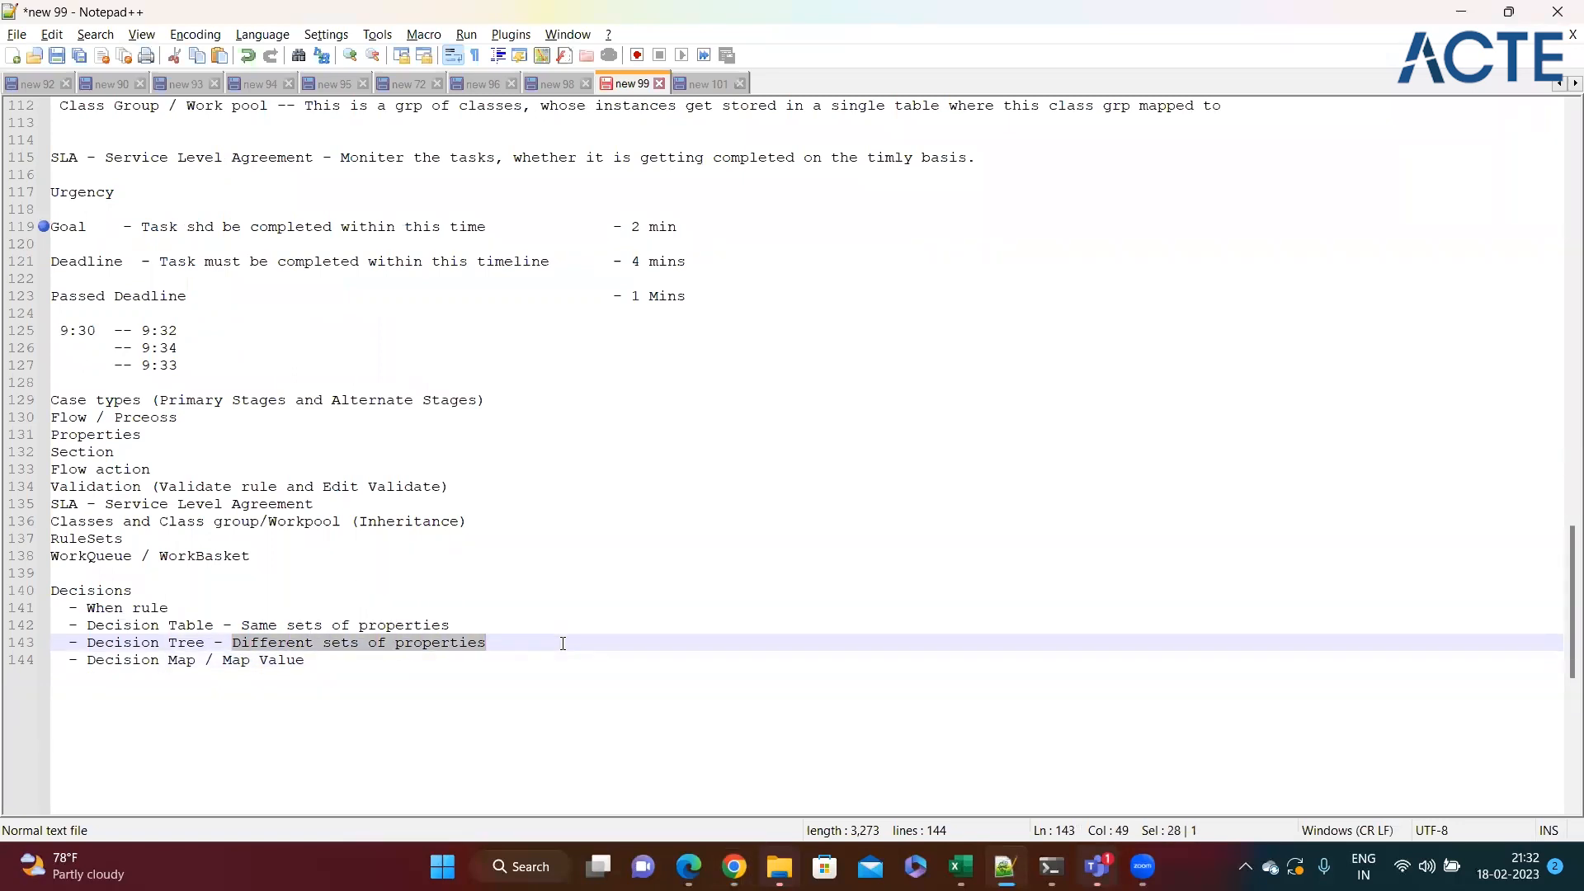
{"action": "left_click", "coordinate": [223, 627]}
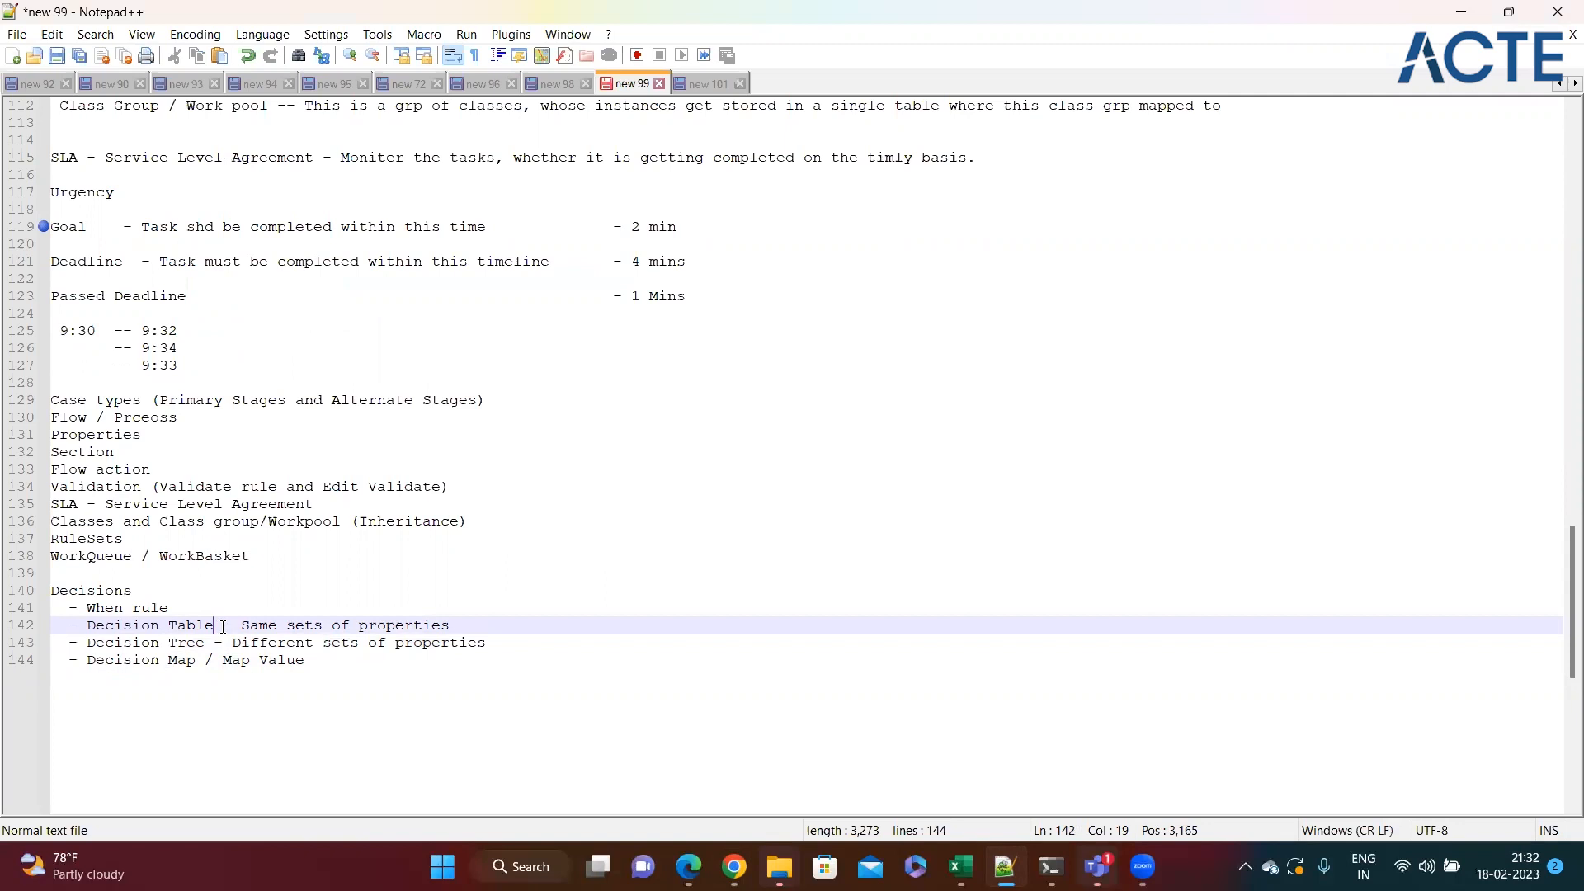
{"action": "left_click", "coordinate": [214, 644]}
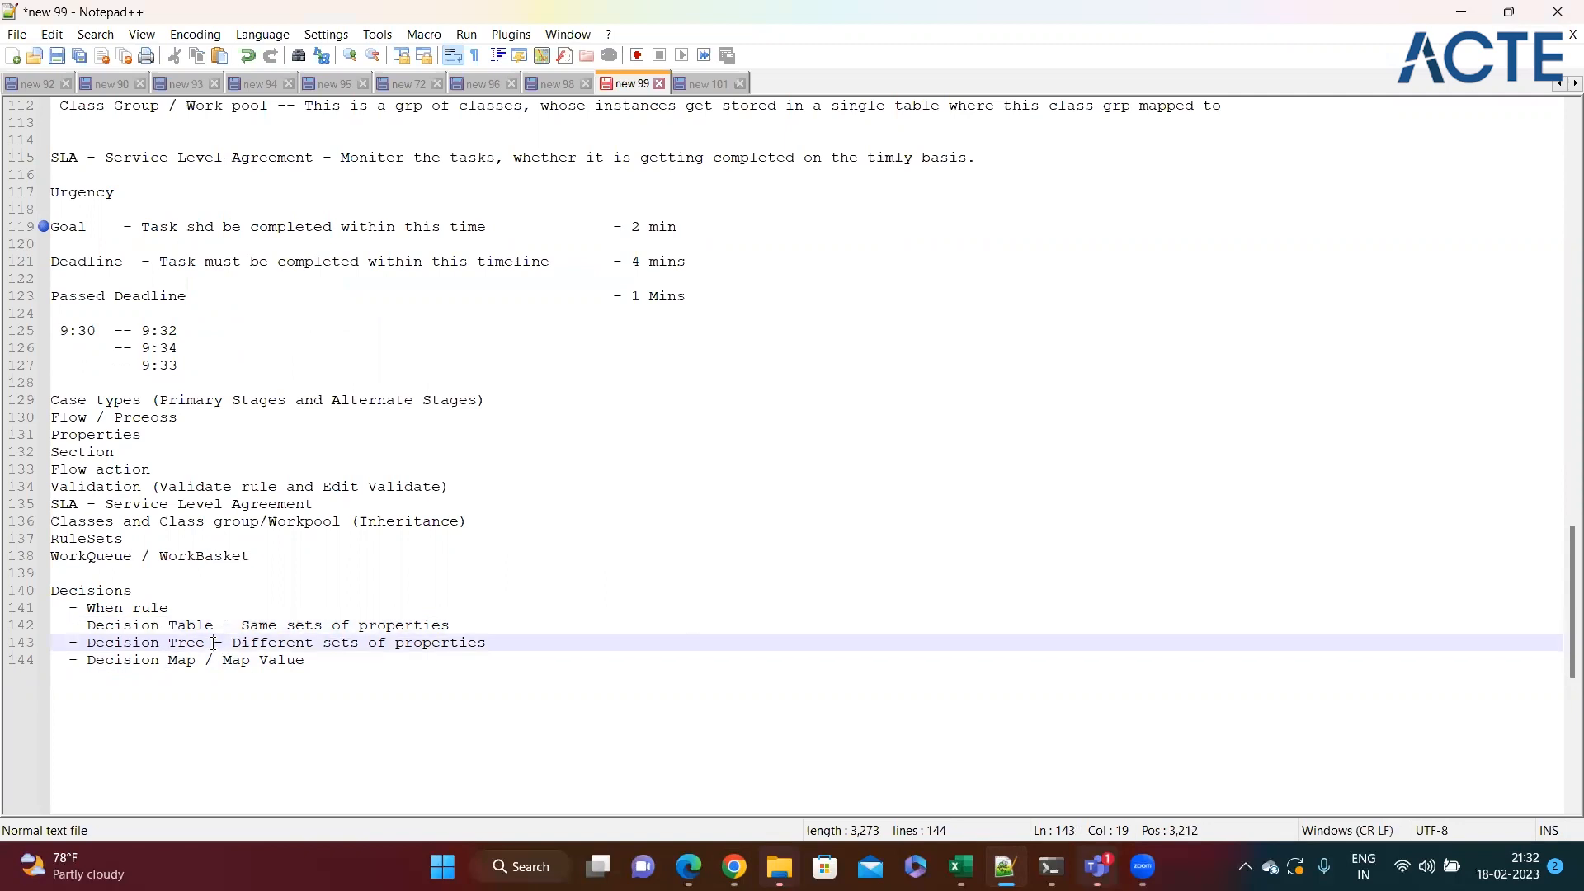
{"action": "left_click", "coordinate": [212, 627]}
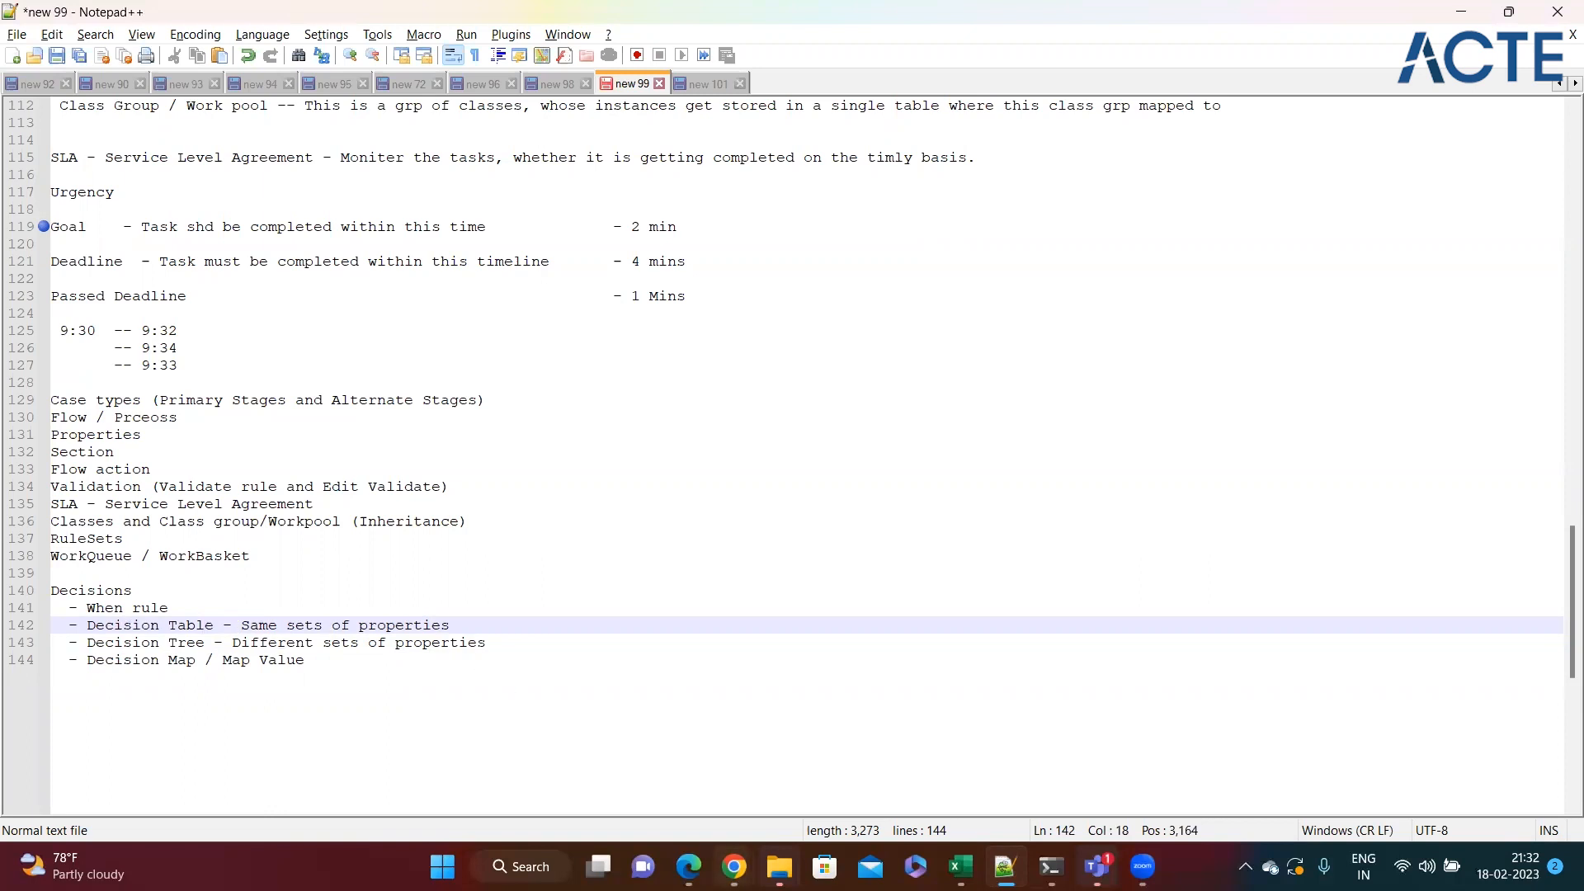
- Switch to Pega Dev Studio, open the DetermineLoanStatus decision table of LoanProcess and export it to an Excel file
{"action": "left_click", "coordinate": [734, 867]}
{"action": "left_click", "coordinate": [675, 574]}
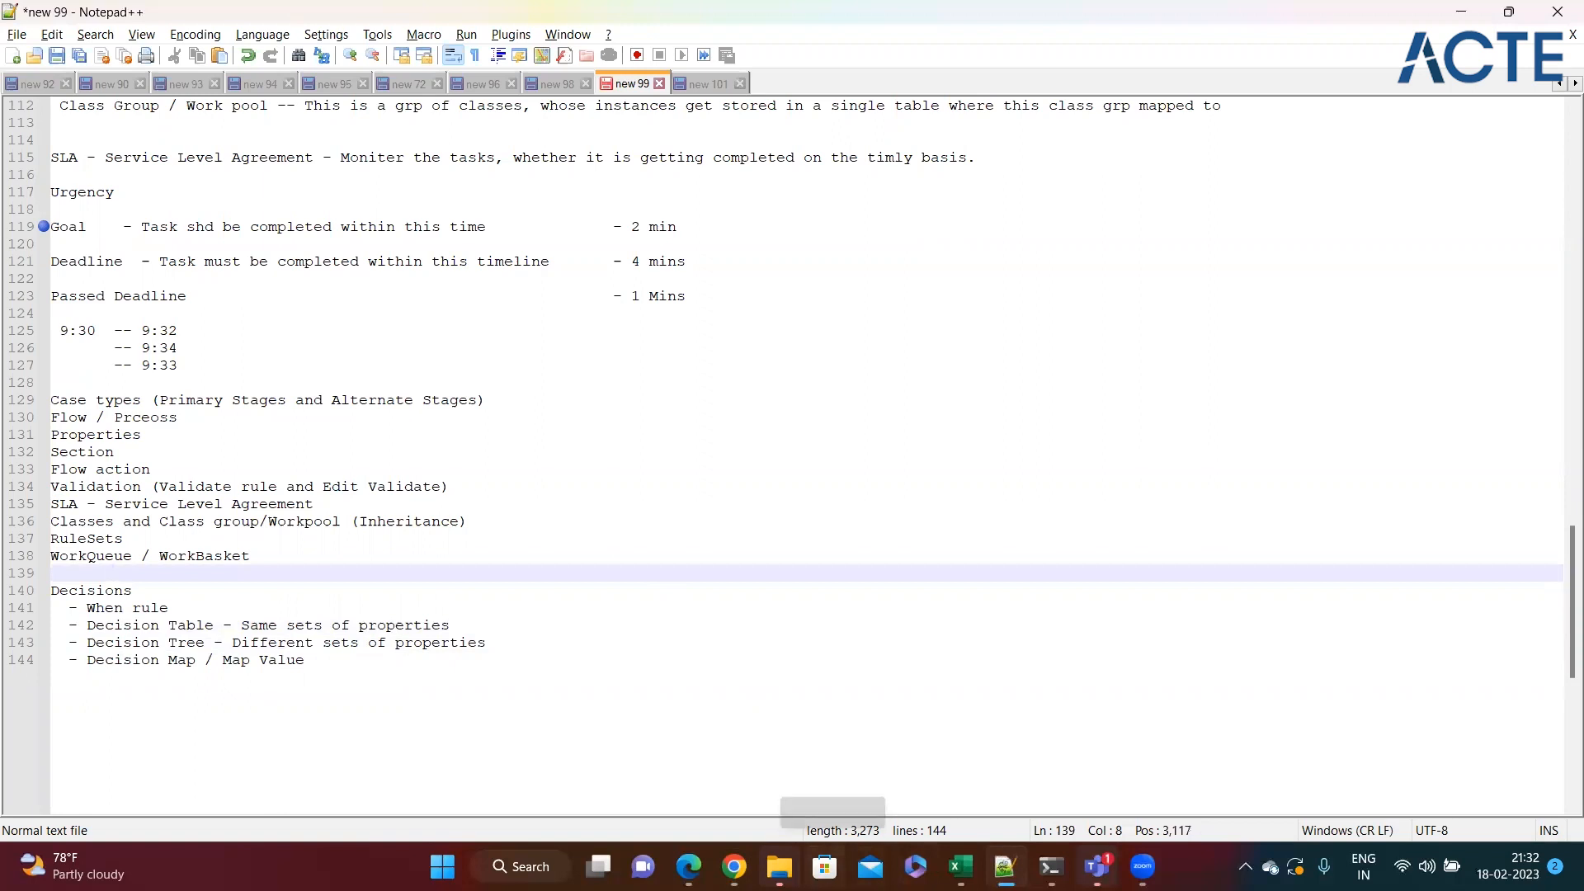
{"action": "left_click", "coordinate": [734, 867]}
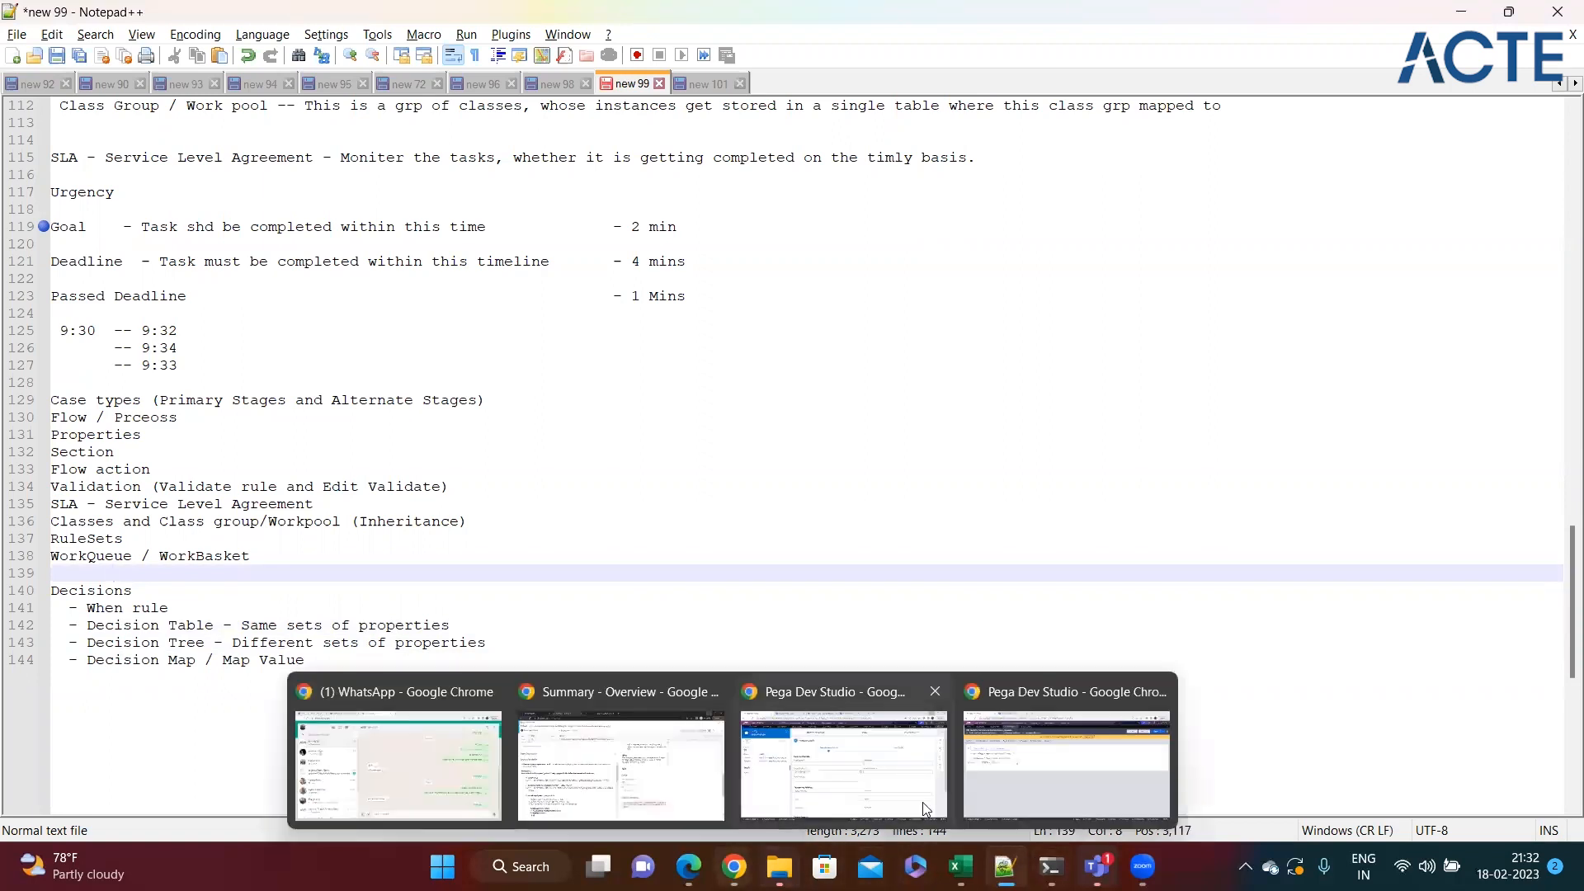
{"action": "left_click", "coordinate": [1041, 775]}
{"action": "left_click", "coordinate": [4, 497]}
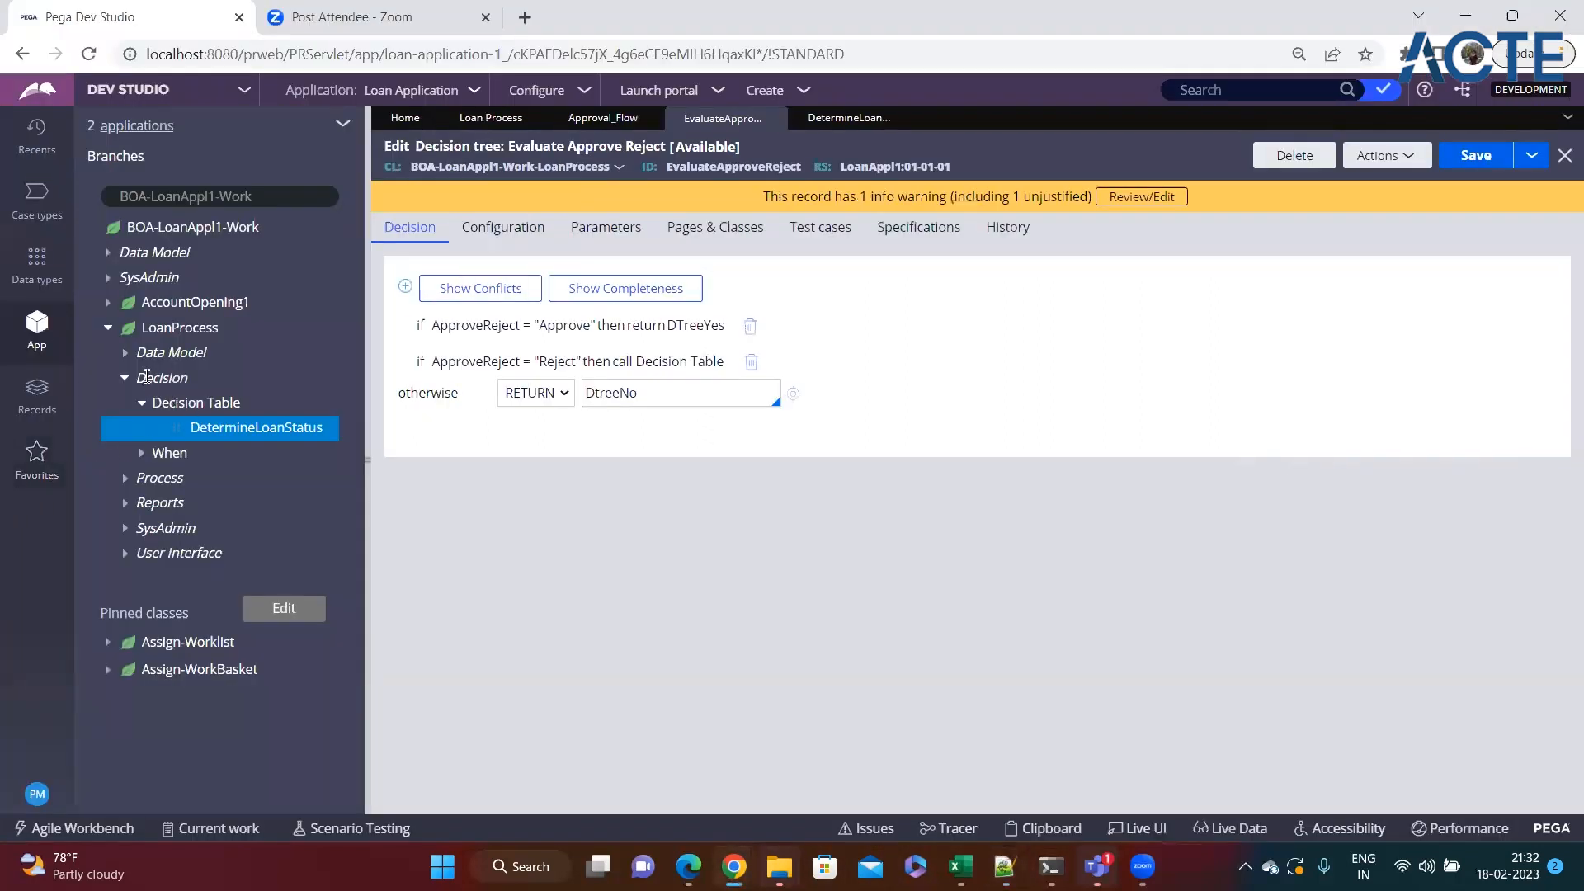
{"action": "left_click", "coordinate": [239, 428]}
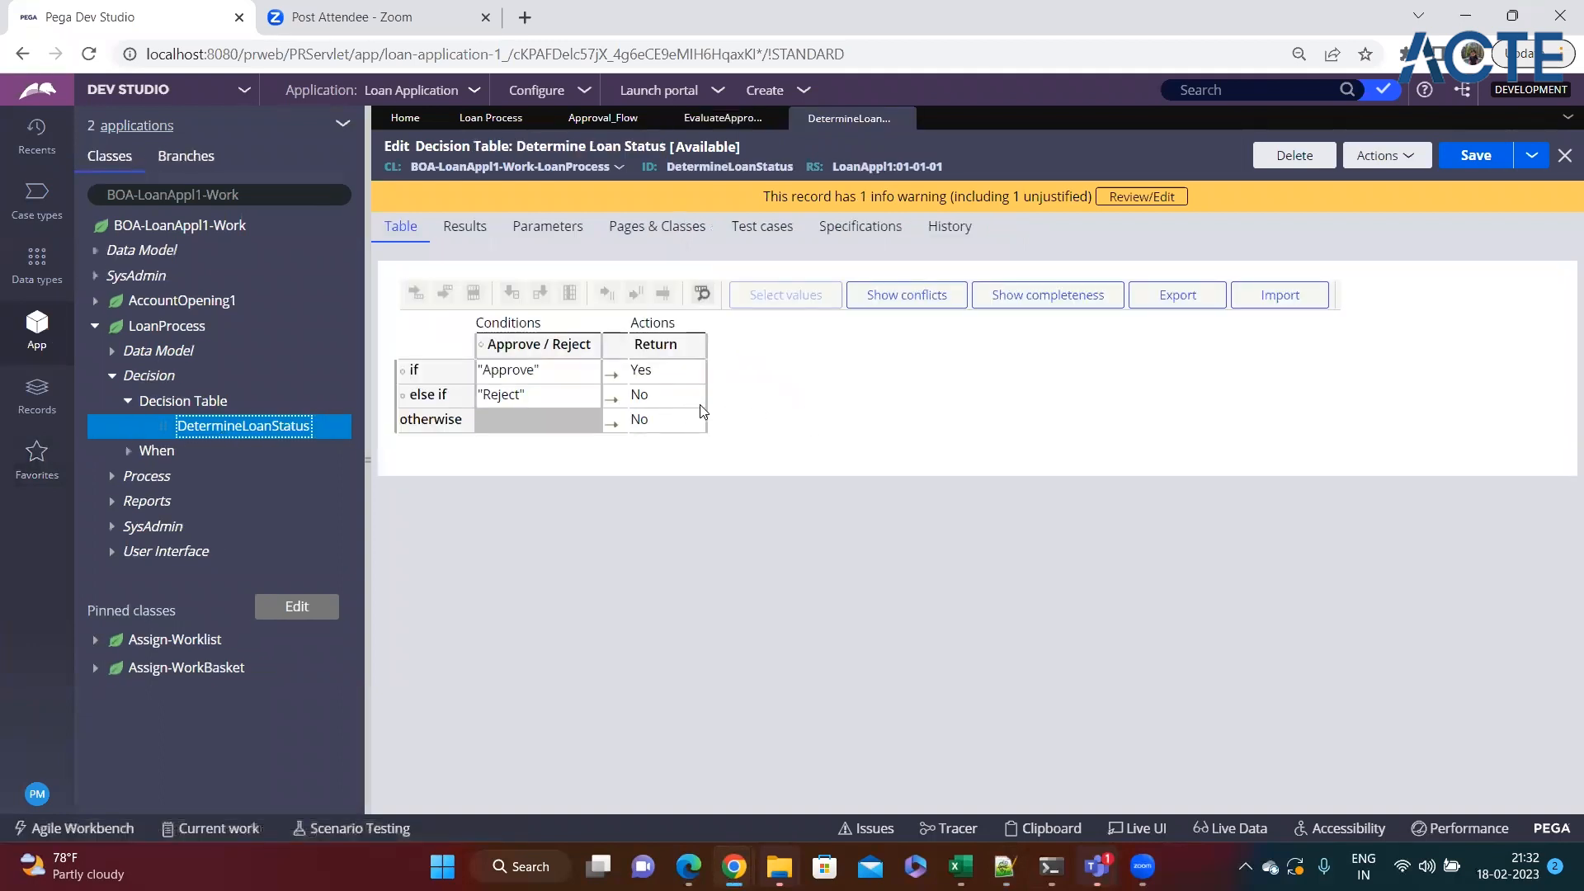
{"action": "left_click", "coordinate": [1169, 310]}
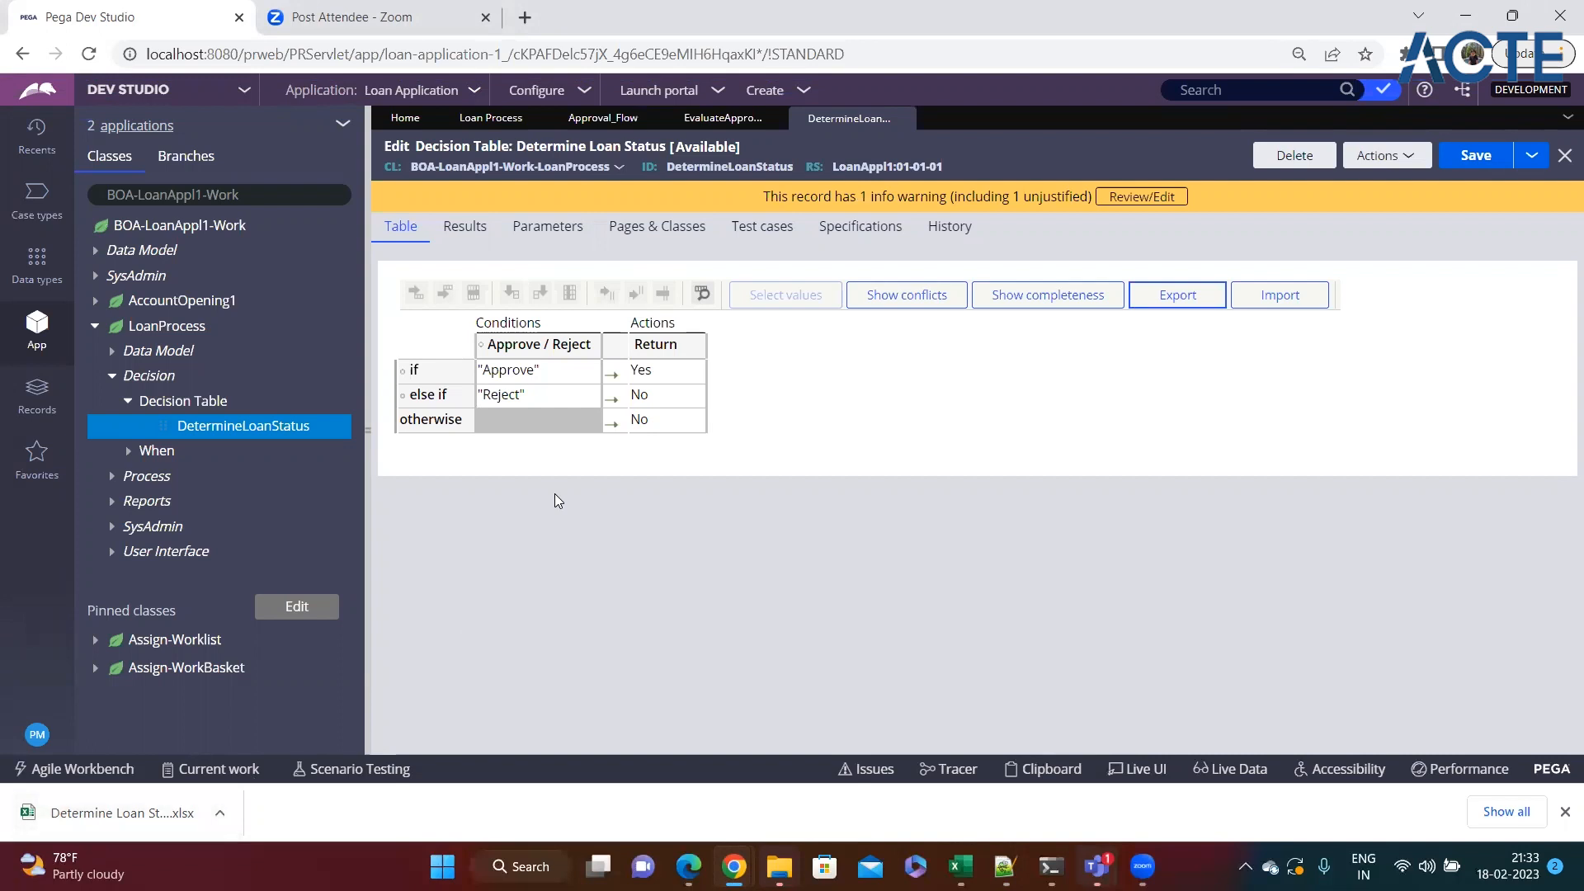
- Close the Determine Loan Status decision table and the download bar, and go back to the Approval_Flow diagram
{"action": "left_click", "coordinate": [899, 118]}
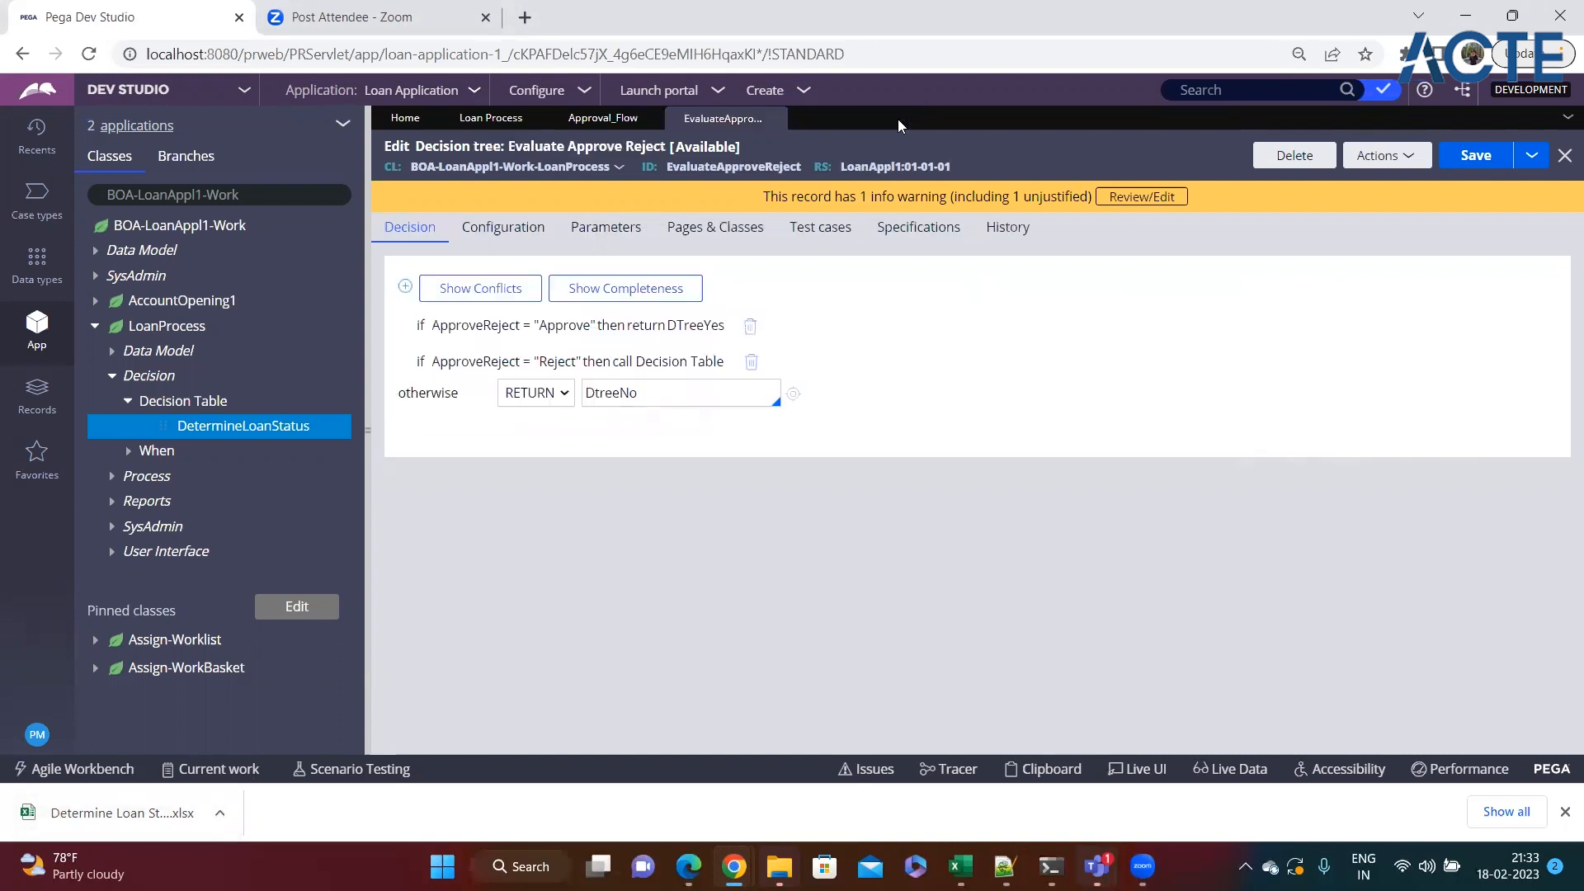
{"action": "left_click", "coordinate": [1565, 812]}
{"action": "left_click", "coordinate": [581, 118]}
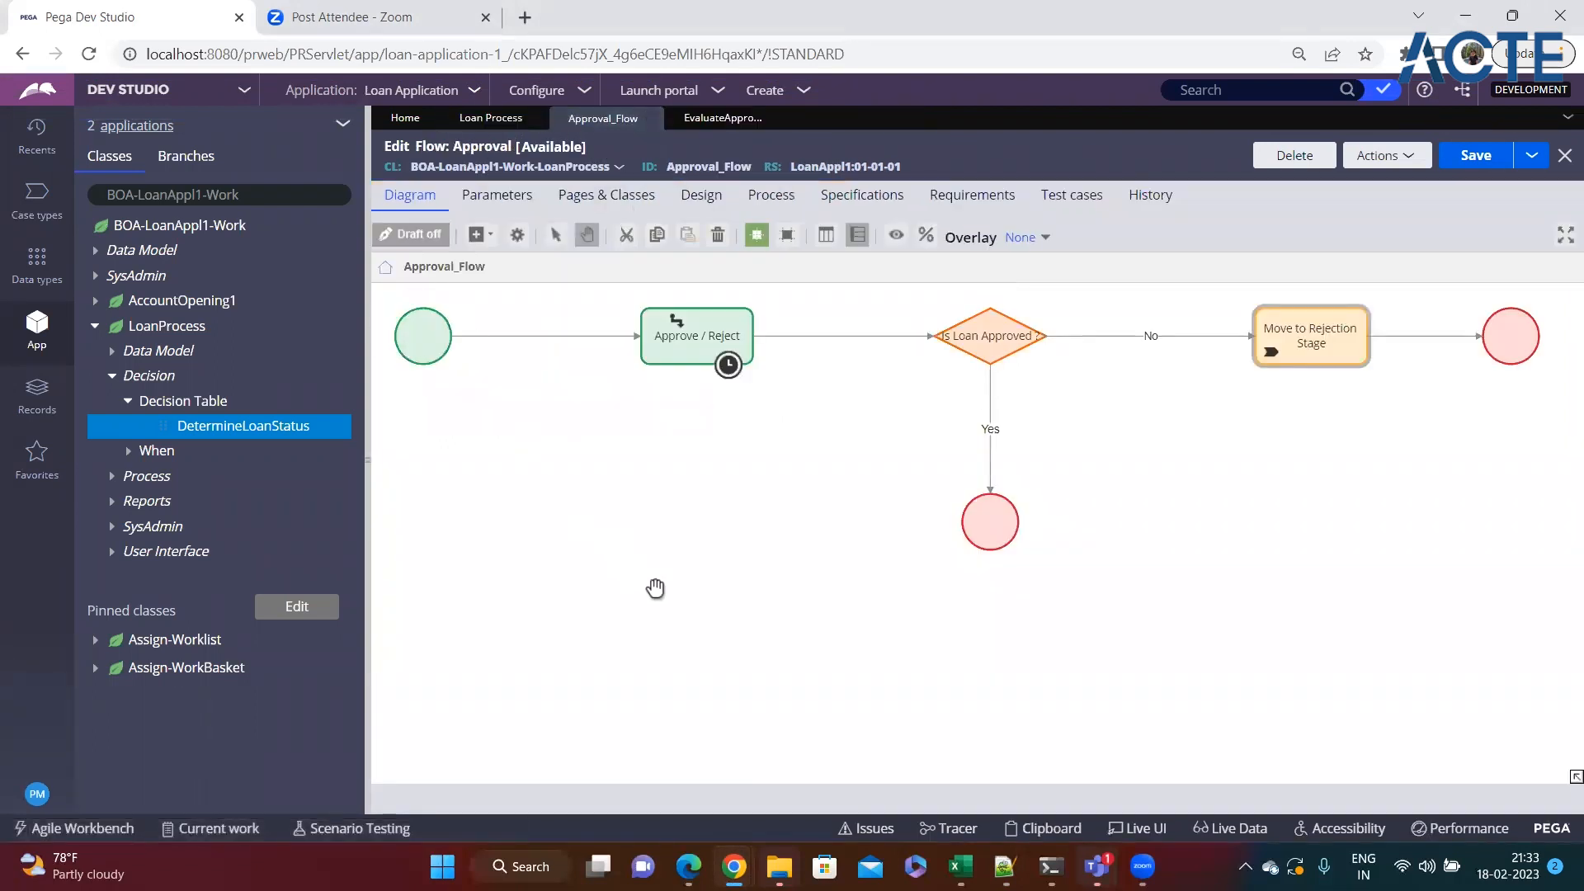
- Switch to Notepad++ and add "If you want to evaluate the condition based on 1 or 2 Properties." to the Decision Map / Map Value note
{"action": "key", "text": "alt+Tab"}
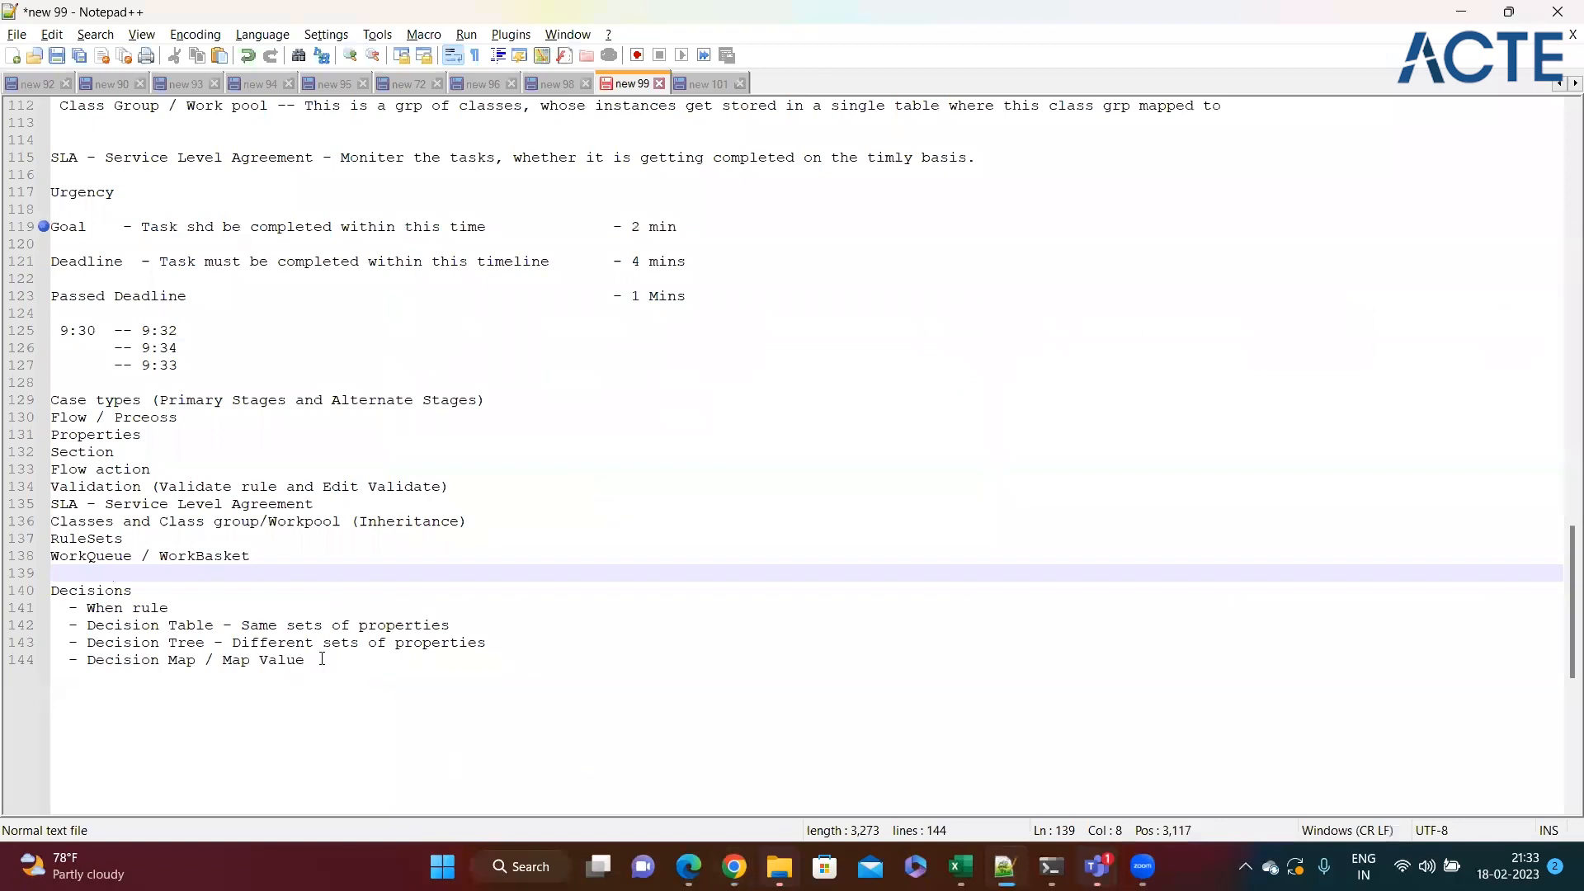
{"action": "left_click", "coordinate": [357, 663]}
{"action": "type", "text": "- "}
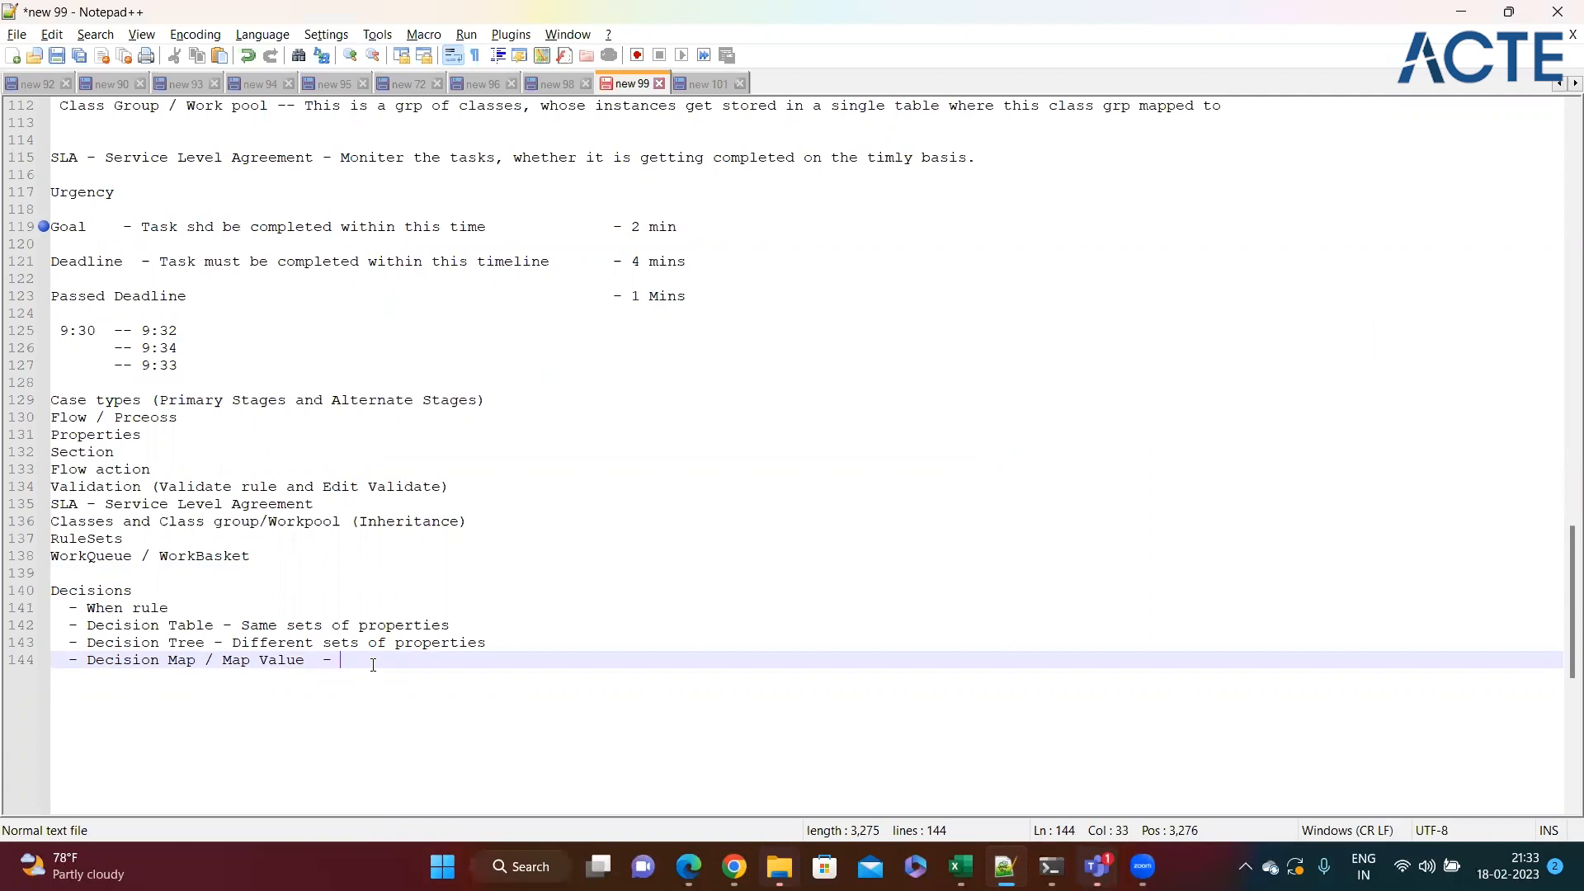
{"action": "type", "text": "I"}
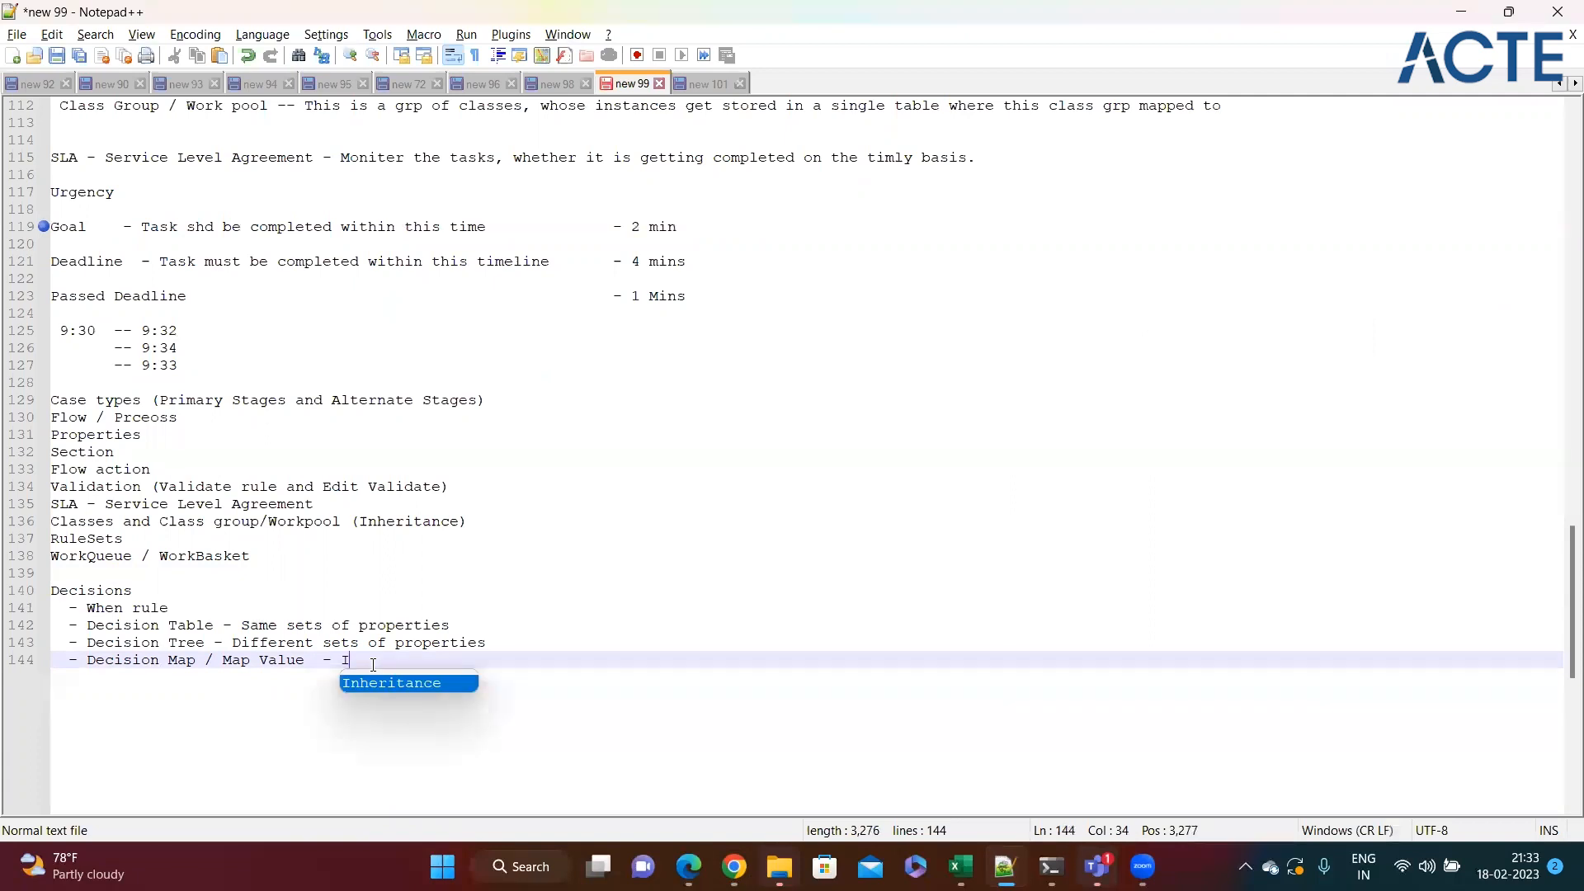
{"action": "type", "text": "f you want to eav"}
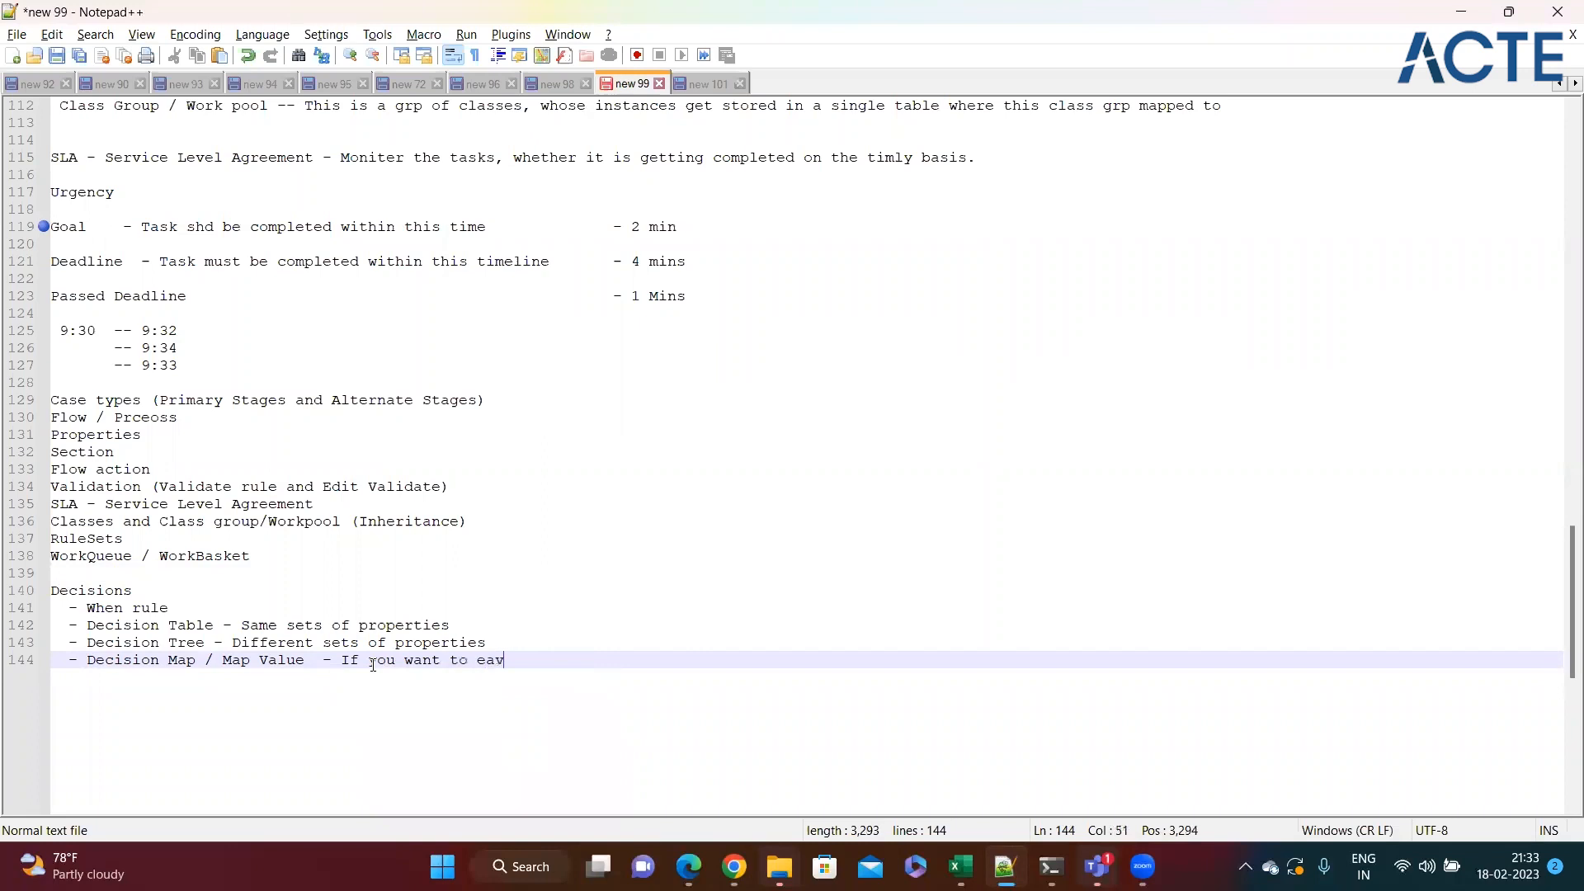
{"action": "key", "text": "BackSpace"}
{"action": "type", "text": "valuate the co"}
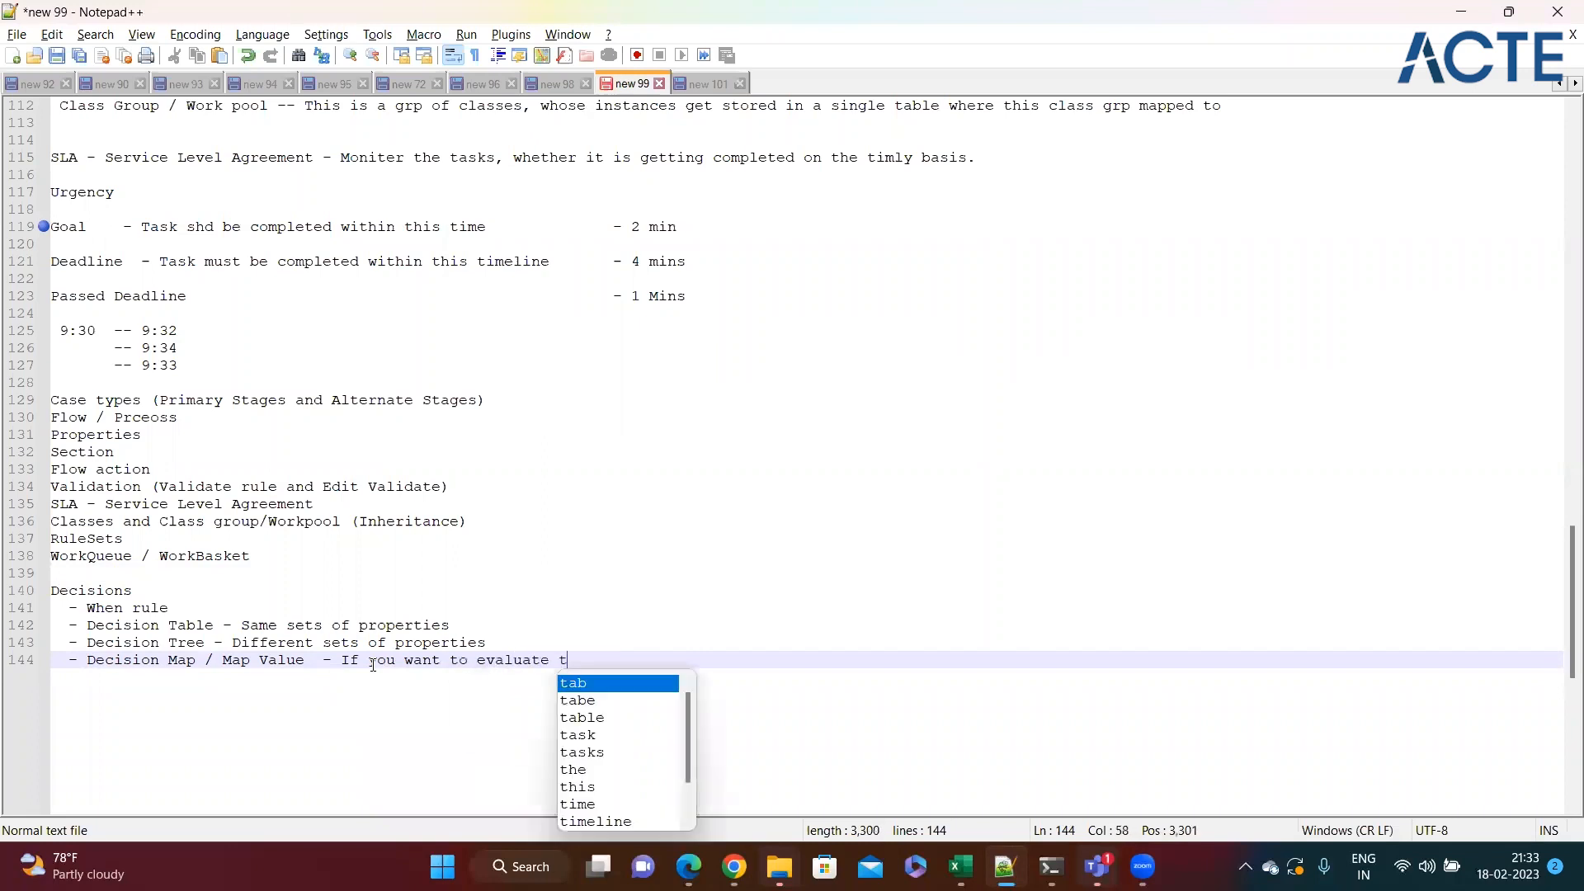
{"action": "type", "text": "tion based n"}
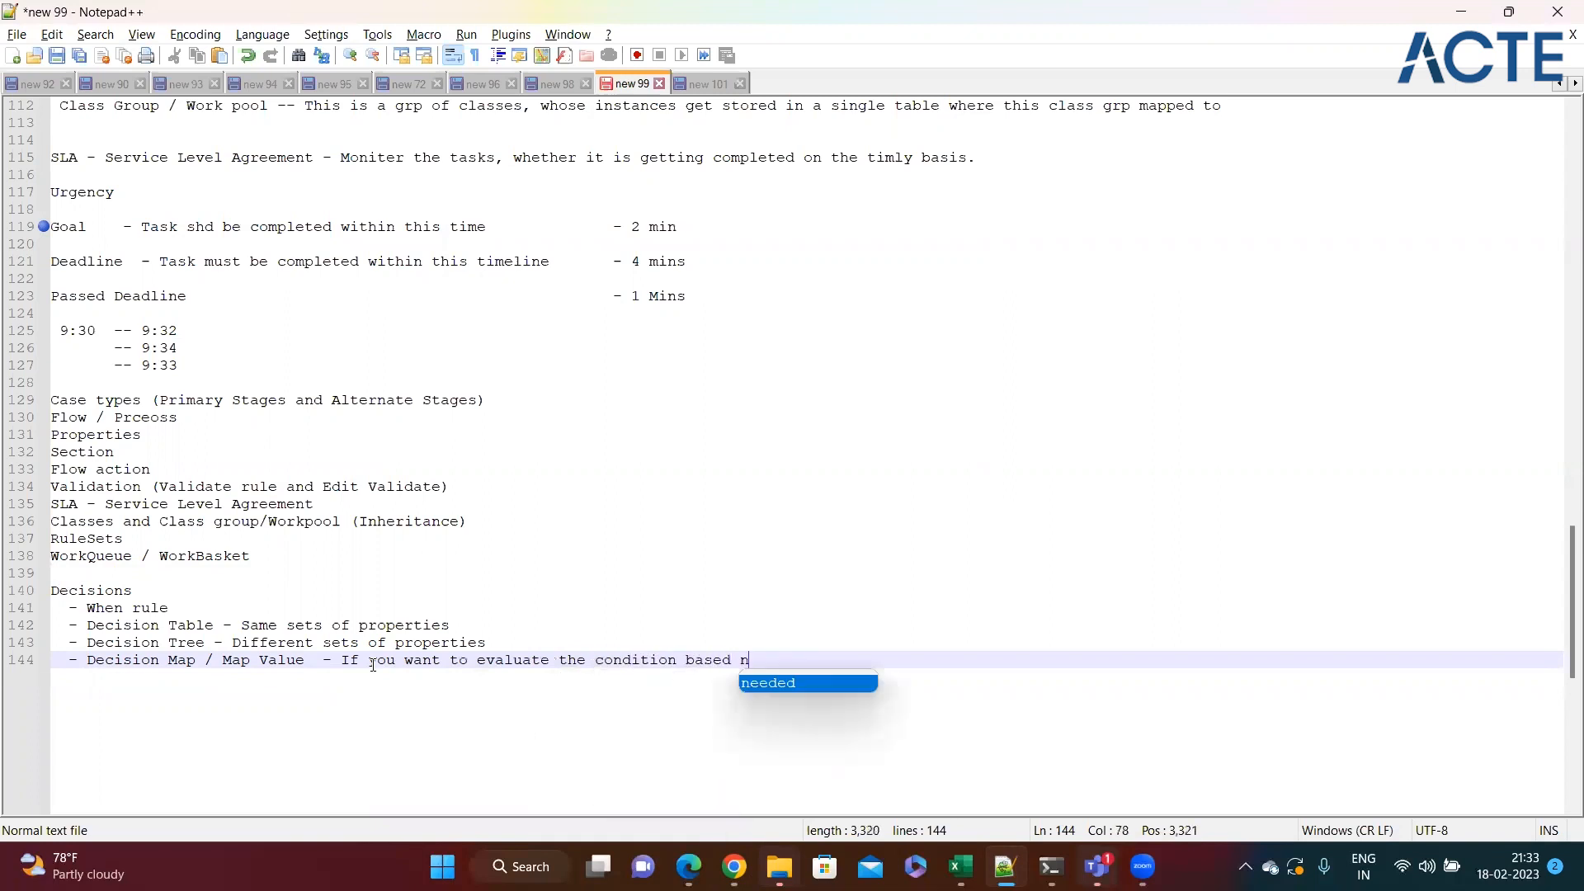
{"action": "key", "text": "BackSpace"}
{"action": "type", "text": "on 1 o"}
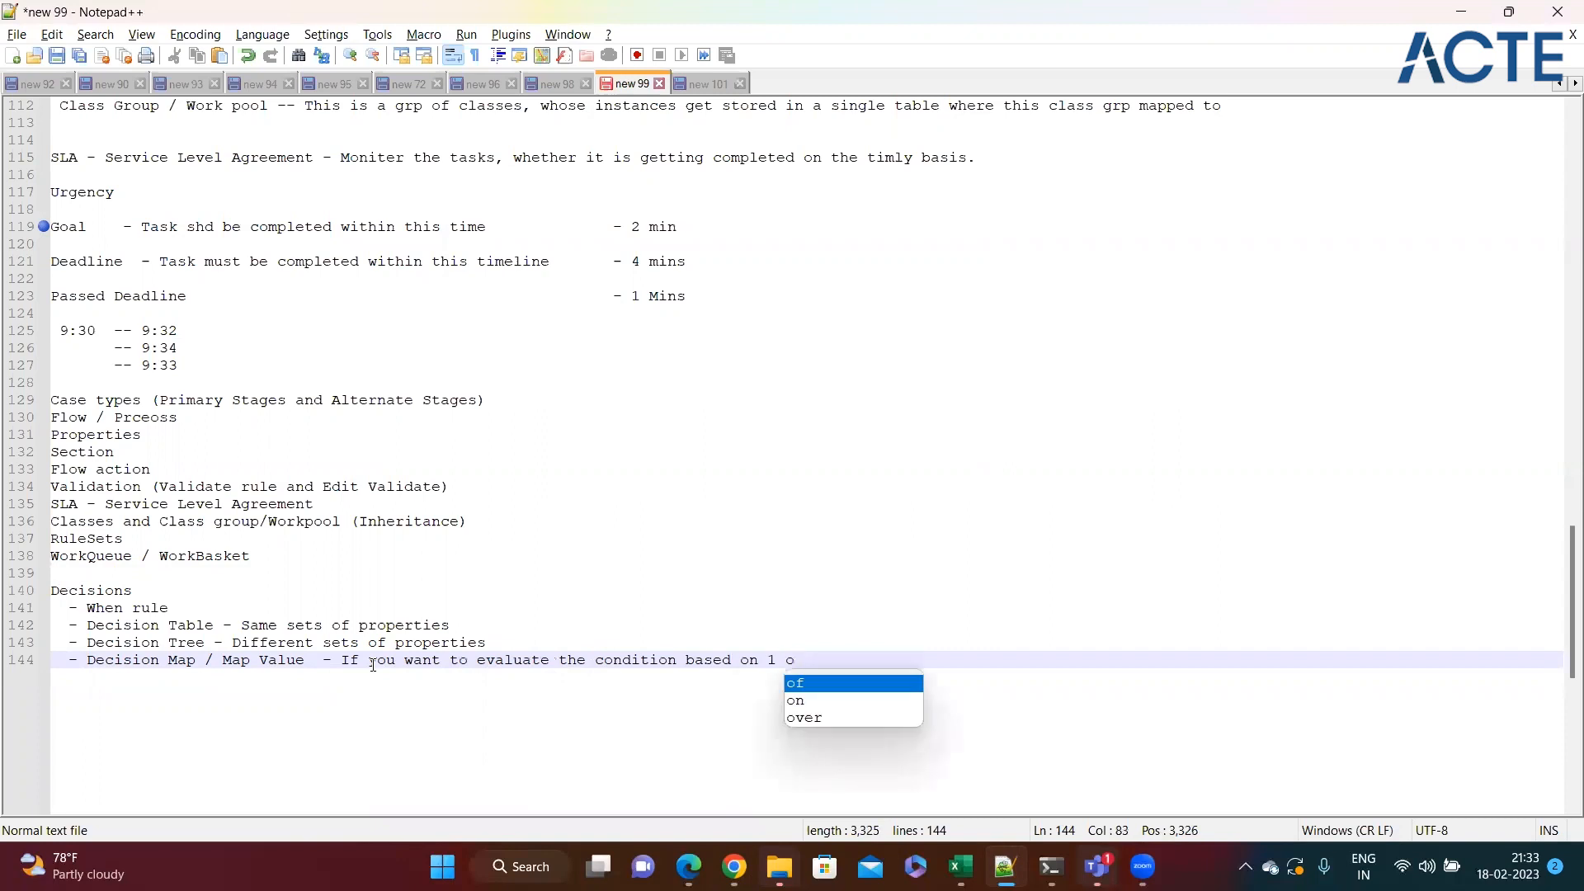
{"action": "type", "text": "r 2 P"}
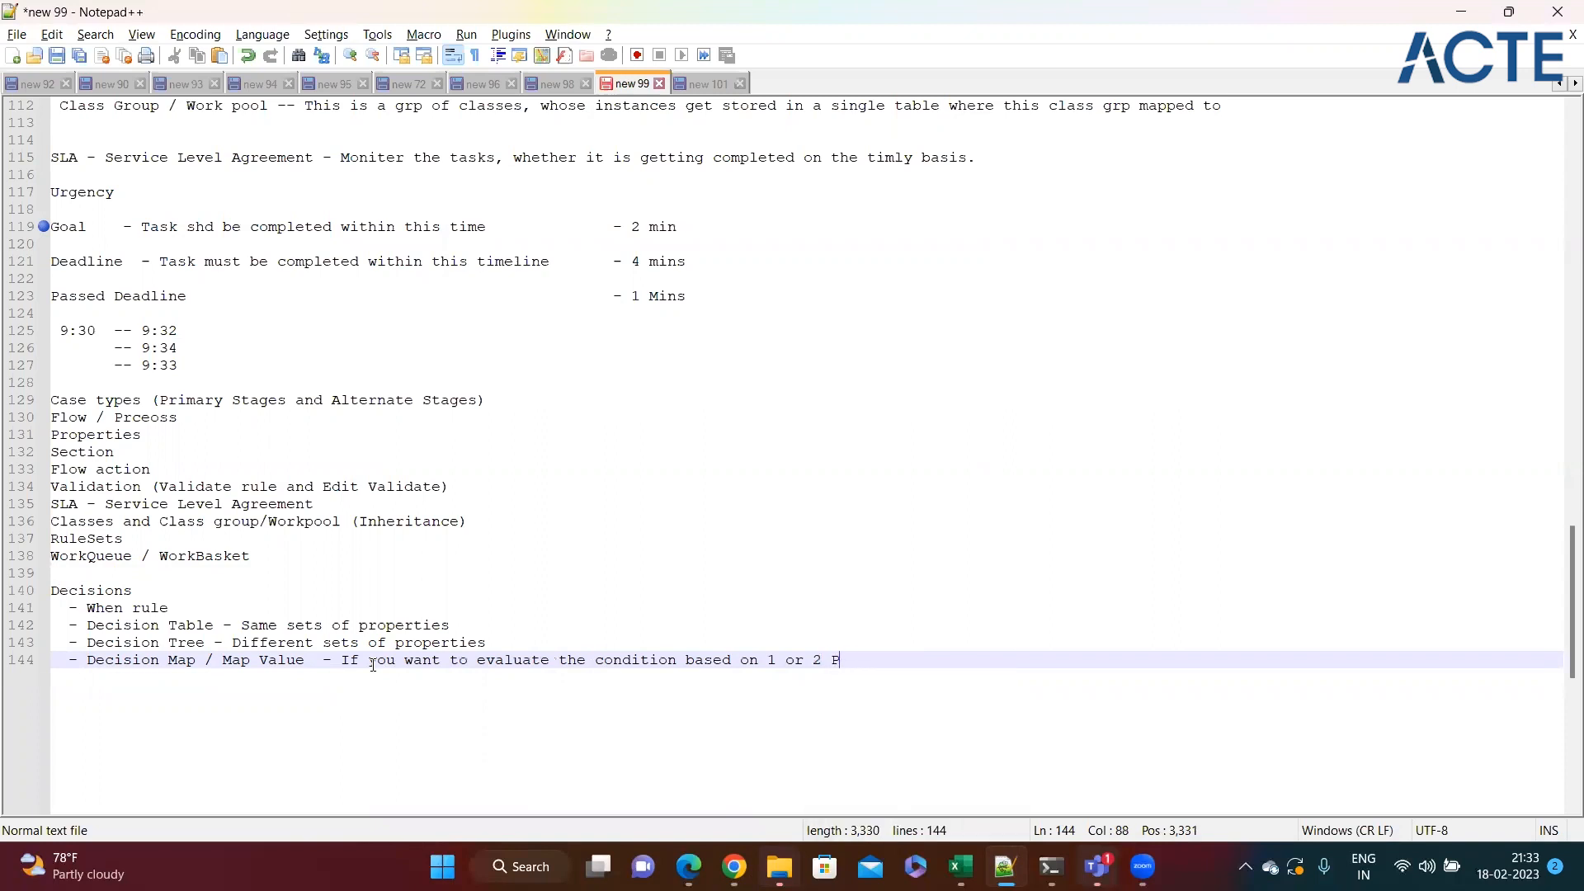
{"action": "type", "text": "roperties."}
{"action": "key", "text": "Return"}
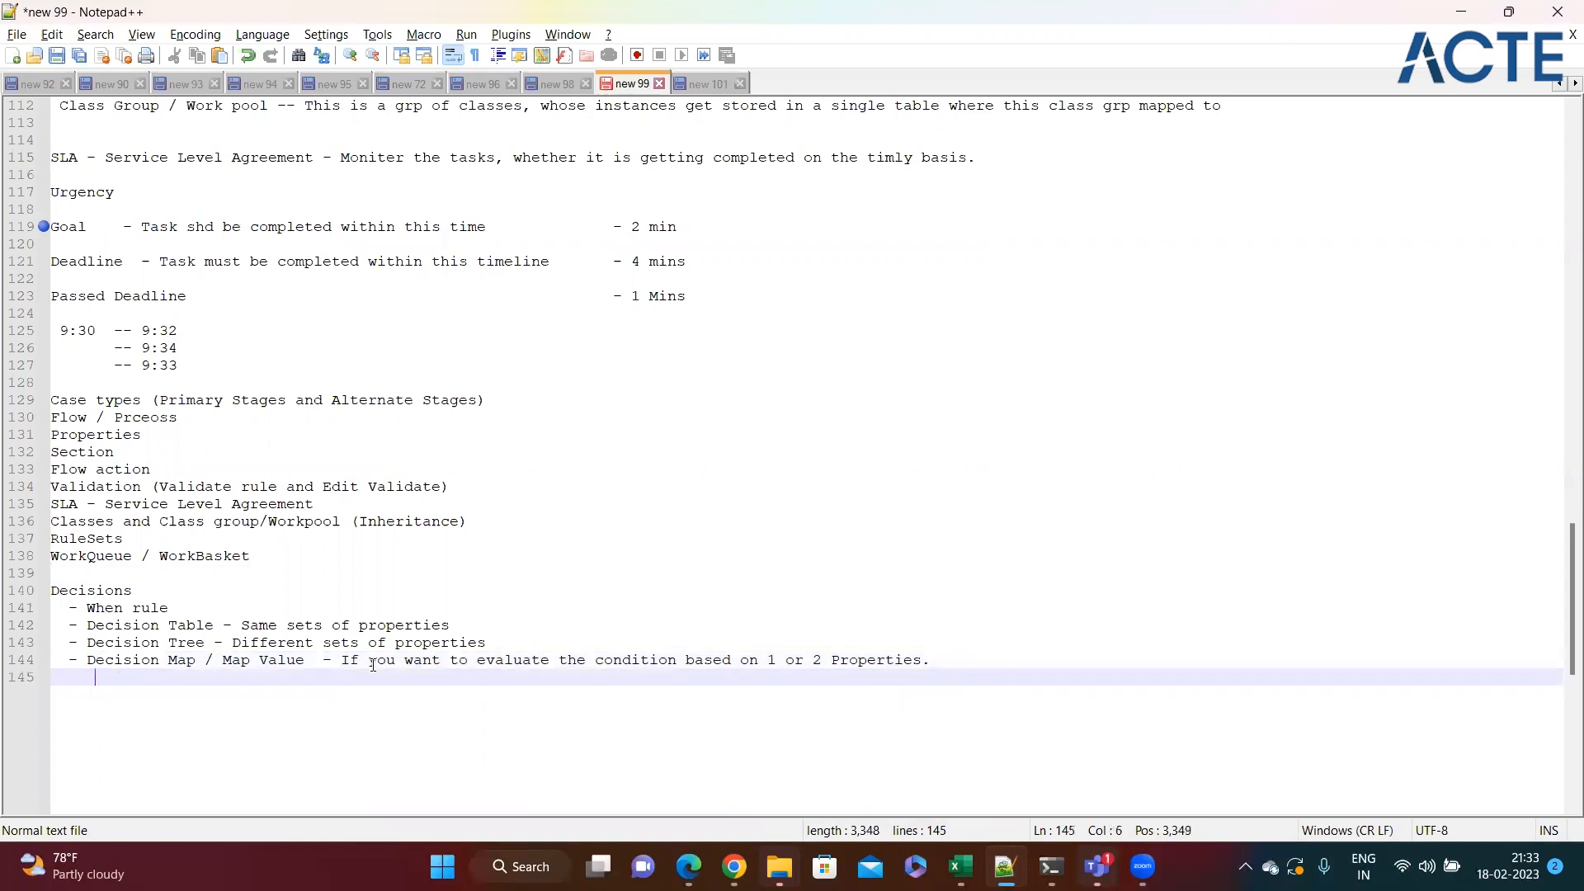
- Add the example lines "Longi - 42" and "Lati - 32 - Chennai" under the Decision Map / Map Value note
{"action": "type", "text": "La"}
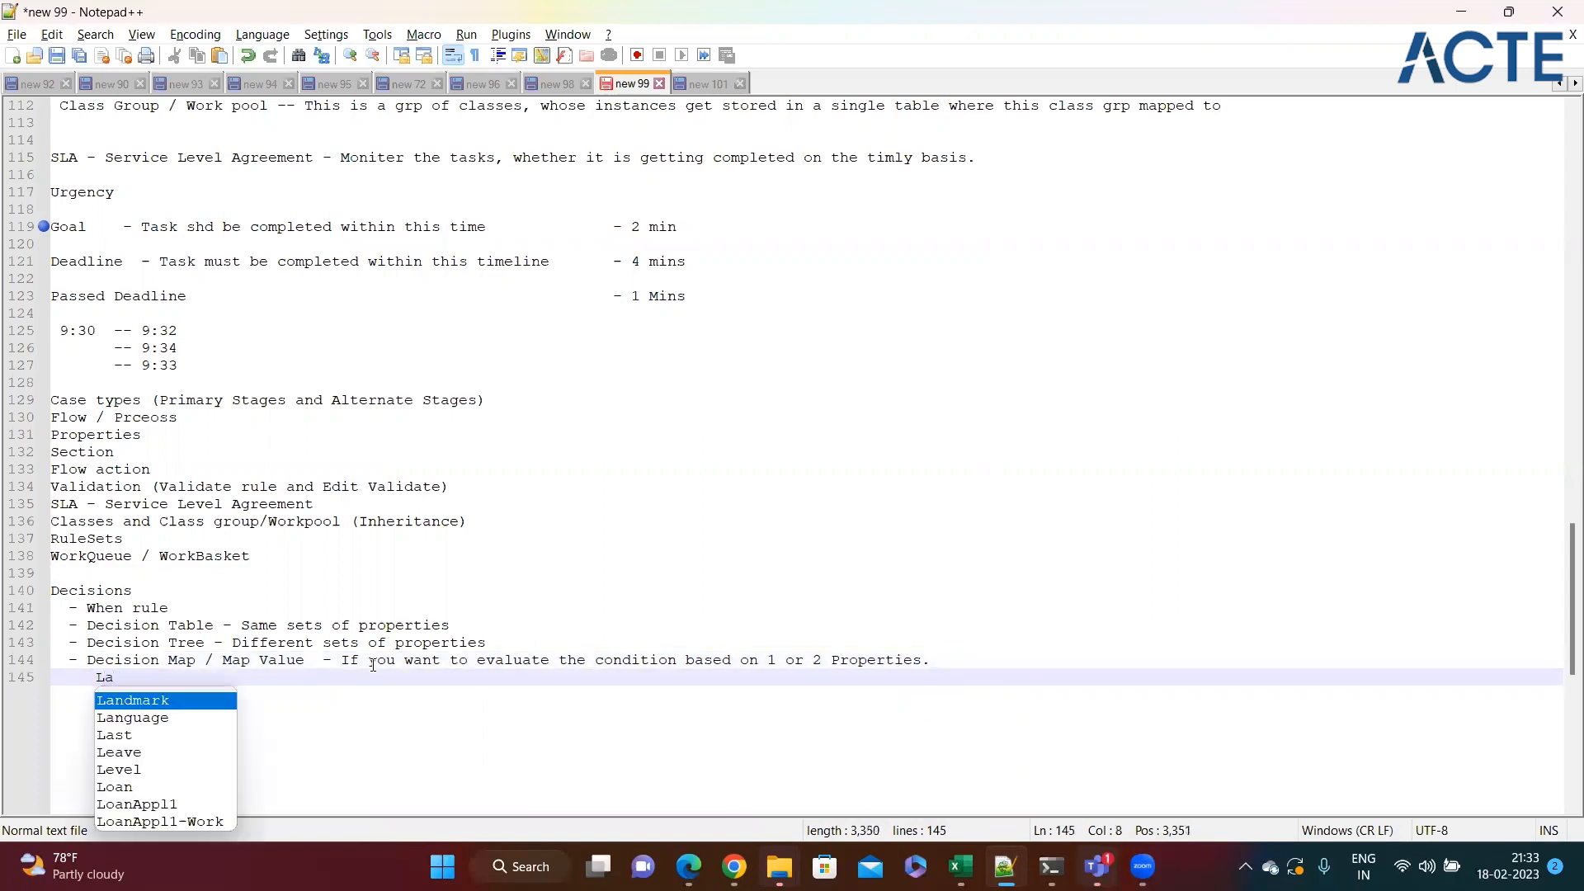
{"action": "key", "text": "BackSpace"}
{"action": "type", "text": "ont"}
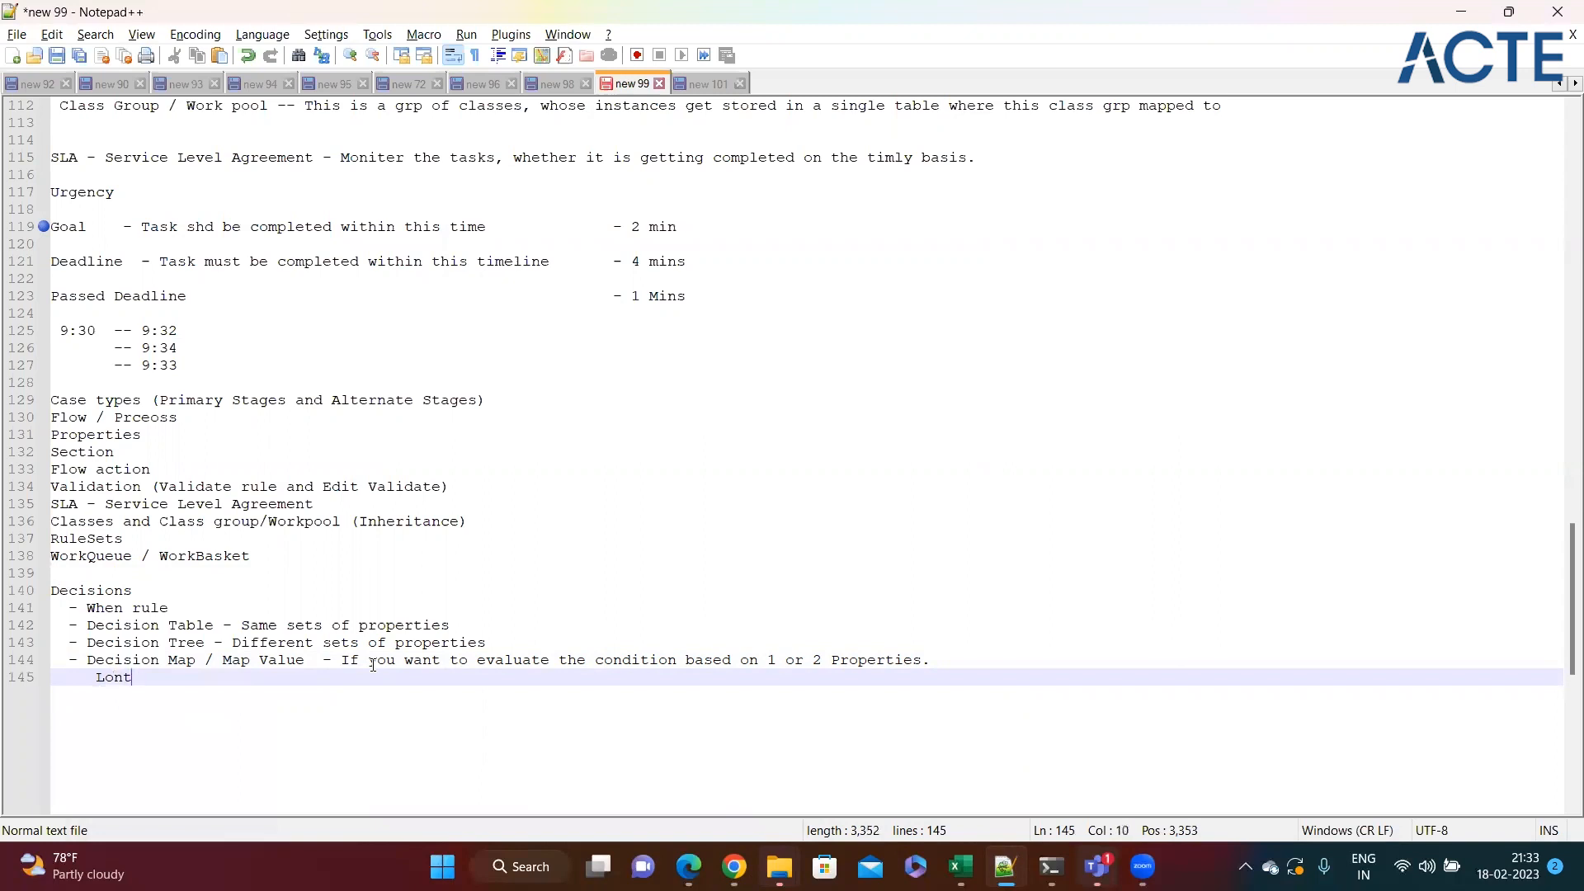
{"action": "key", "text": "BackSpace"}
{"action": "type", "text": "gi -"}
{"action": "type", "text": " 12"}
{"action": "key", "text": "Return"}
{"action": "type", "text": "Lati"}
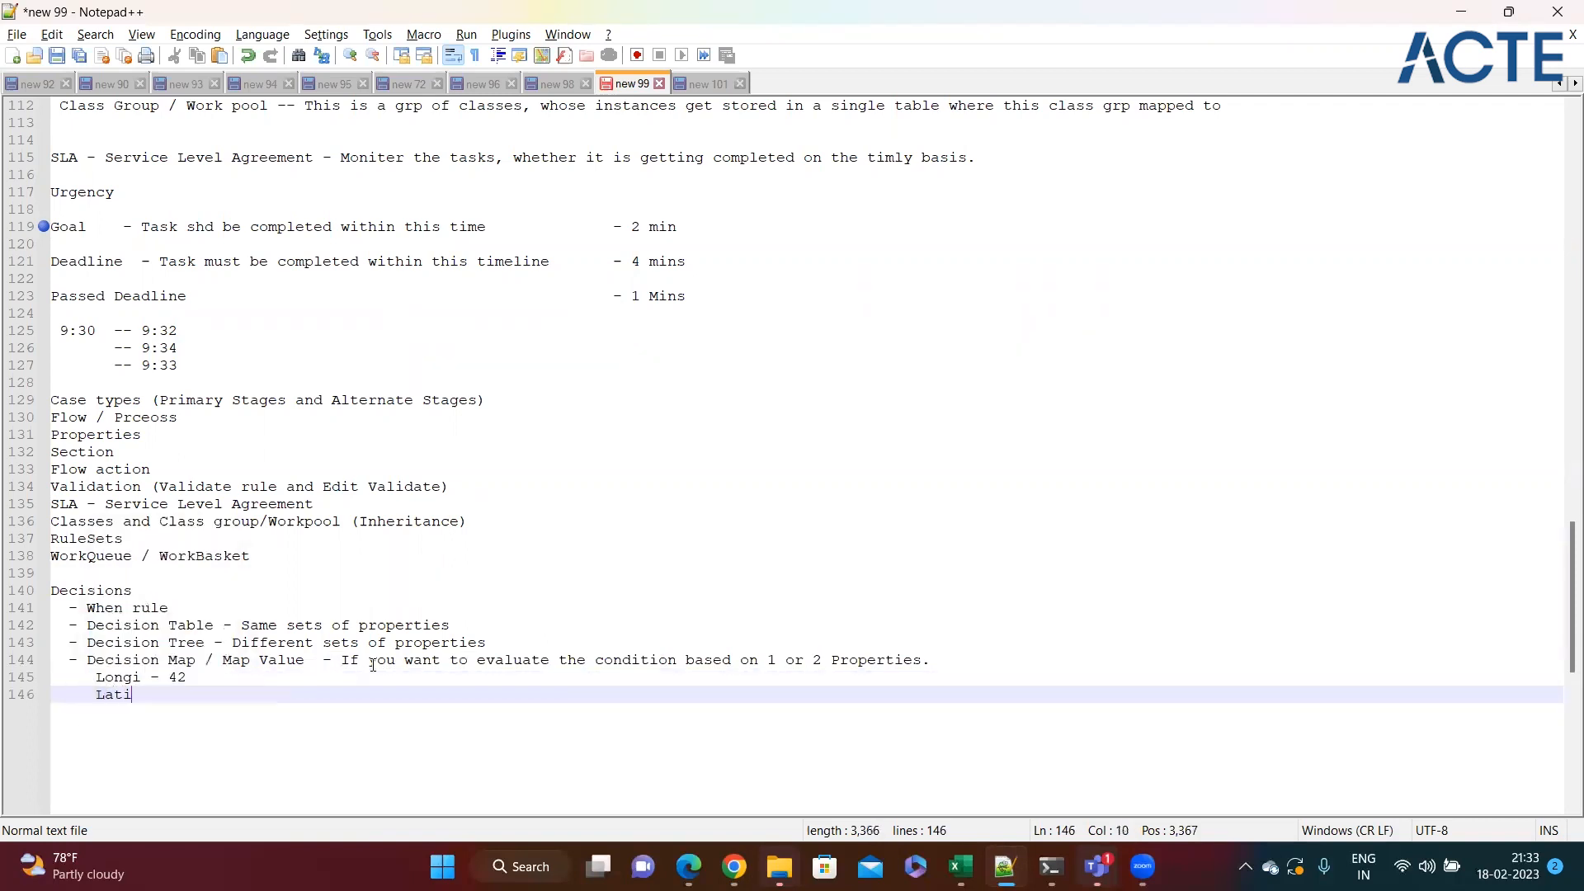
{"action": "type", "text": "  - 32  - Chennai"}
{"action": "key", "text": "Return"}
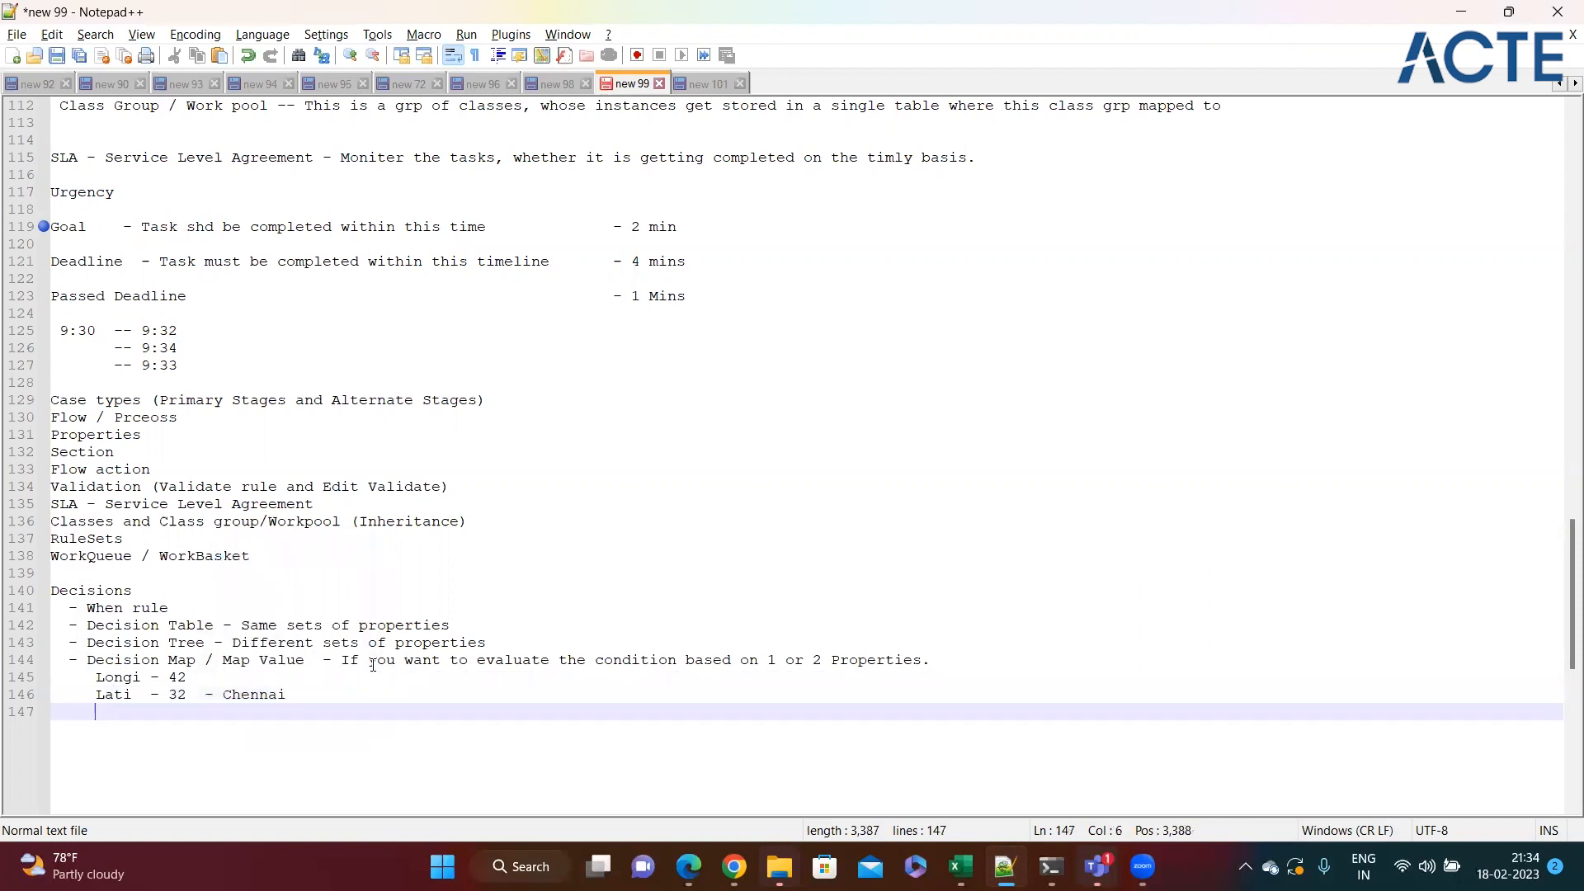
{"action": "key", "text": "Return"}
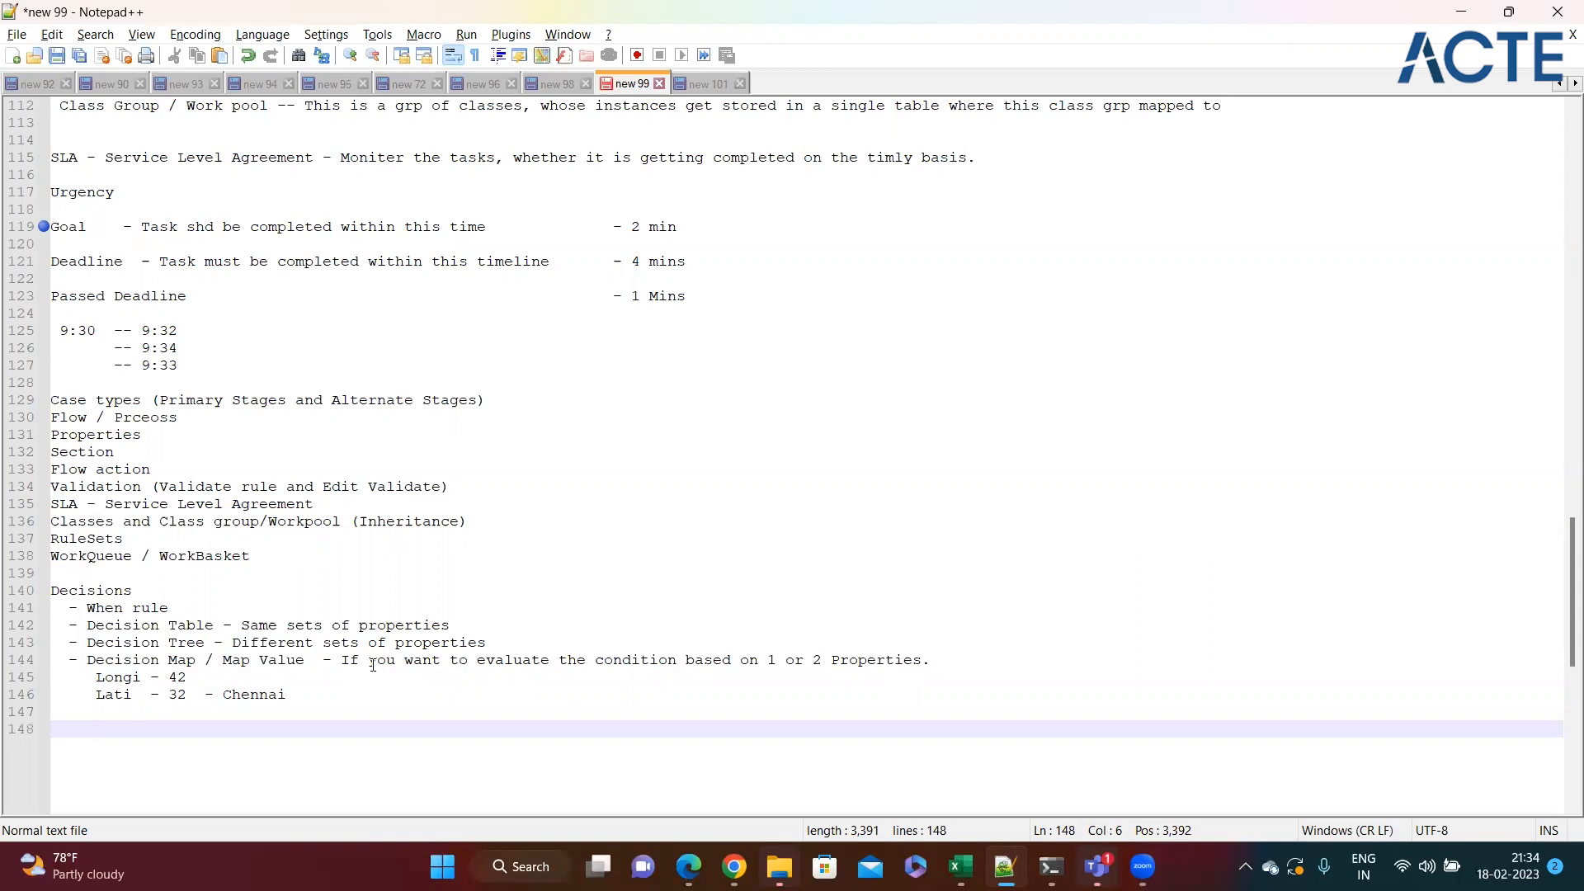
- Review the Longi/Lati example and compare the Decision Map / Map Value note with the Decision Table note
{"action": "left_click_drag", "start_coordinate": [188, 695], "coordinate": [61, 677]}
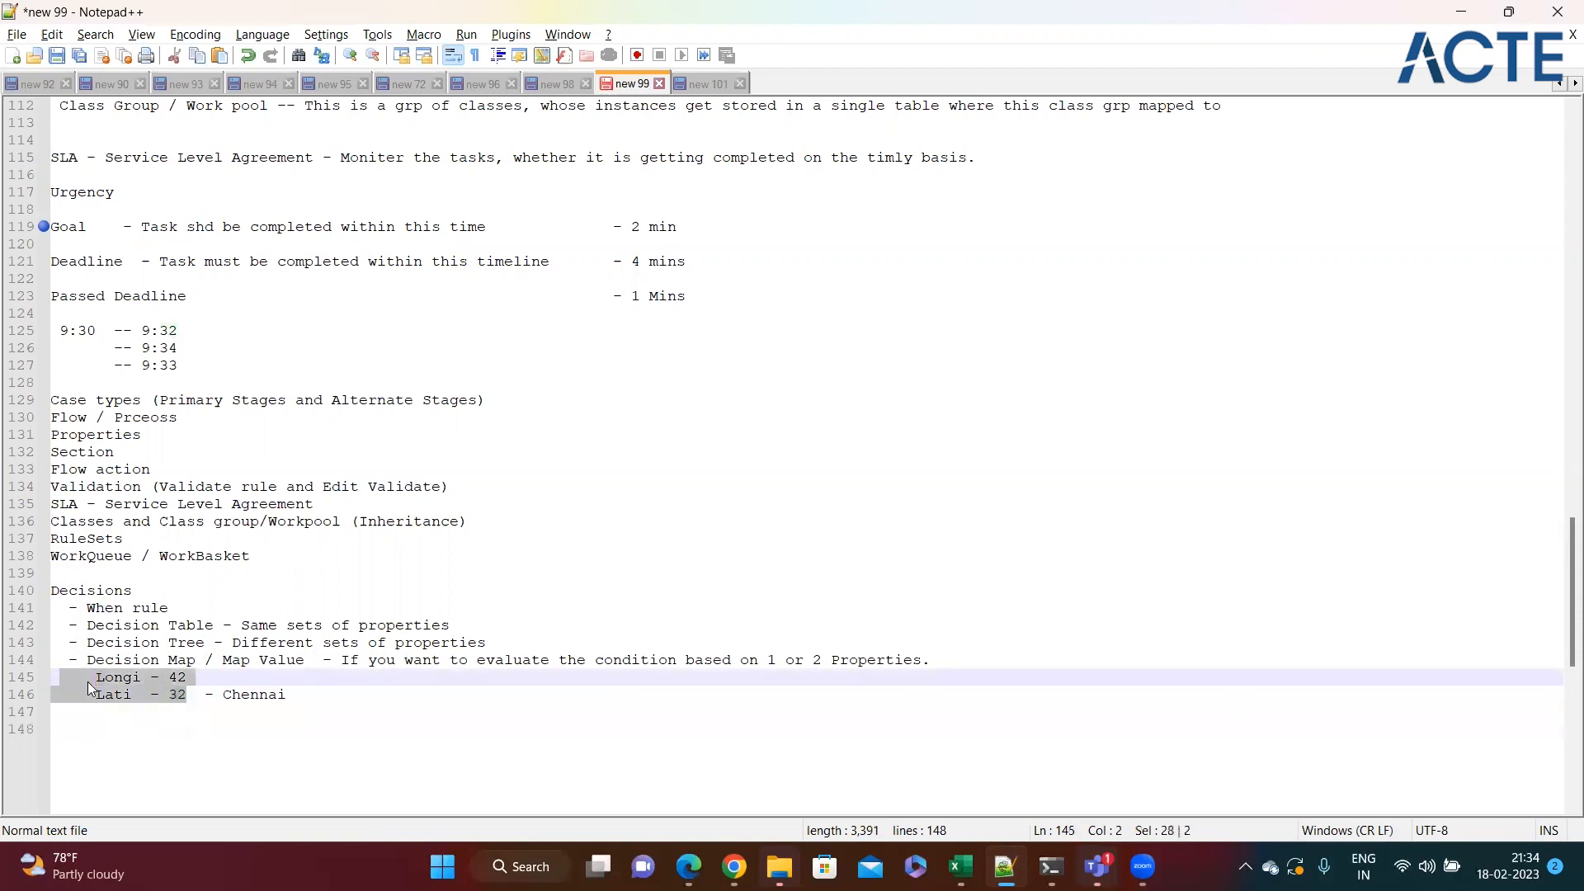
{"action": "left_click", "coordinate": [330, 708]}
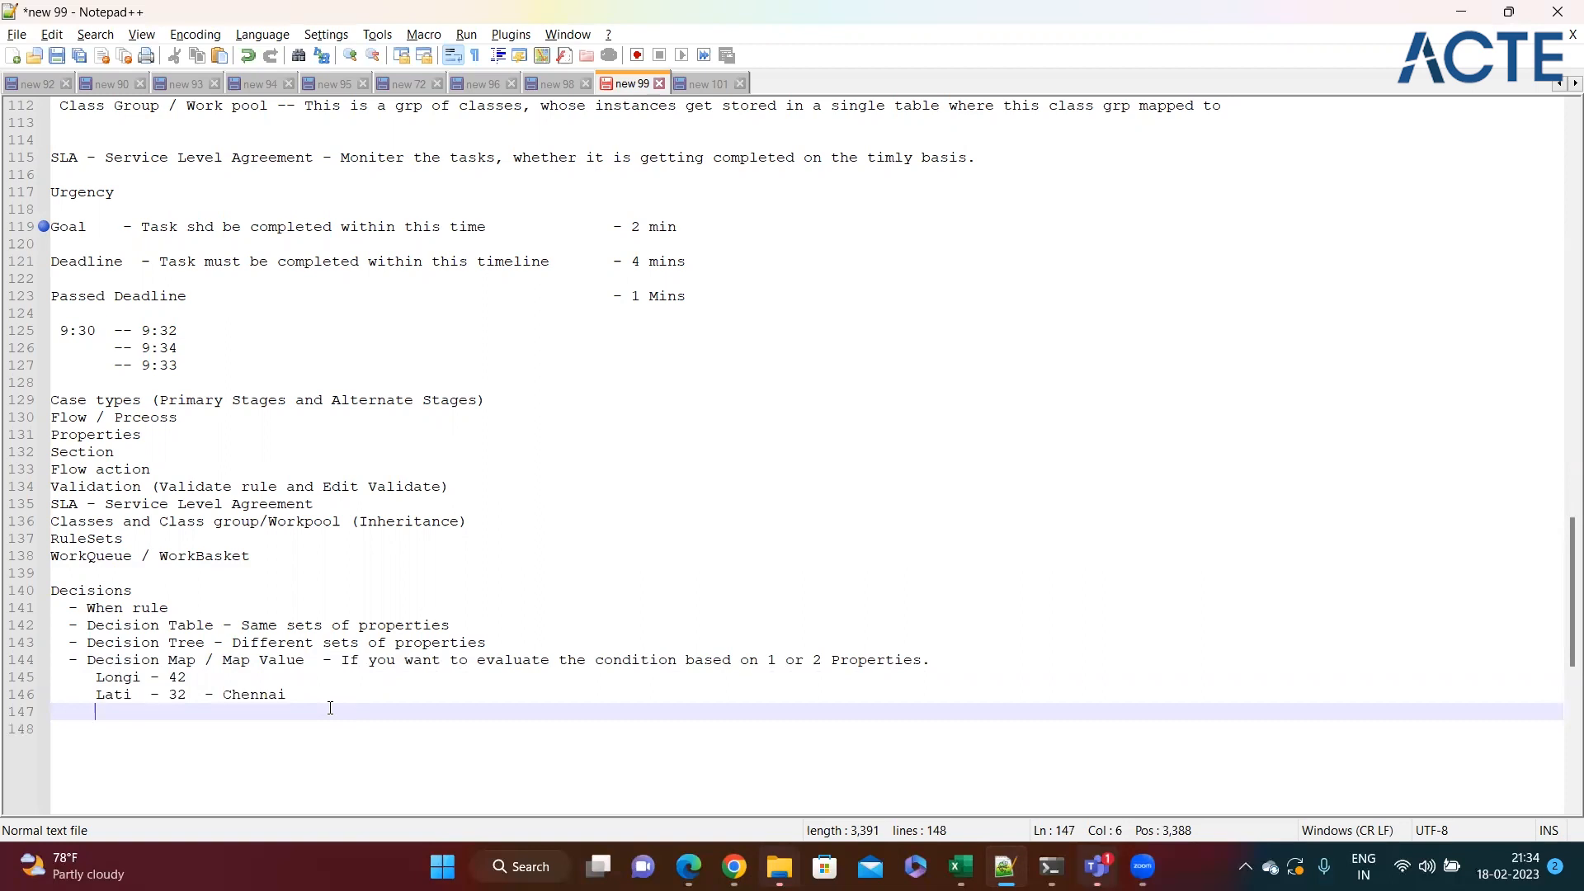
{"action": "mouse_move", "coordinate": [88, 660]}
{"action": "left_mouse_down"}
{"action": "mouse_move", "coordinate": [302, 688]}
{"action": "mouse_move", "coordinate": [223, 694]}
{"action": "mouse_move", "coordinate": [62, 666]}
{"action": "left_mouse_up"}
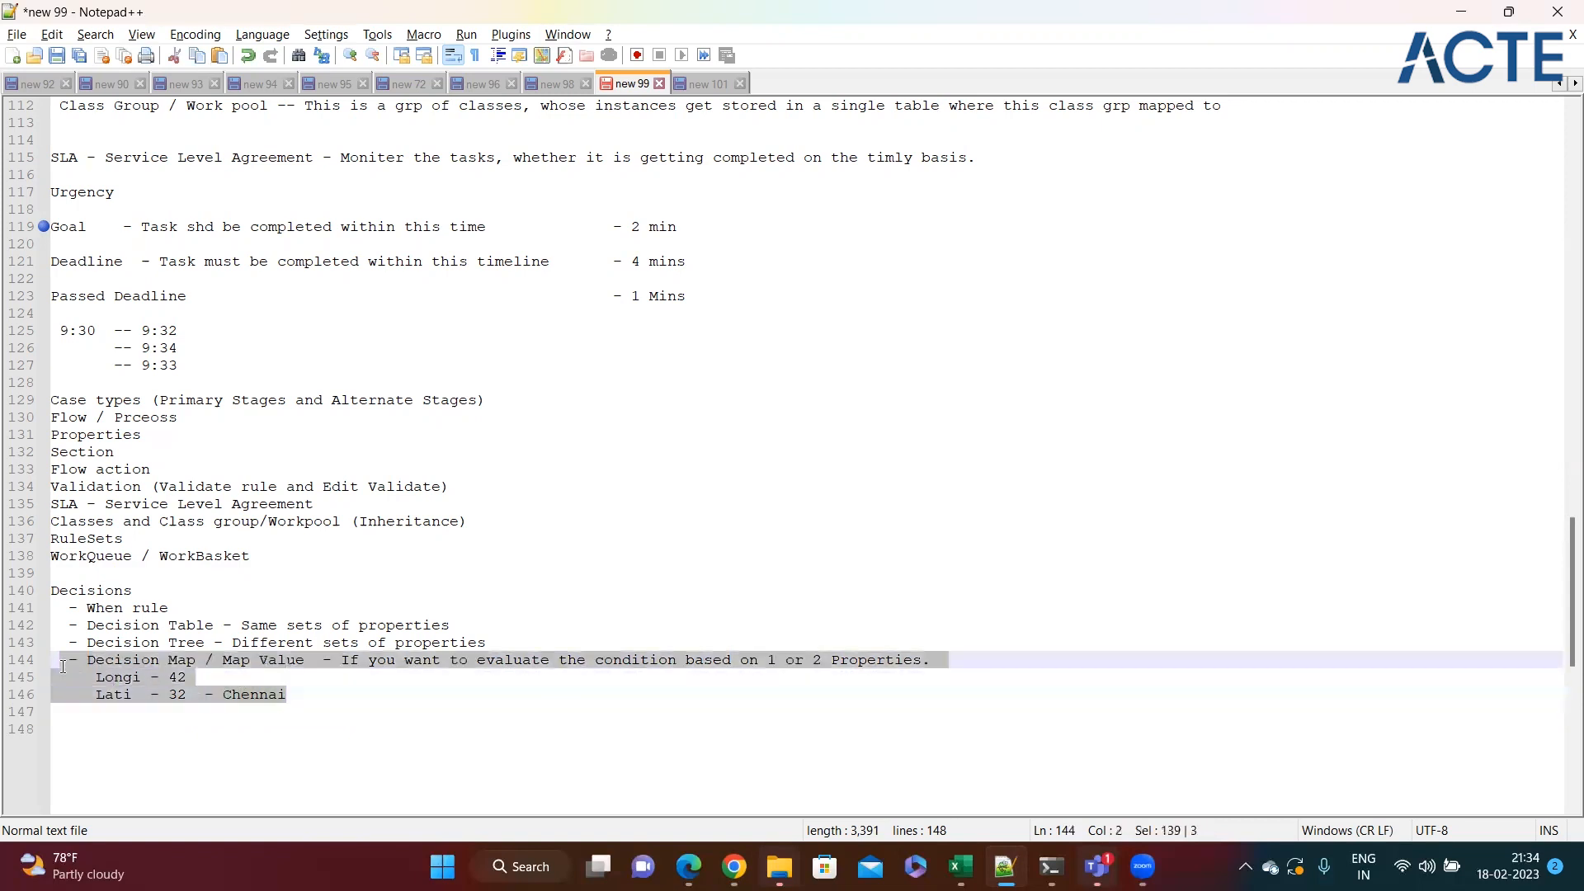
{"action": "left_click", "coordinate": [324, 694]}
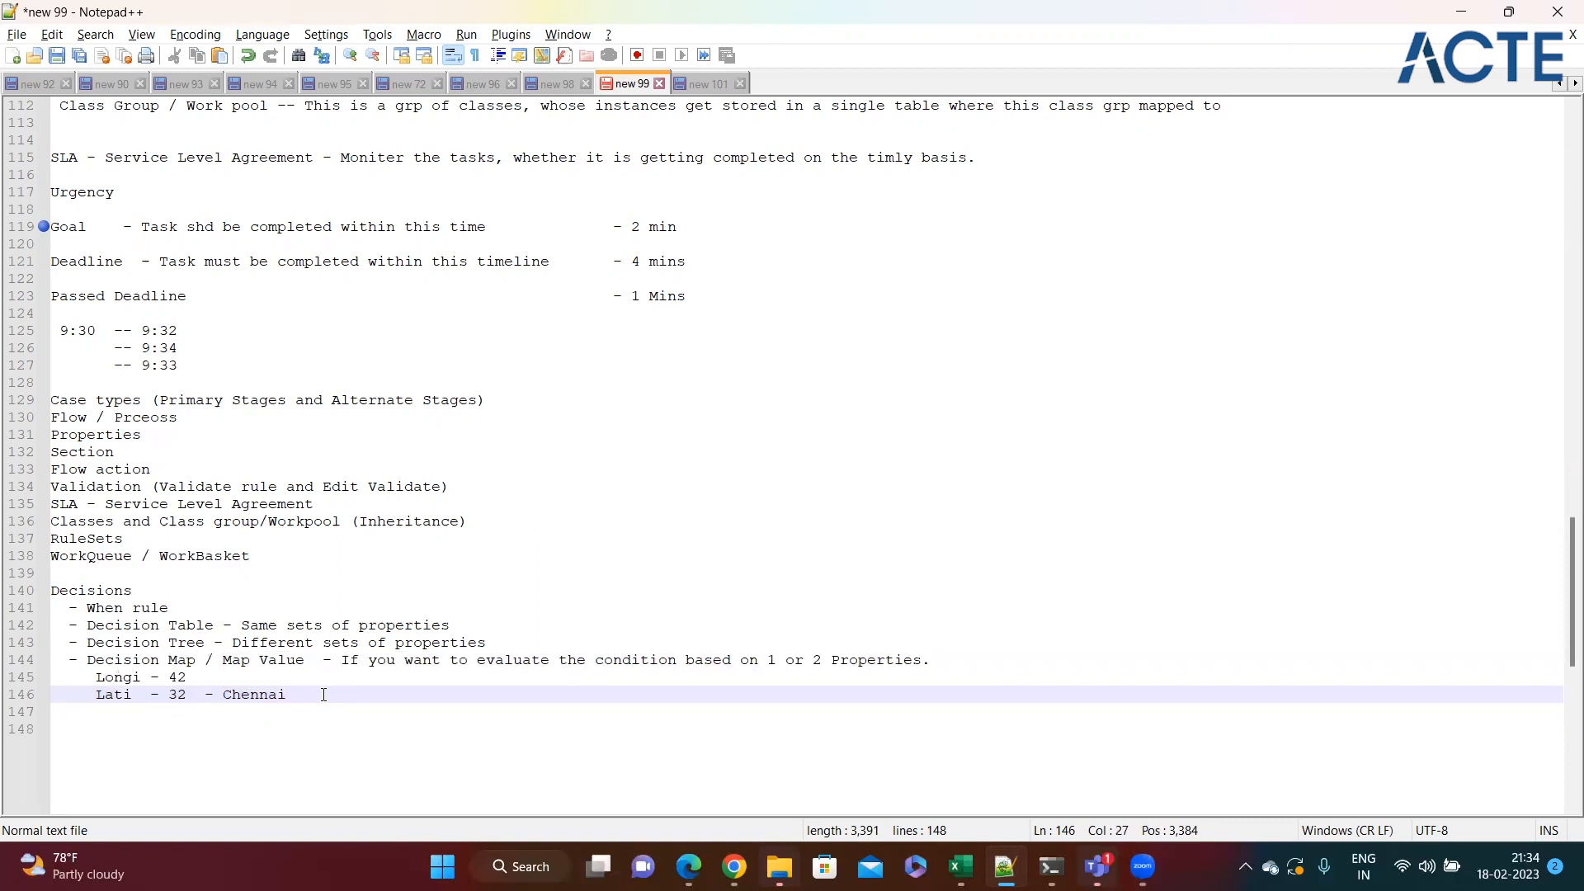
{"action": "left_click_drag", "start_coordinate": [91, 625], "coordinate": [479, 617]}
{"action": "left_click", "coordinate": [482, 619]}
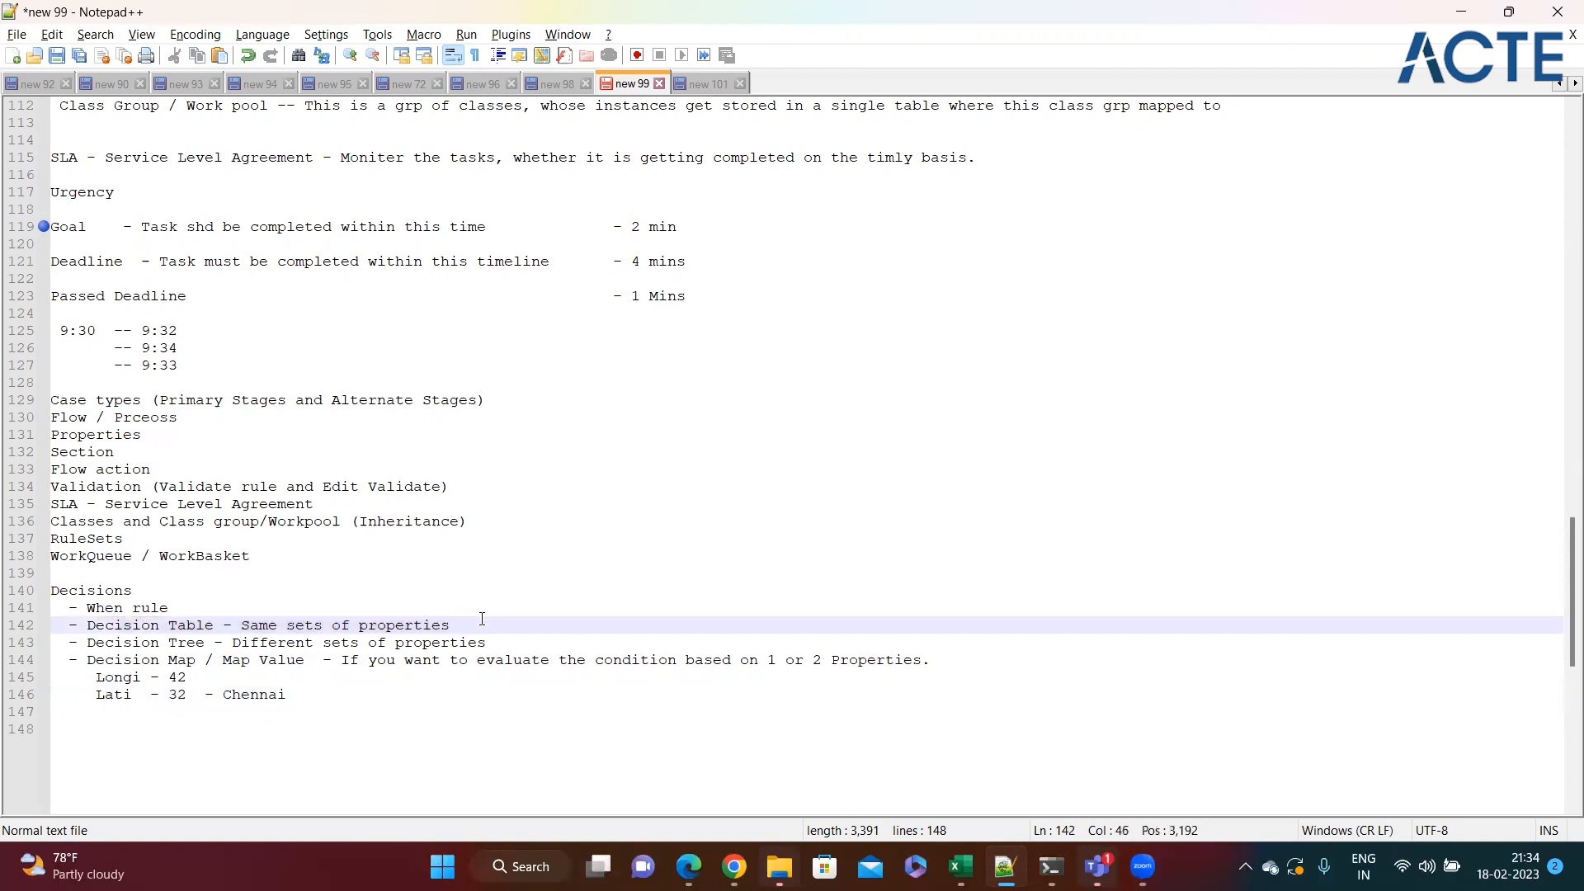
- Switch to Pega Dev Studio and refresh the App Explorer
{"action": "key", "text": "alt+Tab"}
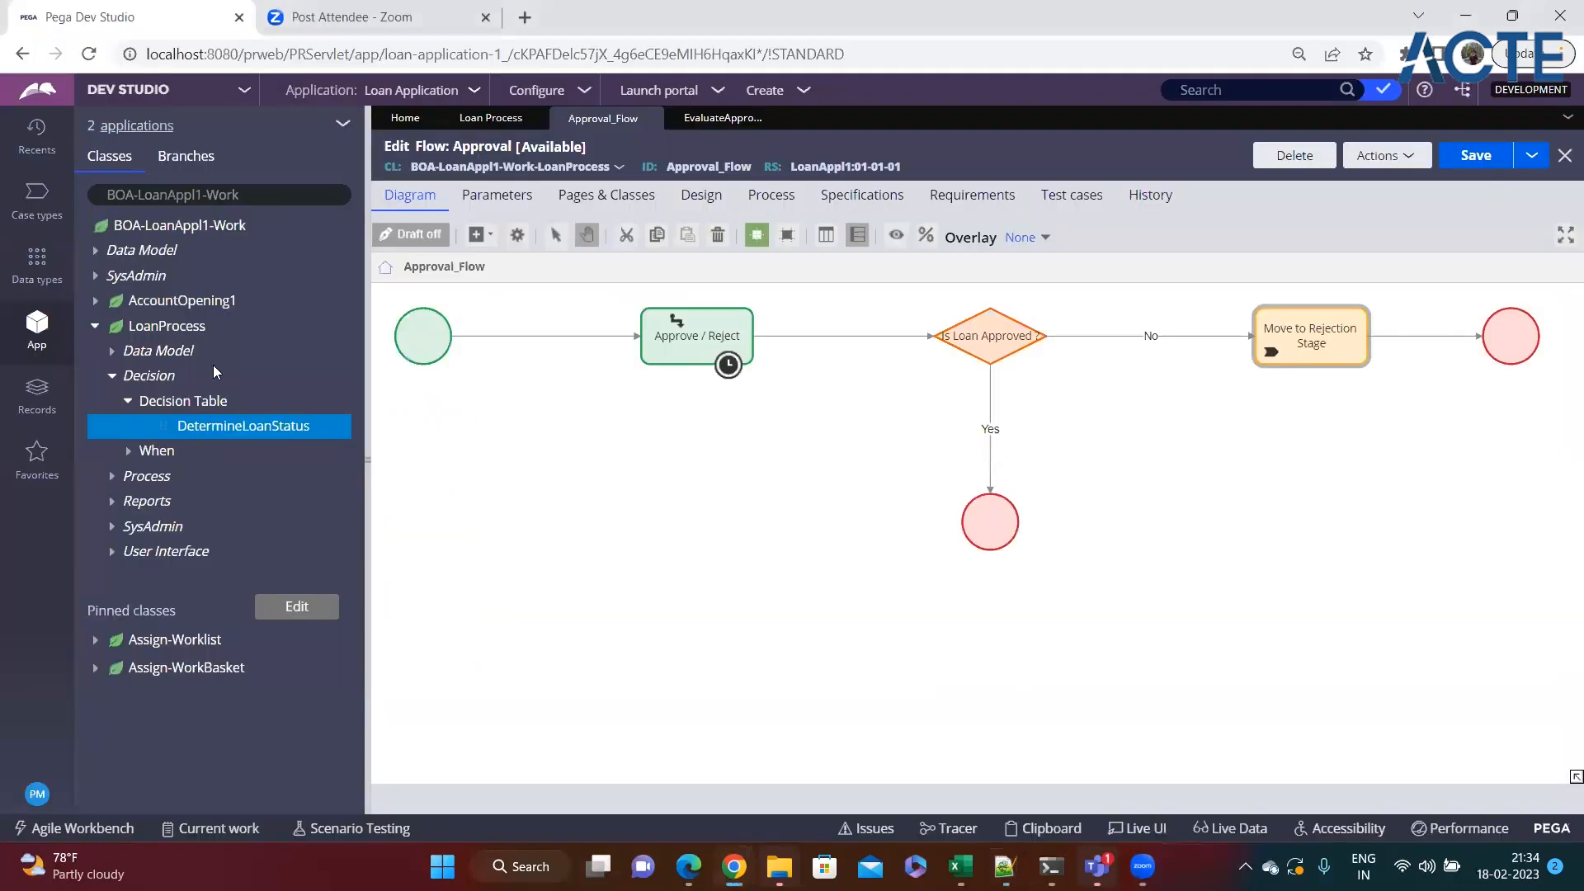
{"action": "left_click", "coordinate": [342, 123]}
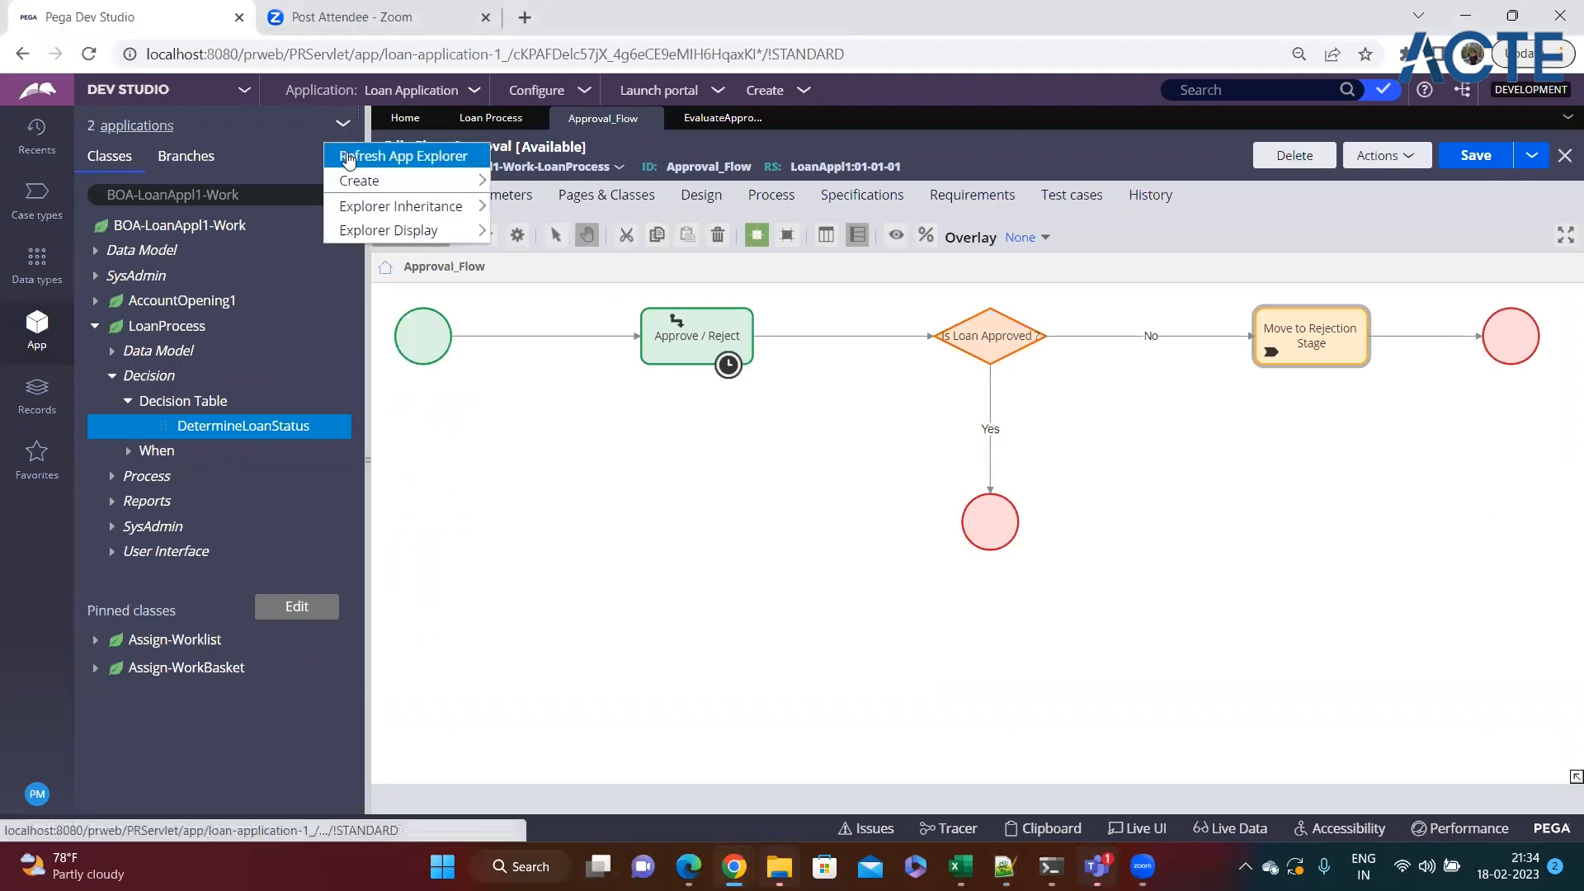
{"action": "left_click", "coordinate": [343, 151]}
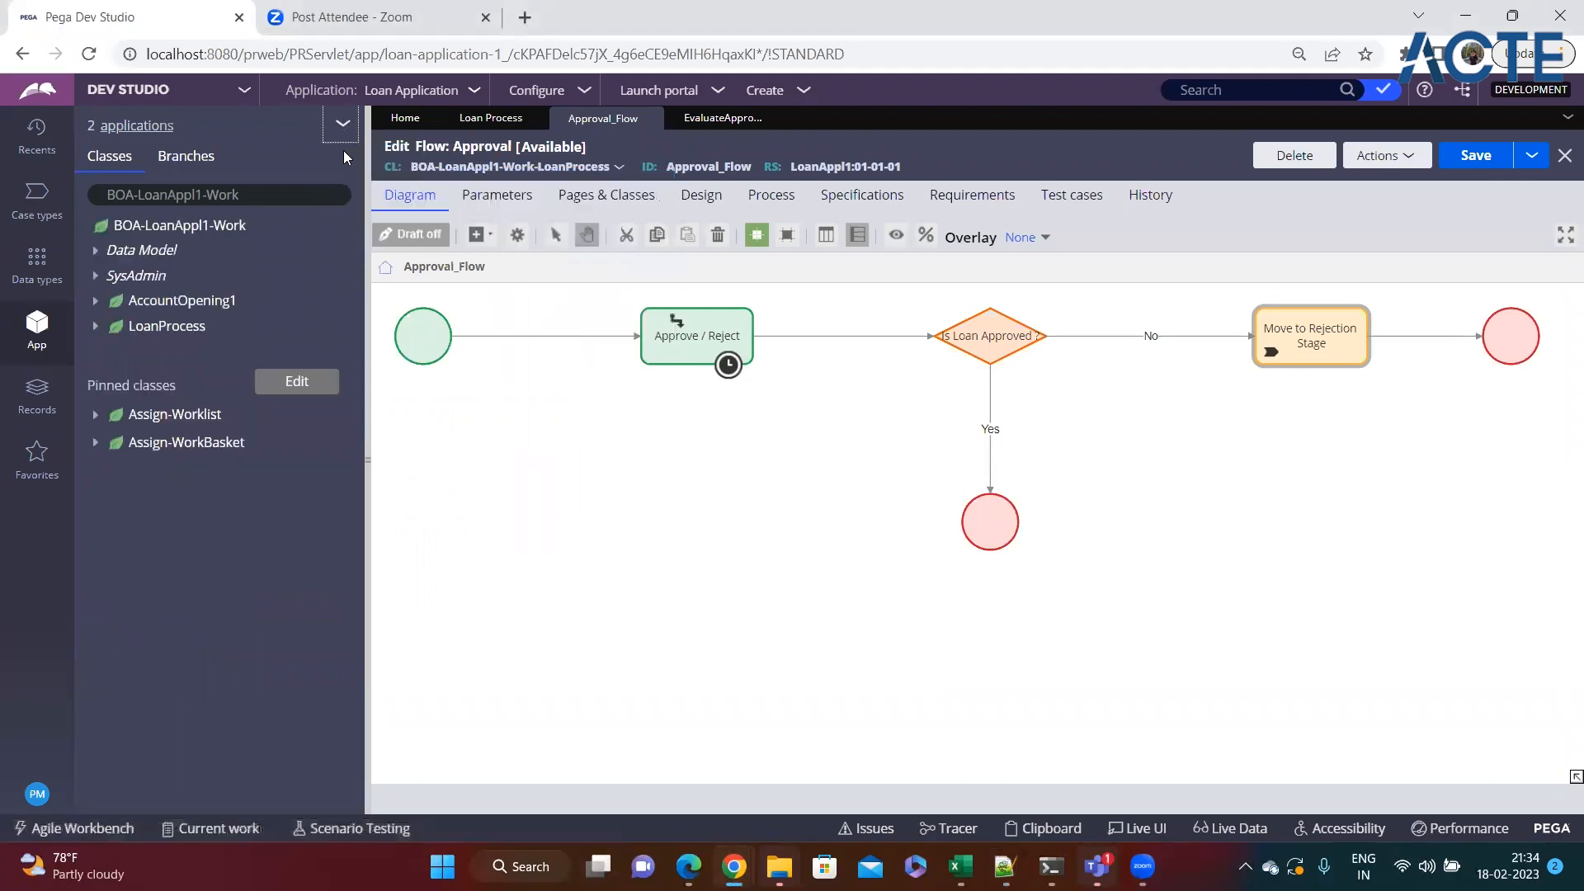
{"action": "key", "text": "alt+Tab"}
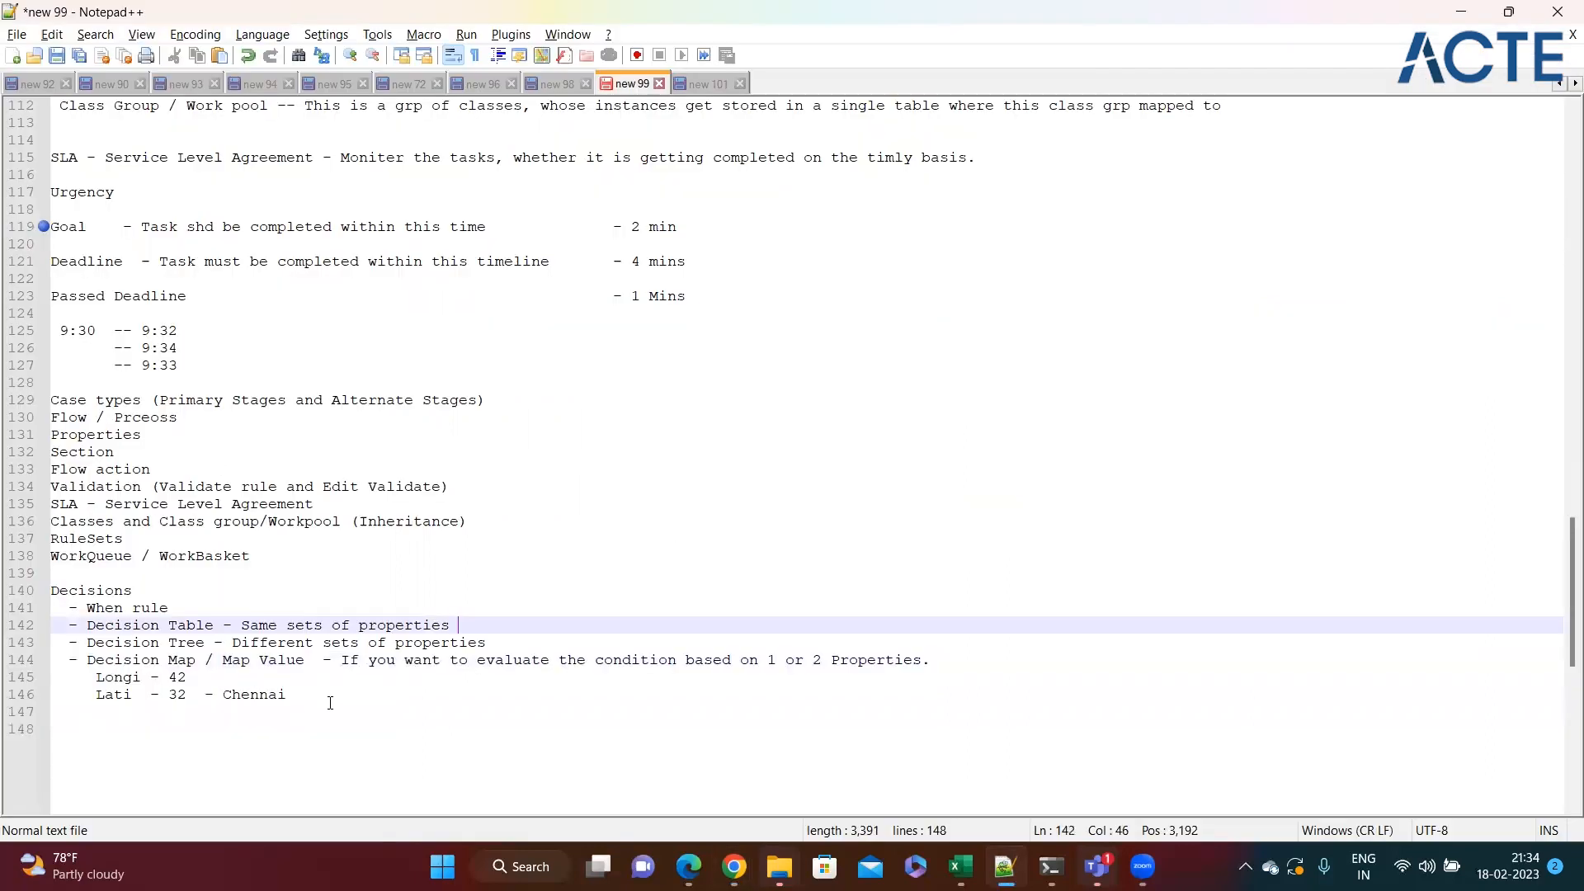
{"action": "left_click", "coordinate": [330, 703]}
{"action": "key", "text": "alt+Tab"}
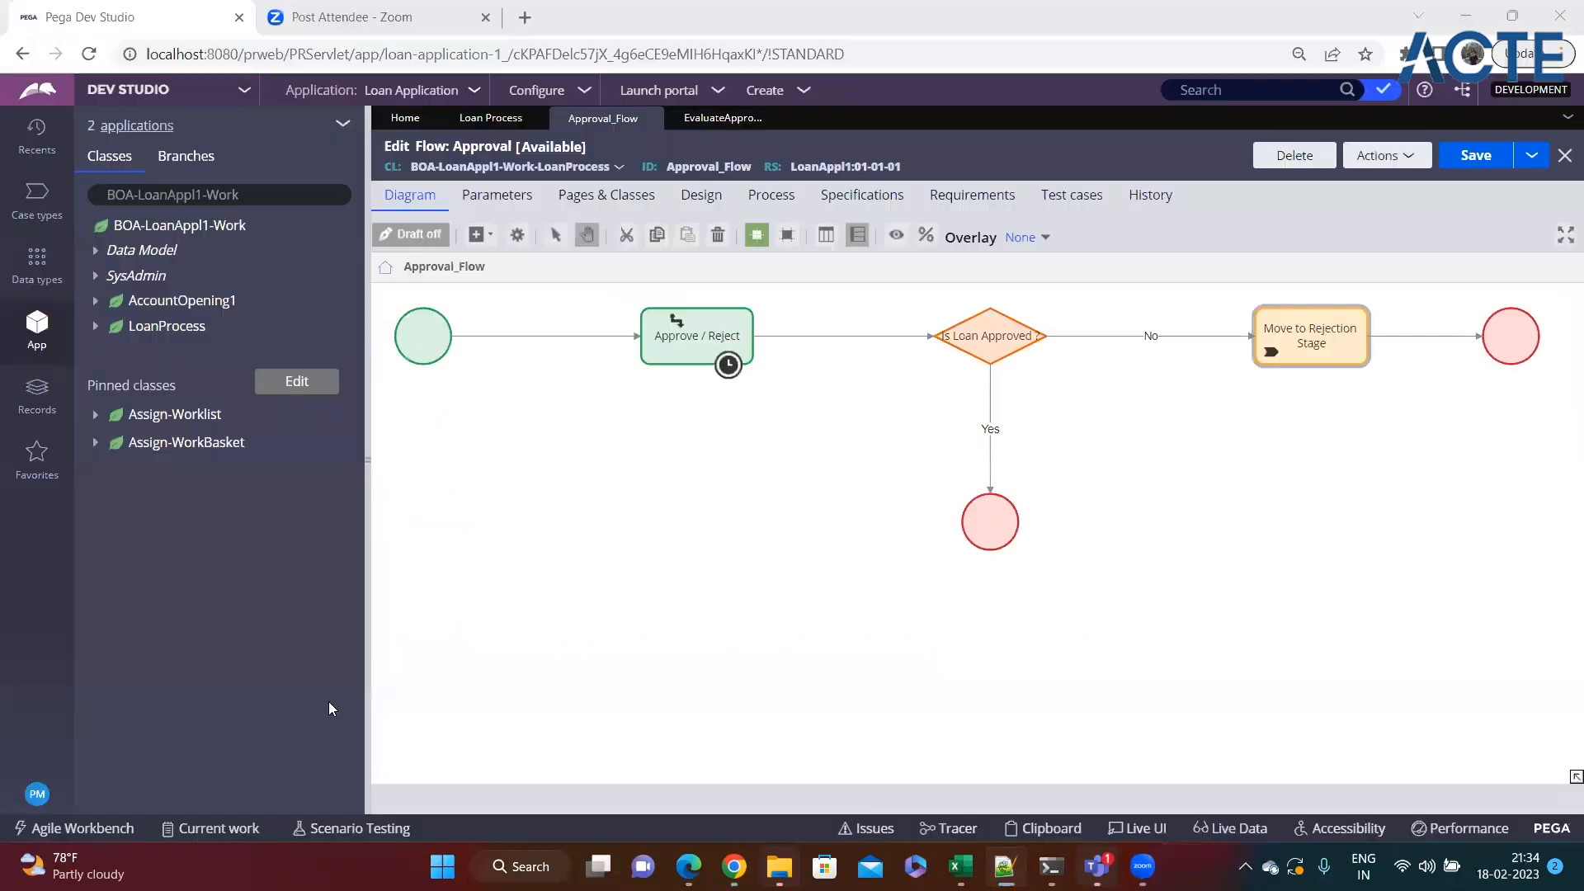
- Start a new Map Value rule in the Decision category of the LoanProcess class
{"action": "left_click", "coordinate": [96, 327]}
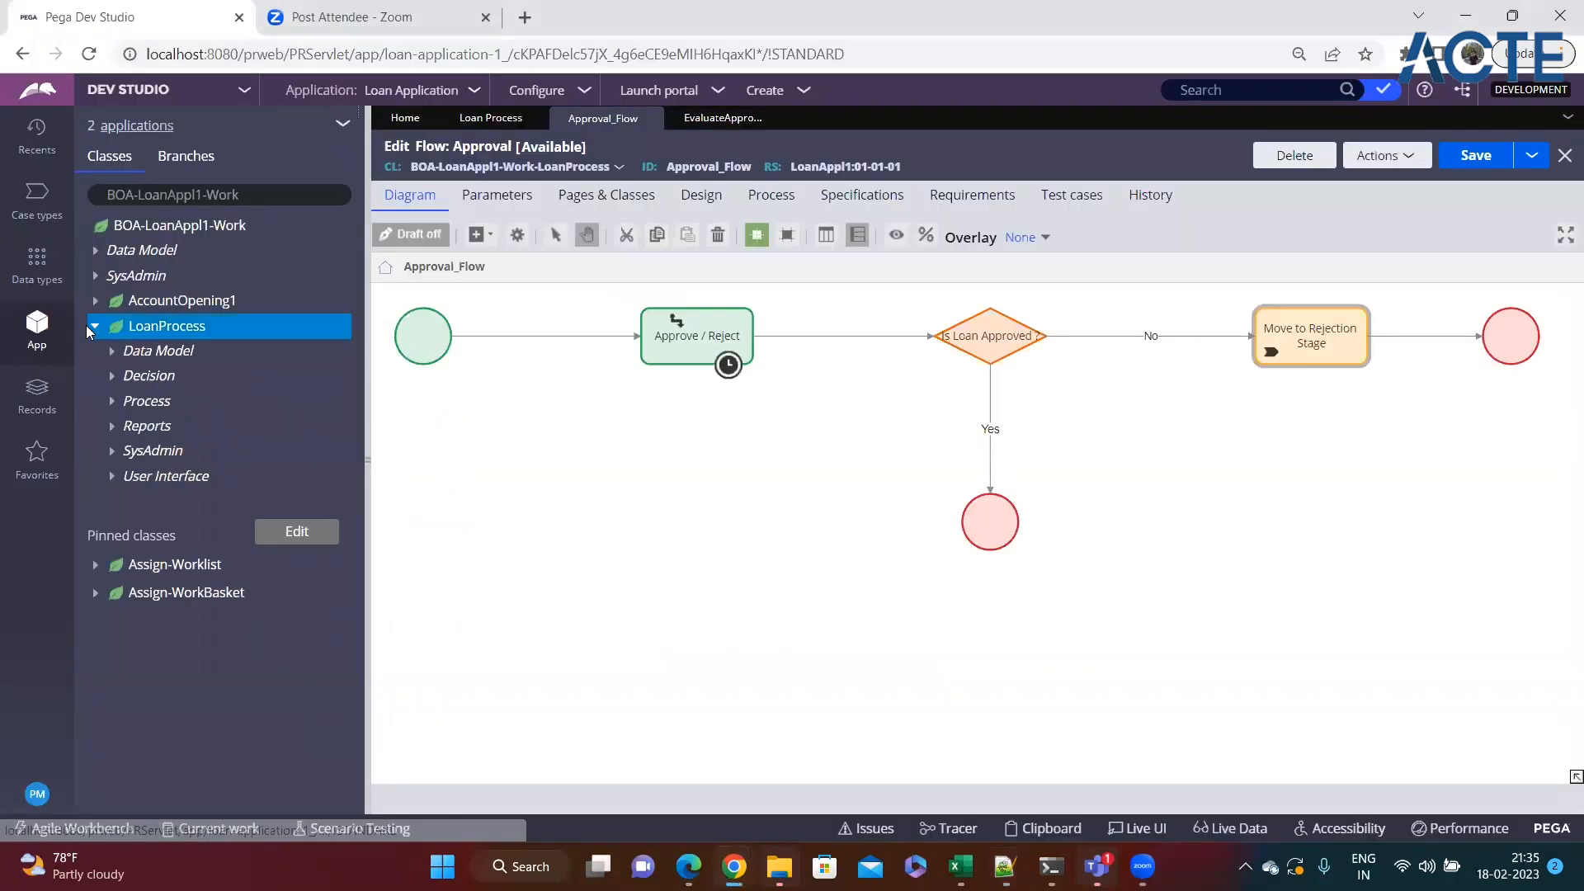
{"action": "left_click", "coordinate": [111, 376]}
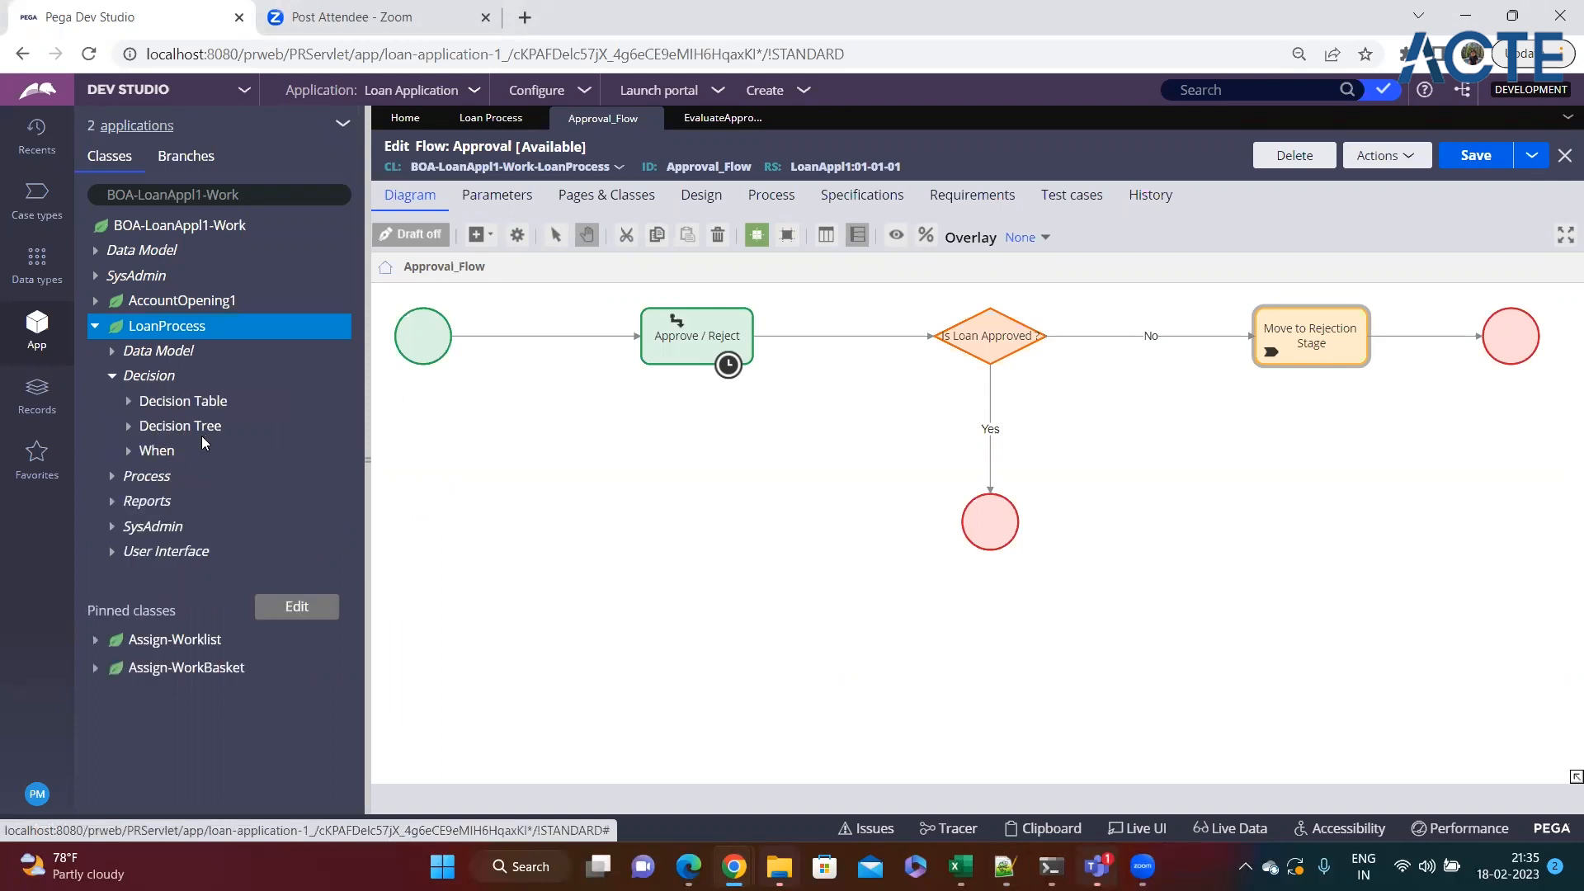
{"action": "right_click", "coordinate": [142, 375]}
{"action": "mouse_move", "coordinate": [165, 400]}
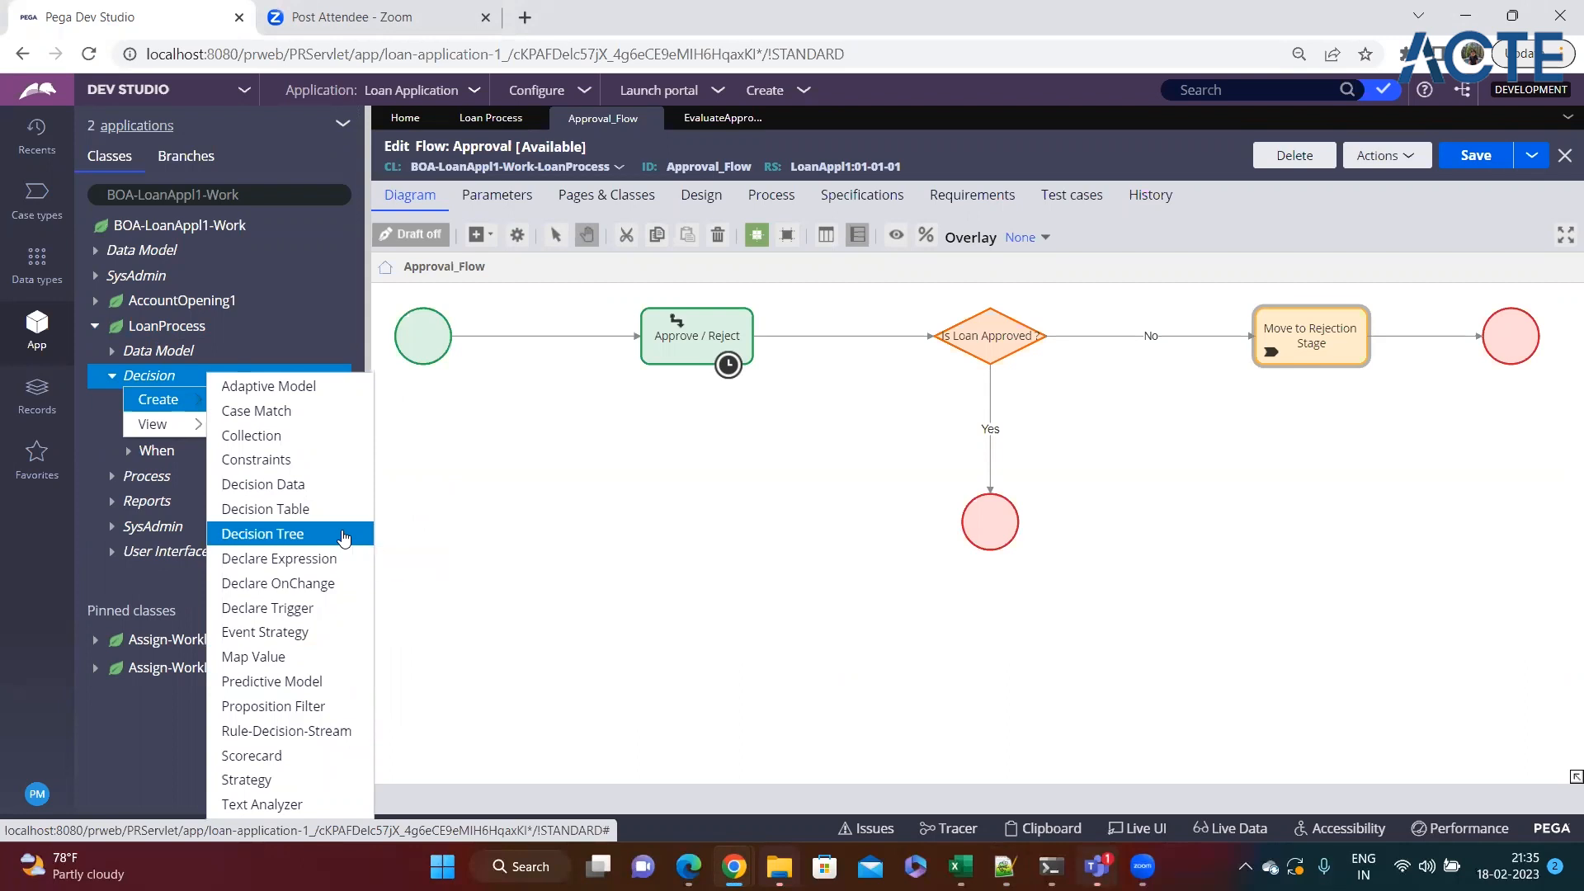
{"action": "left_click", "coordinate": [285, 657]}
- Label the new Map Value rule "Evaluate Loan", keep the BOA-LoanAppl1-Work-LoanProcess context, and create and open it
{"action": "left_click", "coordinate": [517, 280]}
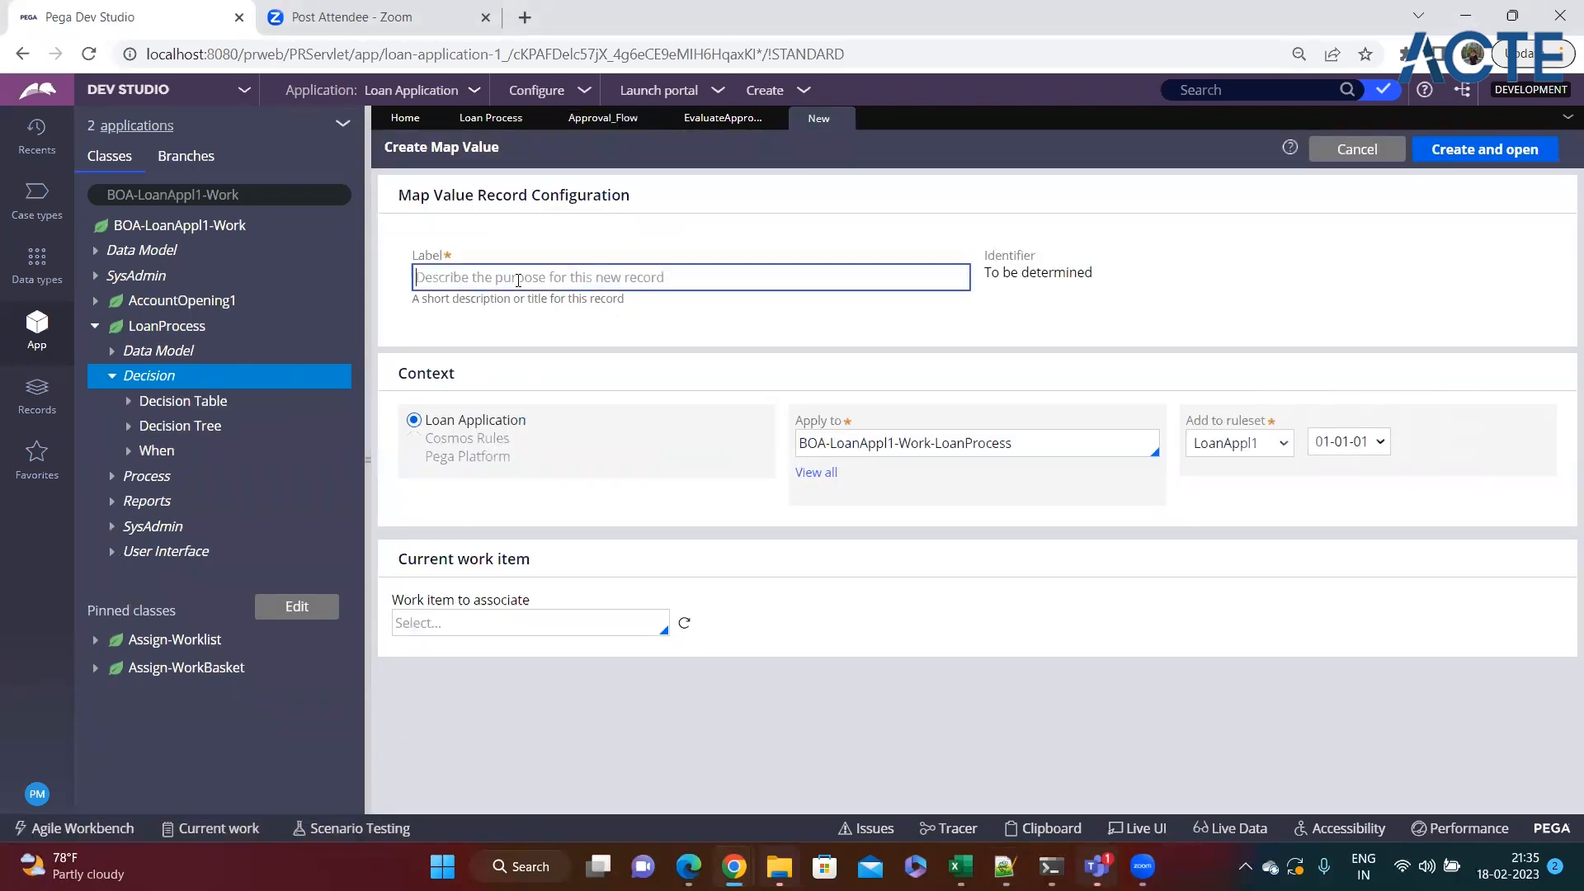
{"action": "type", "text": "Evaluate Loan"}
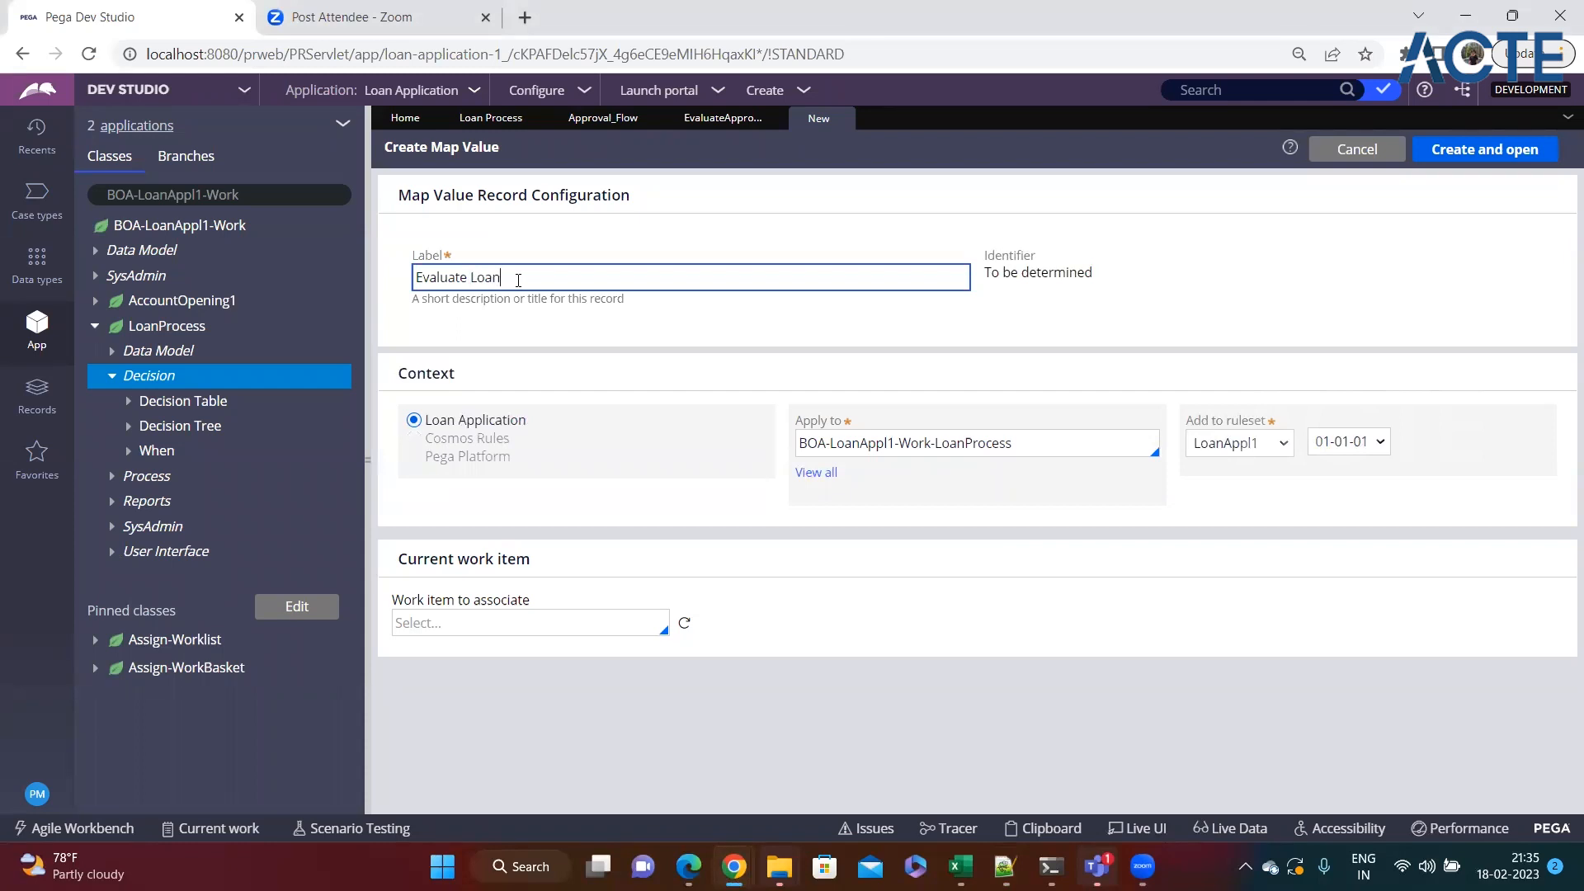
{"action": "left_click", "coordinate": [1145, 290]}
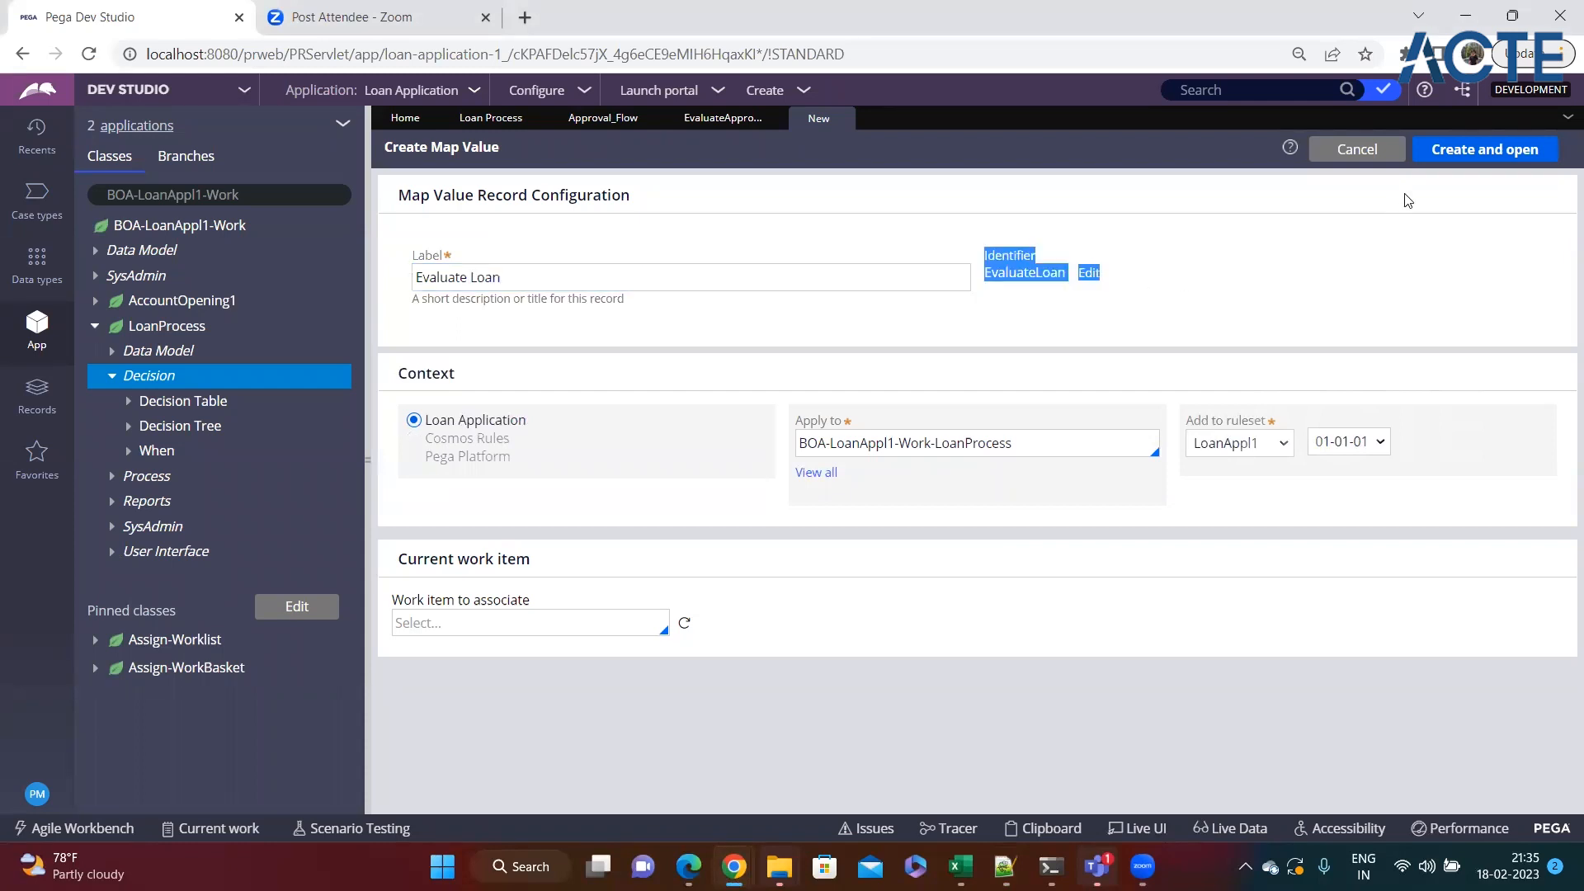
{"action": "left_click", "coordinate": [1451, 161]}
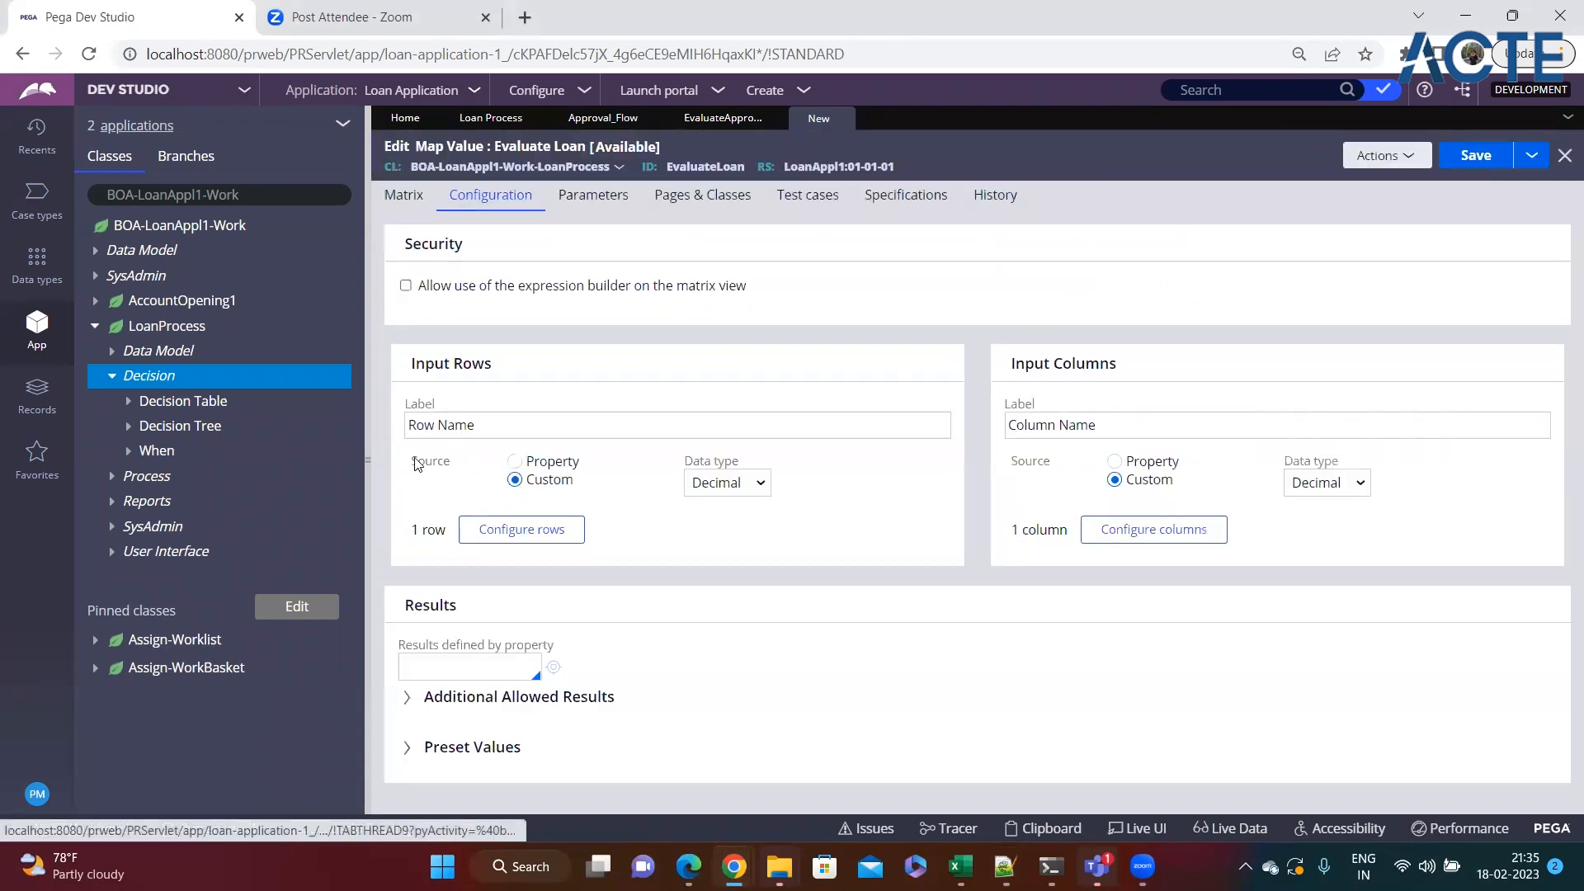
- Collapse the App Explorer and examine the Input Rows and Input Columns settings of the Evaluate Loan map value
{"action": "left_click", "coordinate": [368, 460]}
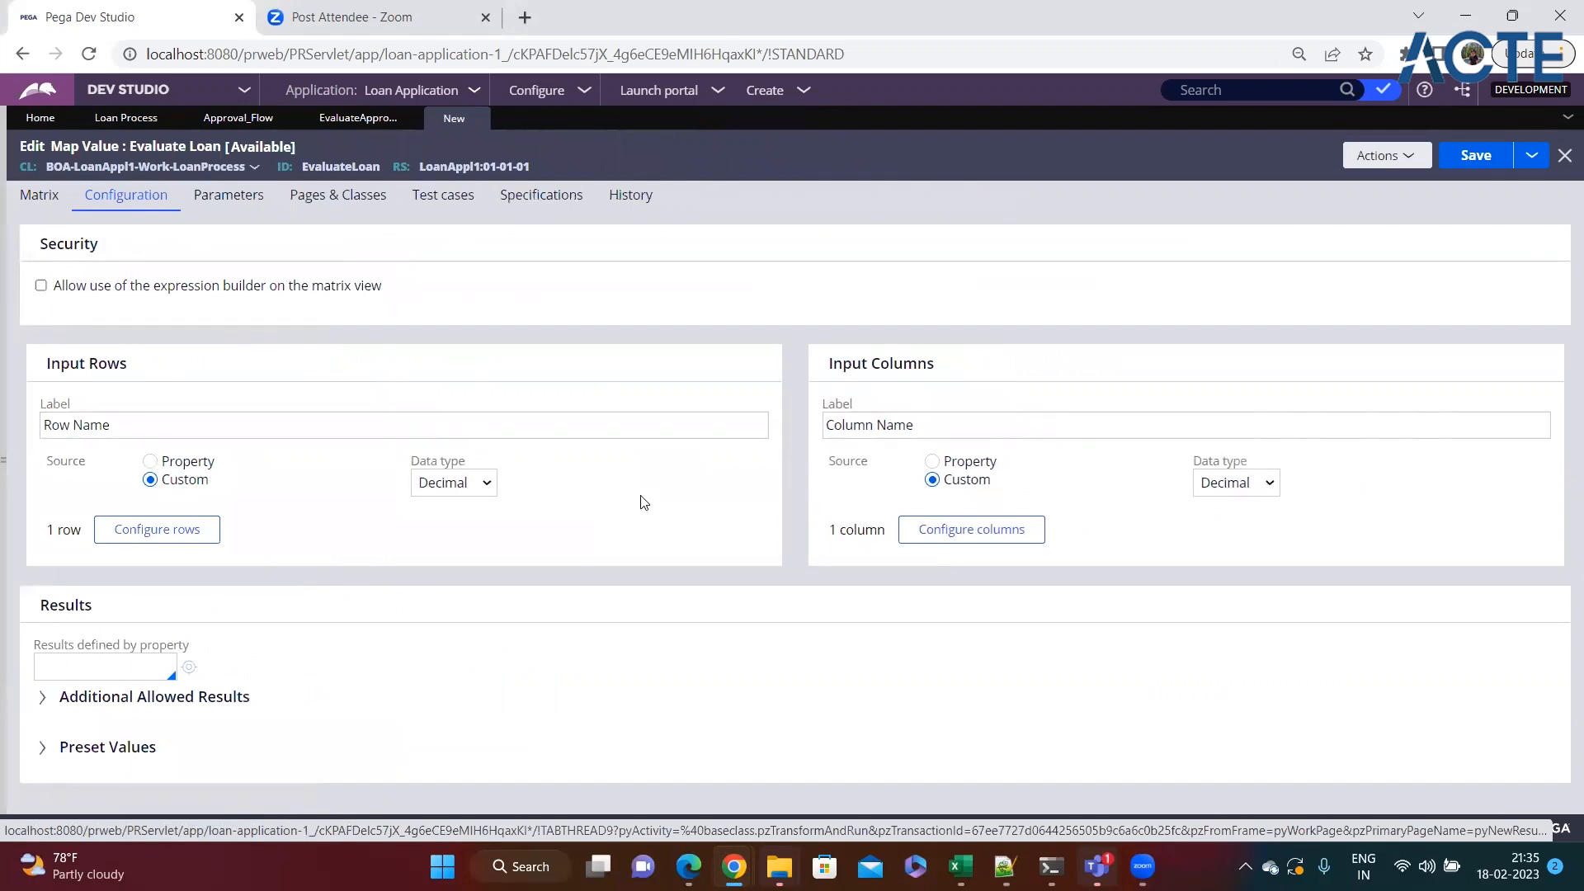
{"action": "left_click_drag", "start_coordinate": [44, 365], "coordinate": [146, 370]}
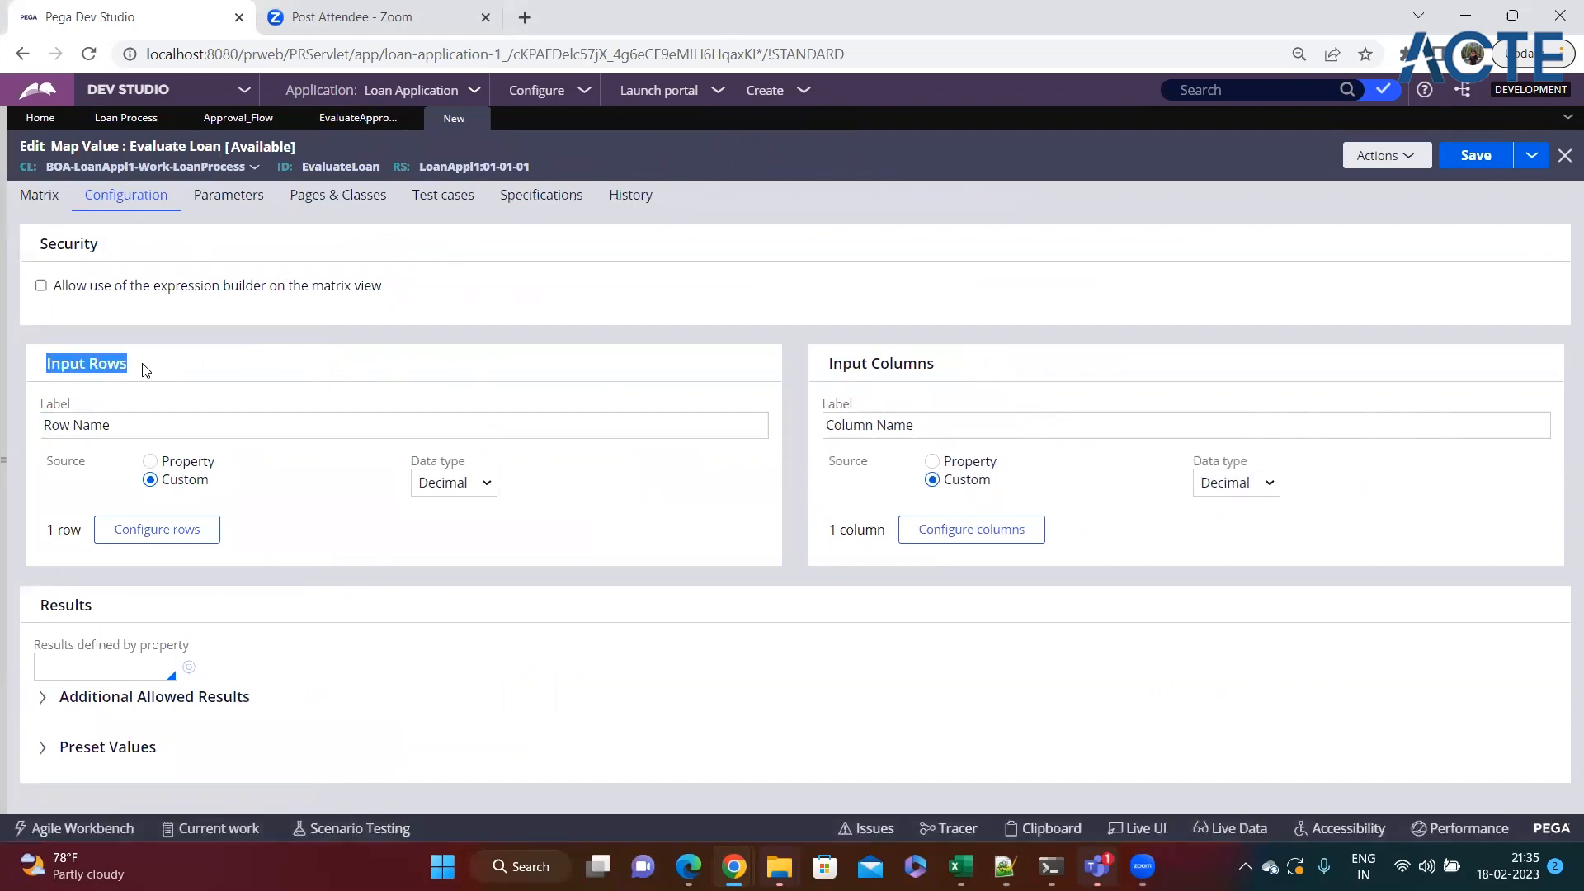
{"action": "left_click_drag", "start_coordinate": [825, 365], "coordinate": [987, 367]}
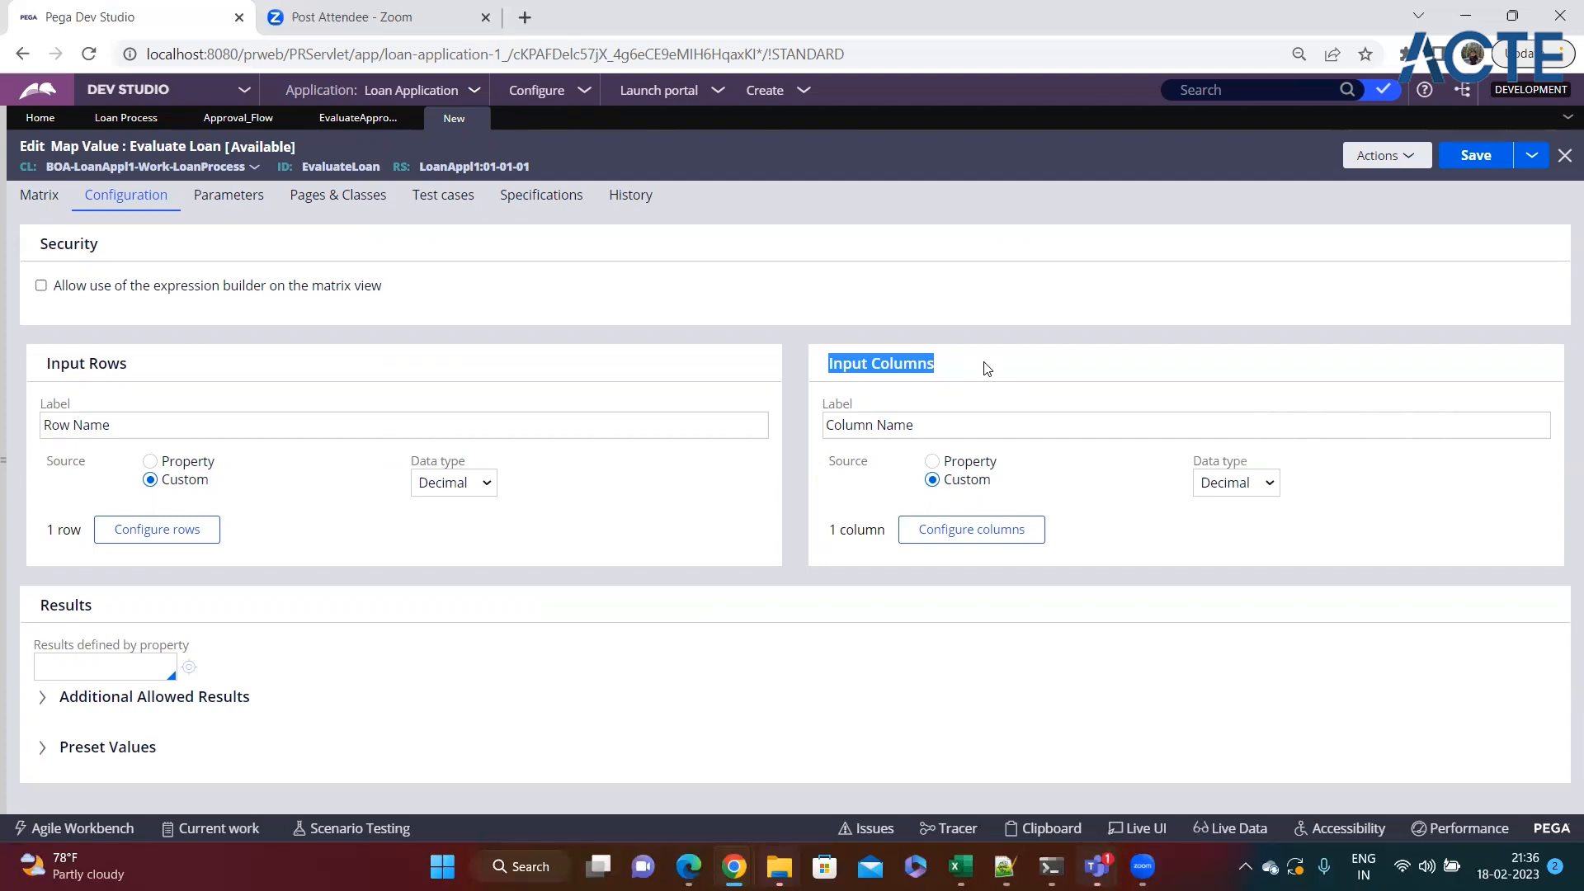
{"action": "left_click", "coordinate": [574, 556]}
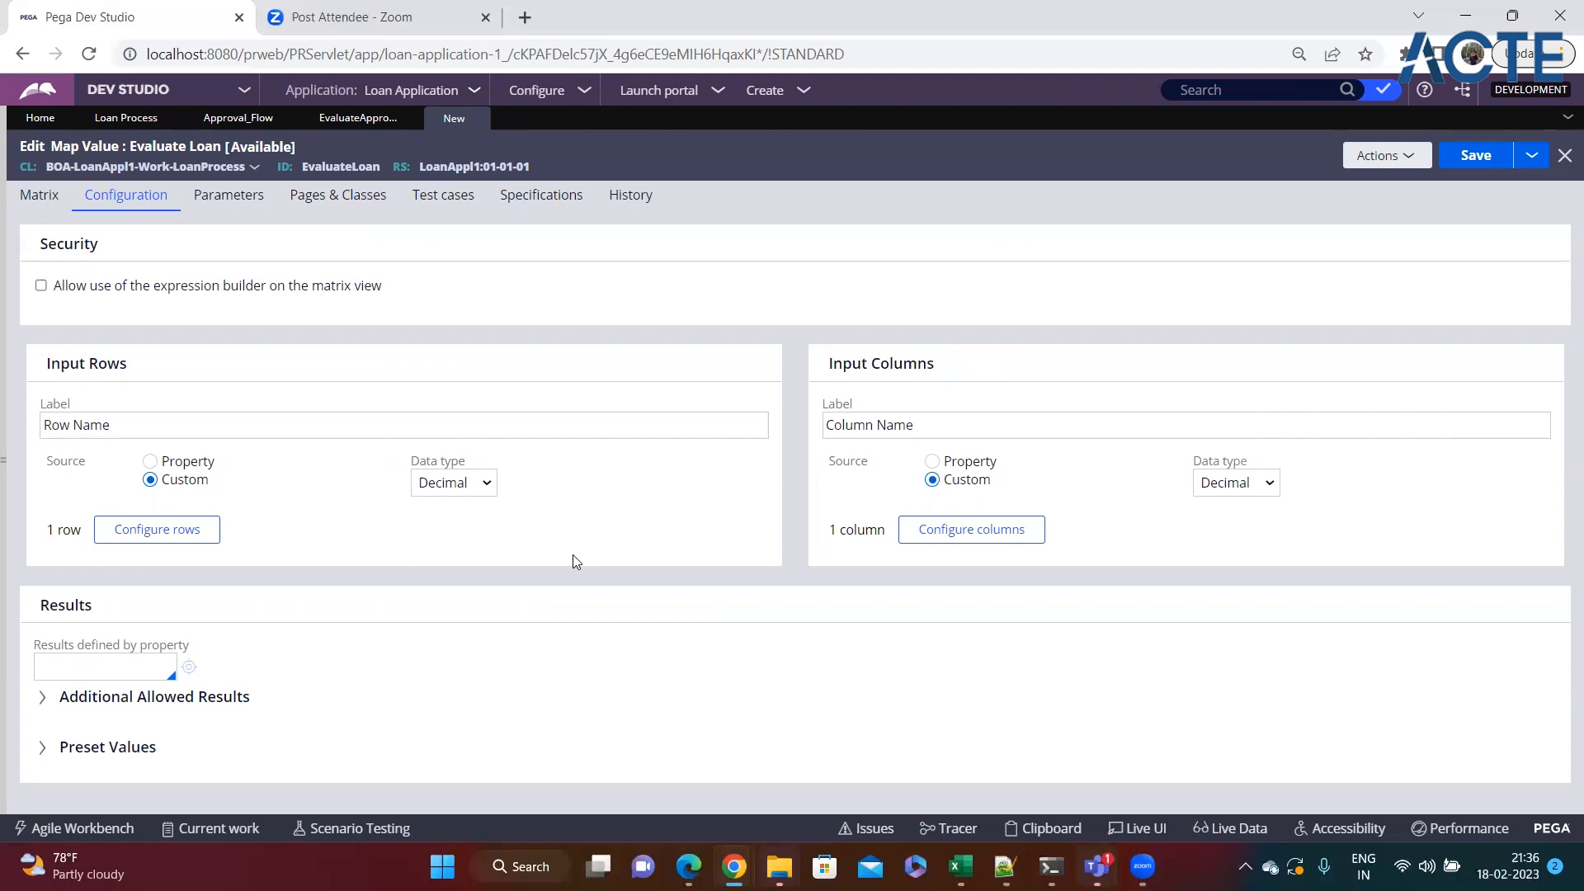
- Switch to Notepad++ and add the example line "IT - ABC" below the Longi/Lati example, separated by blank lines
{"action": "left_click", "coordinate": [1004, 866]}
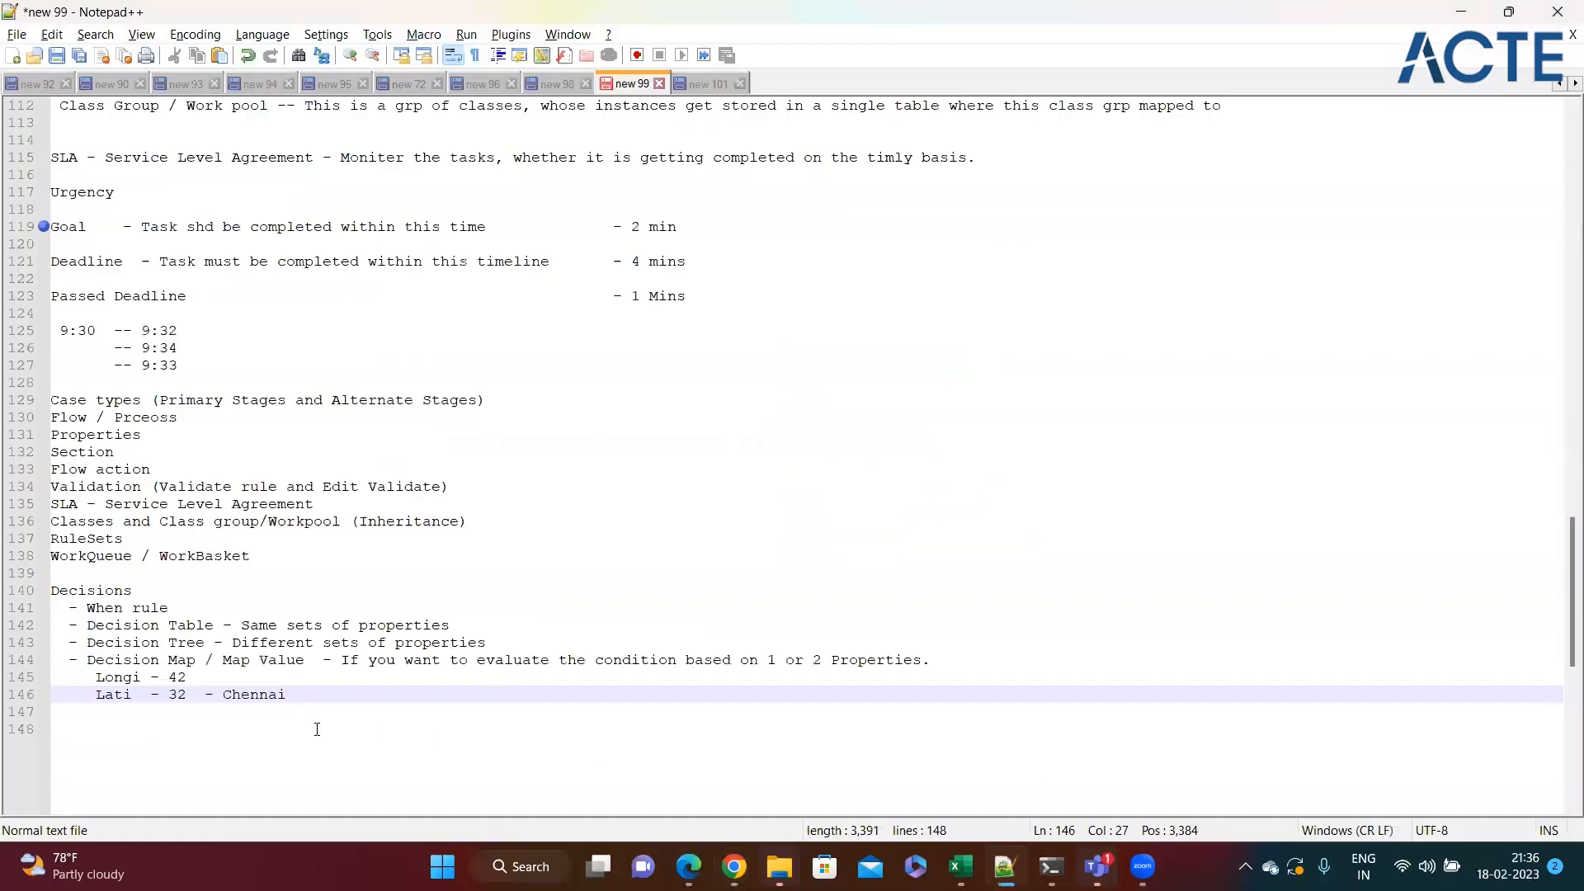
{"action": "key", "text": "Return"}
{"action": "key", "text": "Return"}
{"action": "key", "text": "Return"}
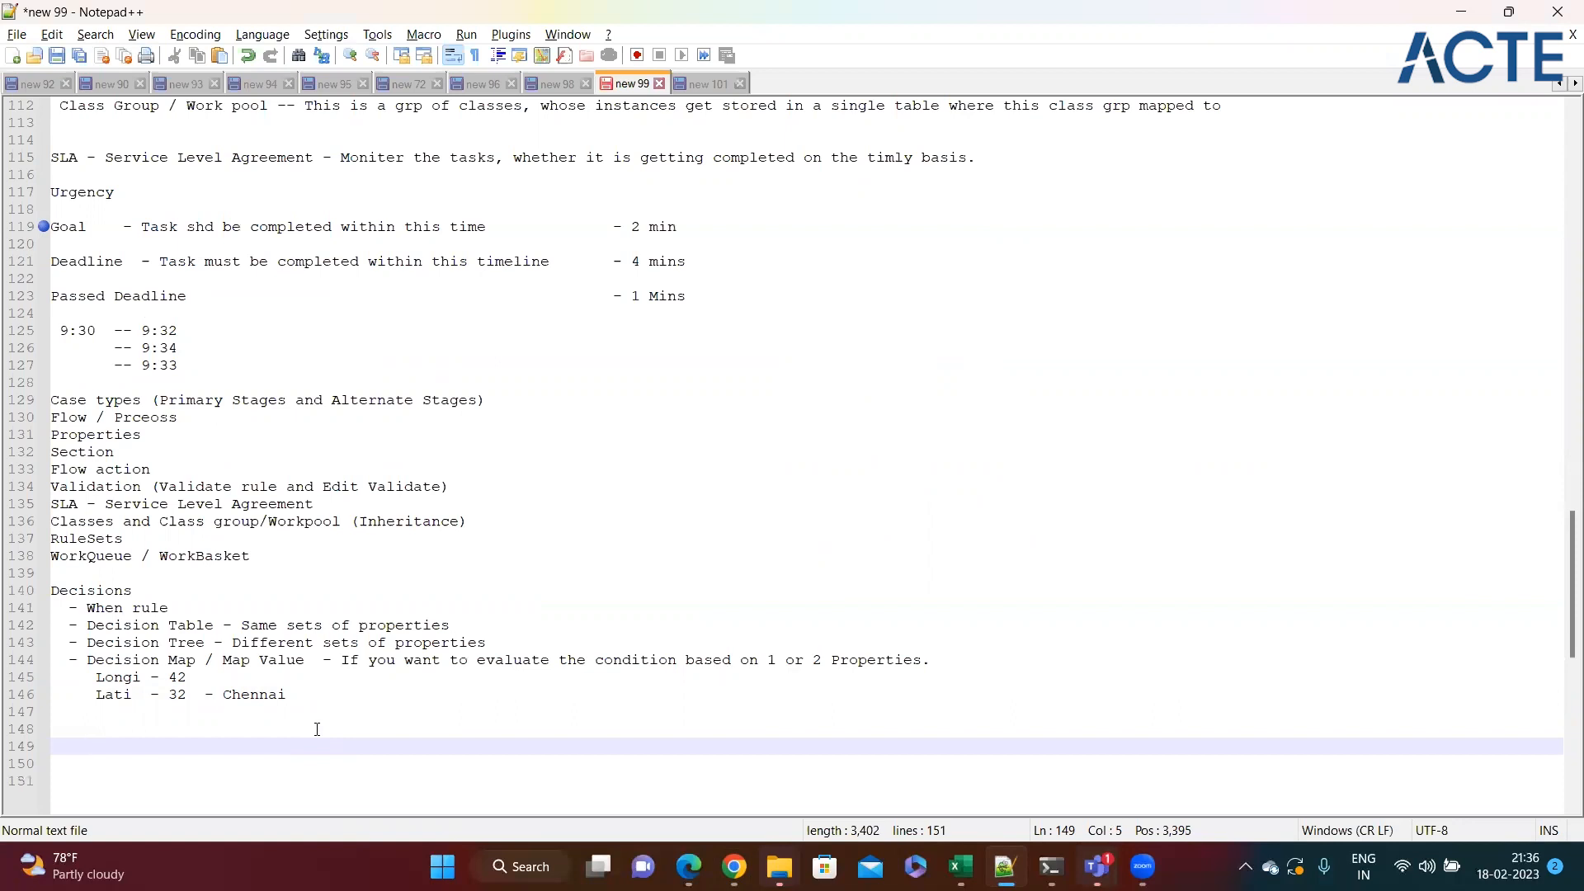
{"action": "type", "text": "IT - ABC"}
{"action": "key", "text": "Return"}
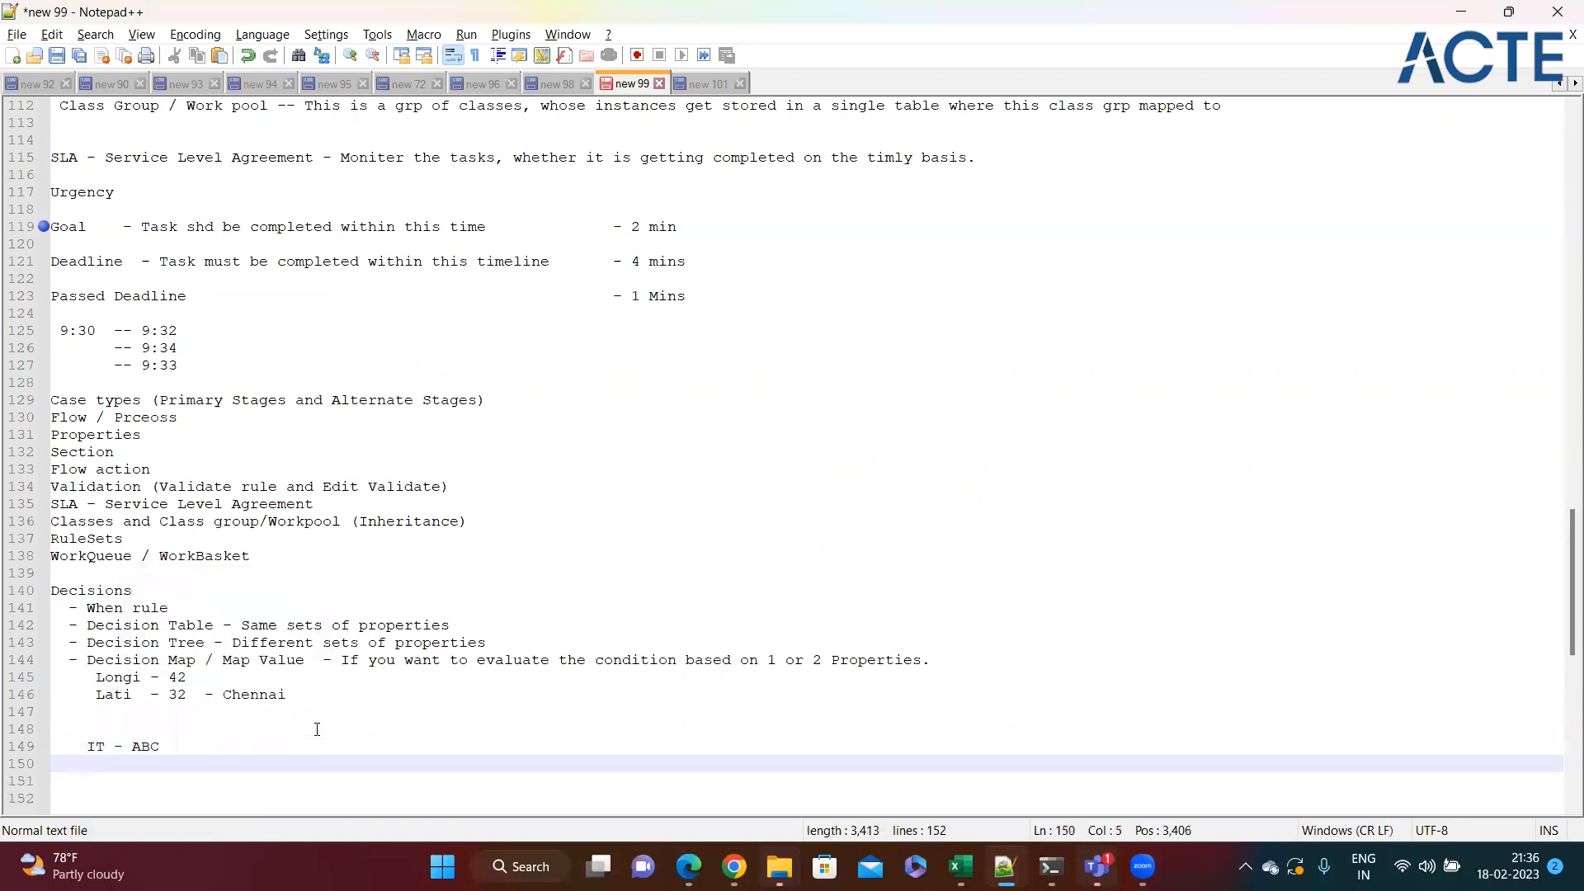
- Add the example lines "Admin - Test" and "Fin -" below the IT line
{"action": "type", "text": "Admin -"}
{"action": "type", "text": "Test"}
{"action": "key", "text": "Return"}
{"action": "key", "text": "Return"}
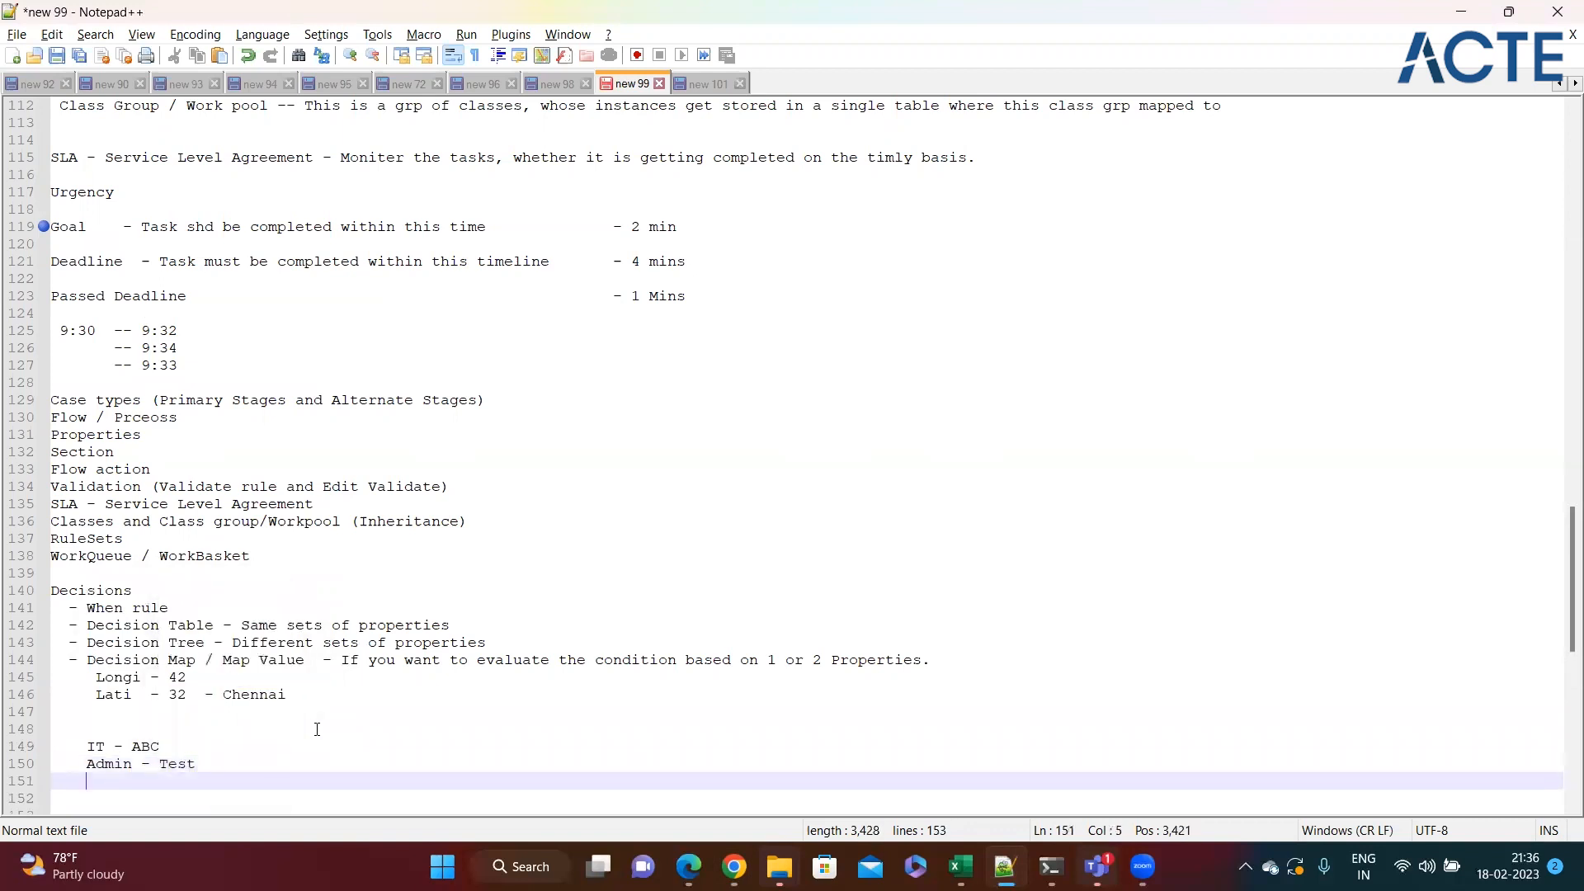
{"action": "type", "text": "Fin -"}
{"action": "left_click", "coordinate": [55, 745], "text": "shift"}
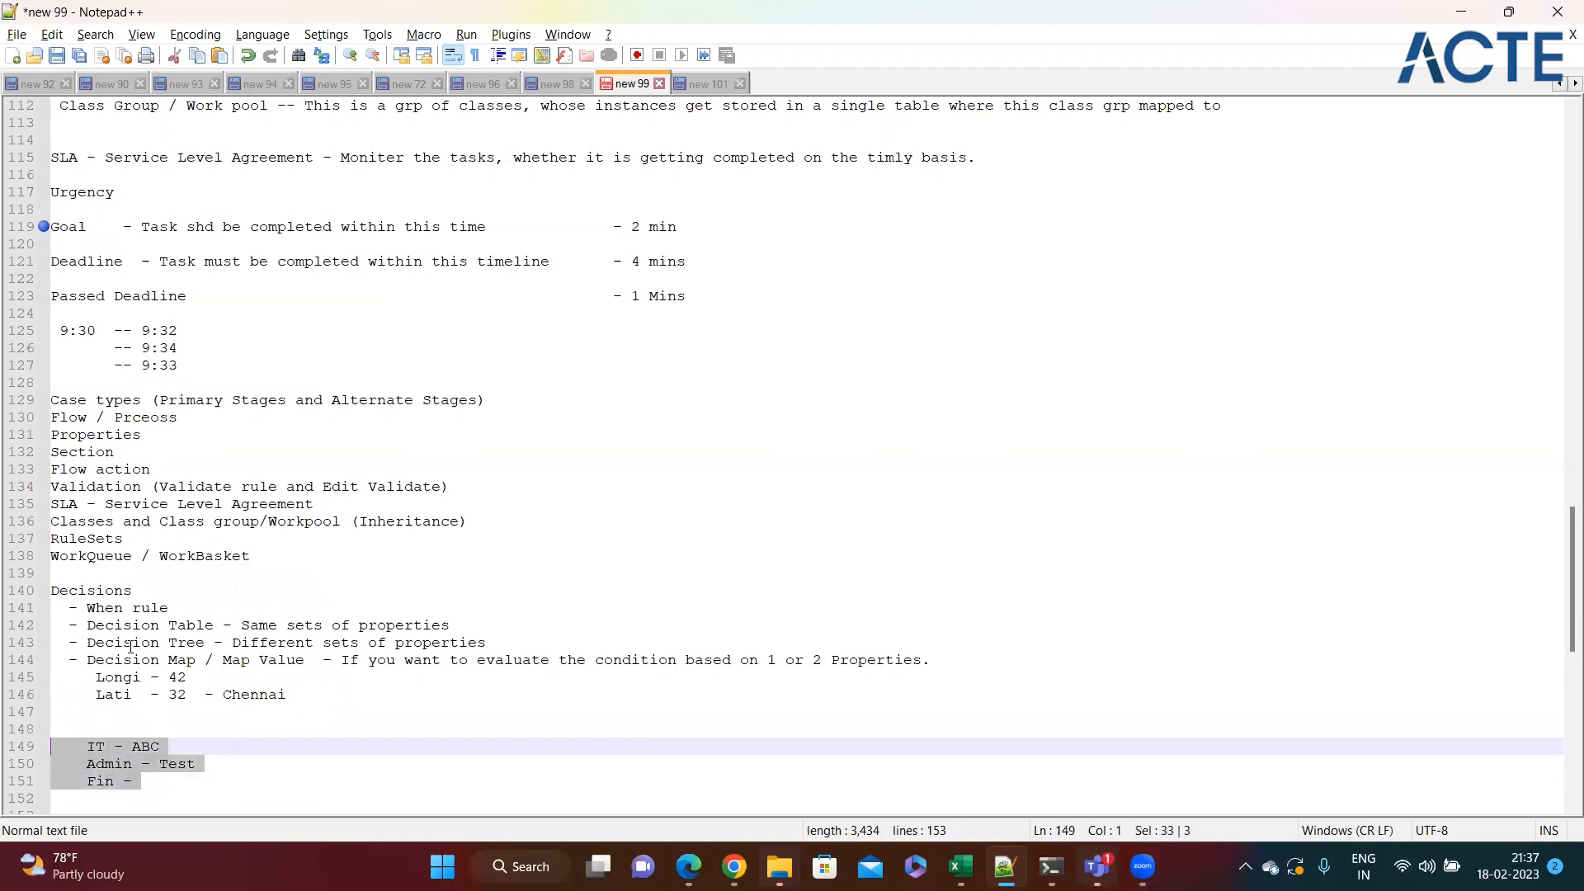
{"action": "left_click", "coordinate": [158, 781]}
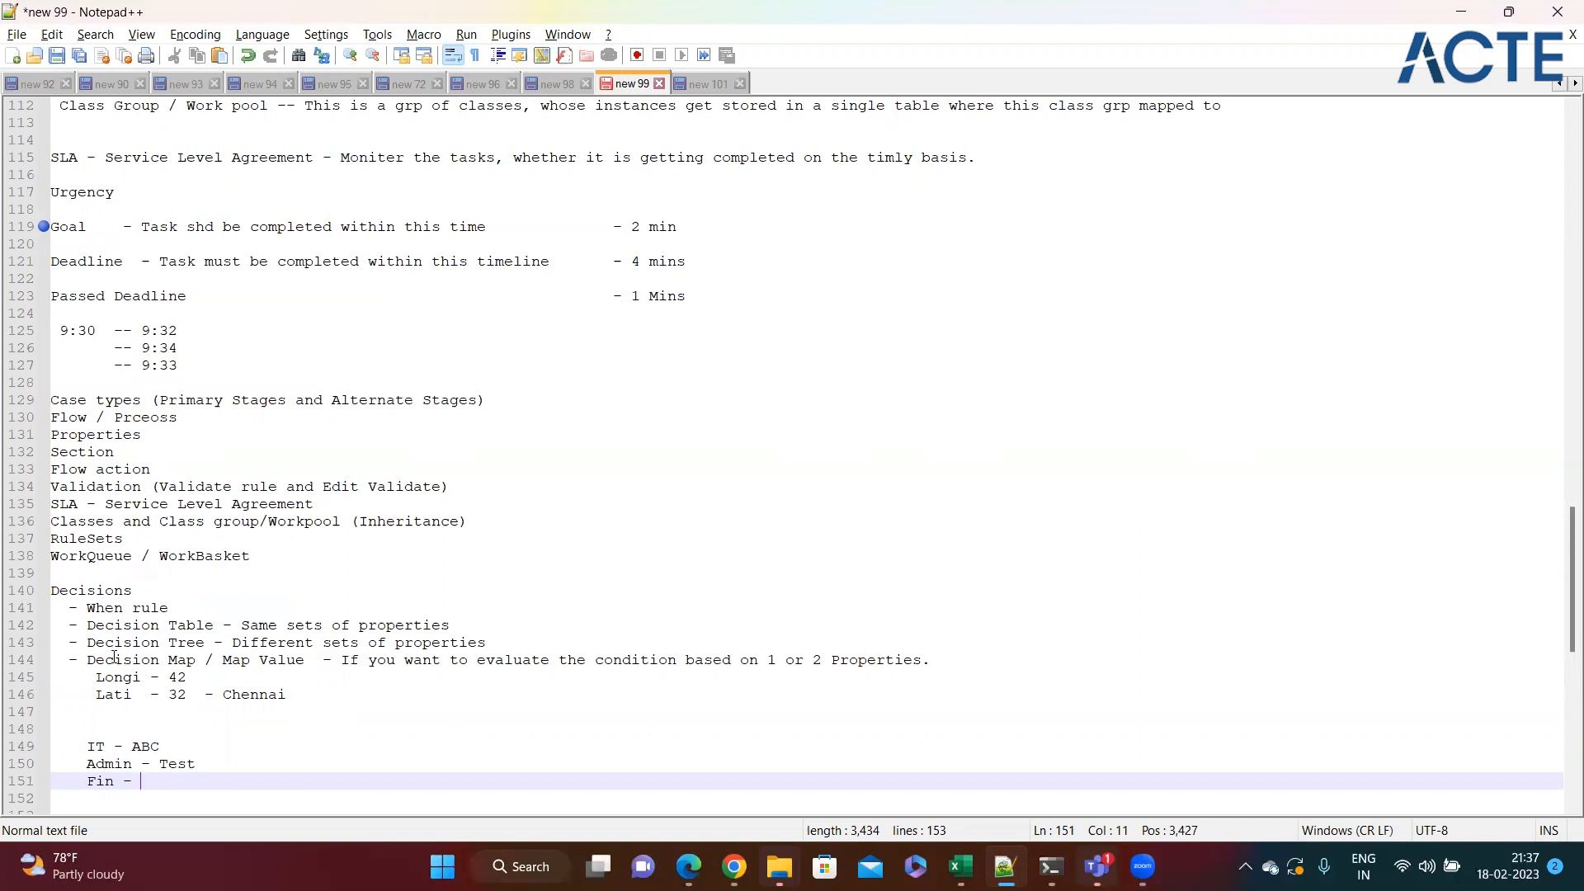
- Break the IT example line into the sub-items "- Pega - ABC" and "- Java -" followed by a sample name
{"action": "left_click", "coordinate": [117, 749]}
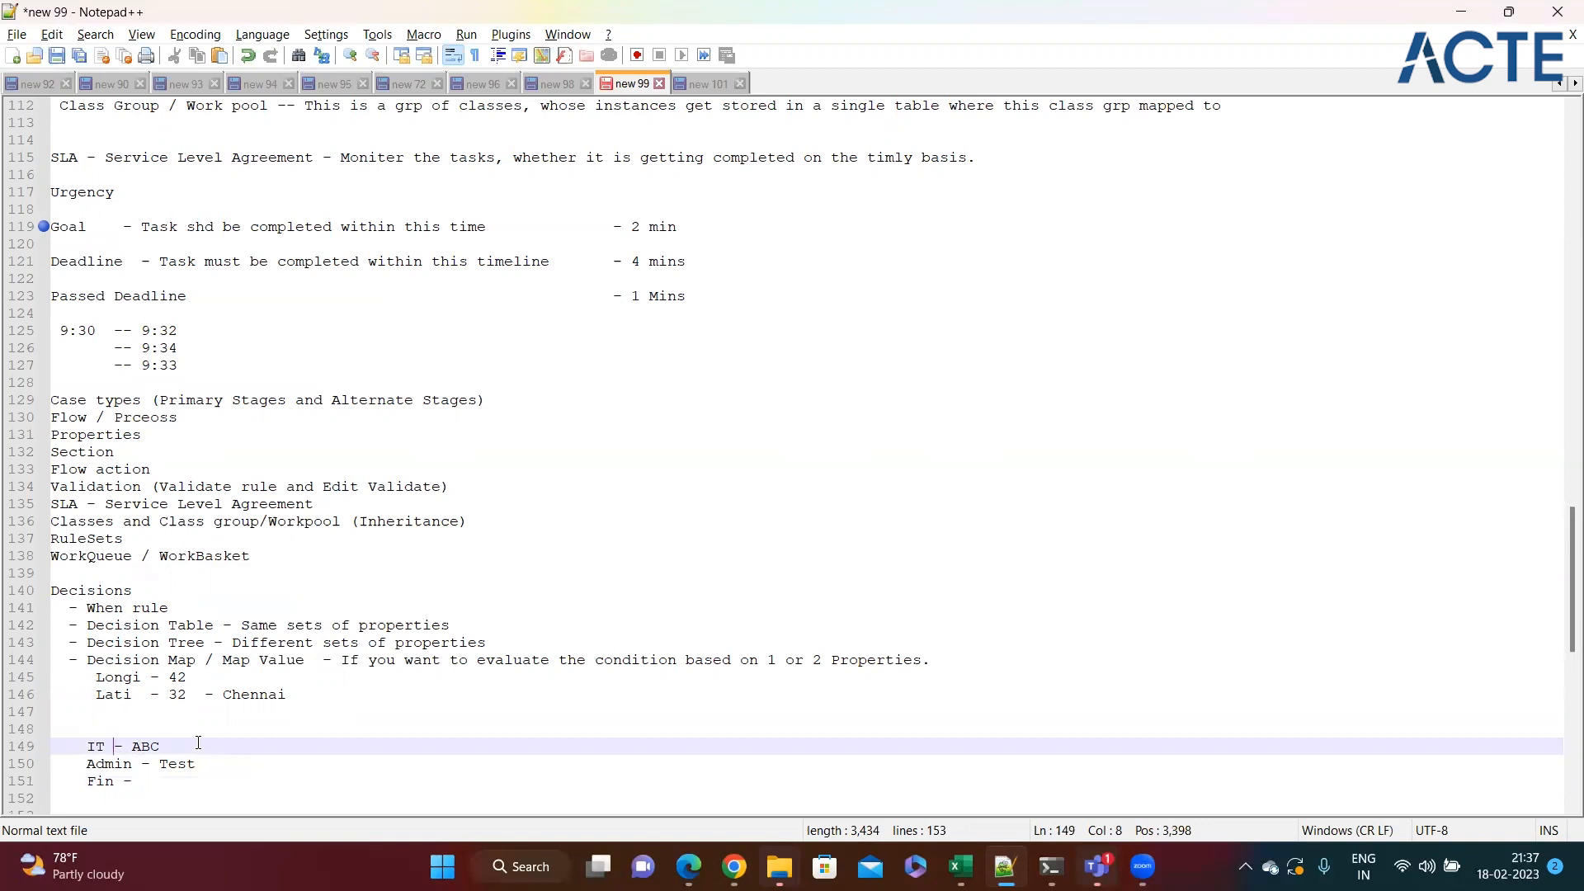
{"action": "key", "text": "Return"}
{"action": "type", "text": "- "}
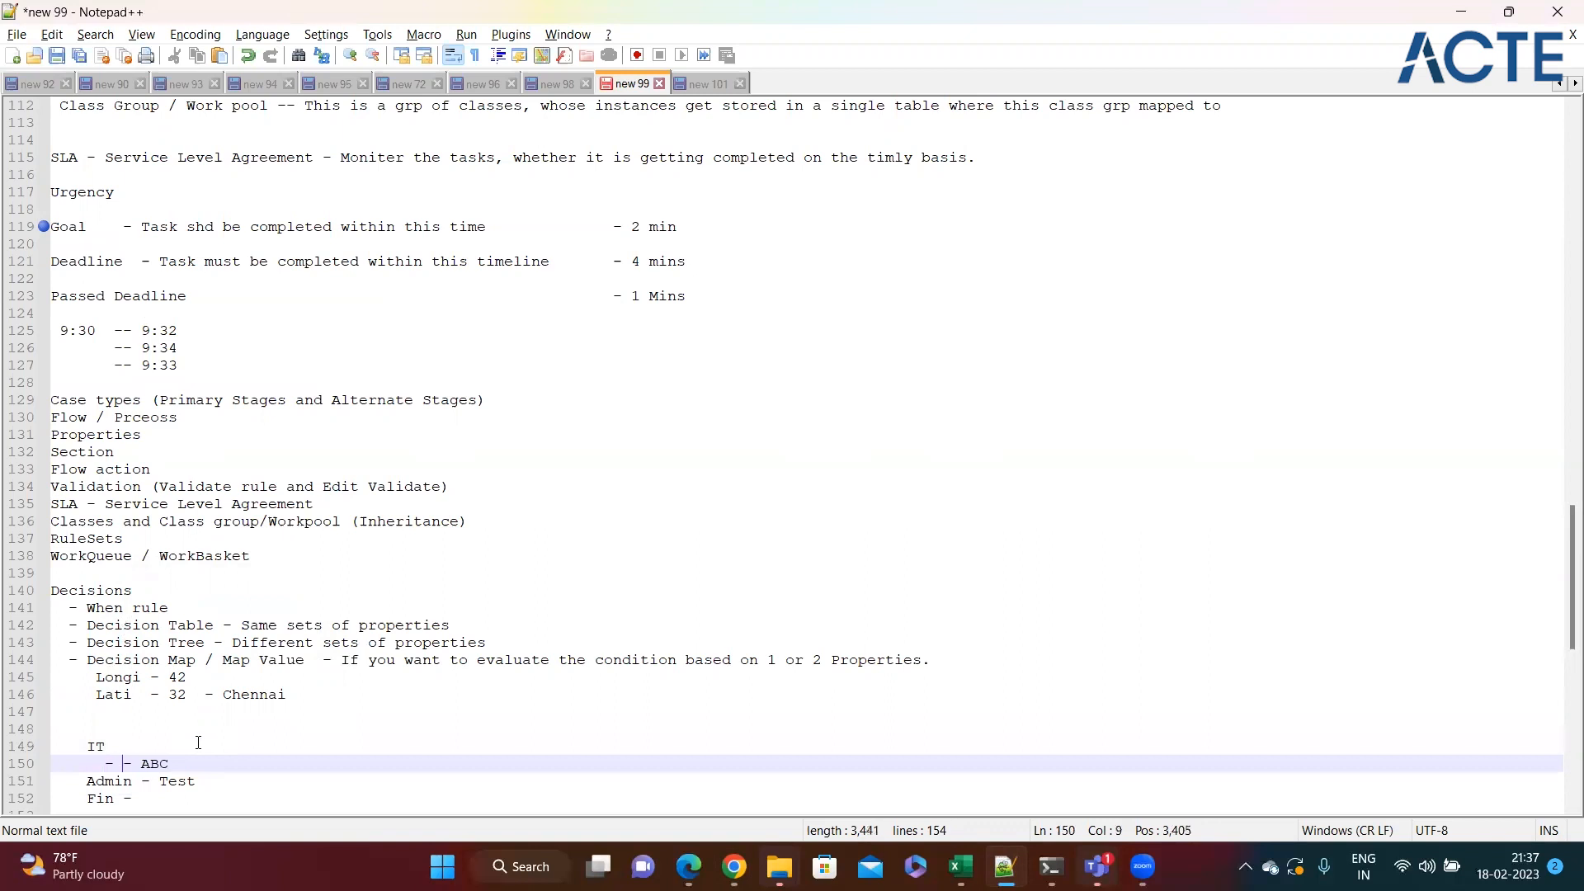
{"action": "type", "text": "Pega"}
{"action": "left_click", "coordinate": [239, 759]}
{"action": "key", "text": "Return"}
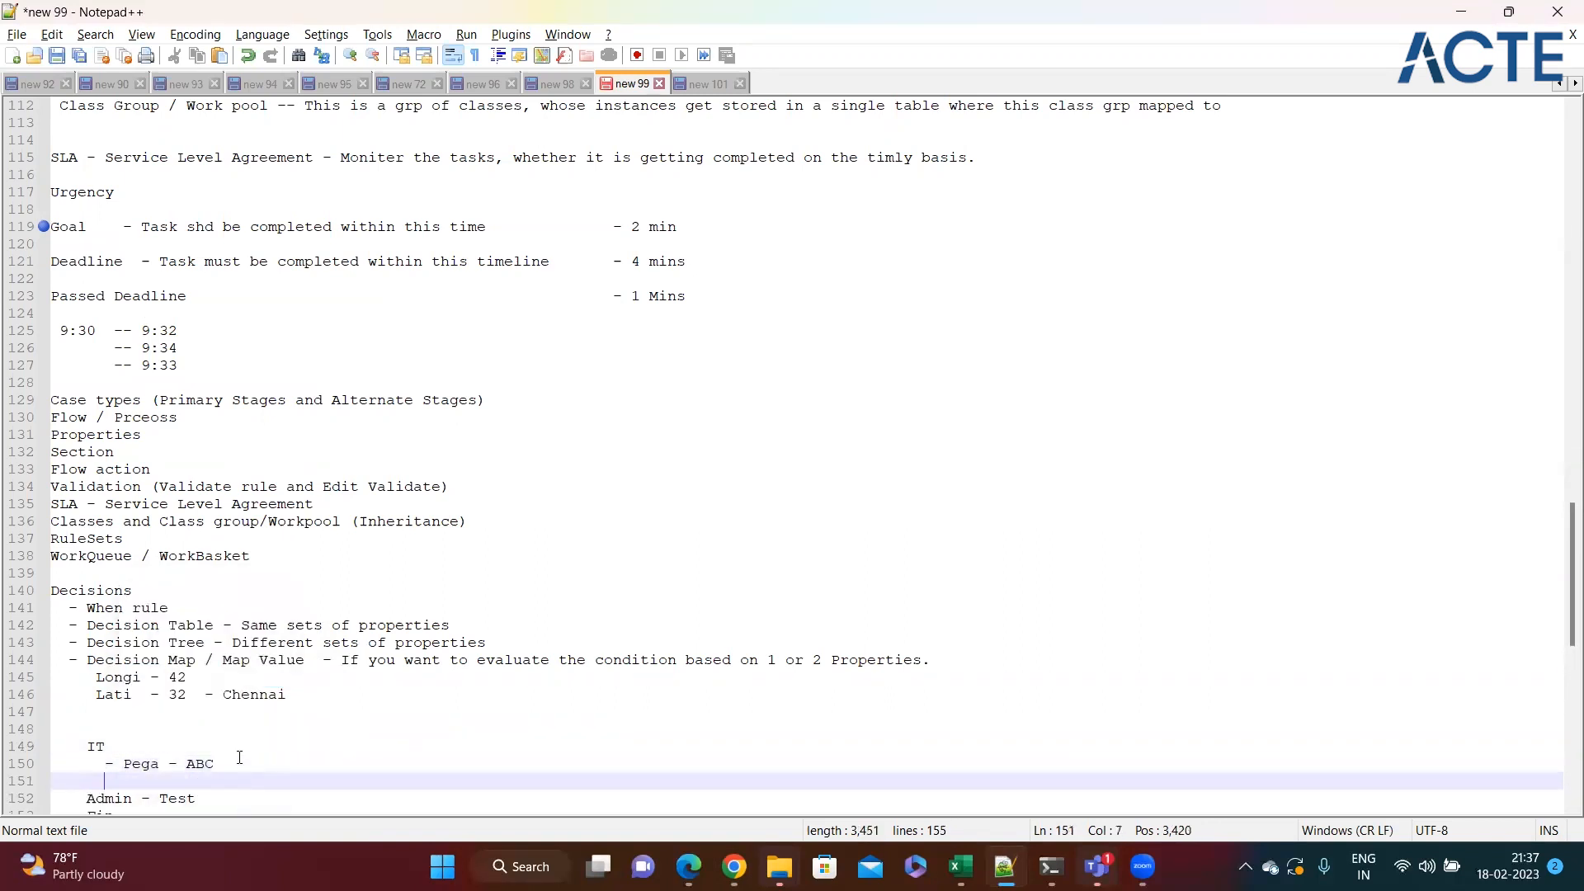
{"action": "type", "text": "- Jav a - sam"}
{"action": "left_click", "coordinate": [239, 757]}
{"action": "scroll", "coordinate": [239, 757], "scroll_direction": "down", "scroll_amount": 2}
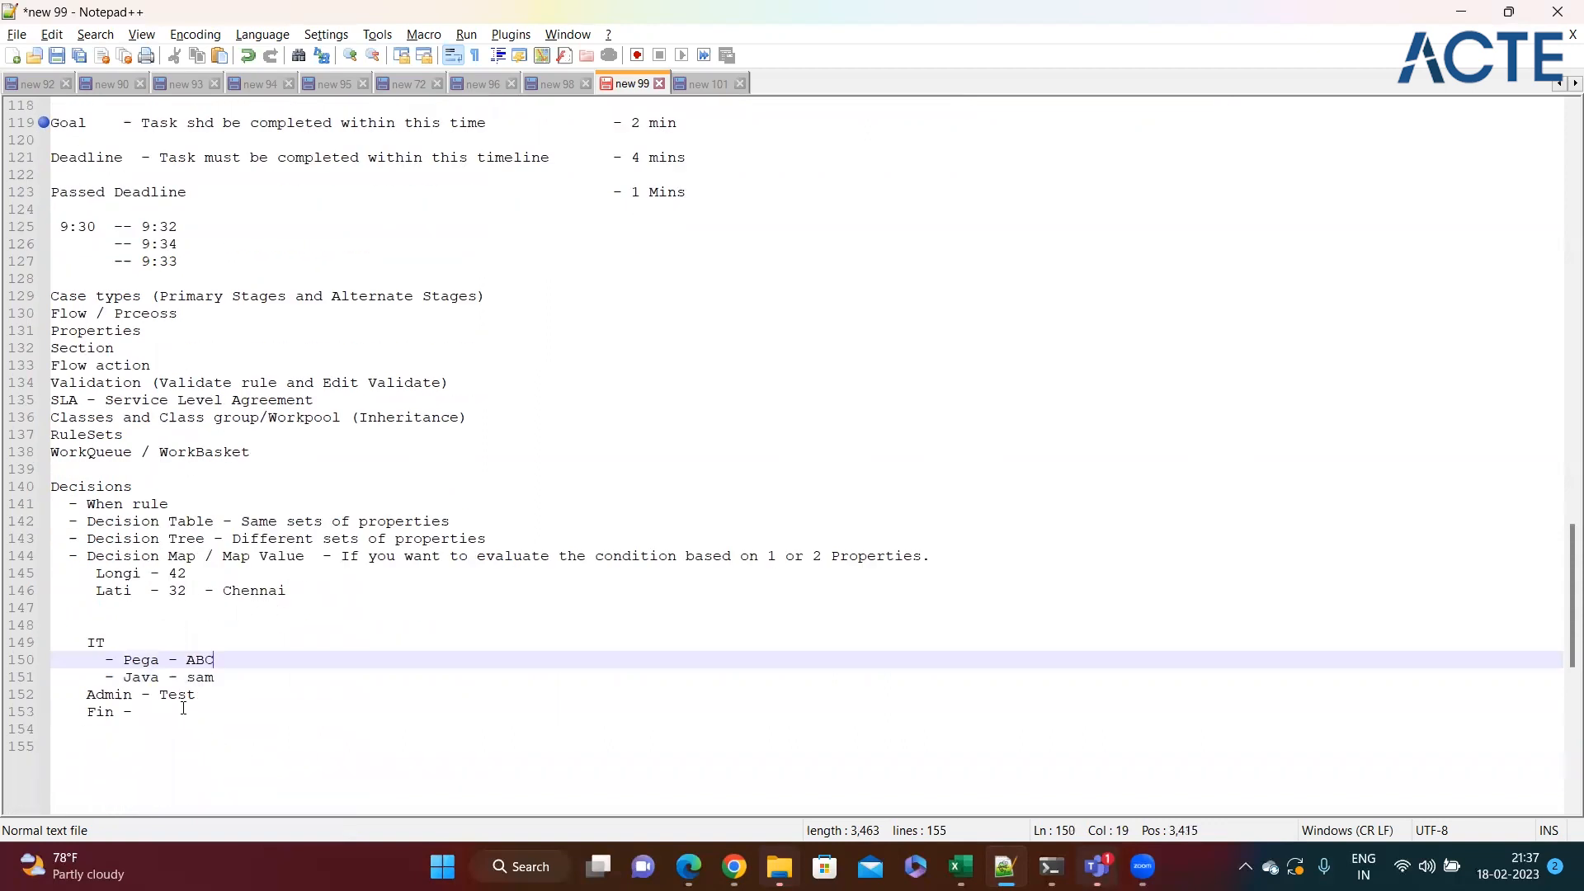
- Review the IT, Admin and Fin example against the Decision notes and the map value's Input Rows settings in Pega Dev Studio
{"action": "left_click_drag", "start_coordinate": [237, 681], "coordinate": [86, 643]}
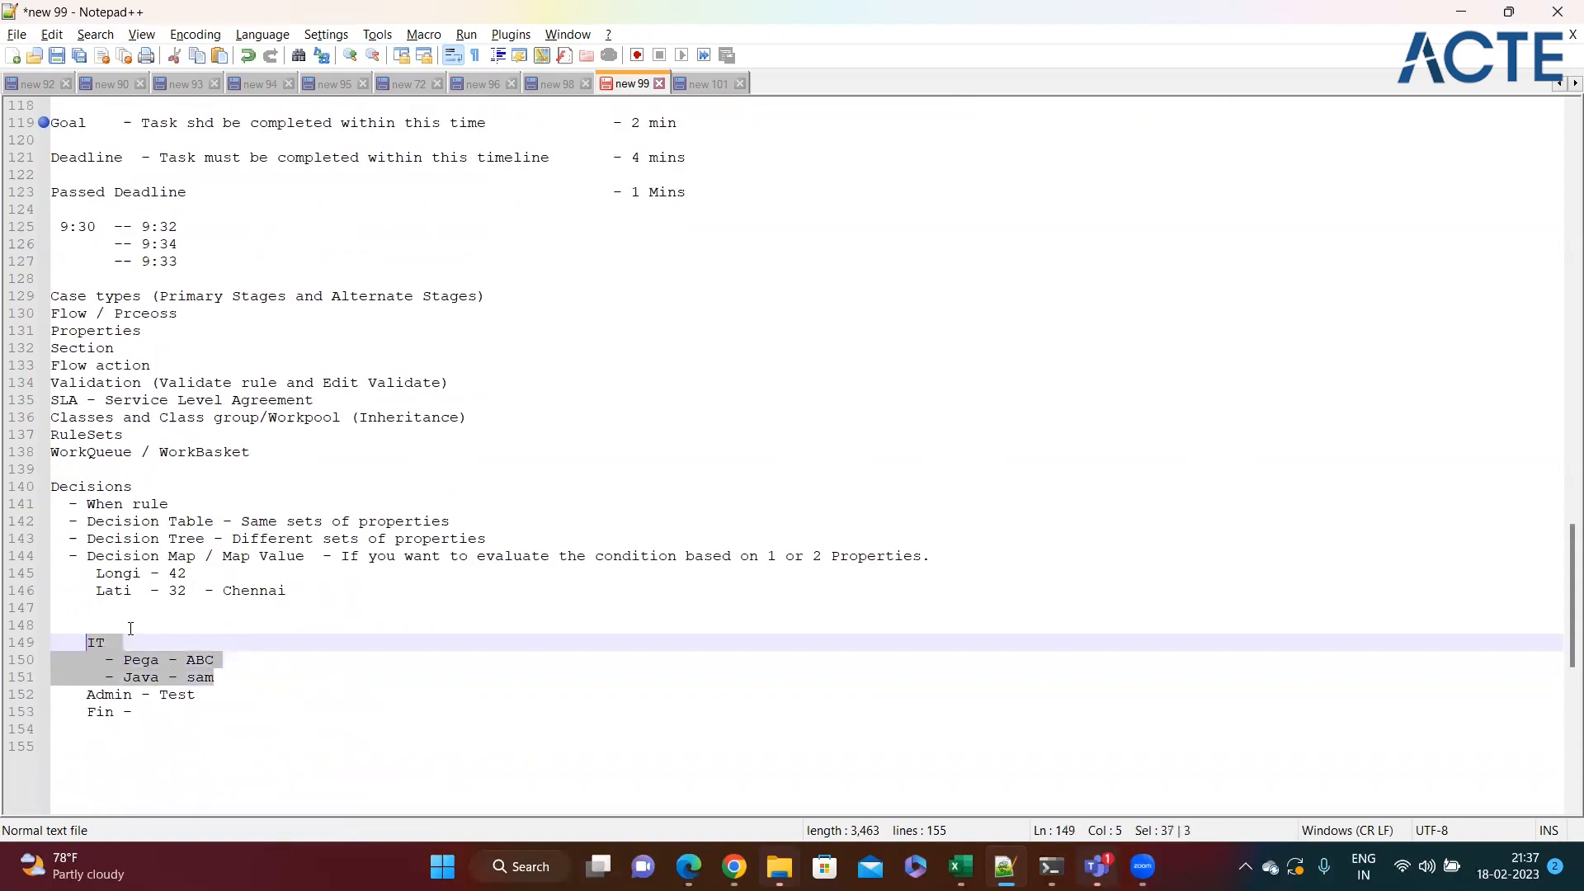
{"action": "triple_click", "coordinate": [106, 540]}
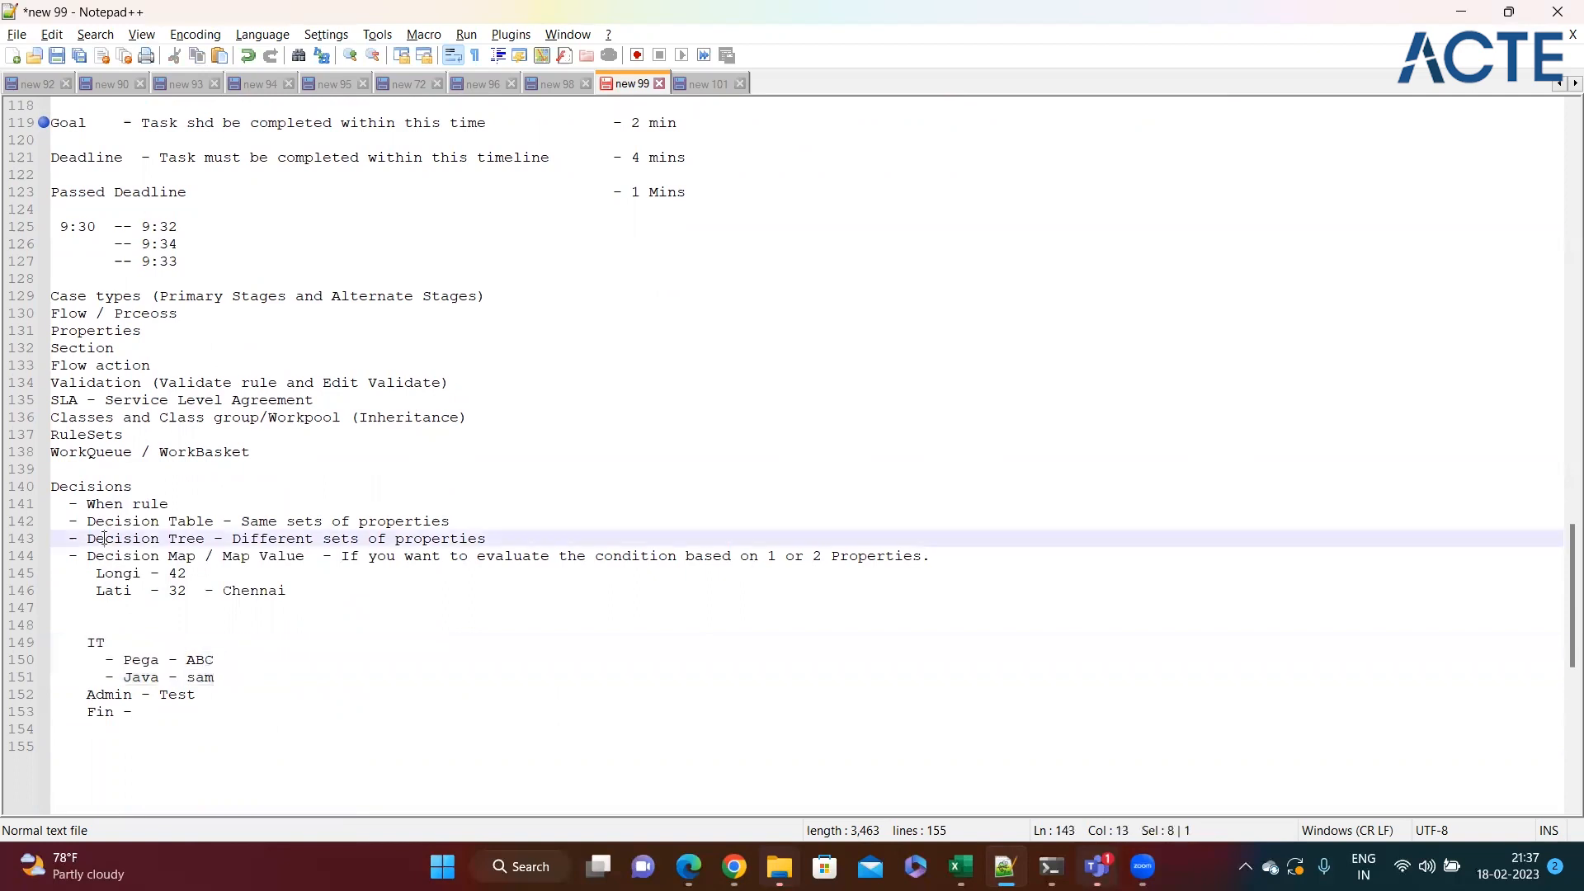
{"action": "left_click", "coordinate": [288, 644]}
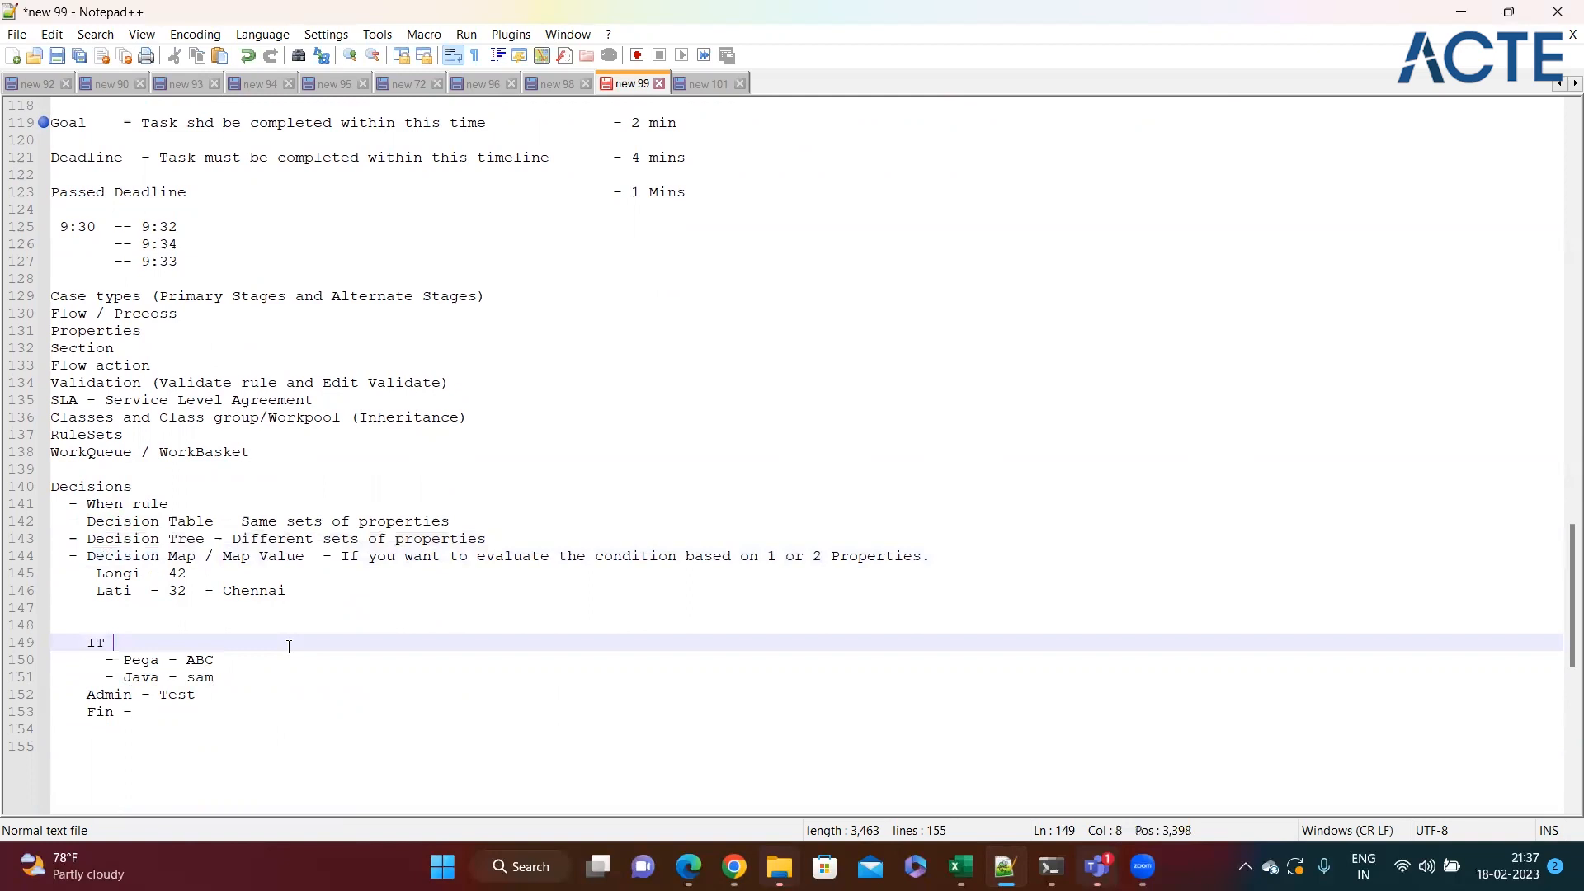
{"action": "left_click", "coordinate": [221, 693]}
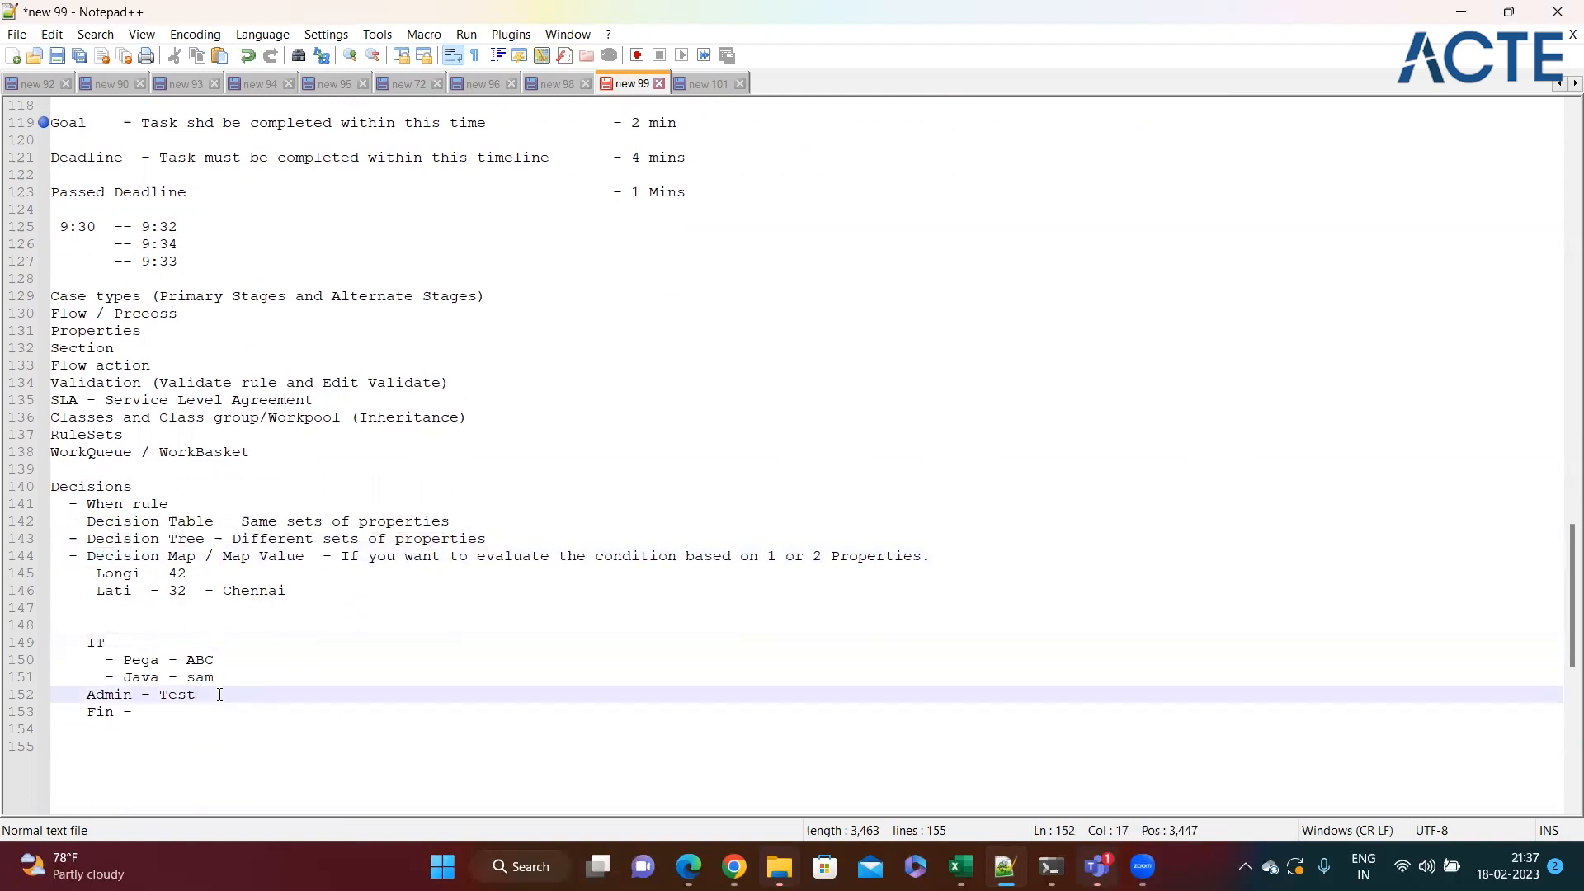
{"action": "key", "text": "alt+Tab"}
{"action": "left_click", "coordinate": [283, 428]}
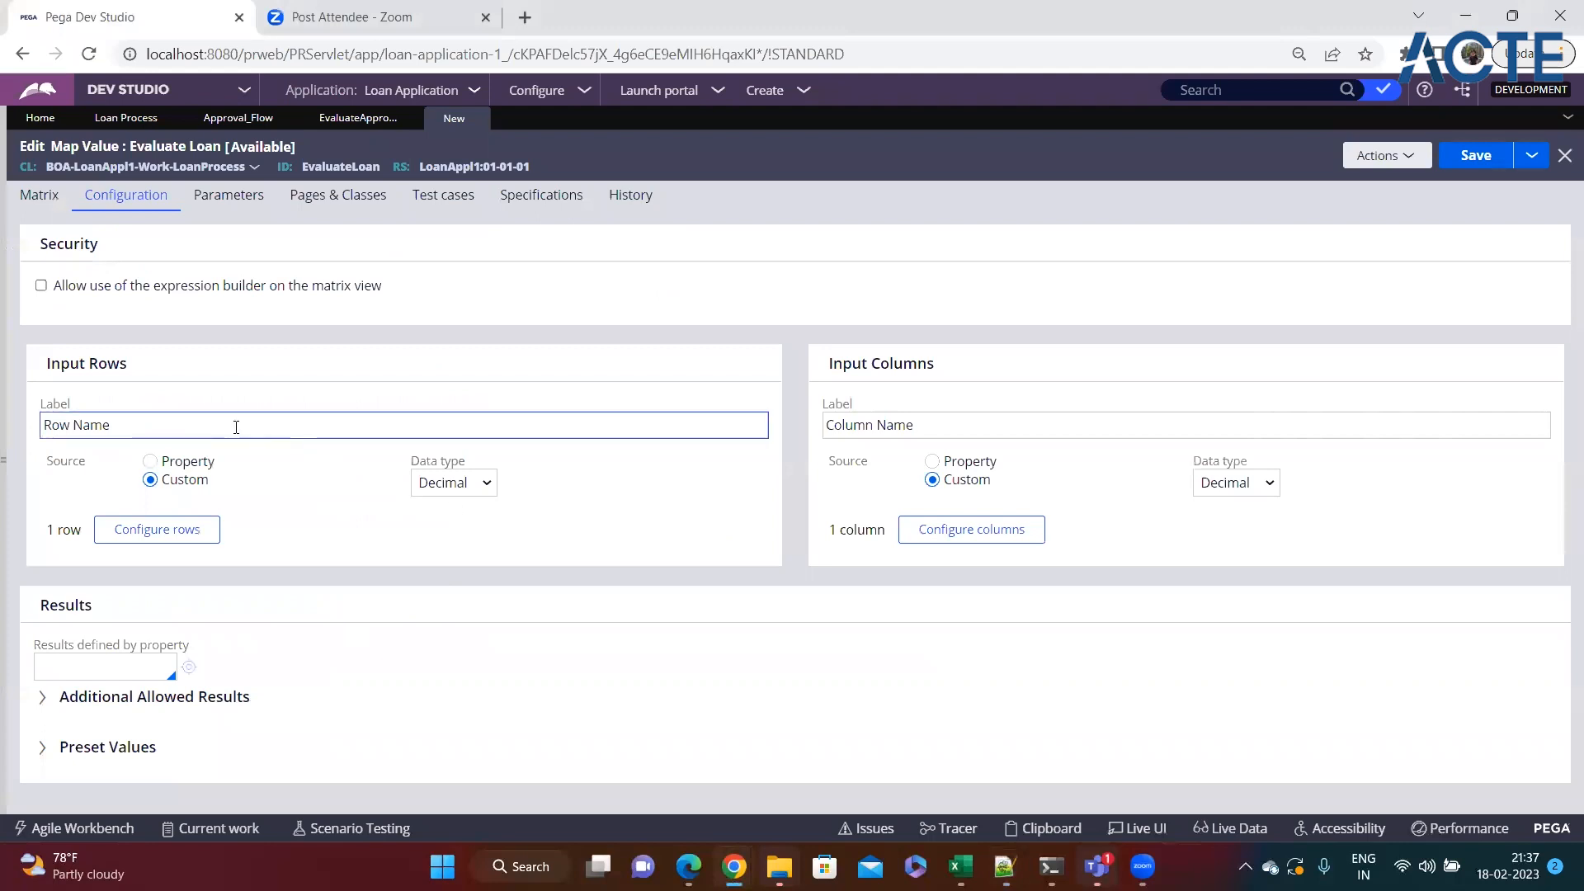
{"action": "left_click", "coordinate": [309, 499]}
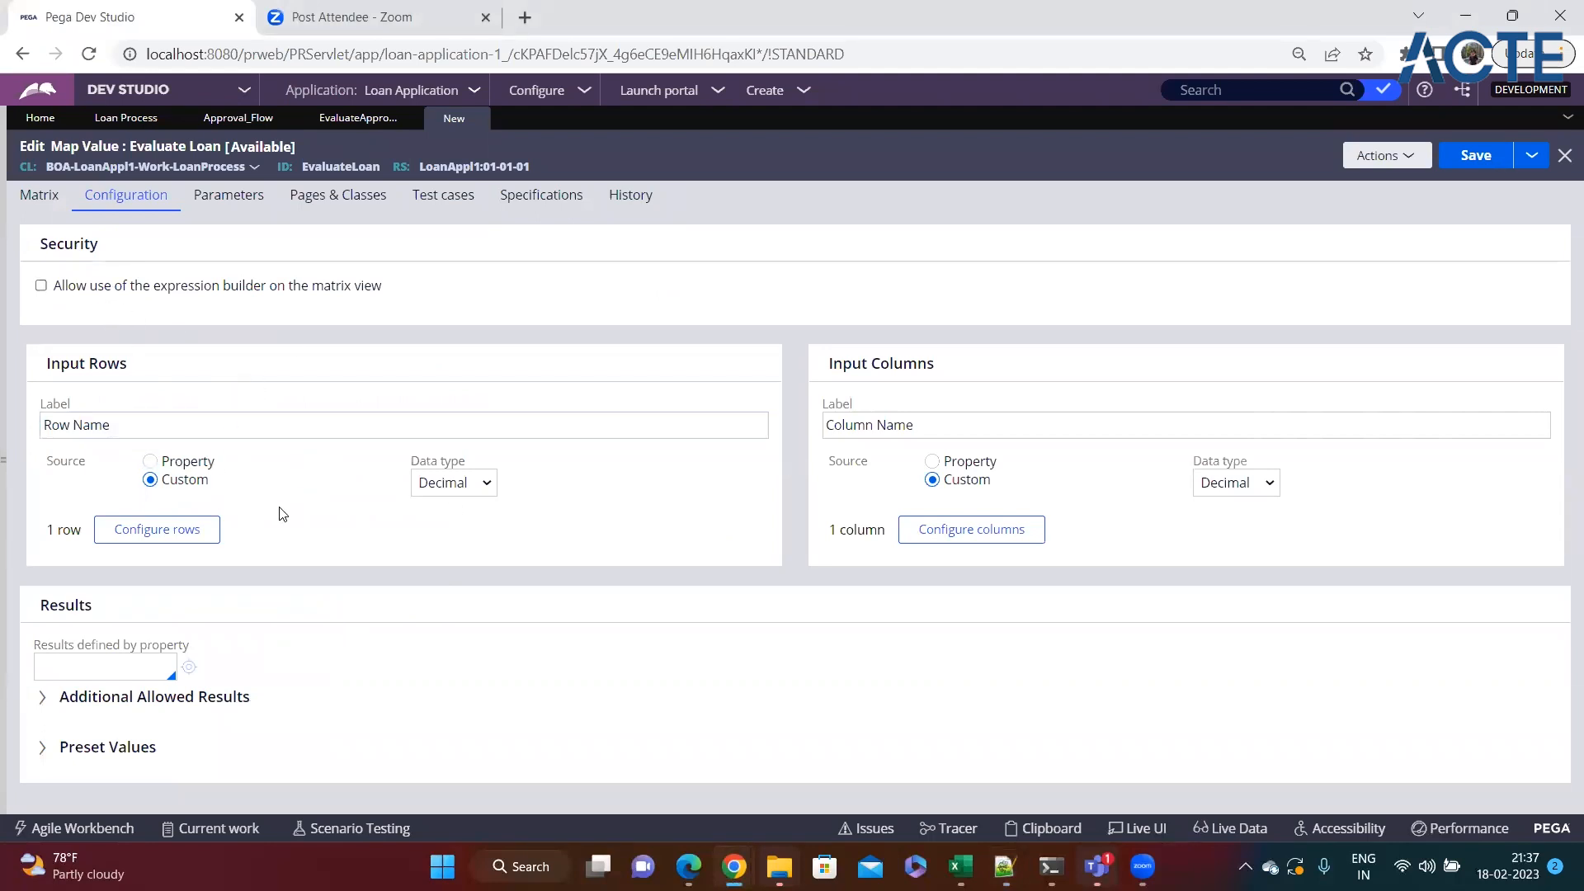
{"action": "key", "text": "alt+Tab"}
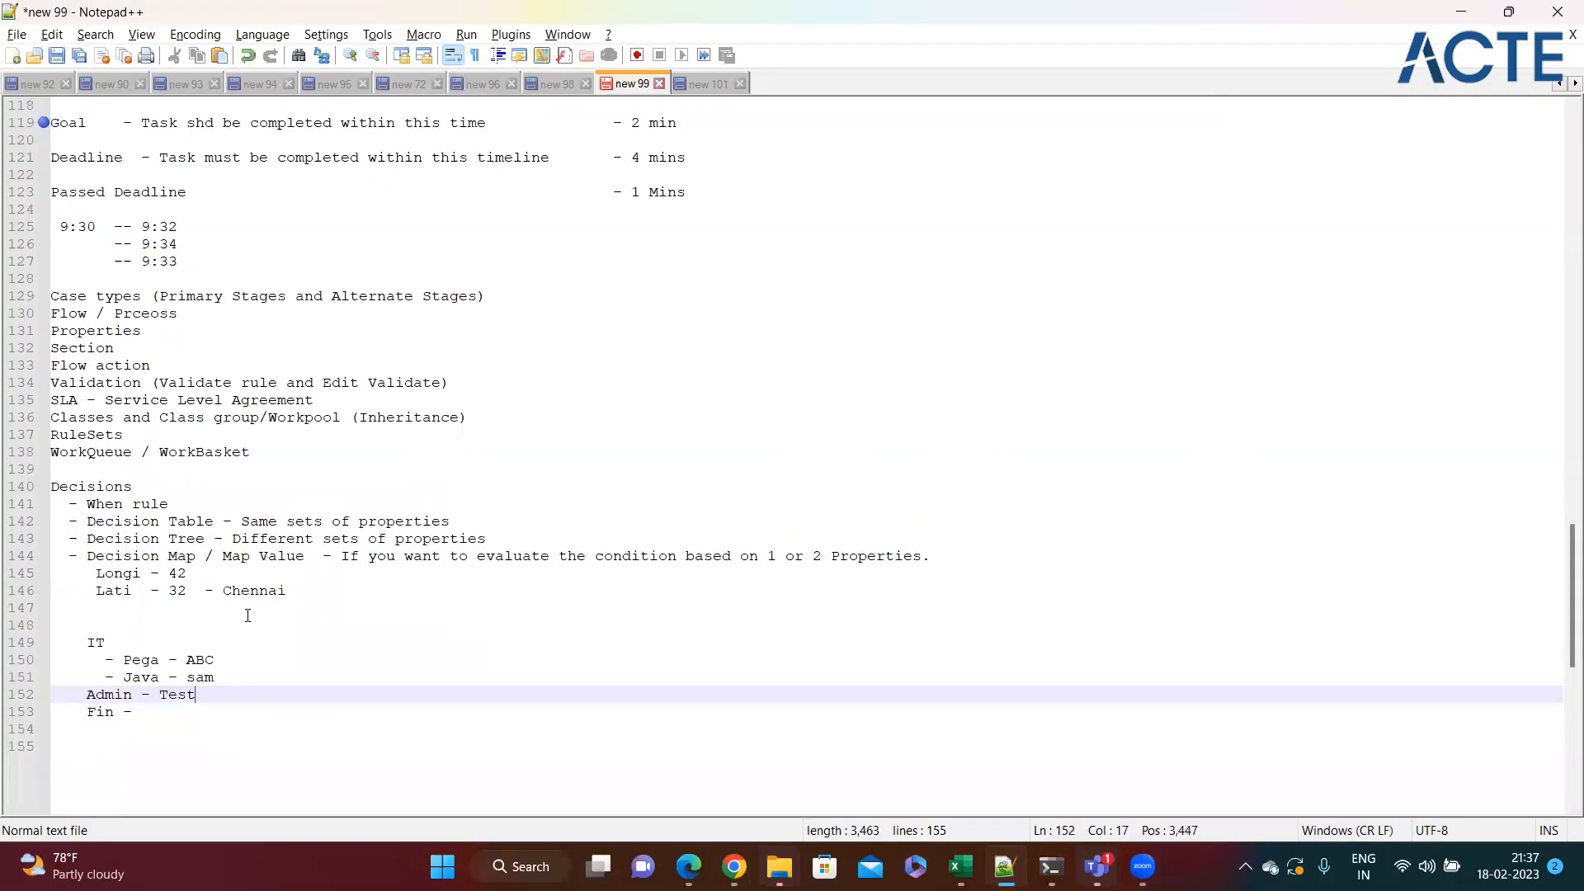
{"action": "key", "text": "alt+Tab"}
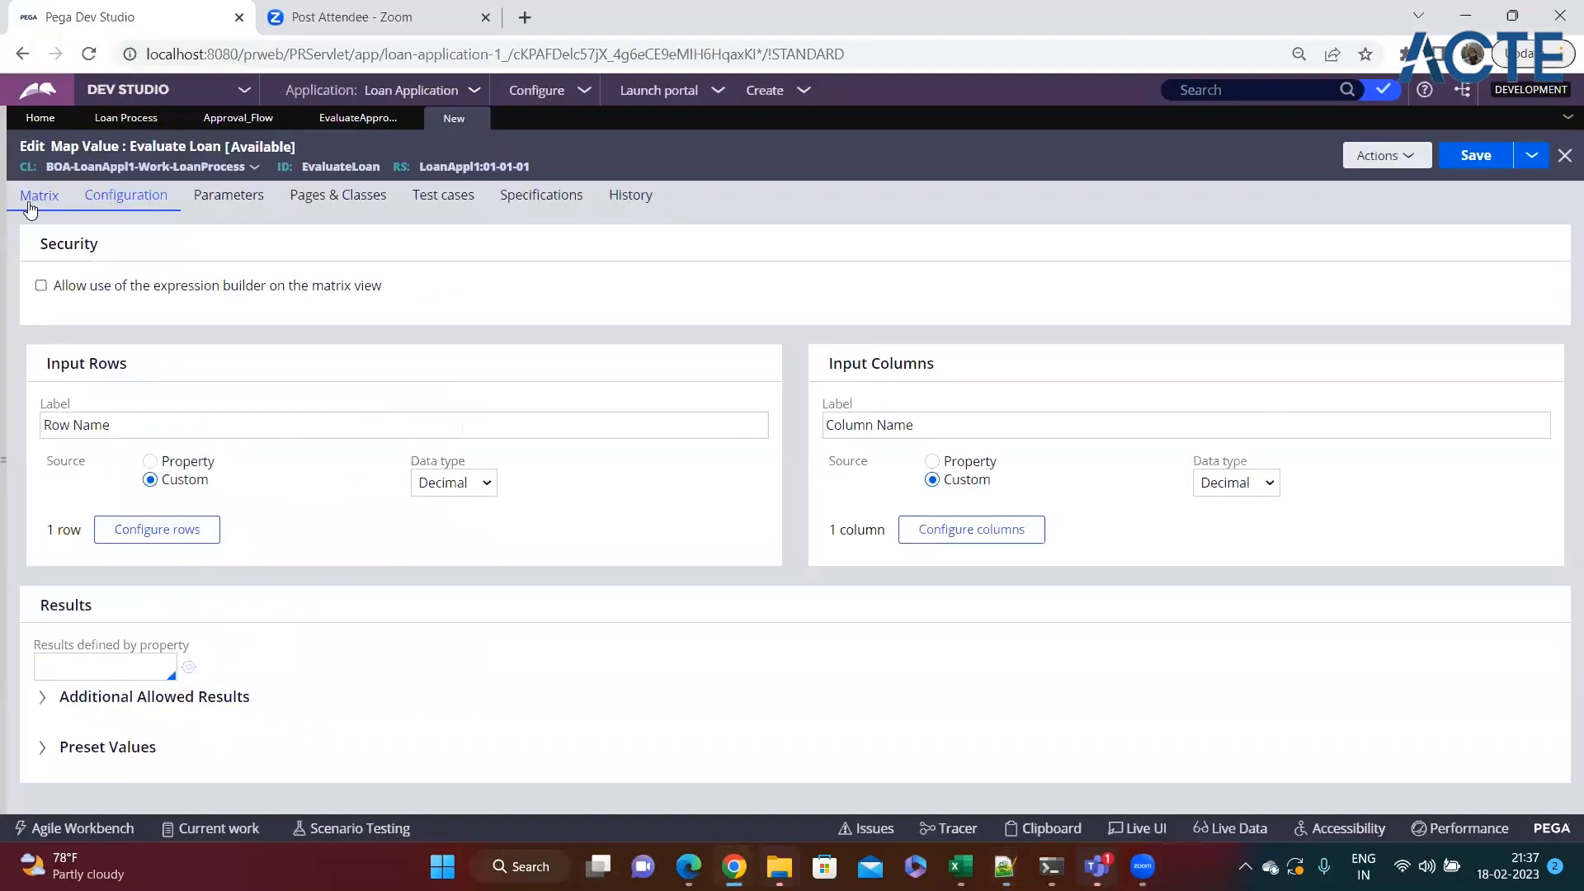
- Set the Input Rows source to Property and choose .ApproveReject as the row property
{"action": "left_click", "coordinate": [150, 462]}
{"action": "left_click", "coordinate": [429, 488]}
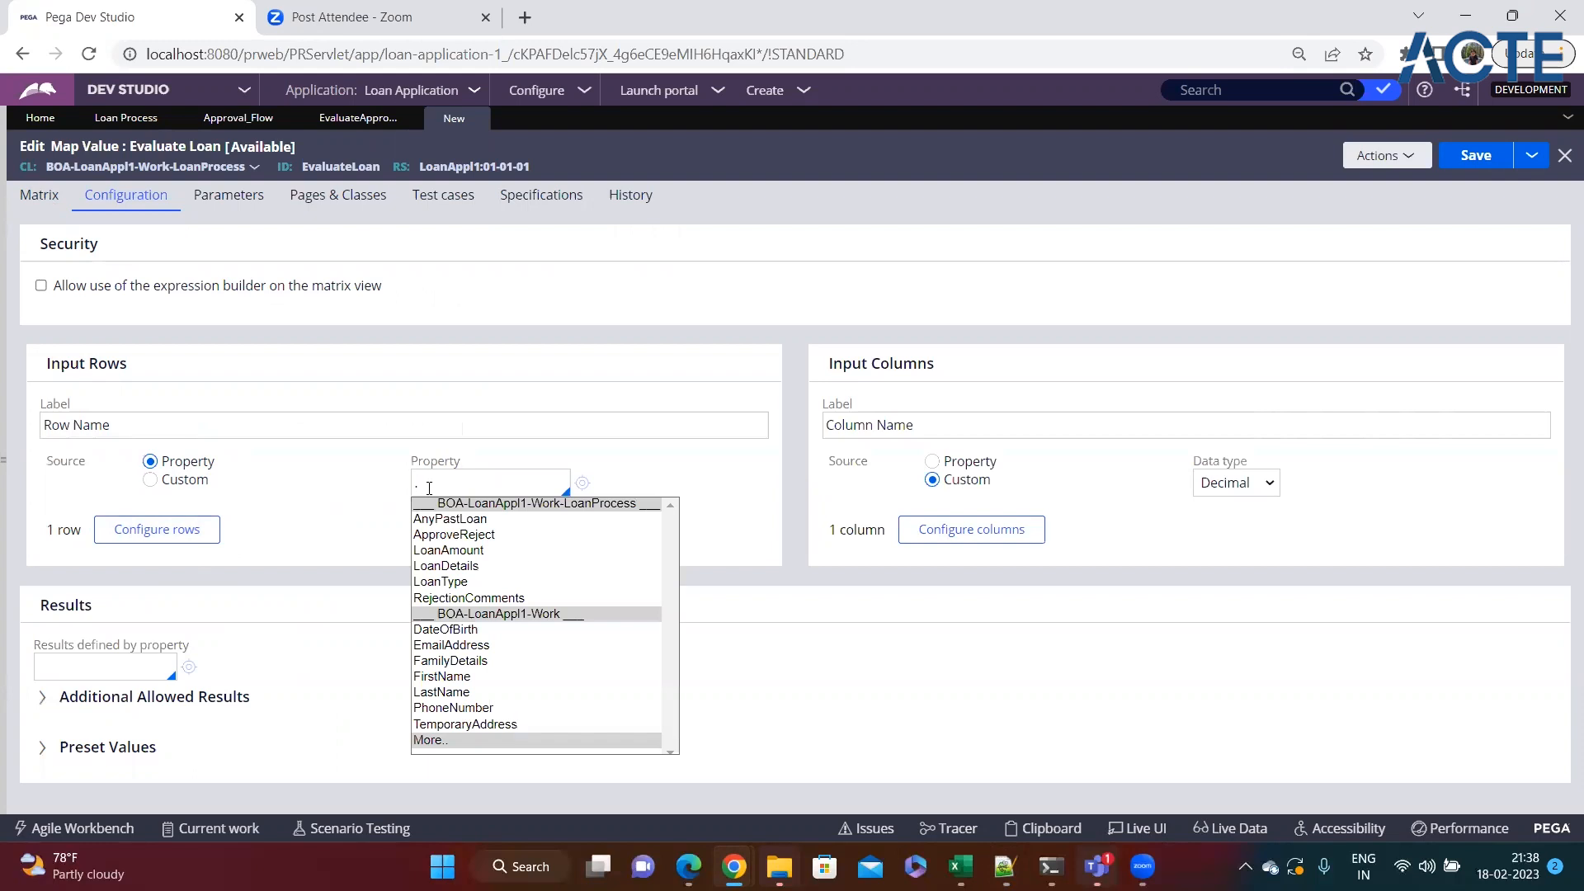
{"action": "key", "text": "Down"}
{"action": "key", "text": "Down"}
{"action": "key", "text": "Return"}
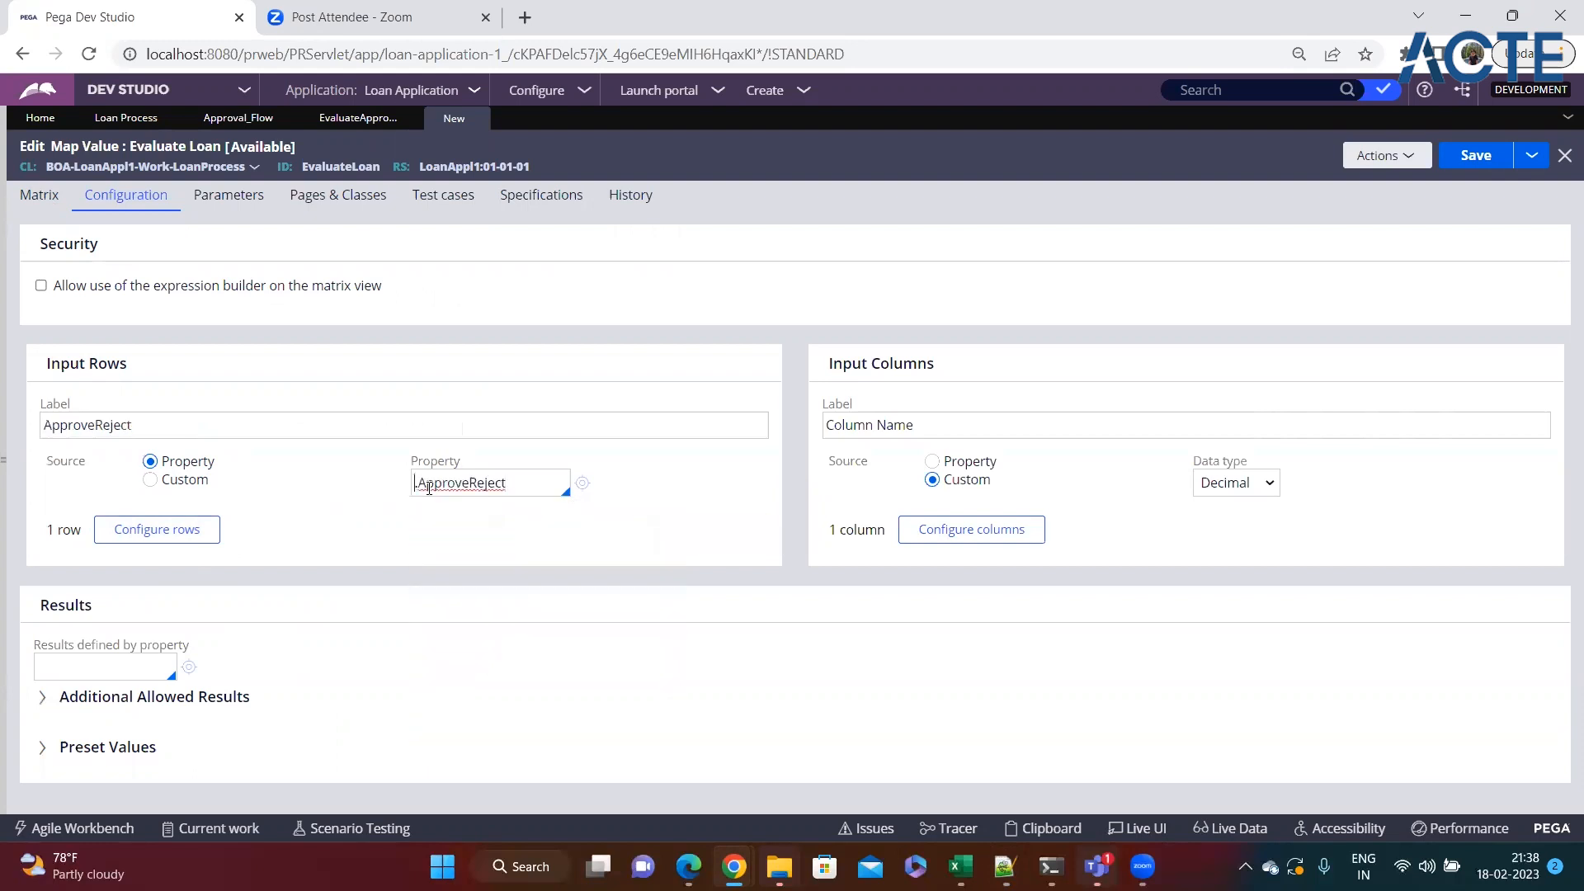
{"action": "left_click", "coordinate": [451, 522]}
- Set the Input Columns source to Property with .AnyPastLoan as the column property, and open the rule's matrix
{"action": "left_click", "coordinate": [934, 464]}
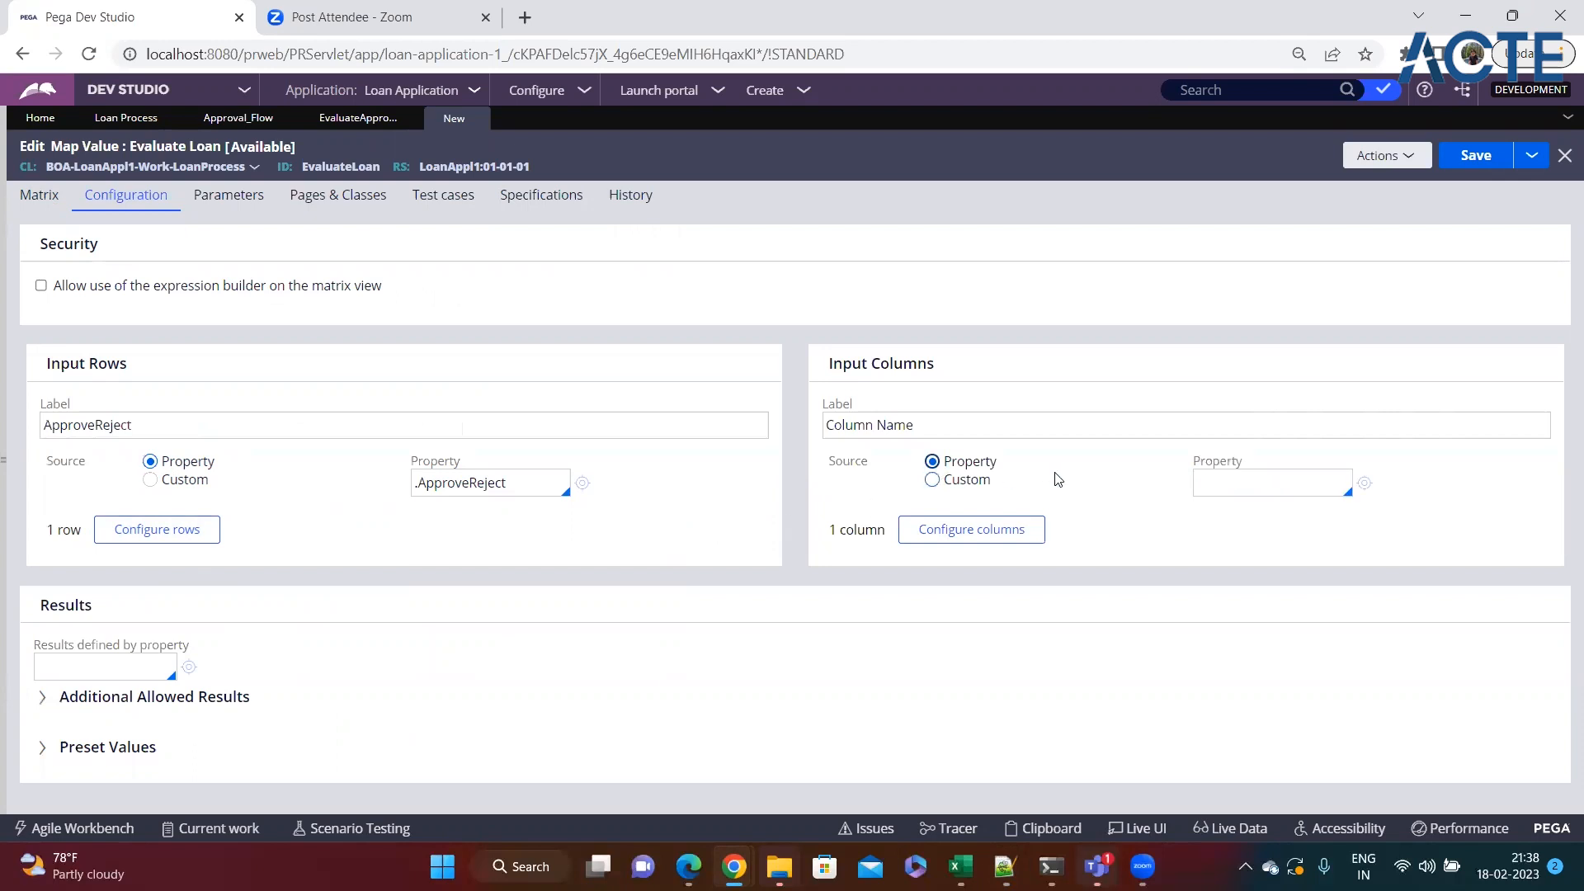
{"action": "left_click", "coordinate": [1239, 483]}
{"action": "key", "text": "Down"}
{"action": "key", "text": "Down"}
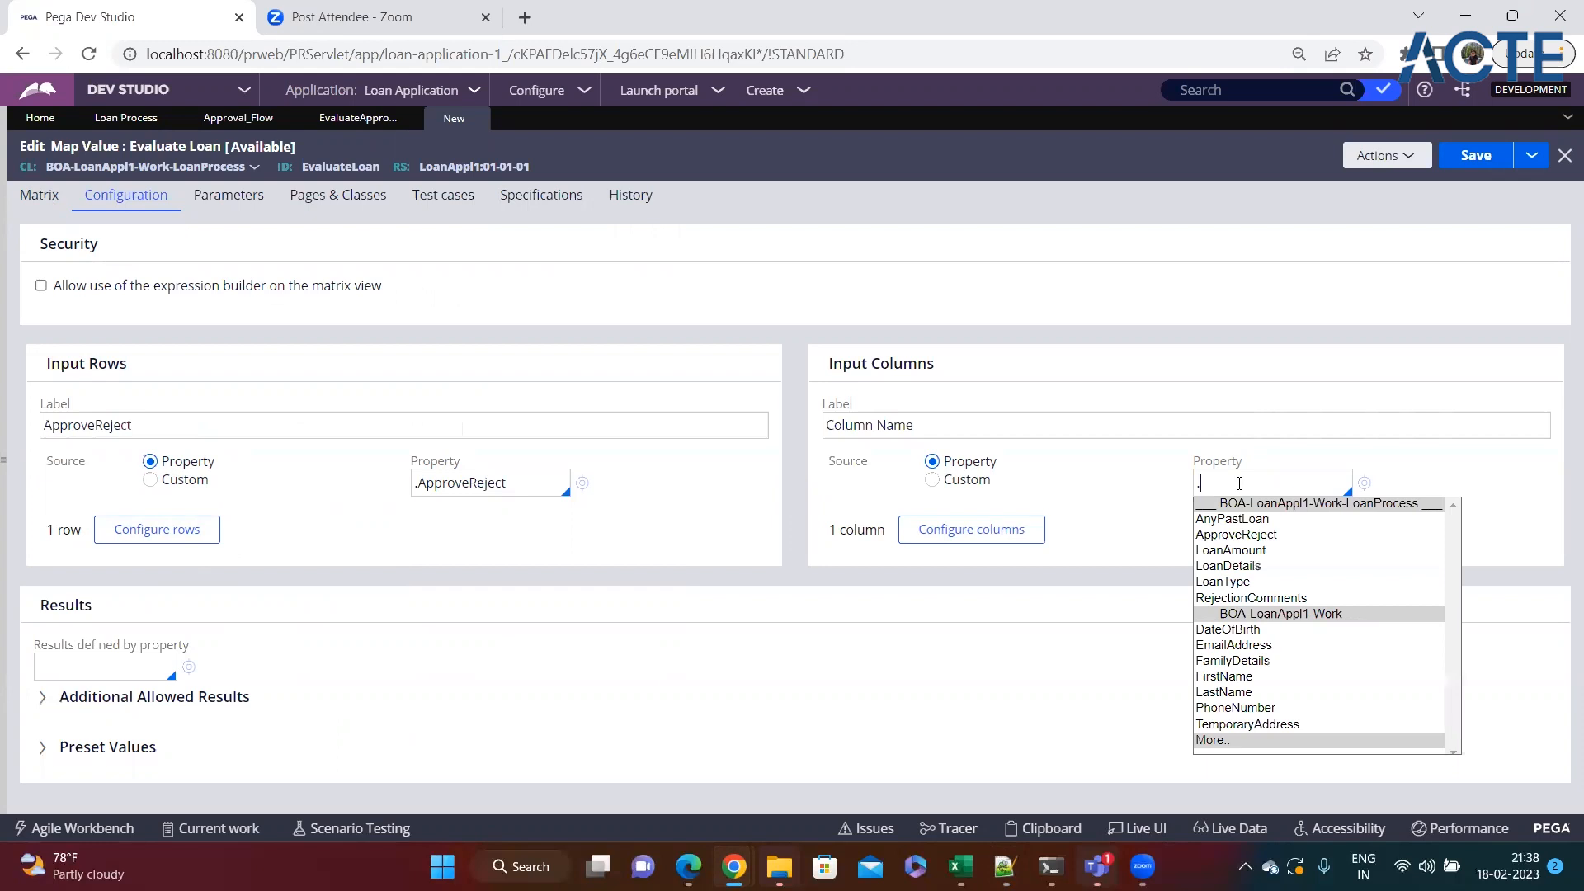
{"action": "key", "text": "Return"}
{"action": "left_click", "coordinate": [1179, 532]}
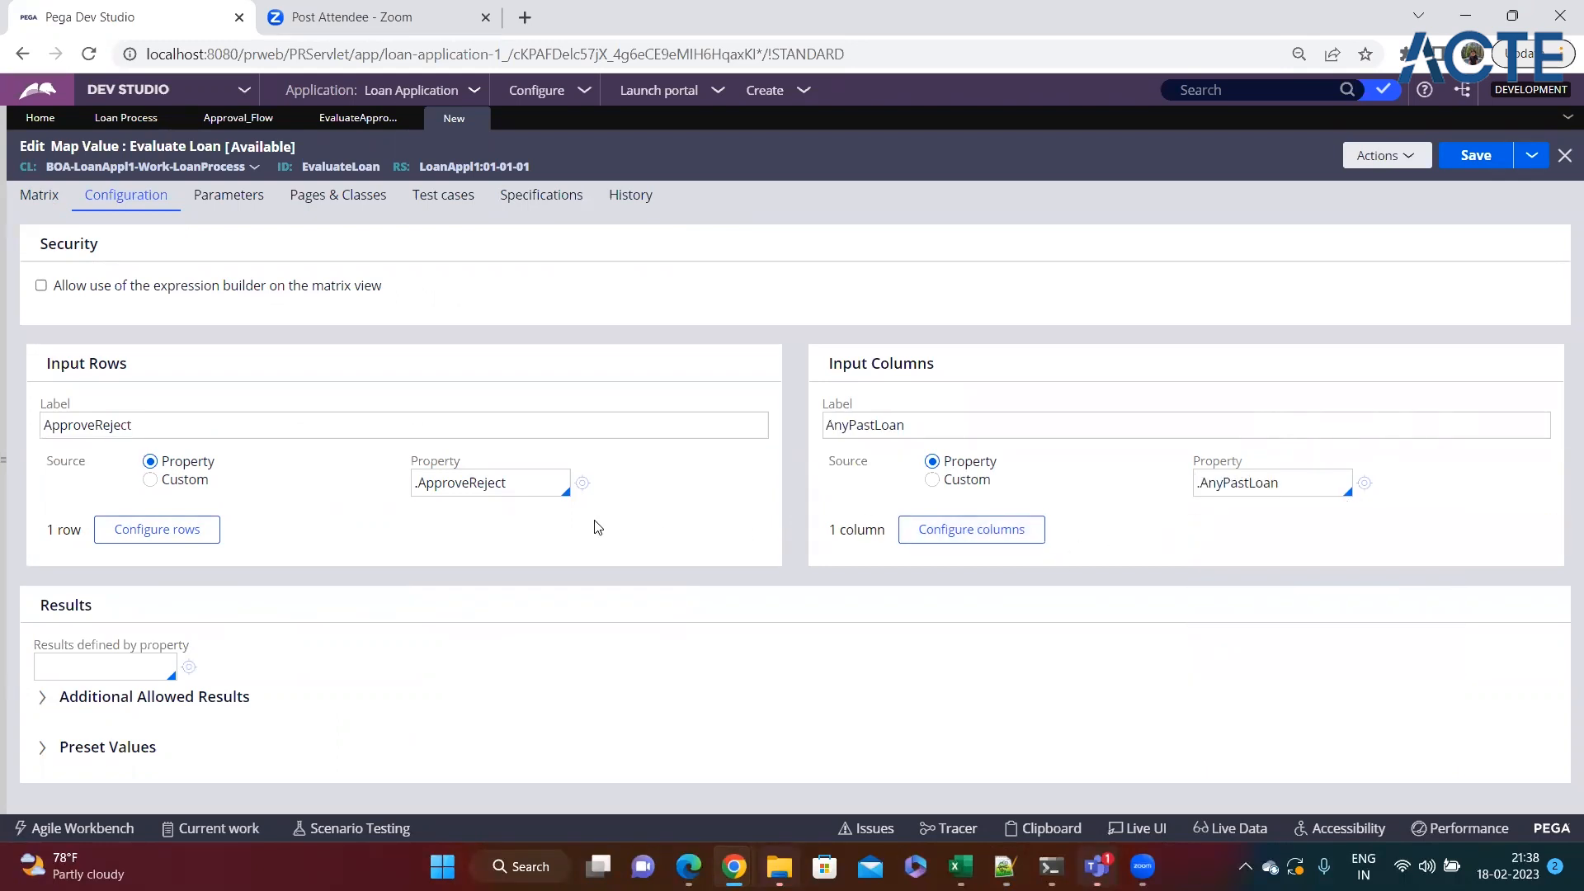
{"action": "left_click", "coordinate": [32, 207]}
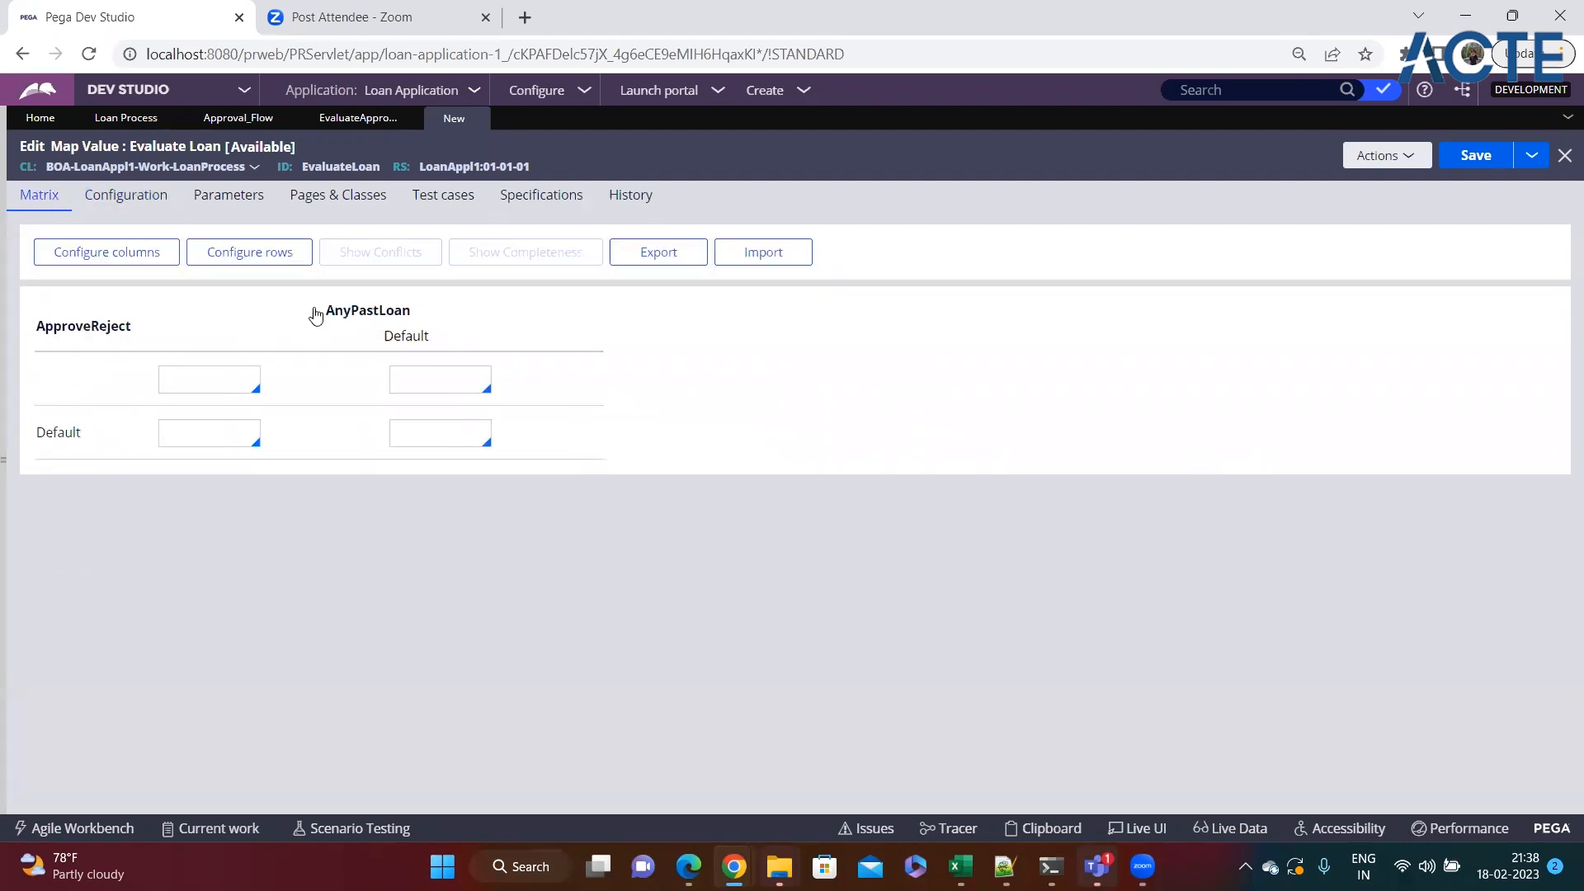
- Add a second input row to the map value with ApproveReject = Reject, alongside the existing = Approve row
{"action": "left_click_drag", "start_coordinate": [37, 328], "coordinate": [152, 337]}
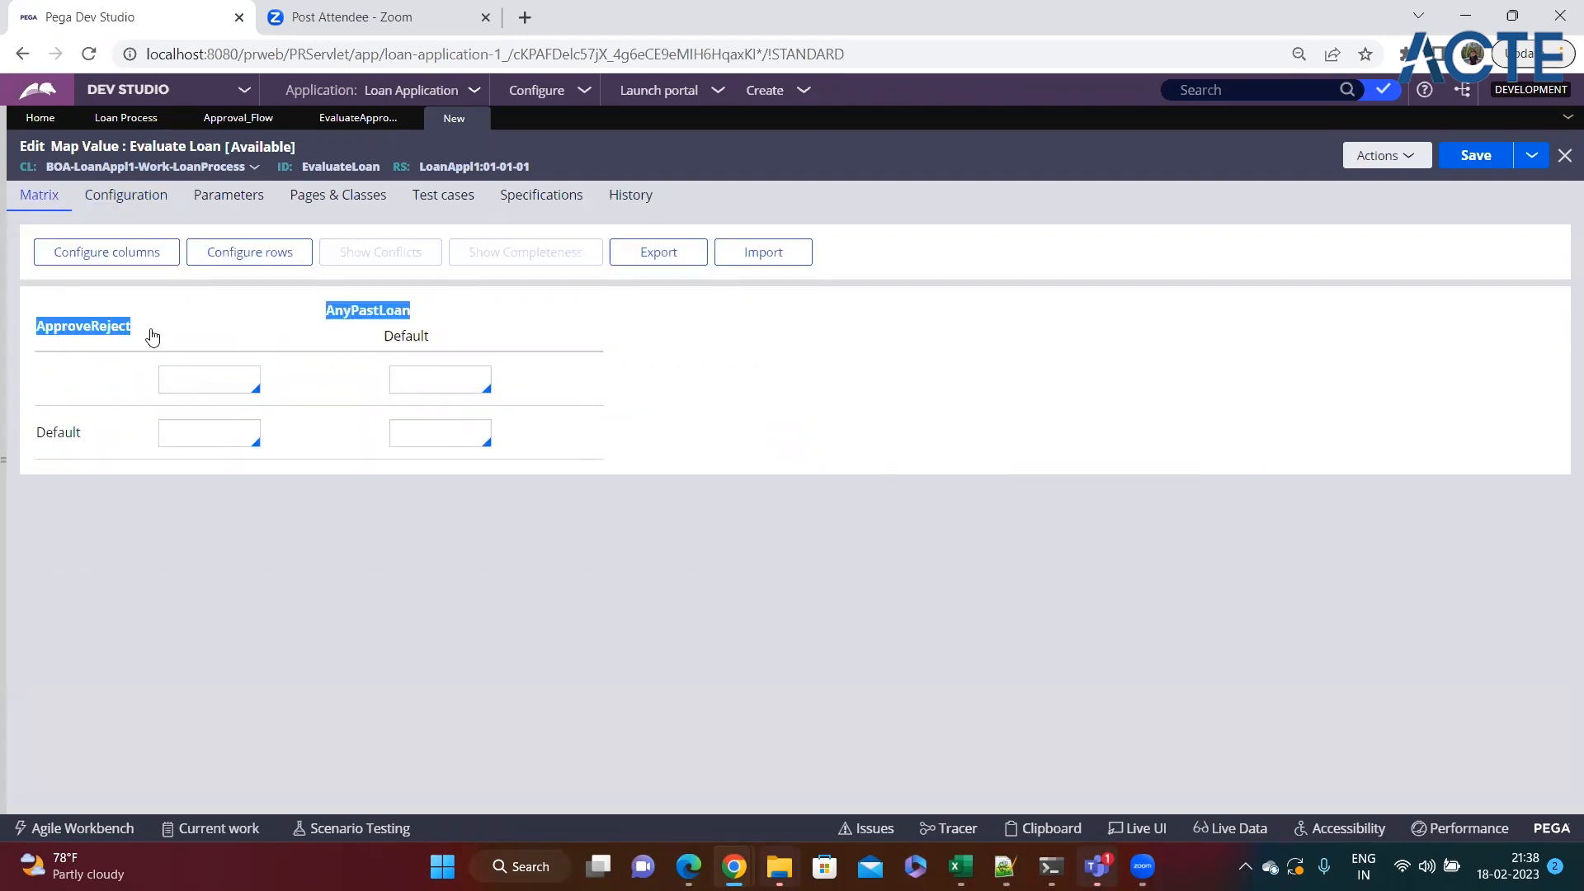
{"action": "left_click_drag", "start_coordinate": [334, 313], "coordinate": [415, 305]}
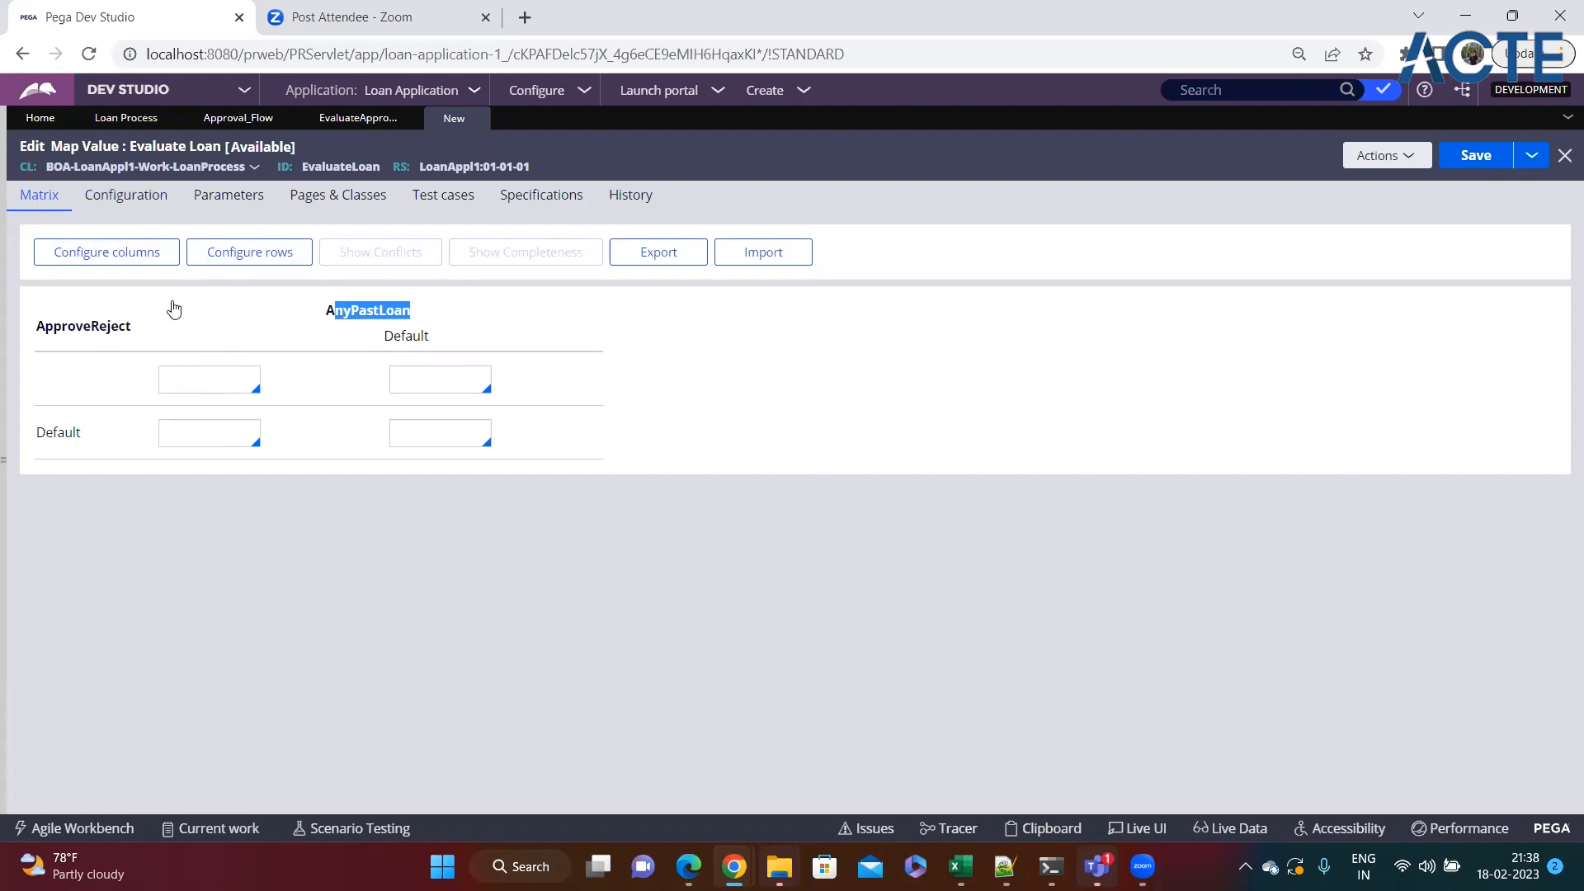
{"action": "left_click", "coordinate": [115, 208]}
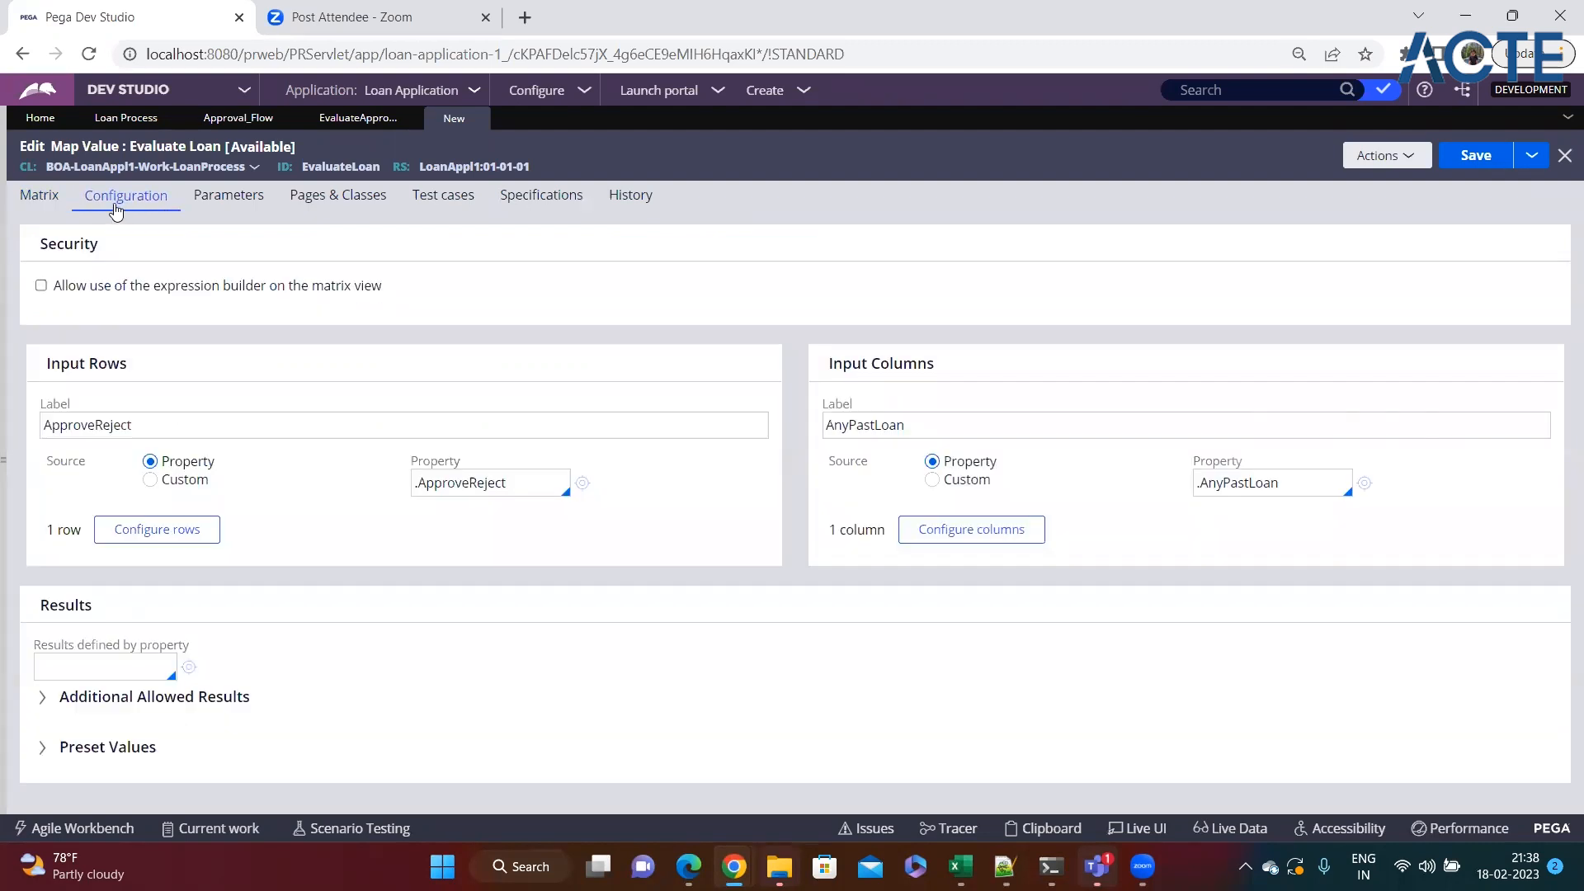
{"action": "left_click", "coordinate": [179, 542]}
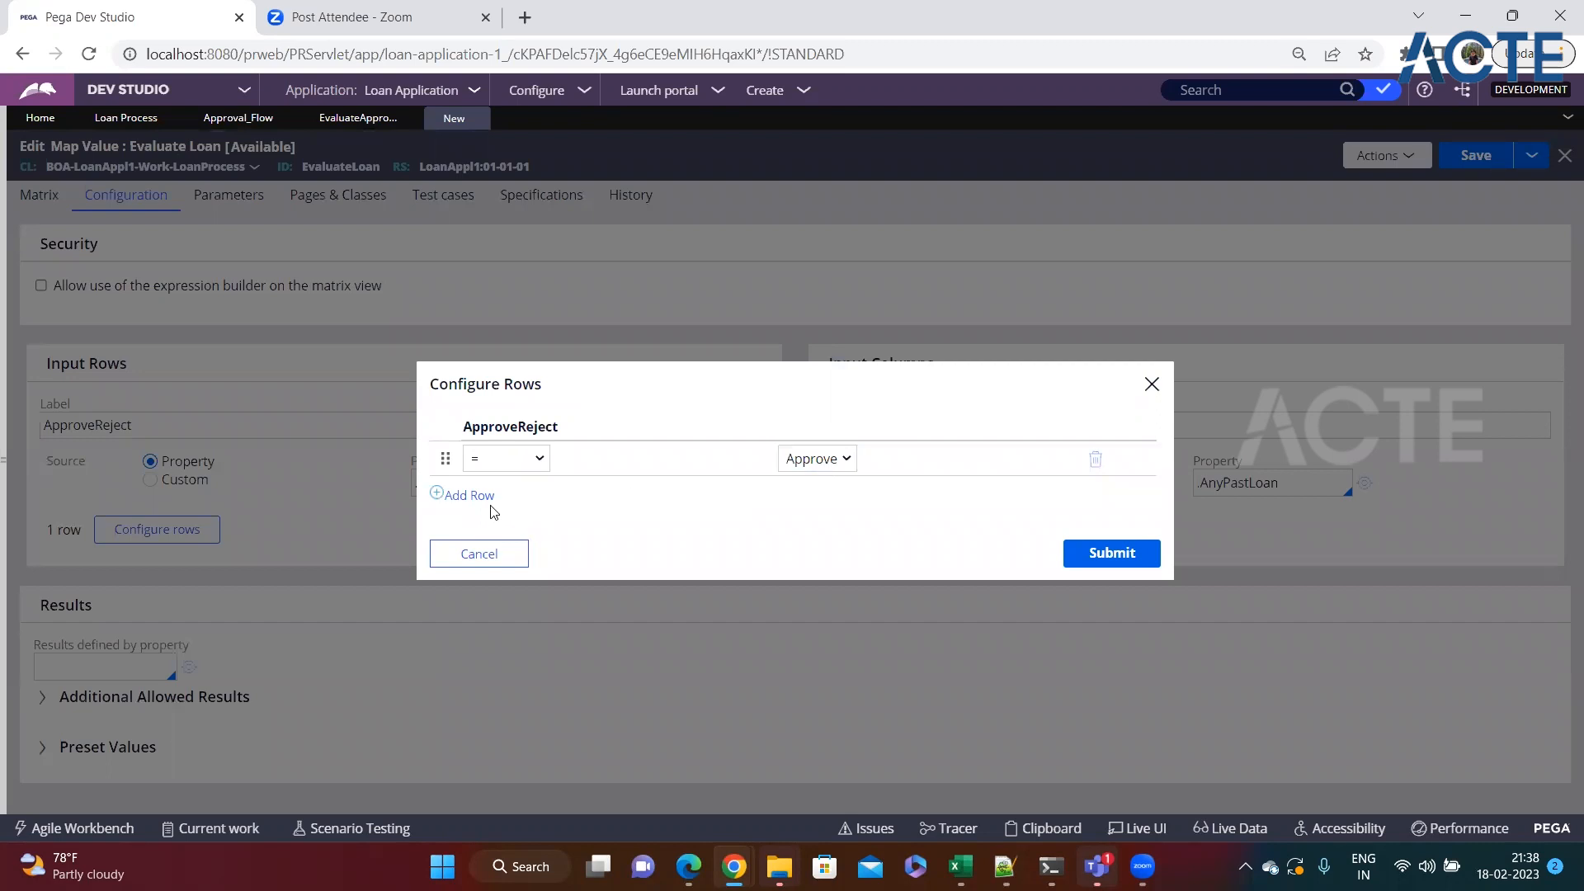
{"action": "left_click", "coordinate": [469, 495]}
{"action": "left_click", "coordinate": [816, 476]}
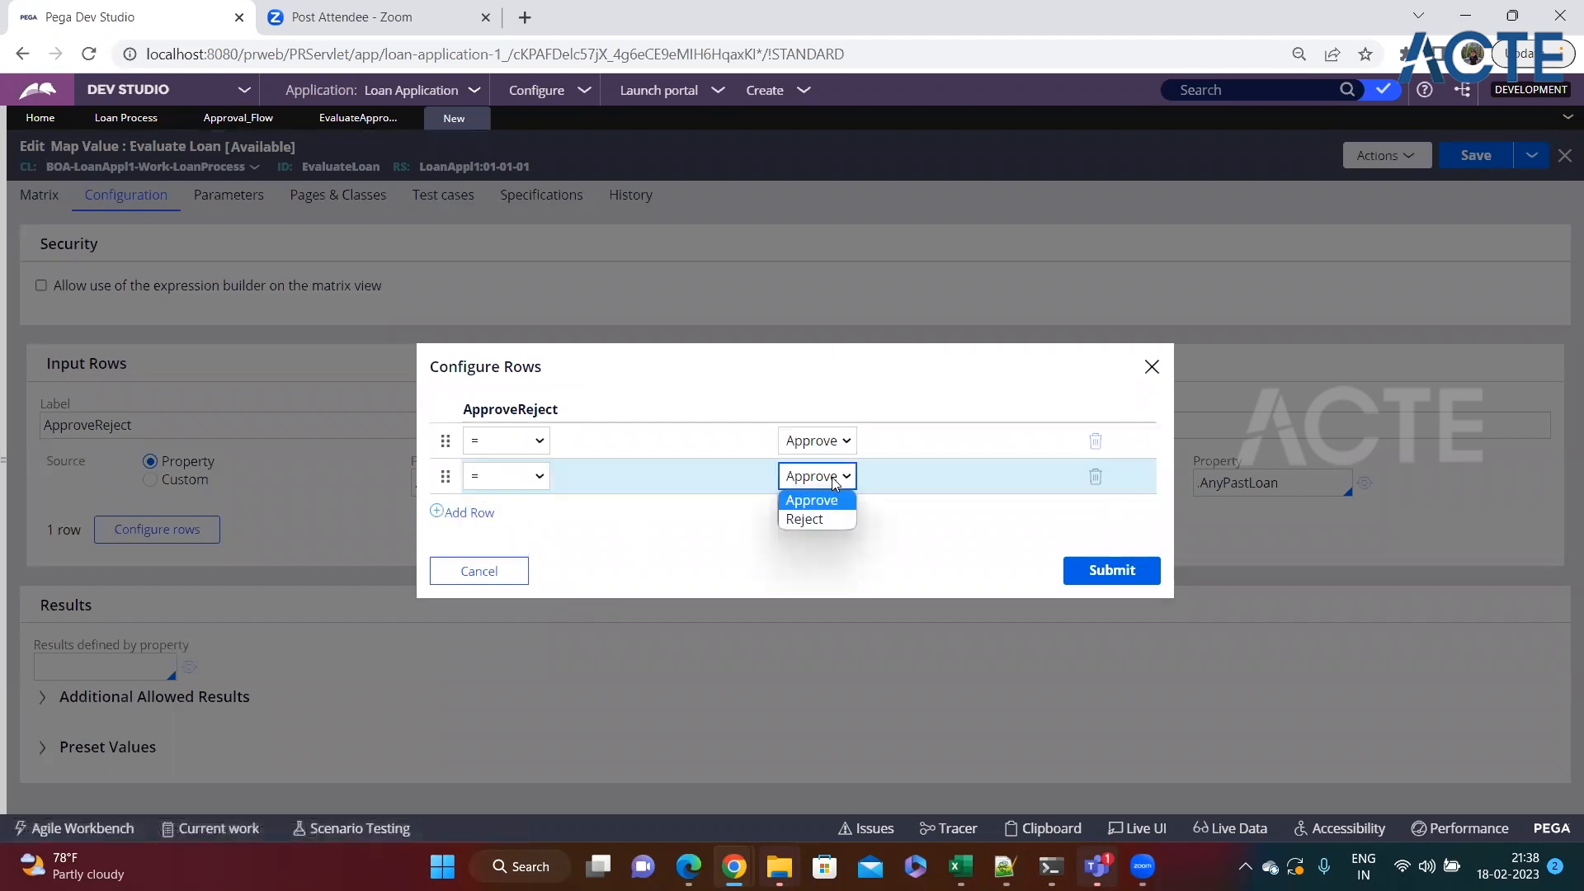
{"action": "left_click", "coordinate": [815, 519]}
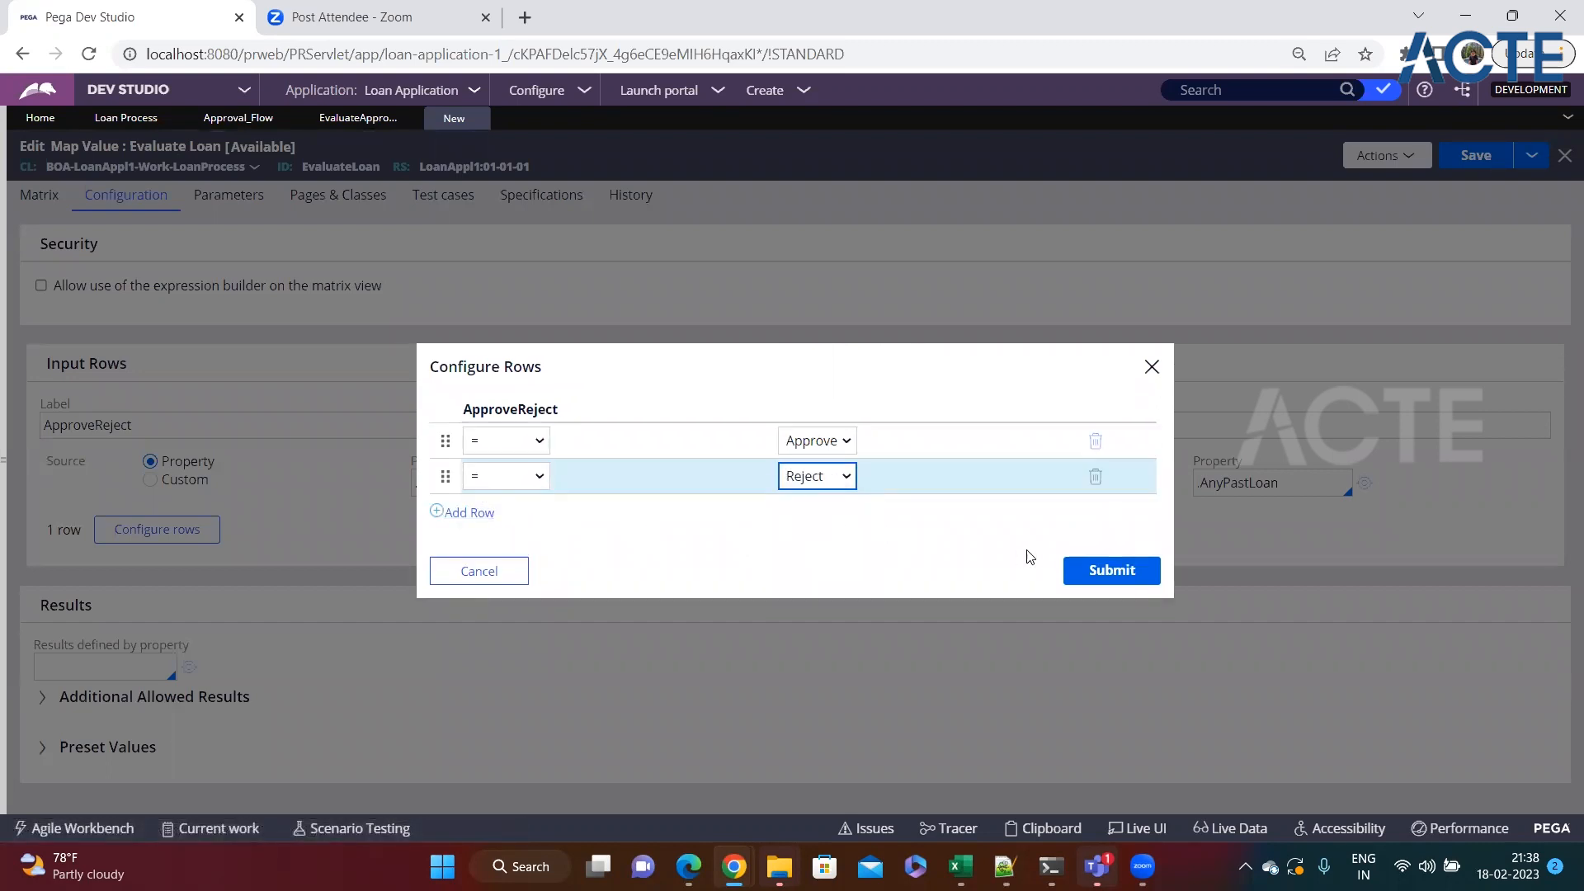
{"action": "left_click", "coordinate": [1088, 573]}
- Configure two AnyPastLoan input columns for the map value, one = Yes and one = No
{"action": "left_click", "coordinate": [974, 544]}
{"action": "left_click", "coordinate": [663, 467]}
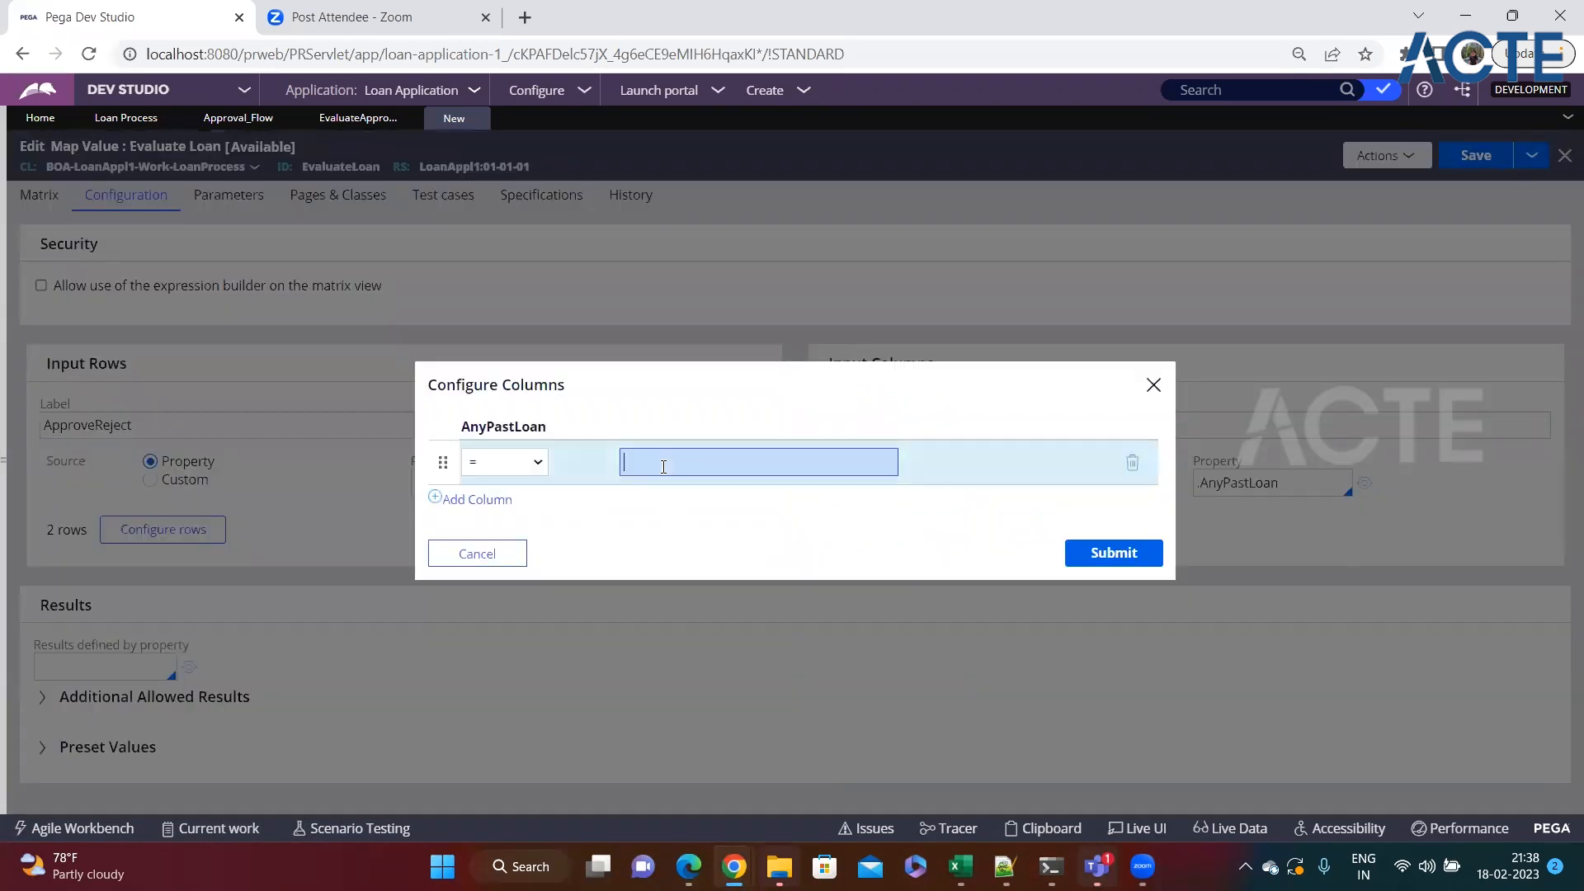
{"action": "type", "text": "Yes"}
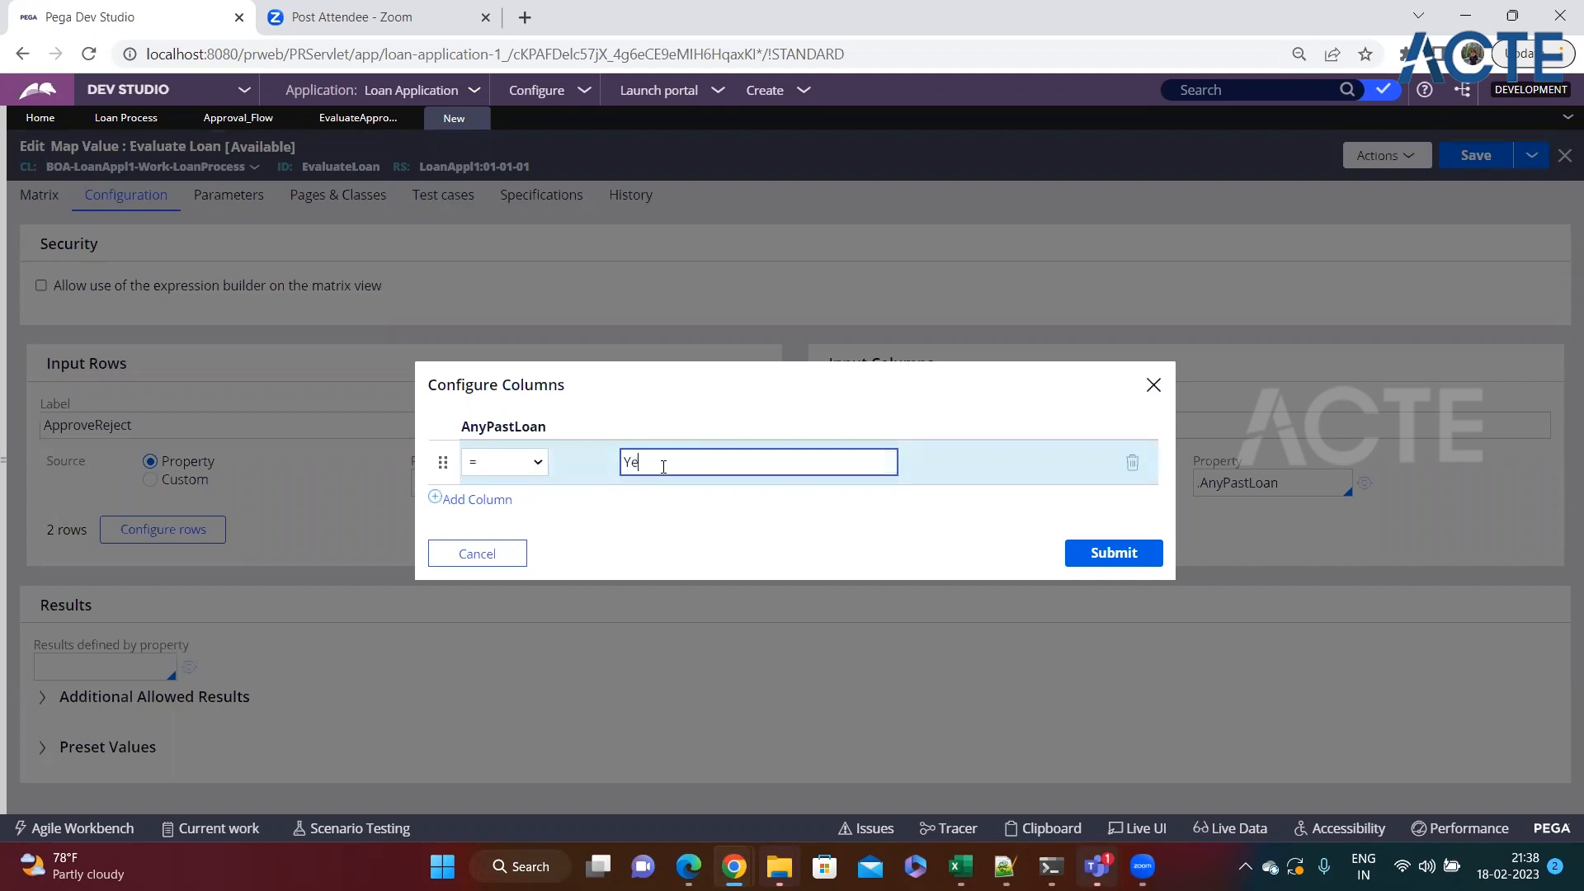
{"action": "left_click", "coordinate": [478, 499]}
{"action": "left_click", "coordinate": [700, 491]}
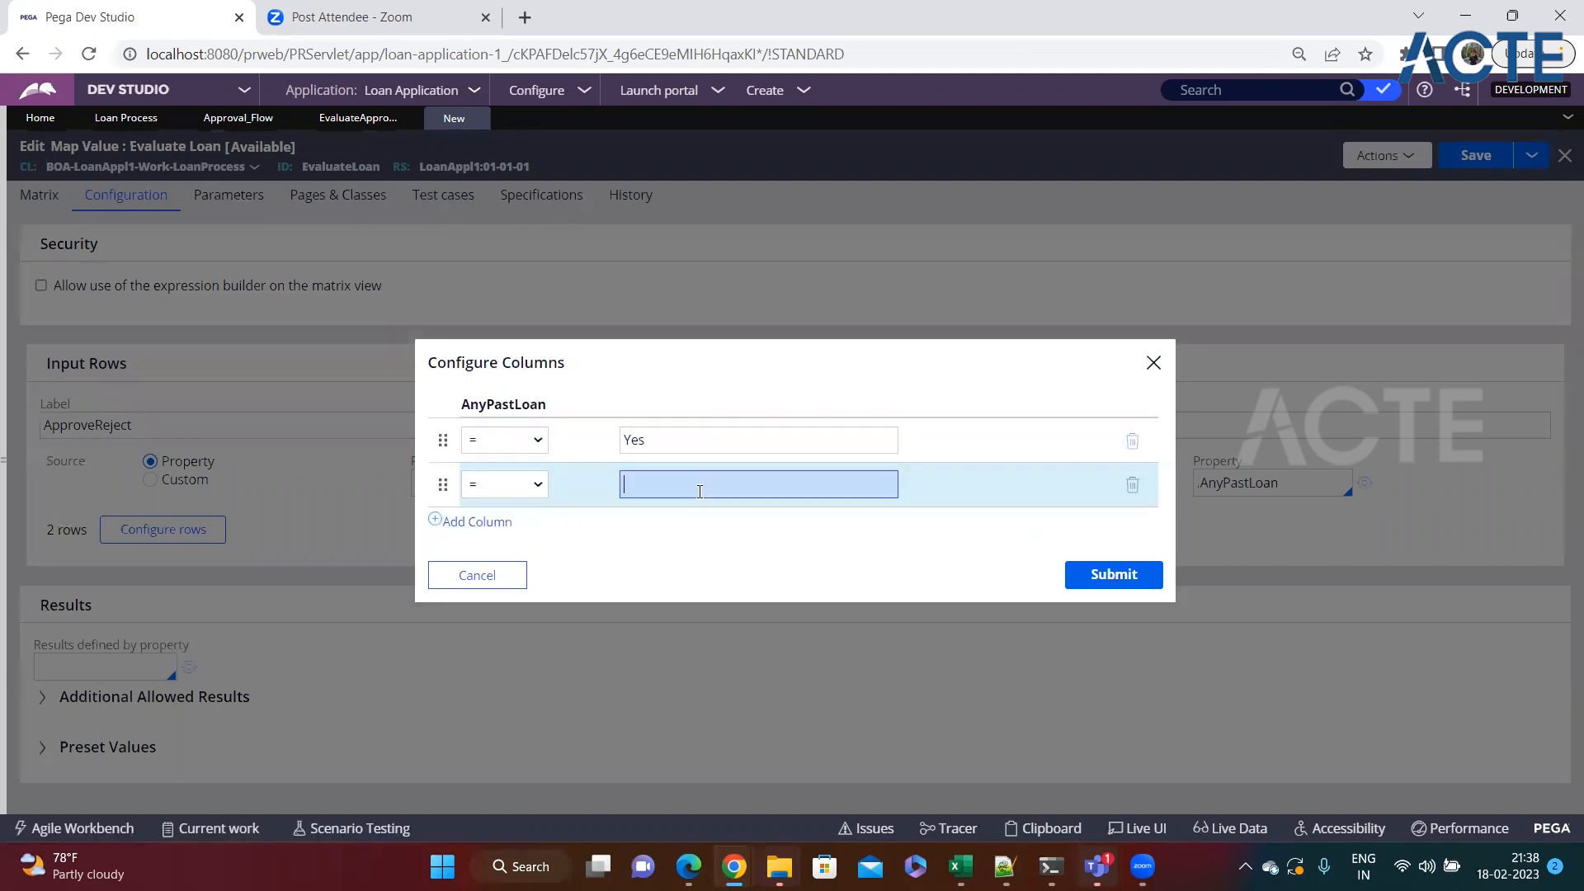
{"action": "type", "text": "No"}
{"action": "left_click", "coordinate": [1113, 577]}
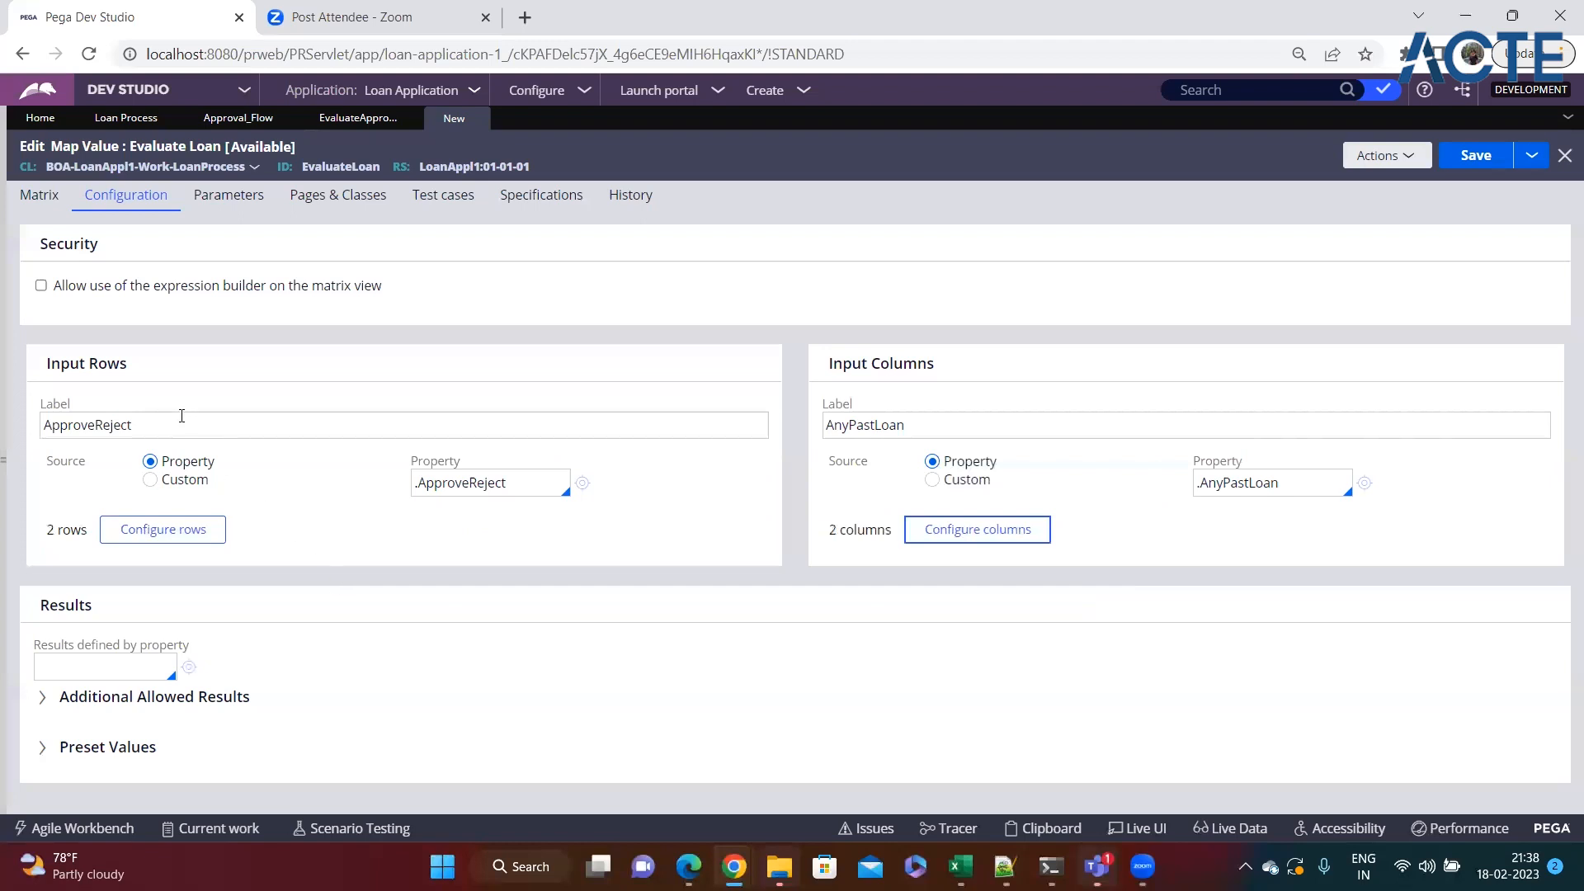
- Fill the matrix's Approve row with No under AnyPastLoan = Yes and Yes under AnyPastLoan = No
{"action": "left_click", "coordinate": [53, 198]}
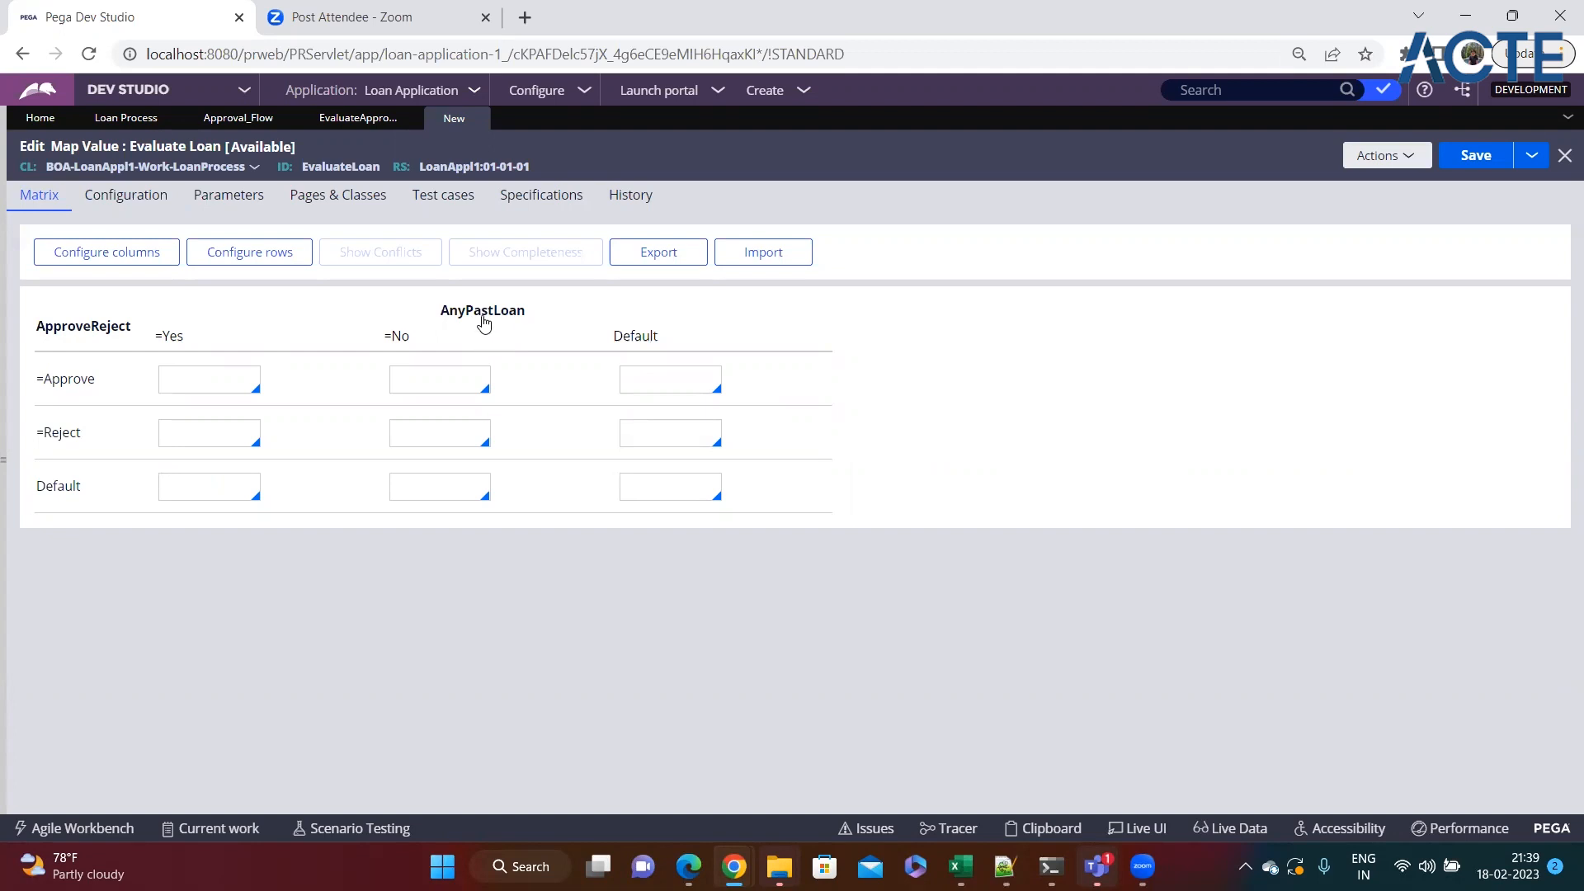
{"action": "left_click", "coordinate": [188, 380]}
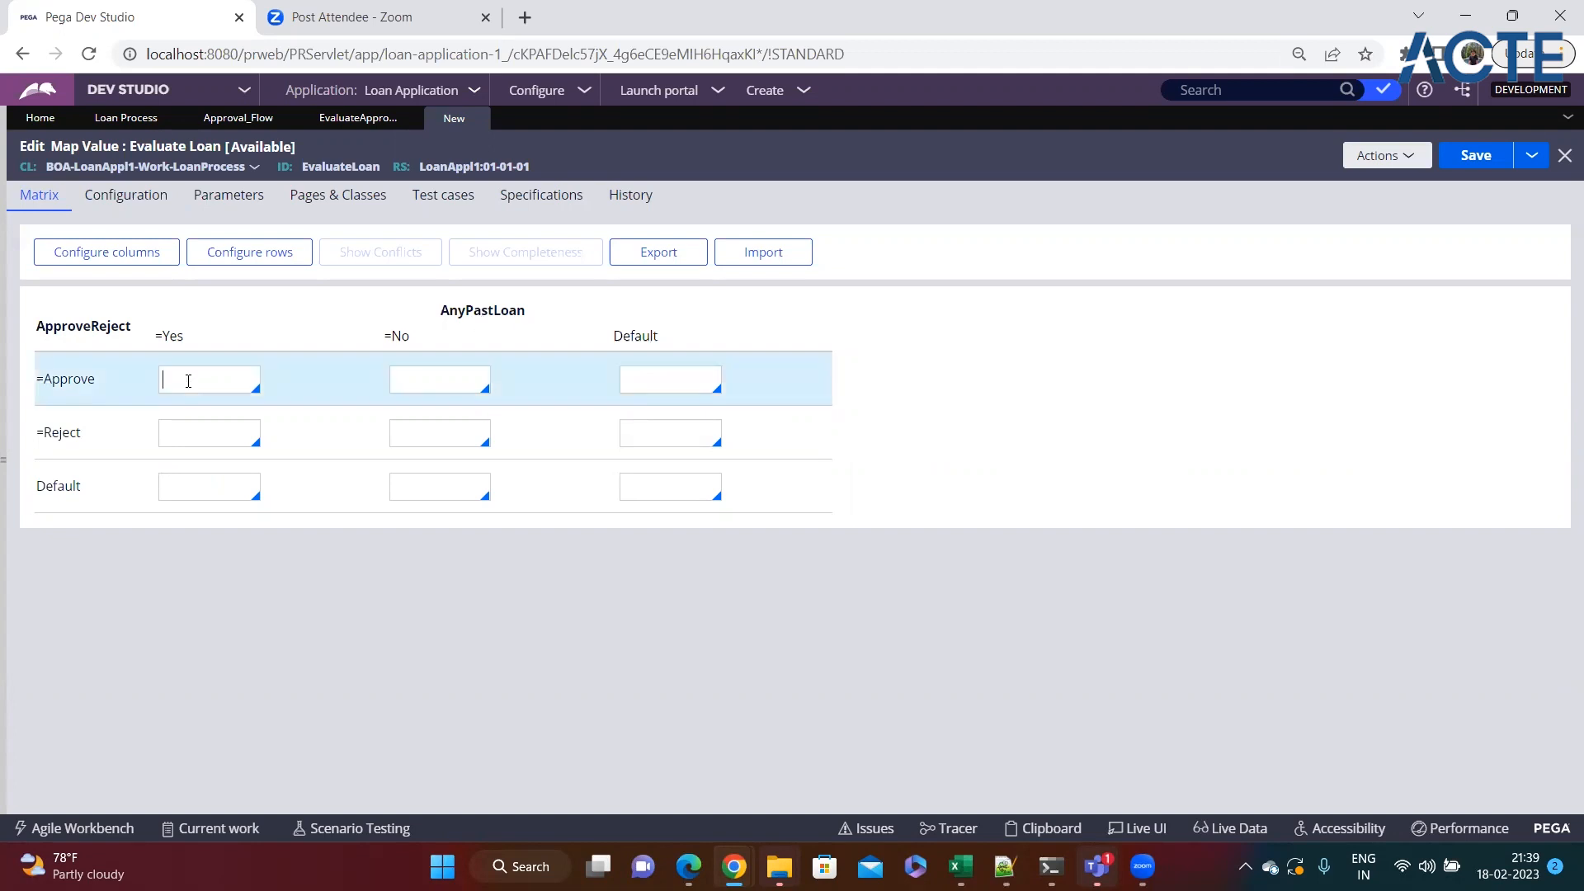
{"action": "type", "text": "No"}
{"action": "left_click", "coordinate": [414, 390]}
{"action": "type", "text": "Yes"}
- Fill the matrix's Reject row with No for both the AnyPastLoan = Yes and = No columns
{"action": "left_click", "coordinate": [219, 438]}
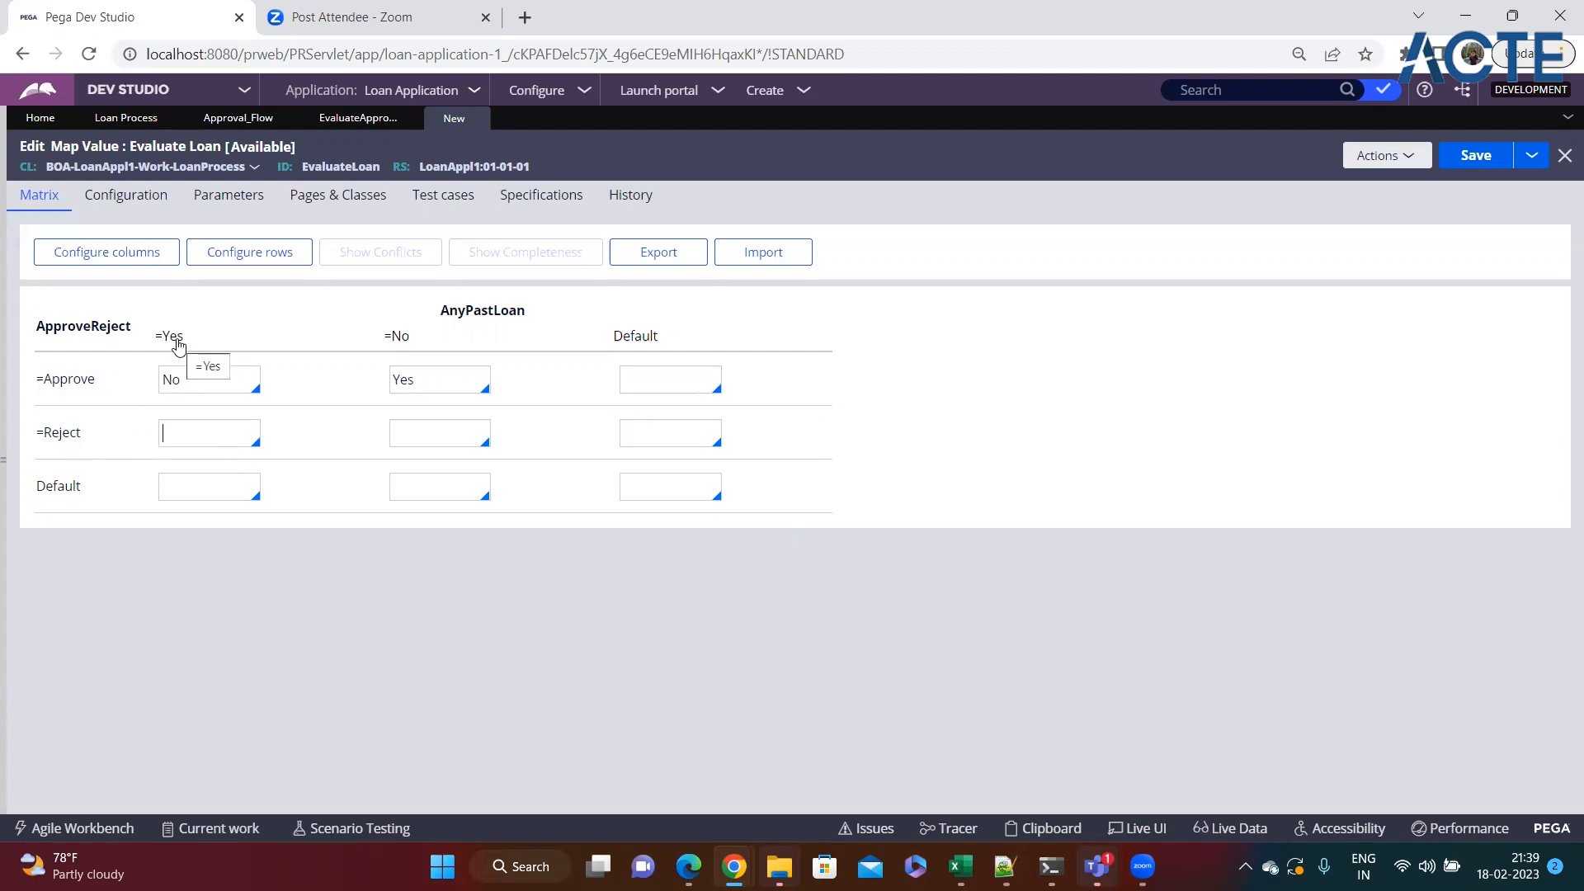
{"action": "type", "text": "No"}
{"action": "left_click", "coordinate": [428, 427]}
{"action": "type", "text": "No"}
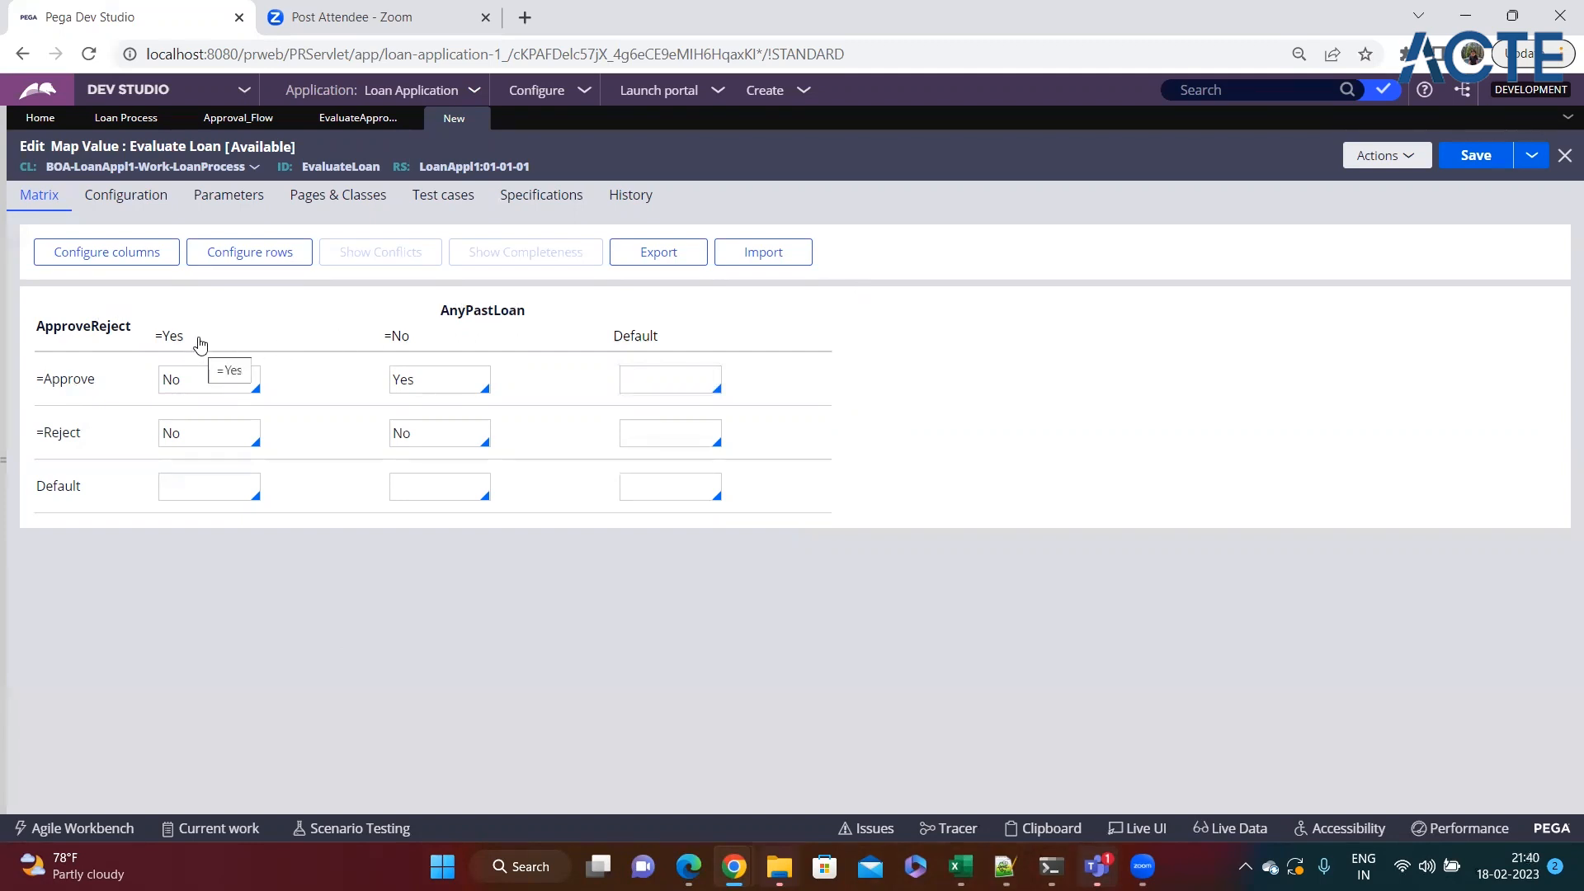
- Review the matrix results for each combination of ApproveReject and AnyPastLoan
{"action": "double_click", "coordinate": [170, 380]}
{"action": "key", "text": "alt"}
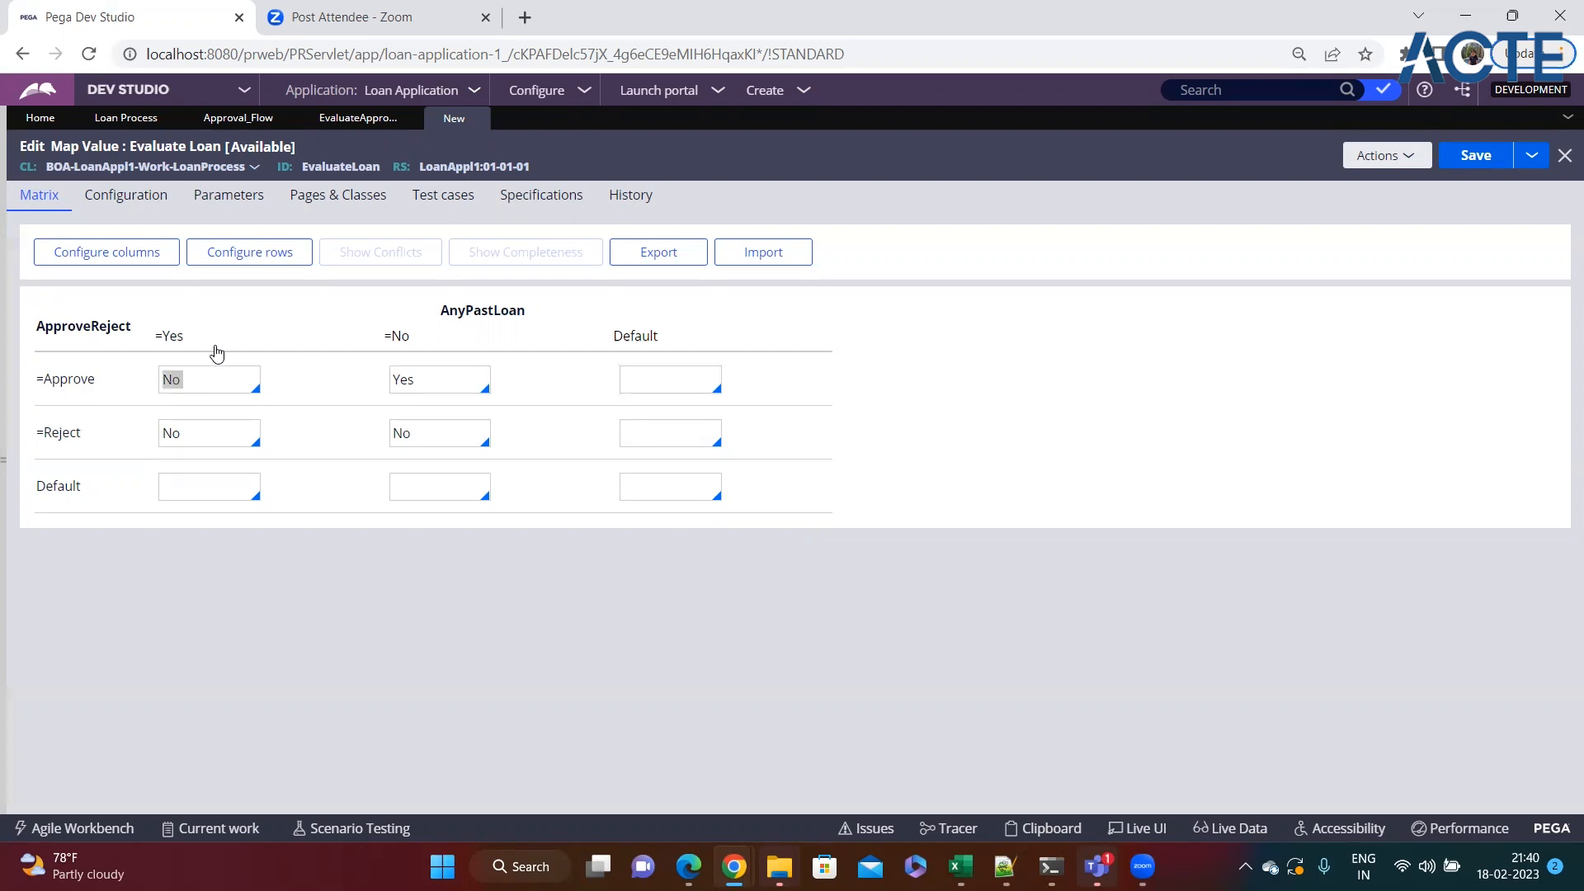
{"action": "key", "text": "Tab"}
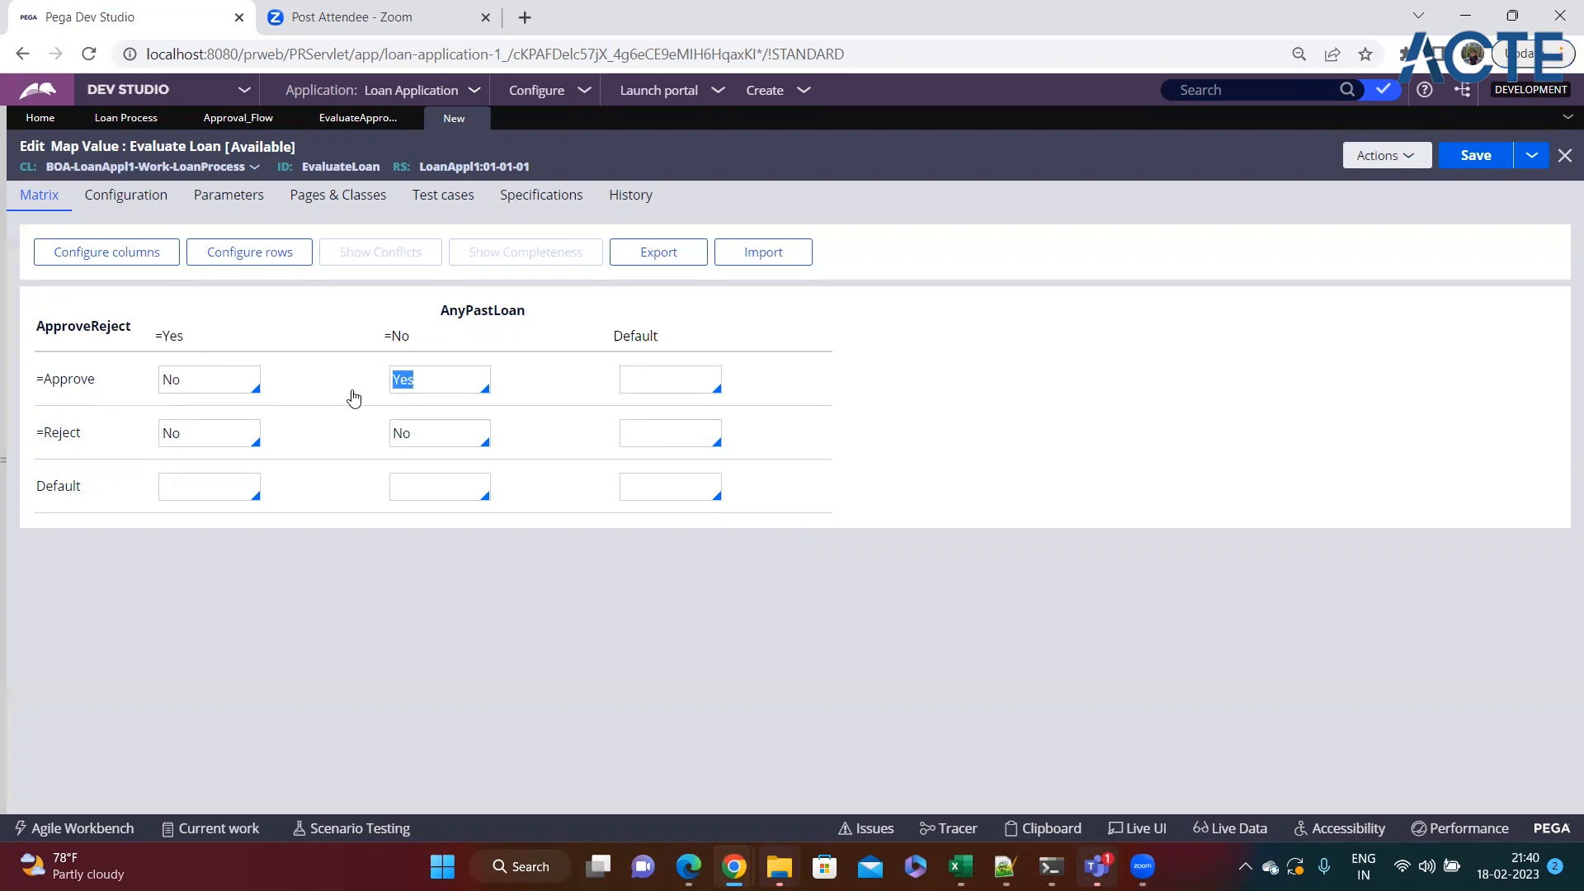
{"action": "double_click", "coordinate": [203, 437]}
{"action": "left_click", "coordinate": [206, 432]}
- Review the map value's Input Rows and Input Columns labels and their source properties in the configuration
{"action": "left_click", "coordinate": [125, 194]}
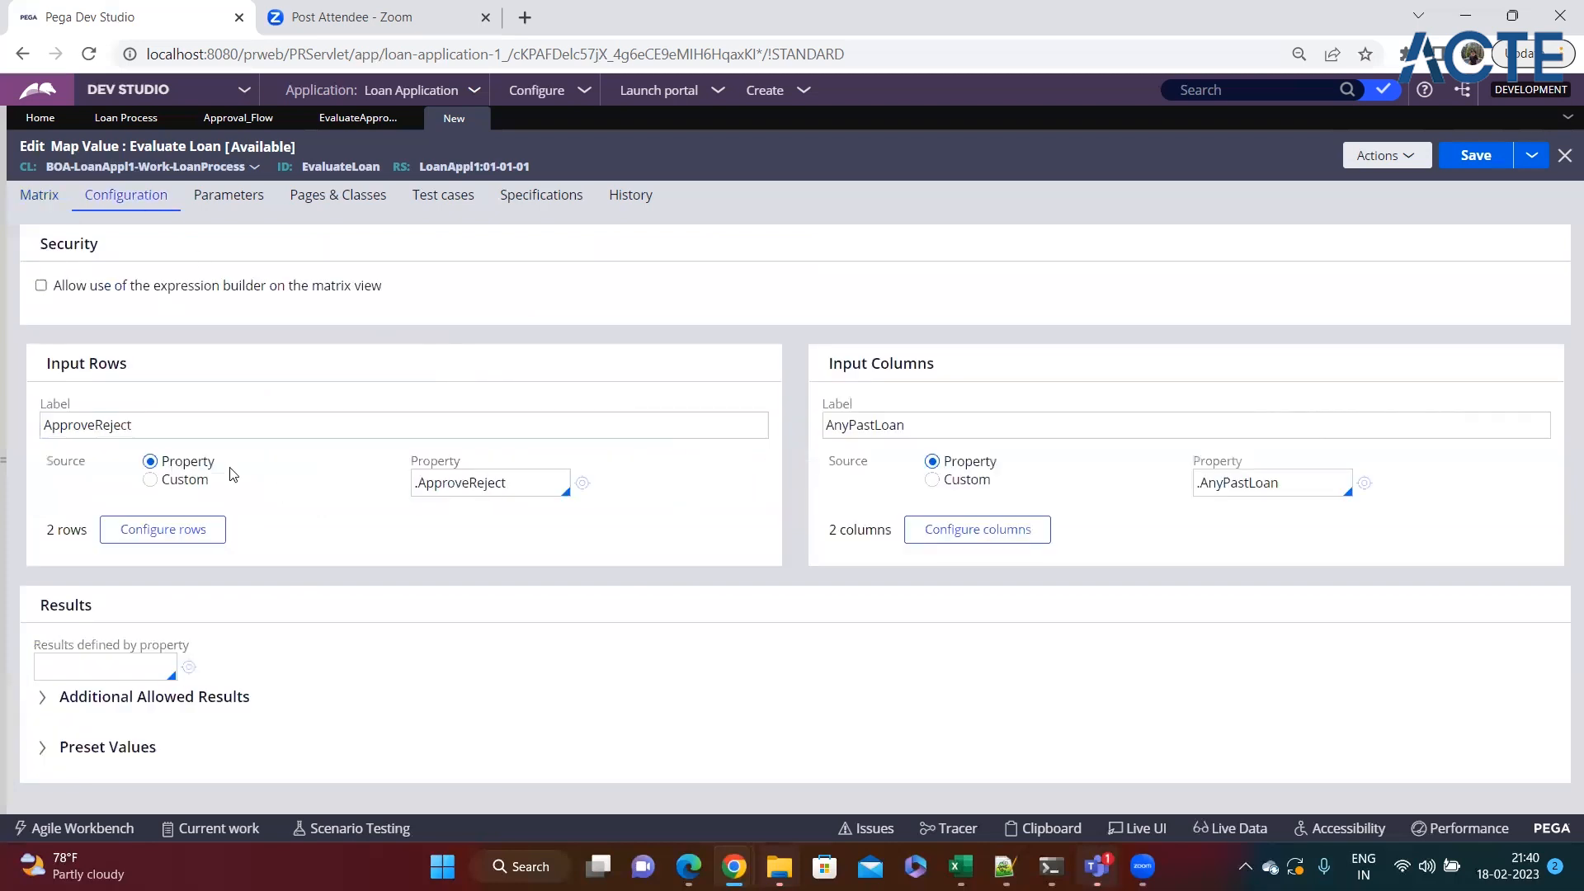
{"action": "left_click_drag", "start_coordinate": [135, 424], "coordinate": [29, 437]}
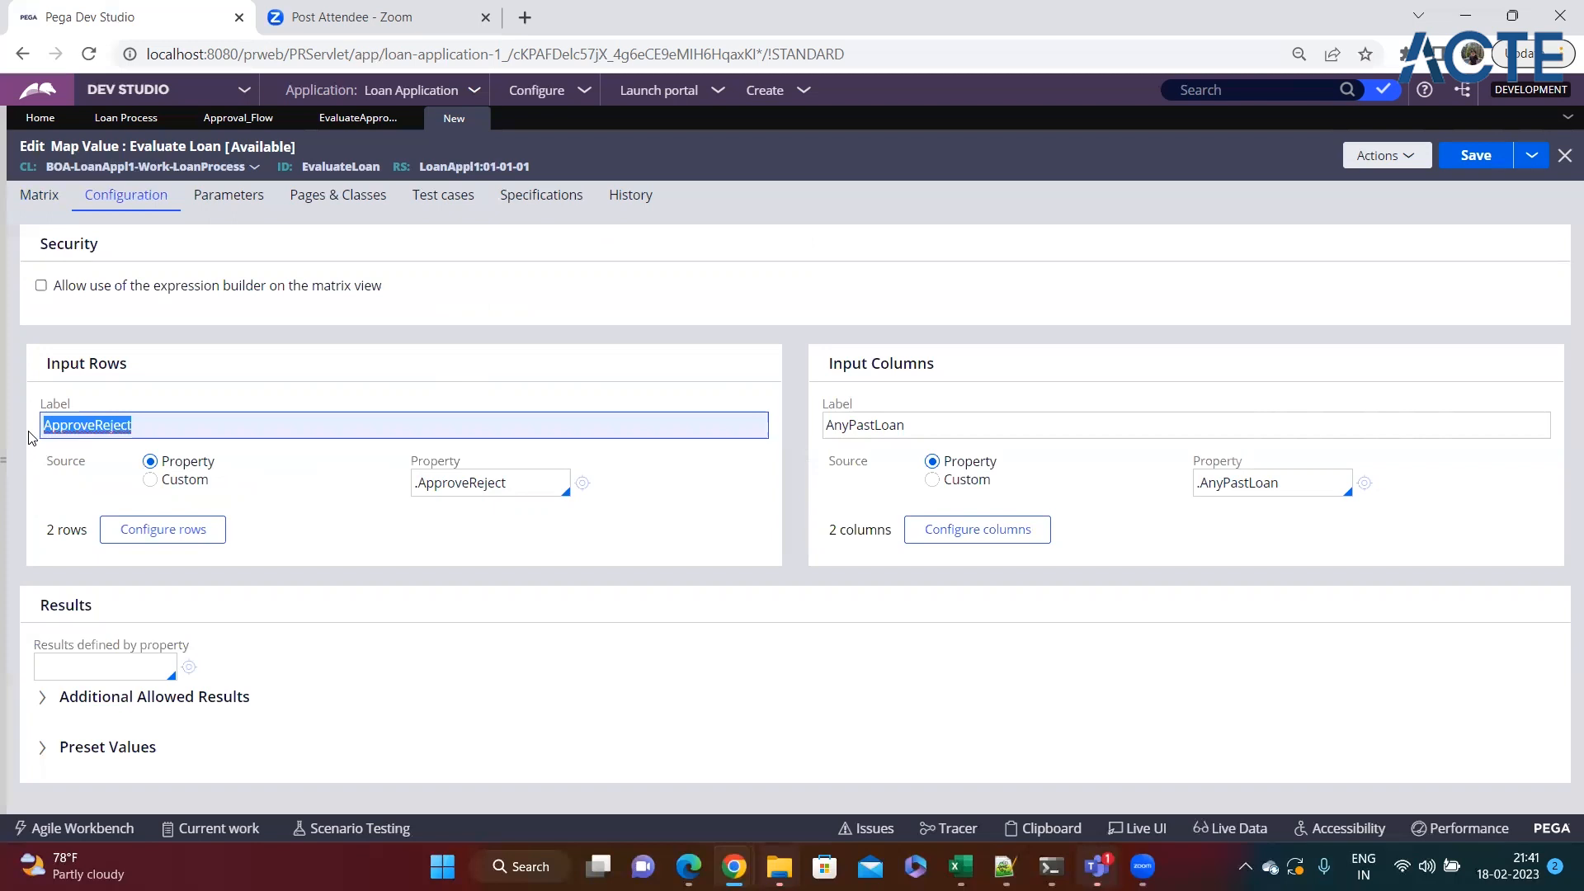
{"action": "left_click", "coordinate": [230, 428]}
{"action": "left_click_drag", "start_coordinate": [911, 425], "coordinate": [810, 443]}
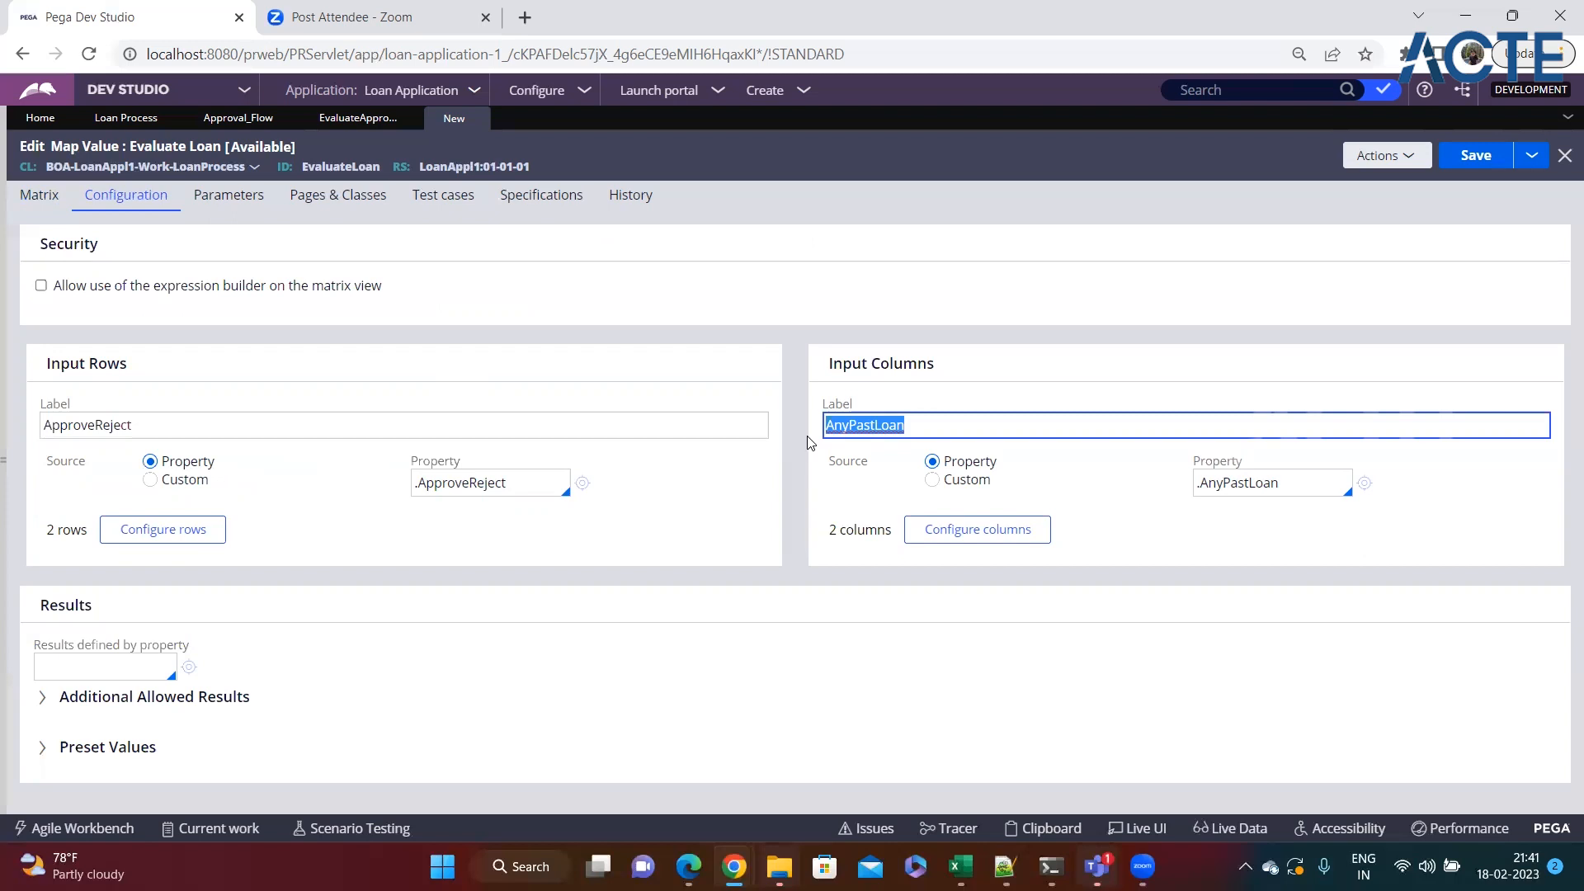
{"action": "left_click", "coordinate": [930, 426]}
{"action": "left_click", "coordinate": [749, 416]}
{"action": "left_click", "coordinate": [913, 426]}
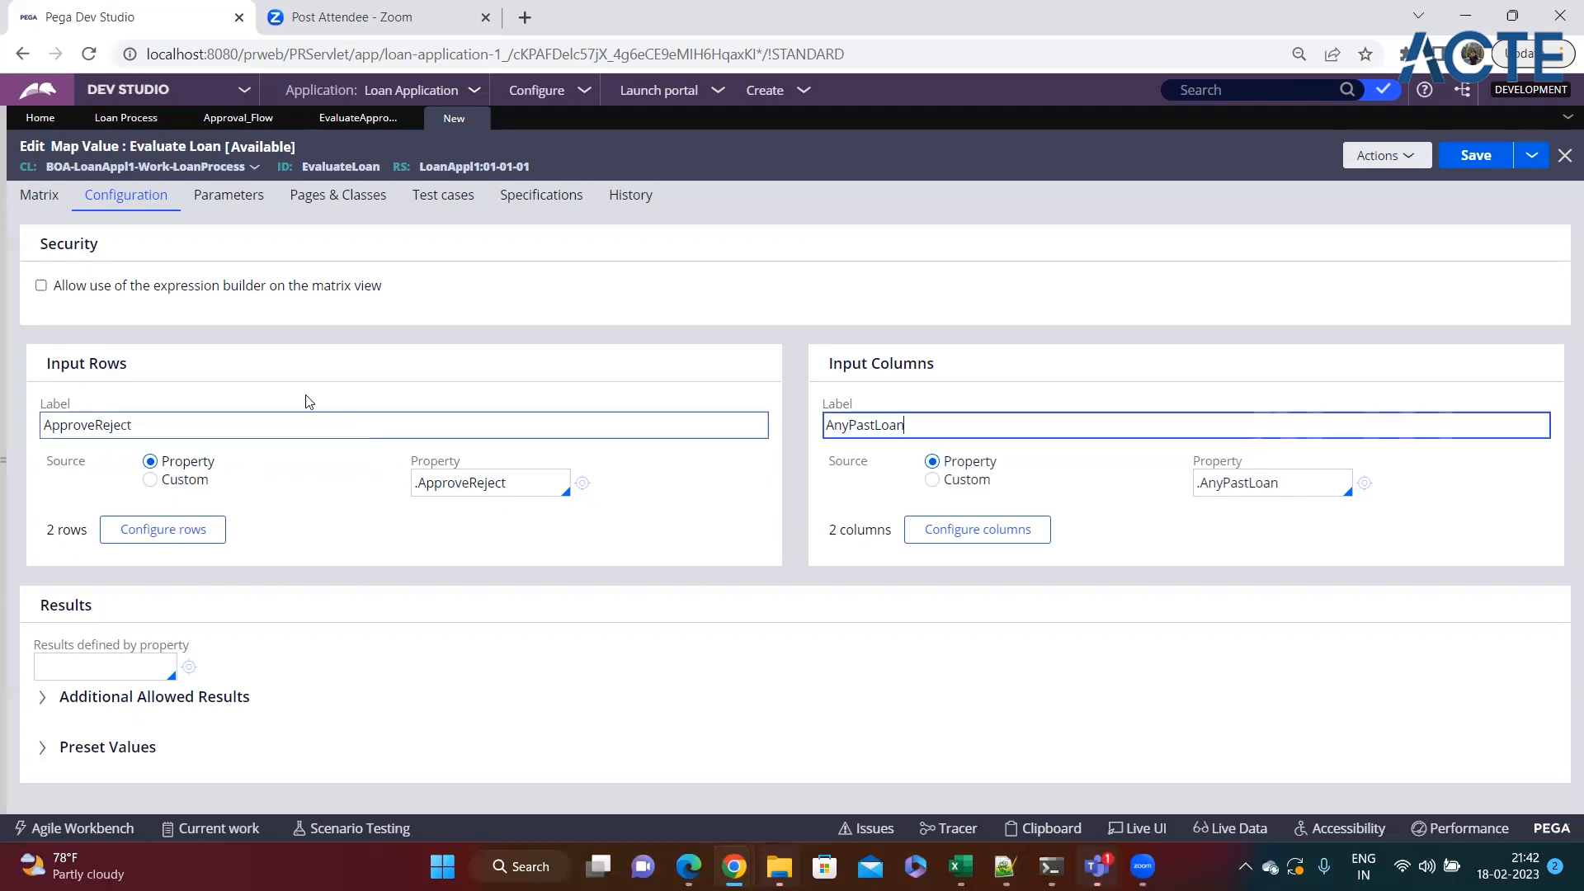
{"action": "left_click", "coordinate": [301, 422]}
{"action": "double_click", "coordinate": [167, 421]}
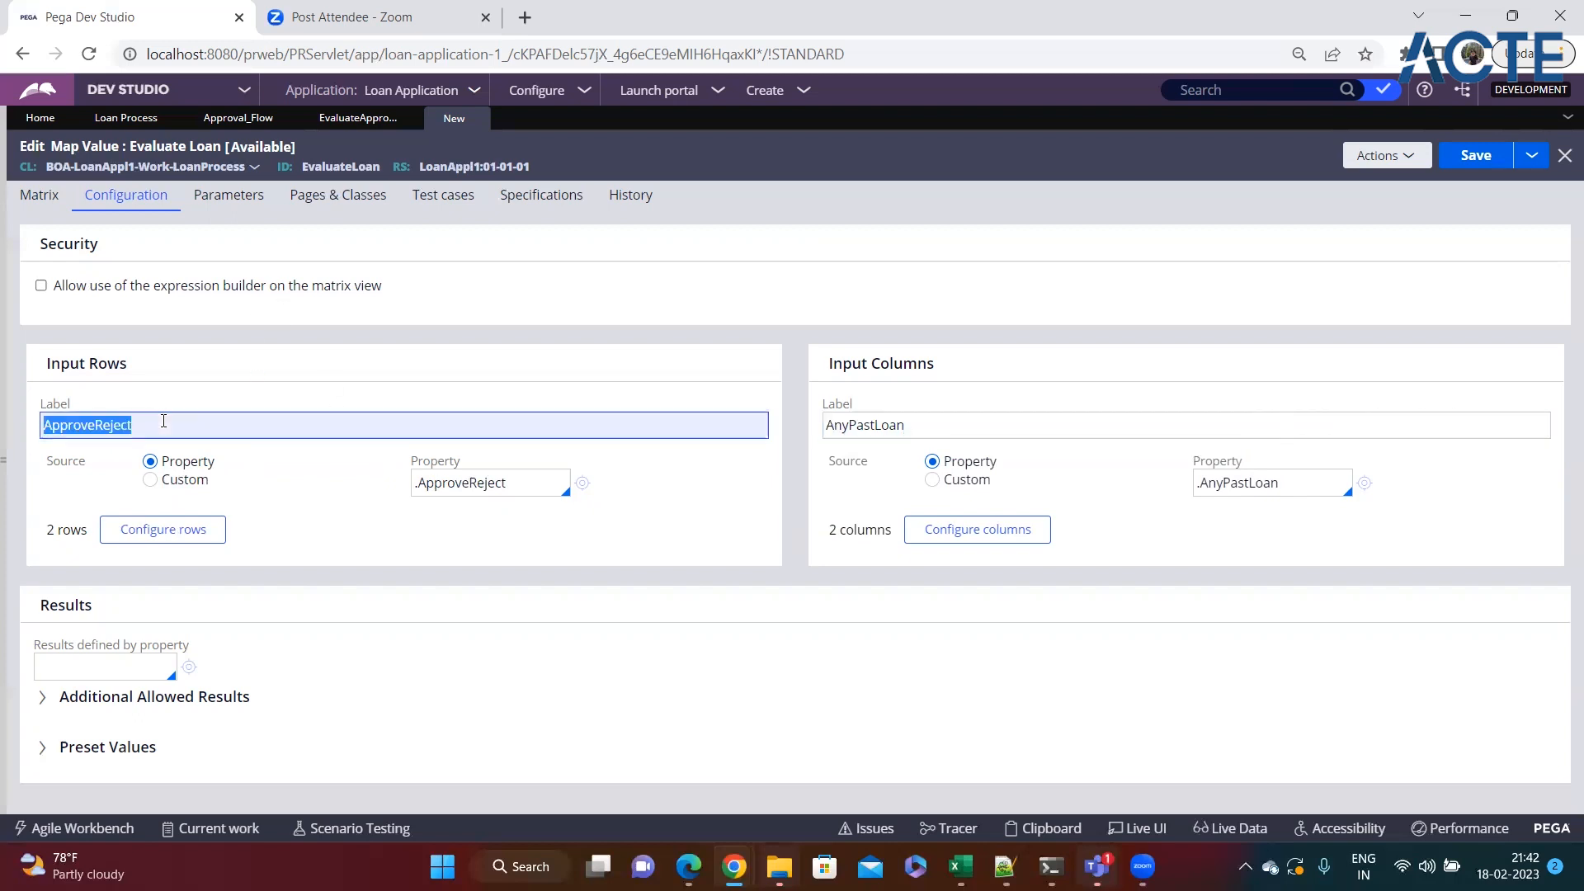
- Open the properties of the Is Loan Approved ? decision in the Approval flow, and save the Evaluate Loan map value
{"action": "left_click", "coordinate": [238, 118]}
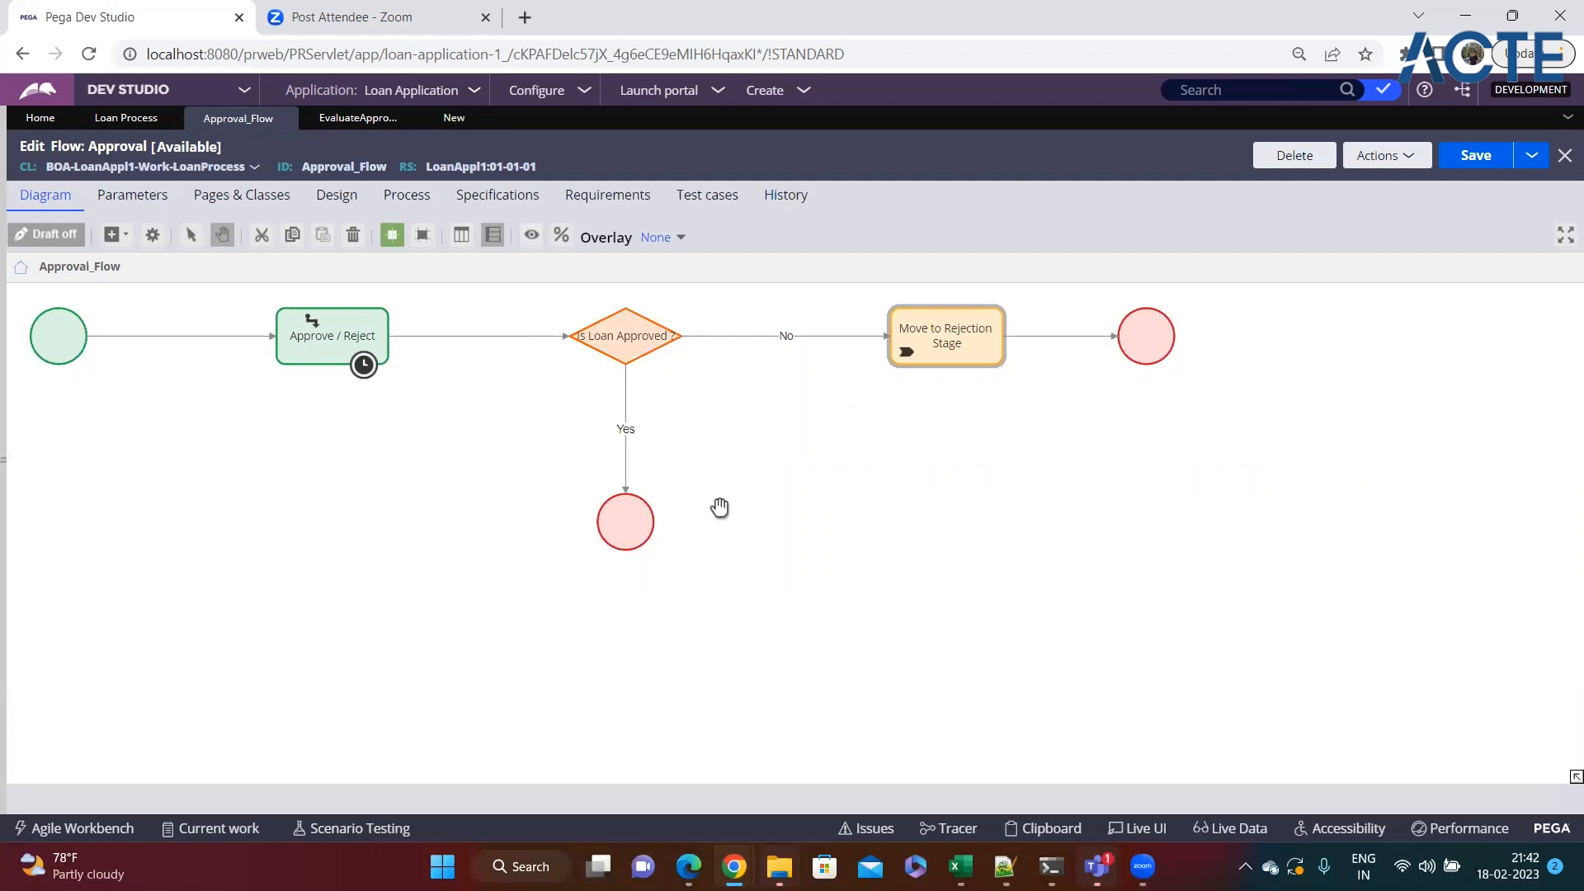
{"action": "left_click", "coordinate": [632, 337]}
{"action": "left_click", "coordinate": [453, 118]}
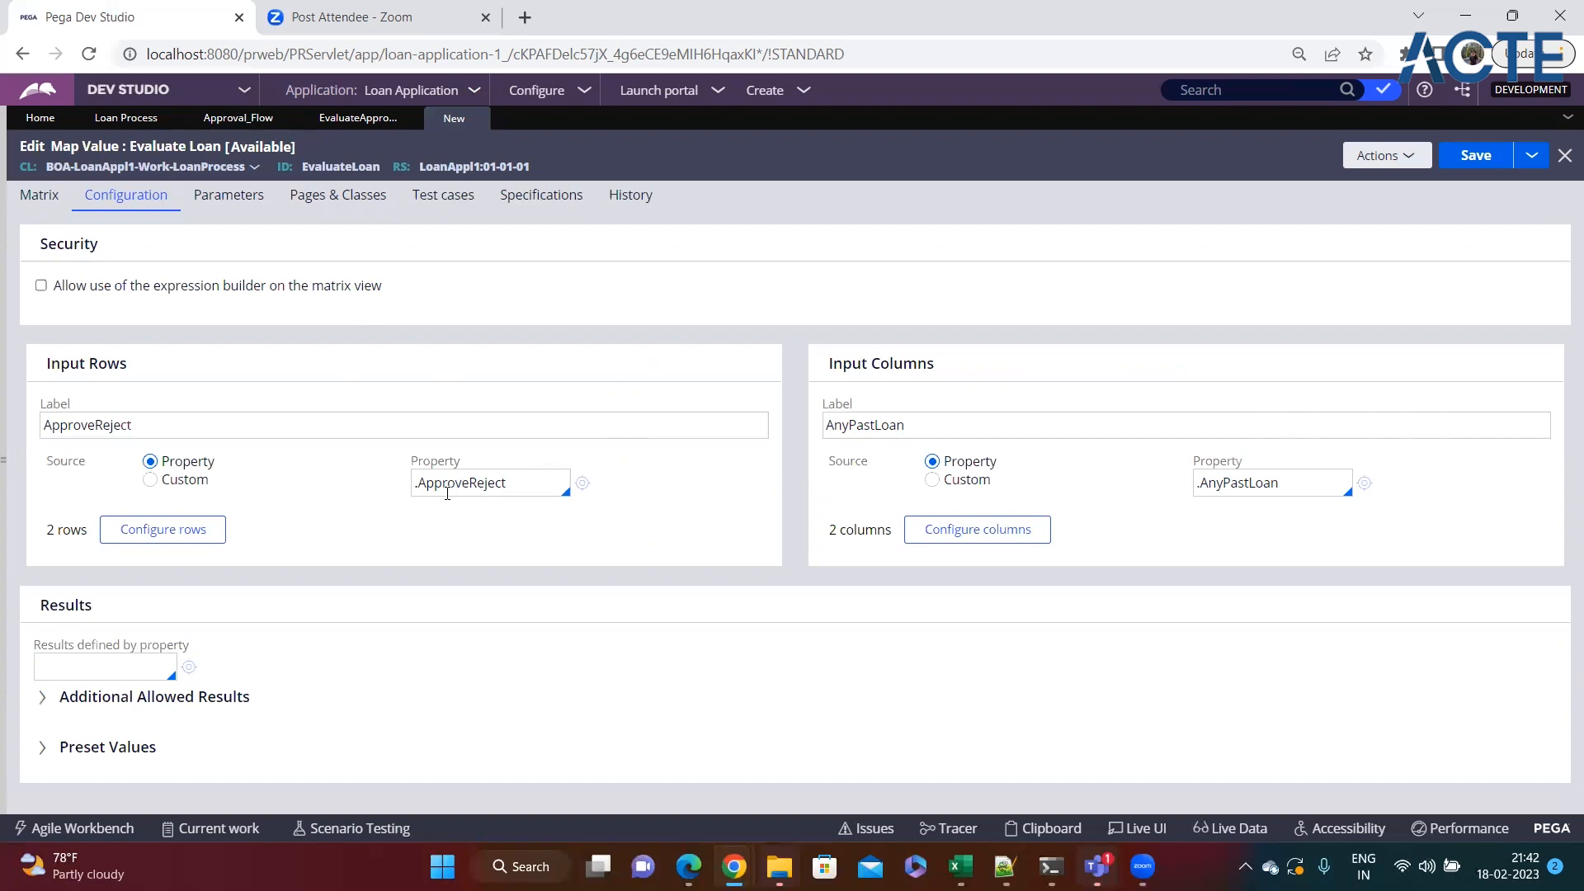
{"action": "left_click", "coordinate": [653, 424]}
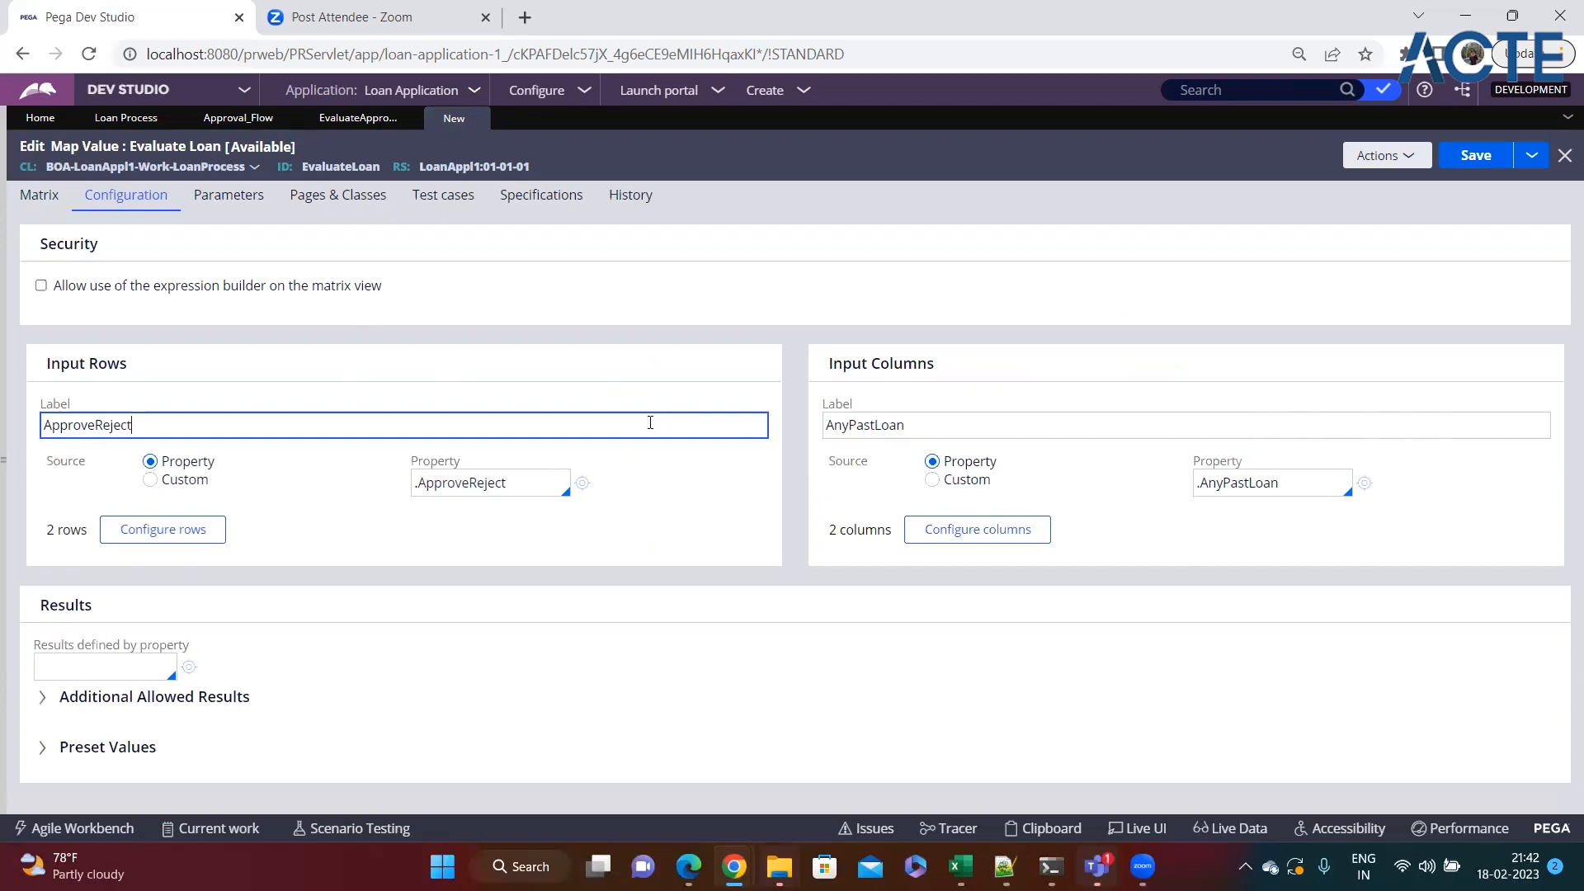
{"action": "left_click", "coordinate": [396, 118]}
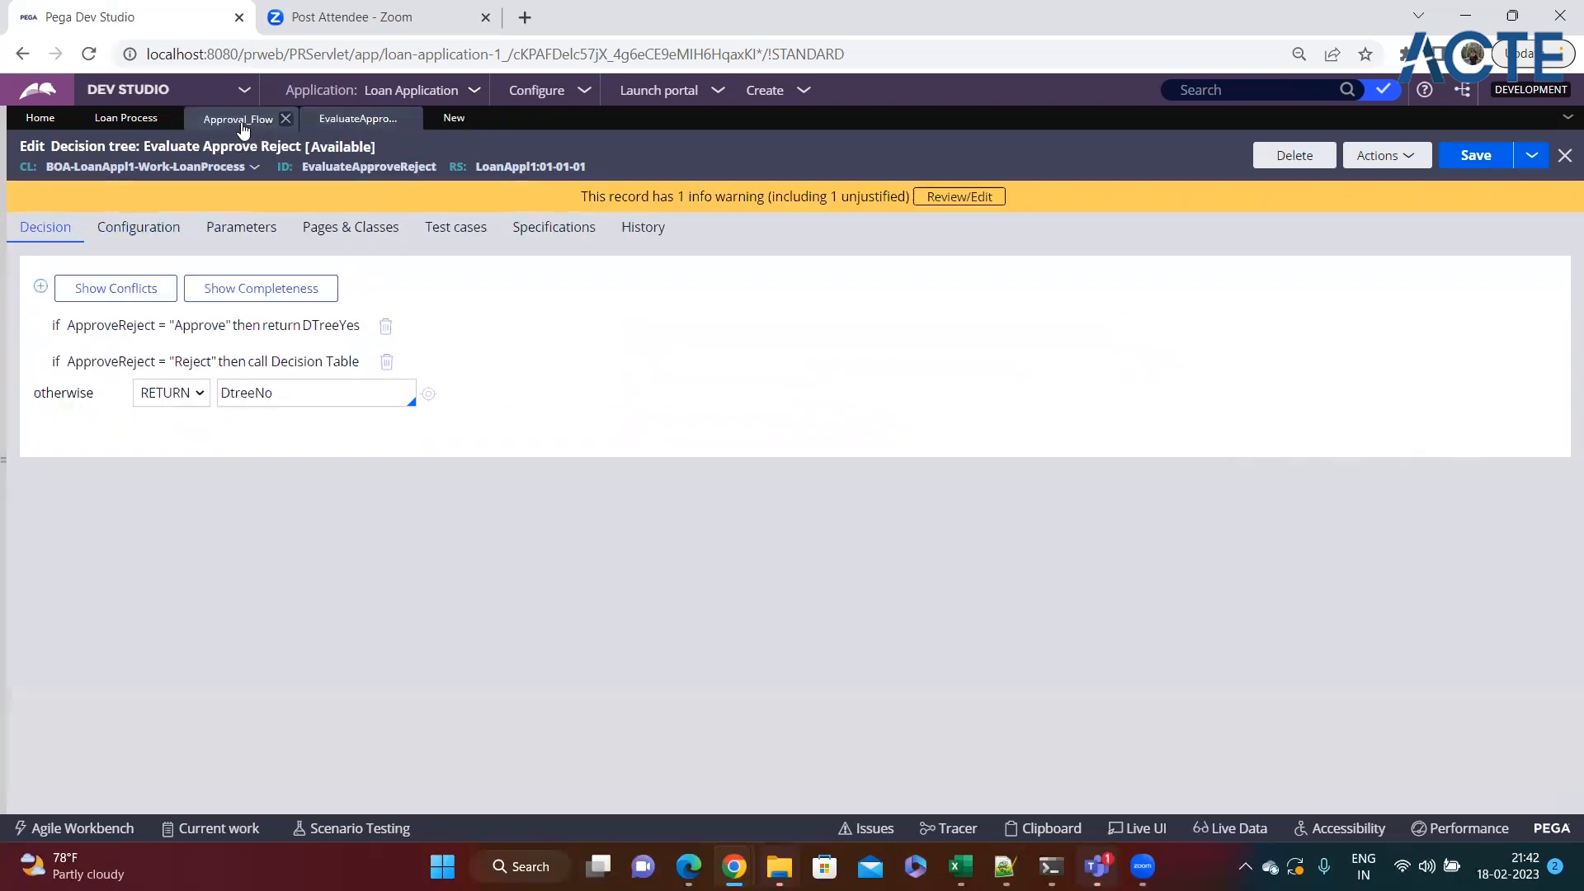
{"action": "left_click", "coordinate": [238, 117]}
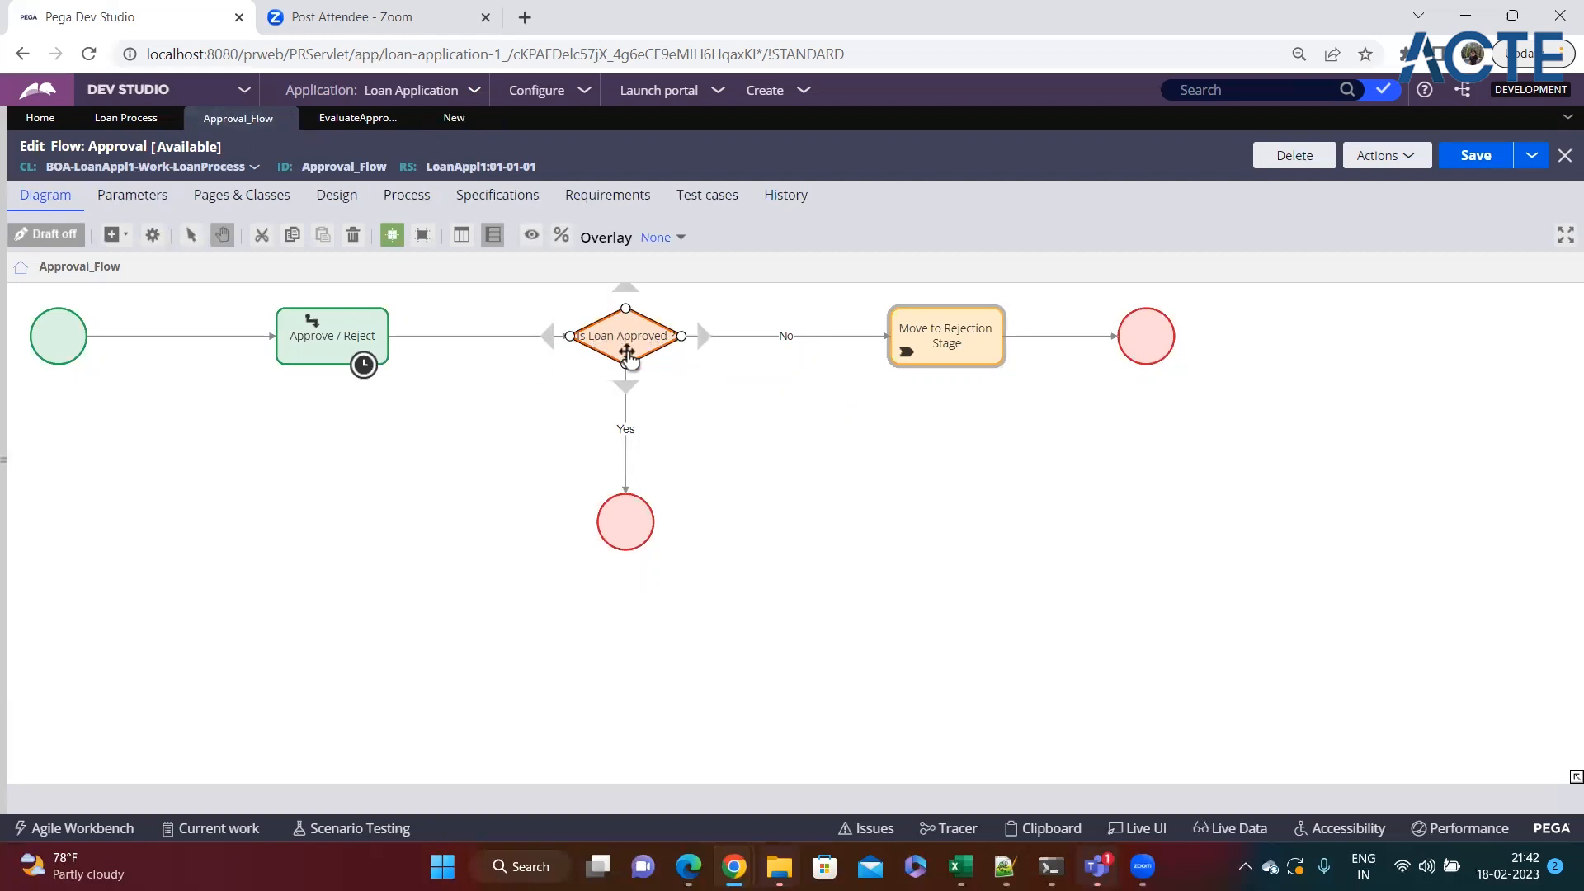
{"action": "double_click", "coordinate": [637, 337]}
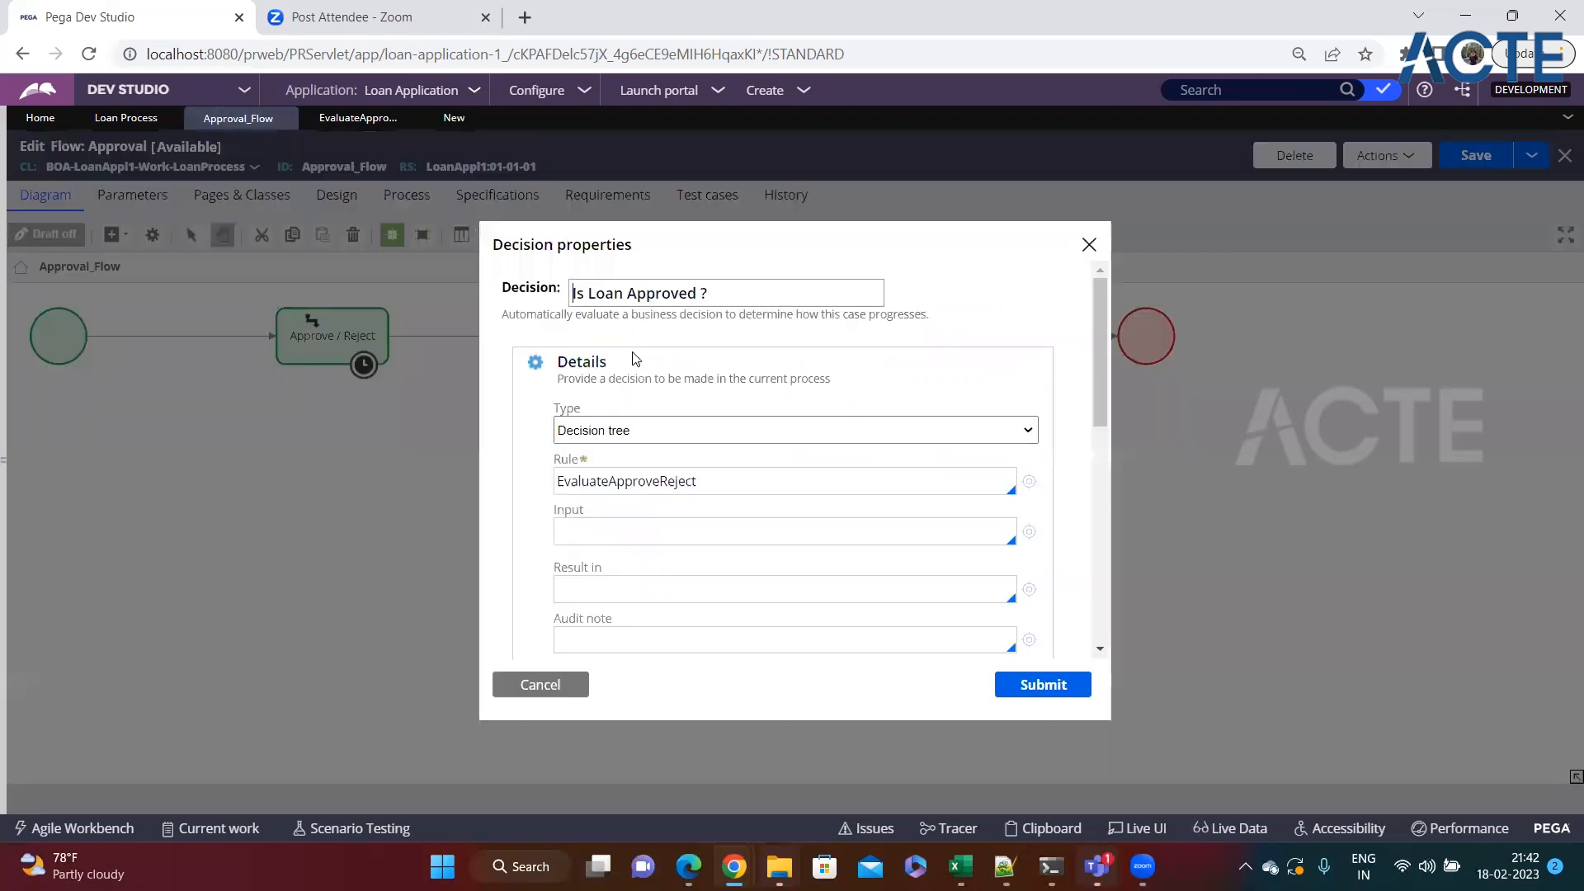
{"action": "left_click", "coordinate": [453, 117]}
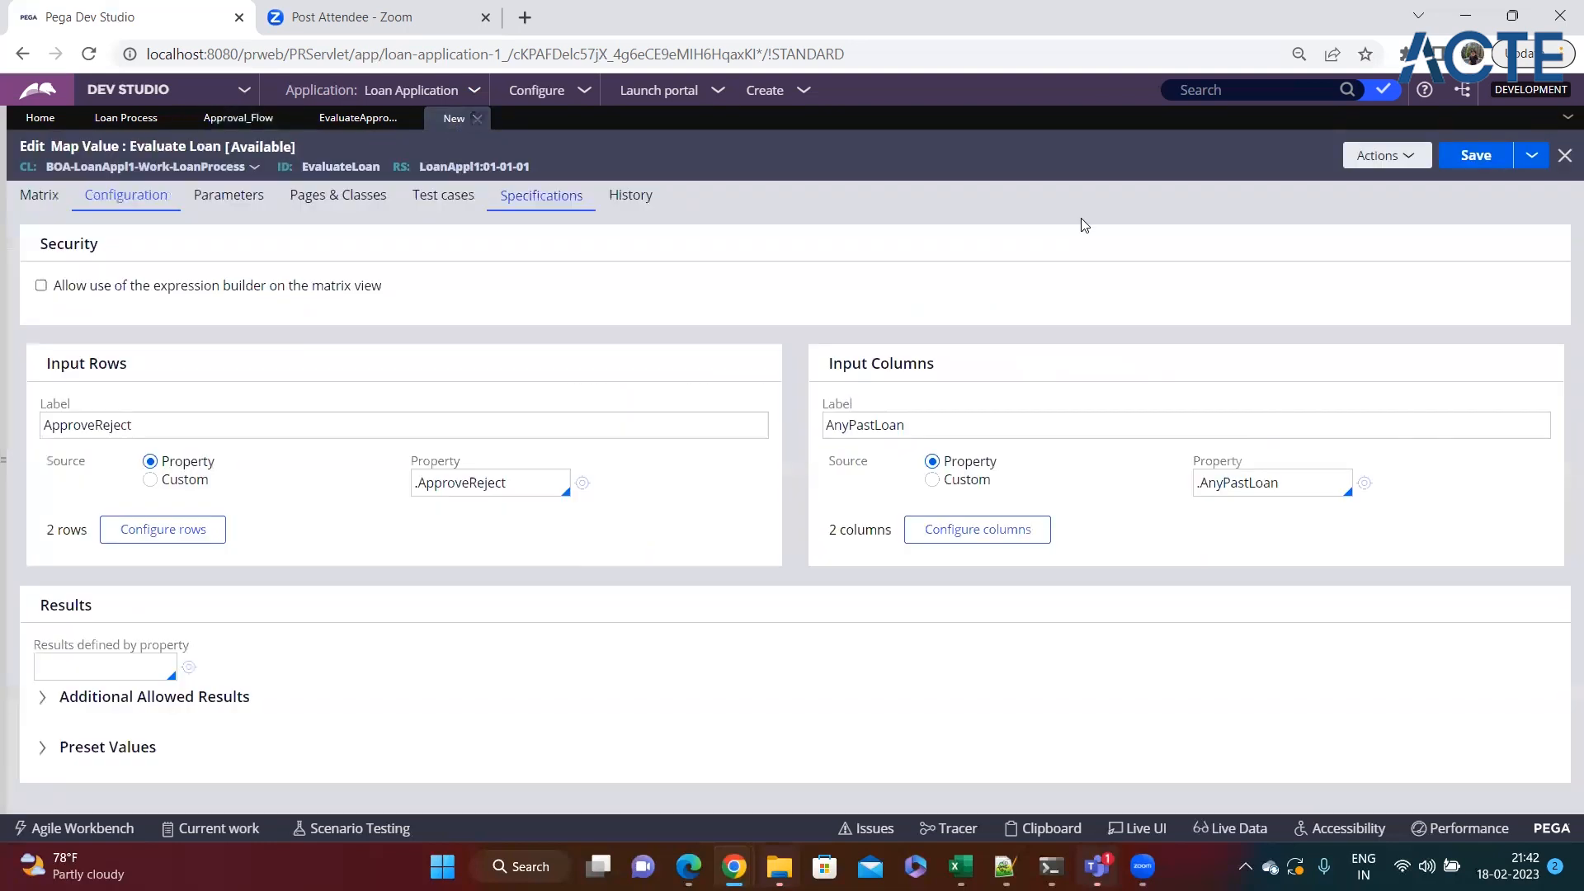
{"action": "left_click", "coordinate": [1504, 155]}
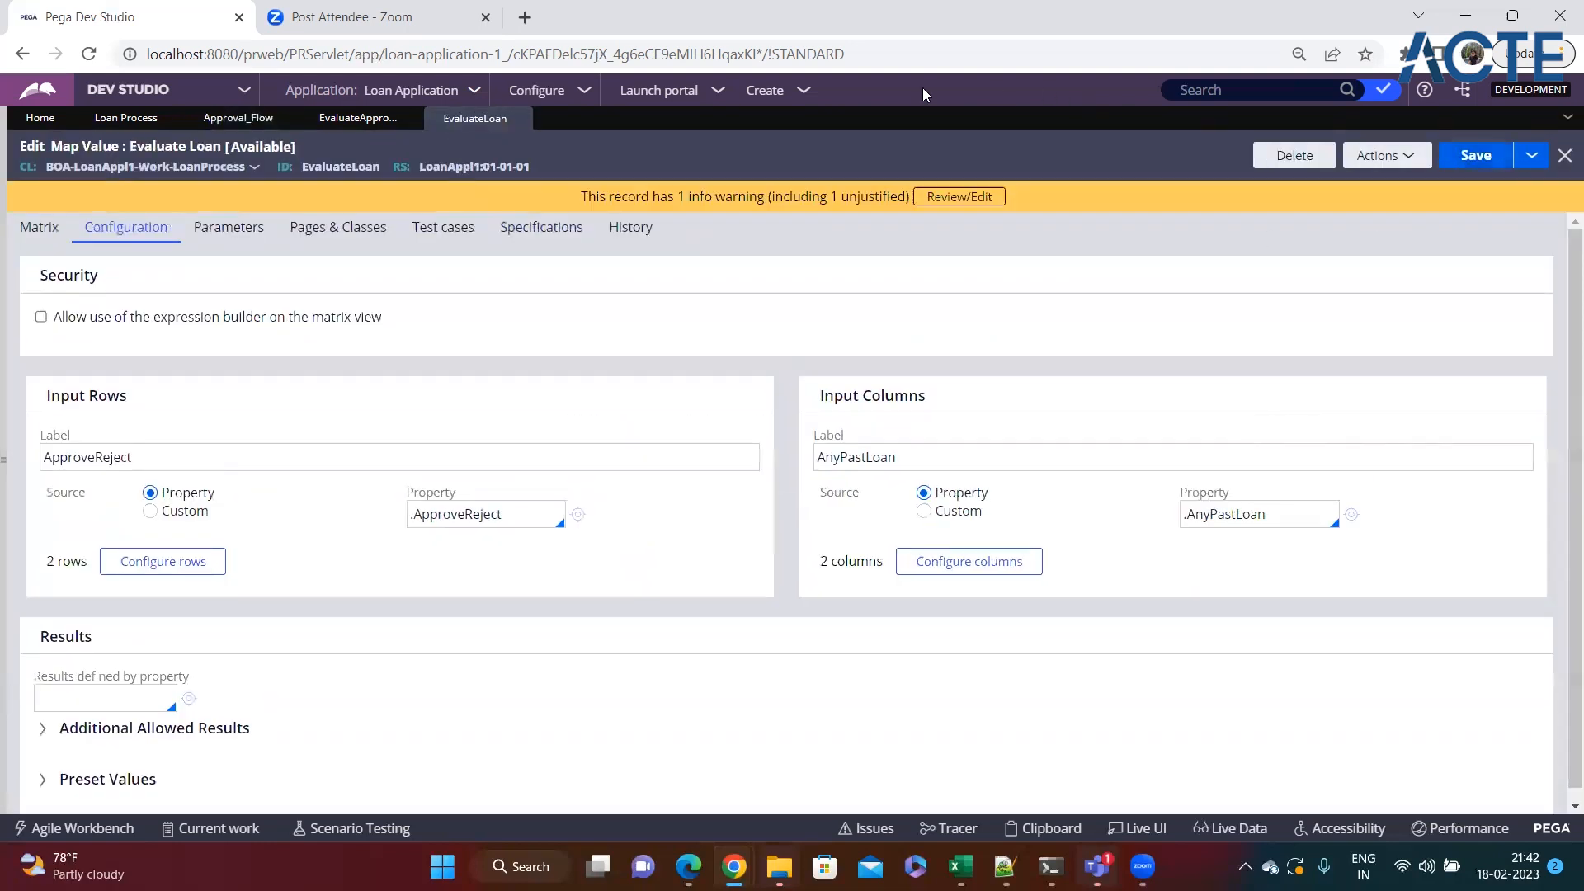
- Change the Is Loan Approved ? decision's type to Map Value, choose its rule, and submit the decision properties
{"action": "left_click", "coordinate": [256, 122]}
{"action": "left_click", "coordinate": [633, 429]}
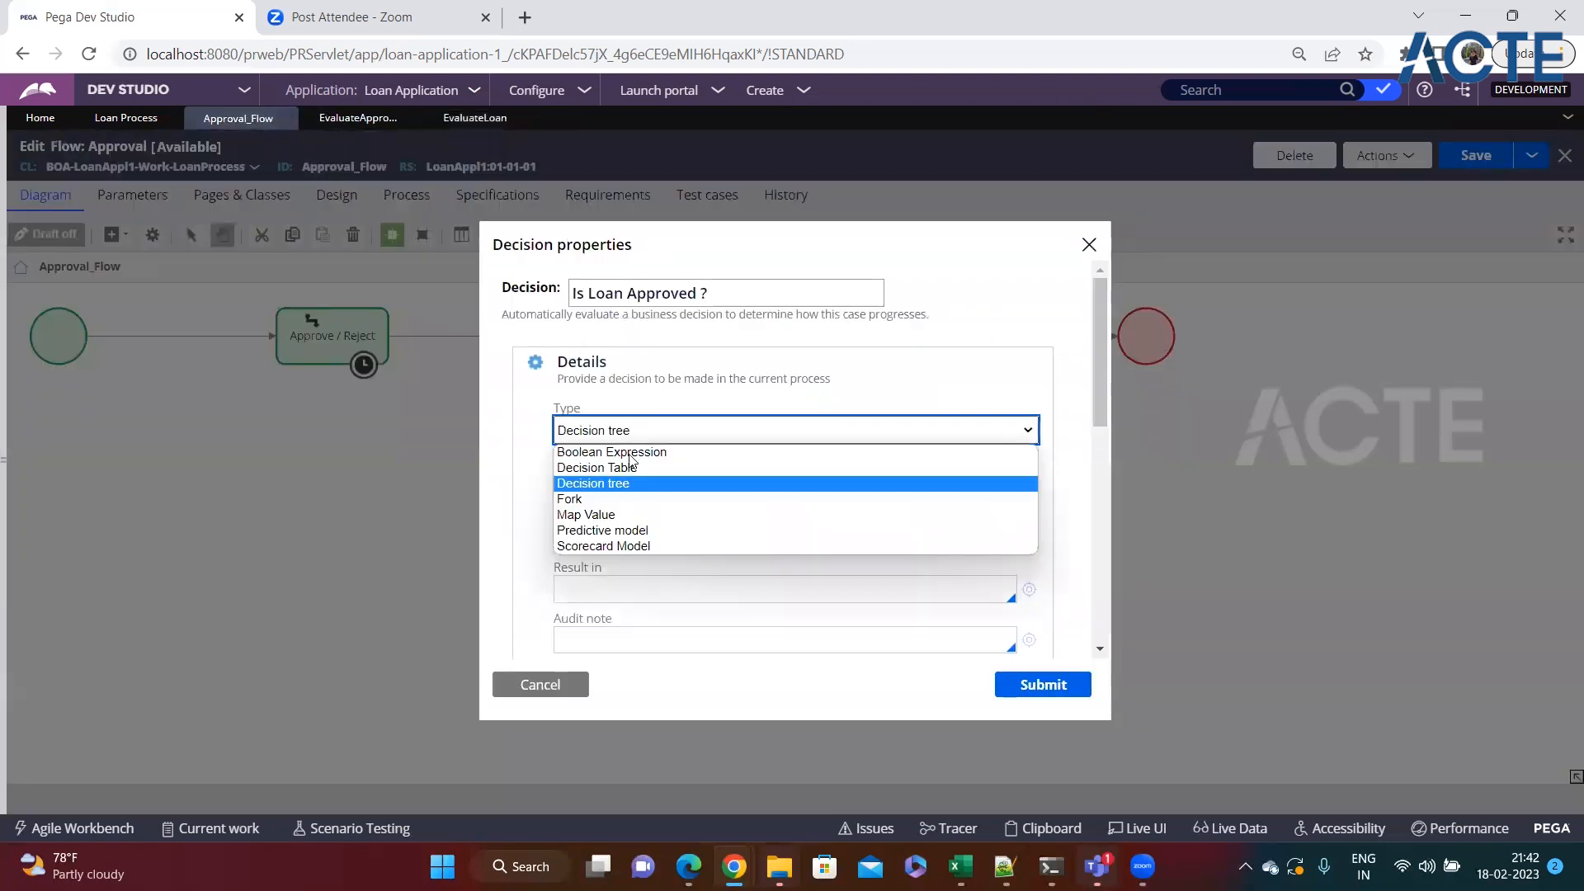
{"action": "left_click", "coordinate": [625, 518]}
{"action": "left_click", "coordinate": [598, 487]}
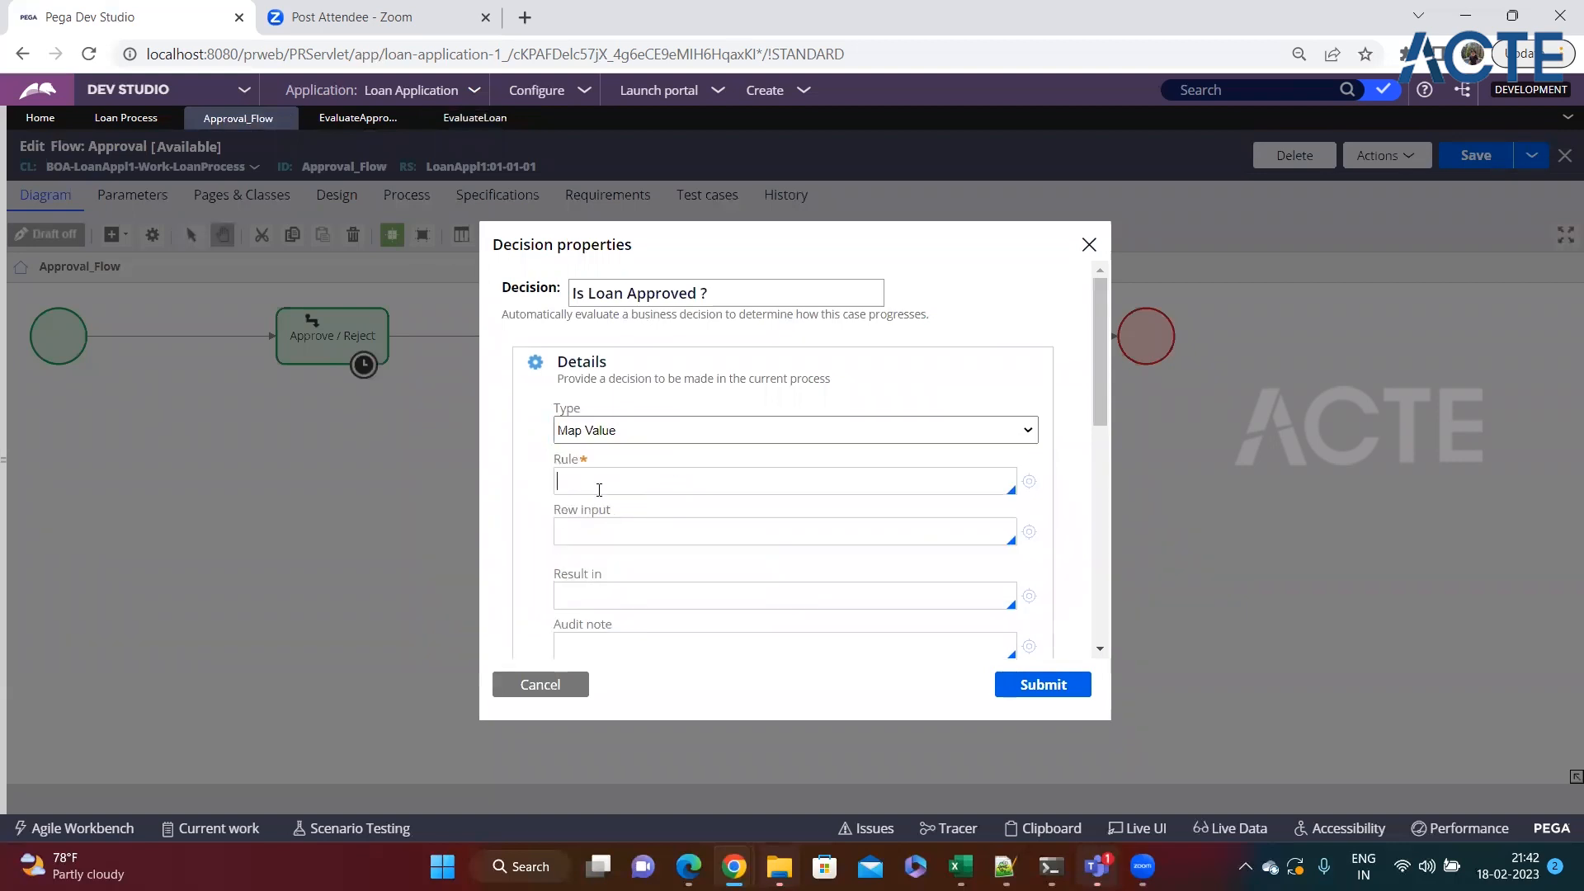
{"action": "key", "text": "Return"}
{"action": "left_click", "coordinate": [1026, 683]}
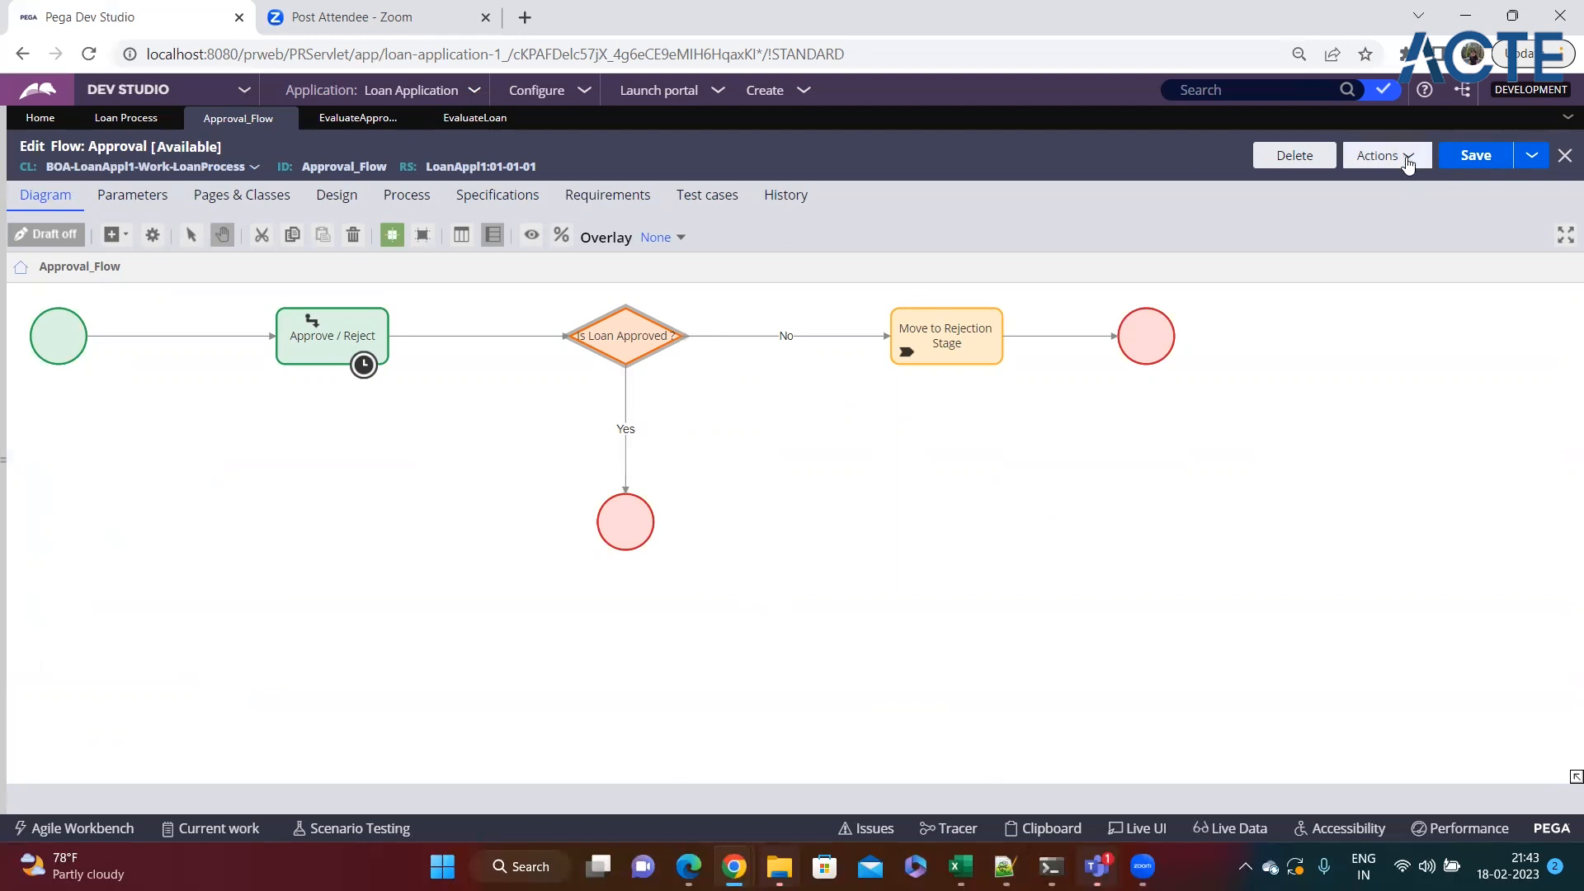
{"action": "mouse_move", "coordinate": [669, 366]}
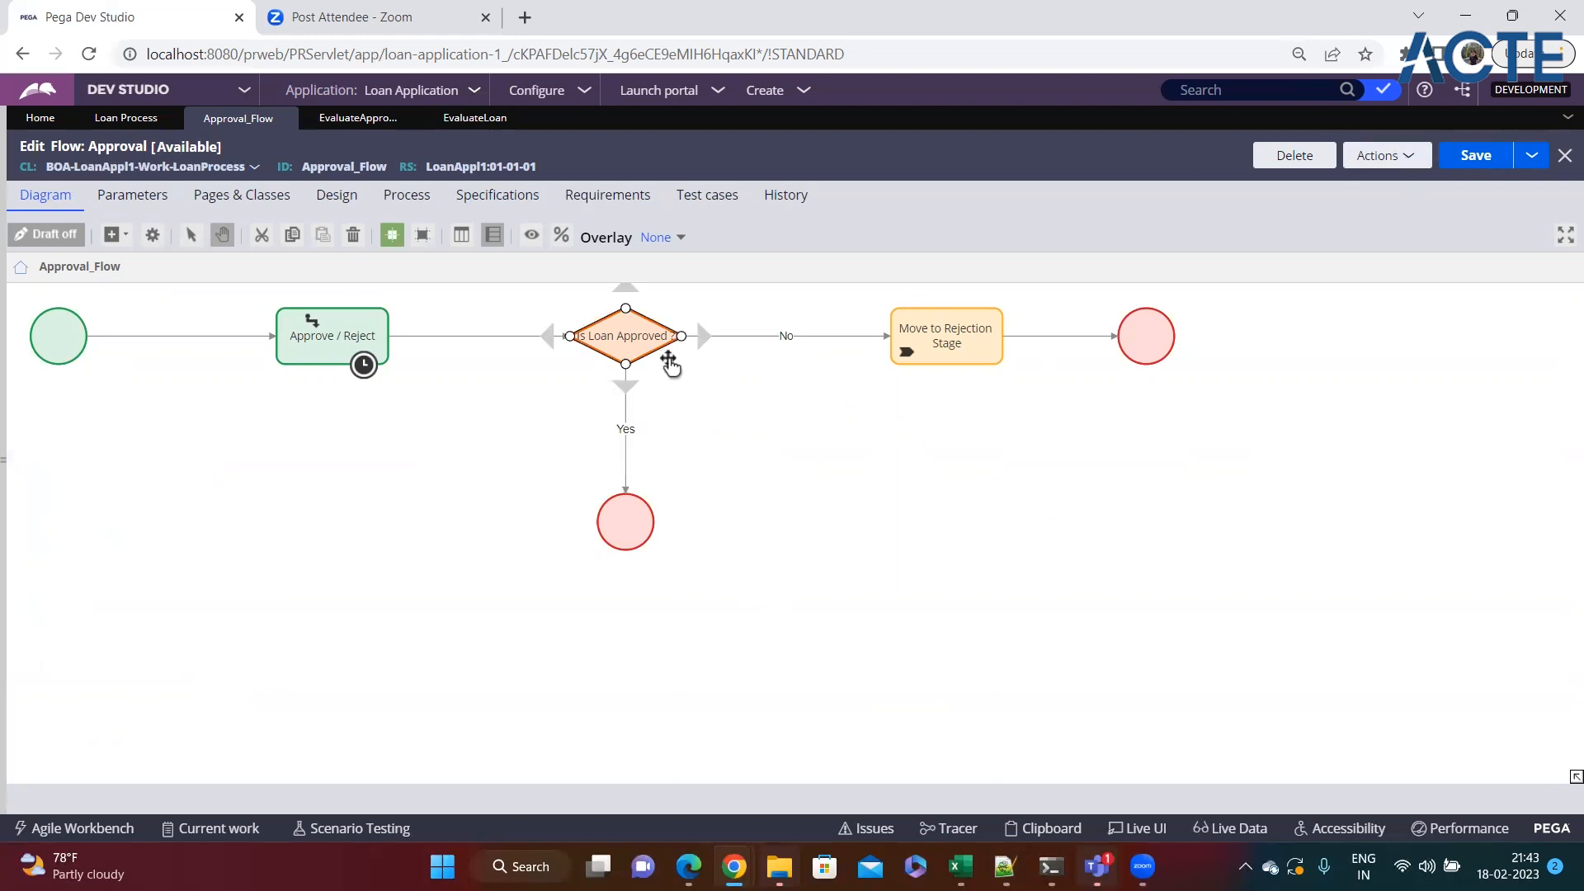
{"action": "left_click", "coordinate": [658, 345]}
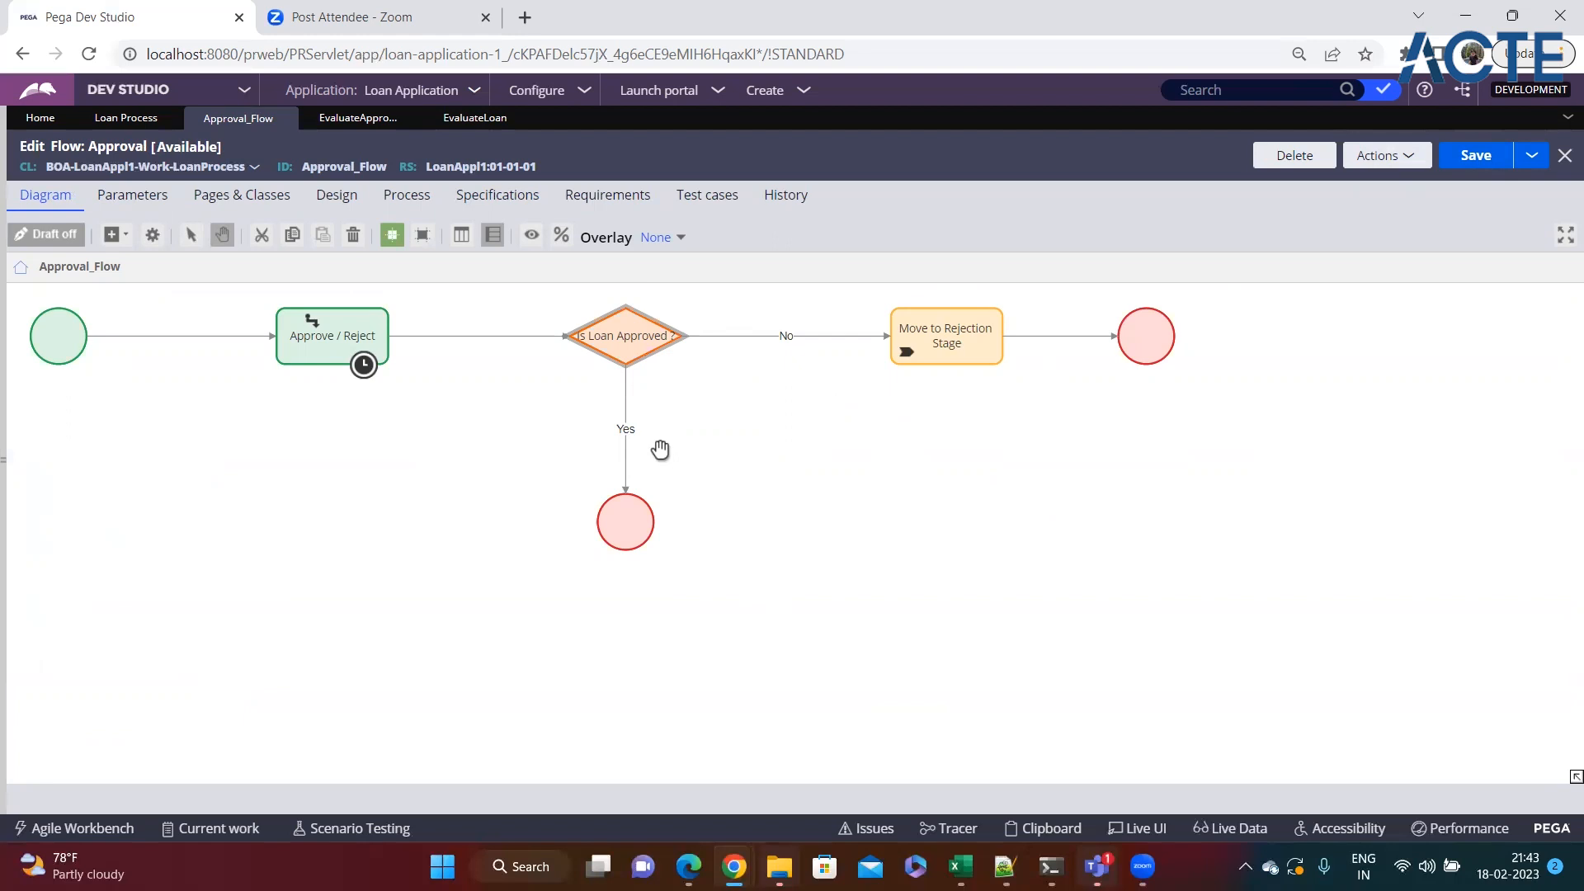
{"action": "left_click", "coordinate": [455, 124]}
{"action": "left_click", "coordinate": [357, 122]}
{"action": "left_click", "coordinate": [227, 124]}
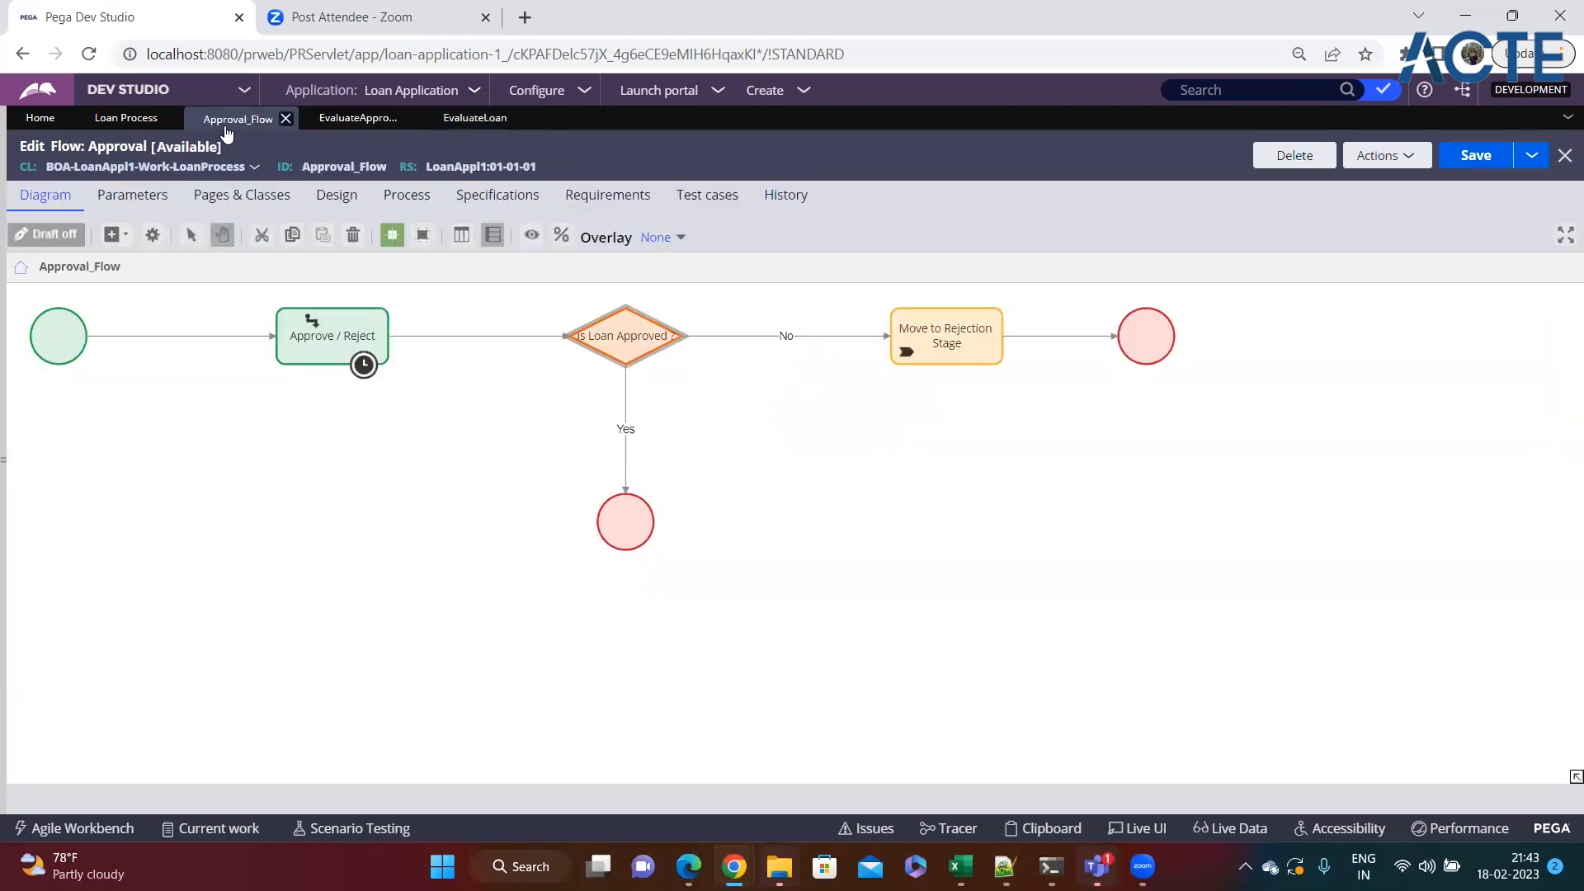